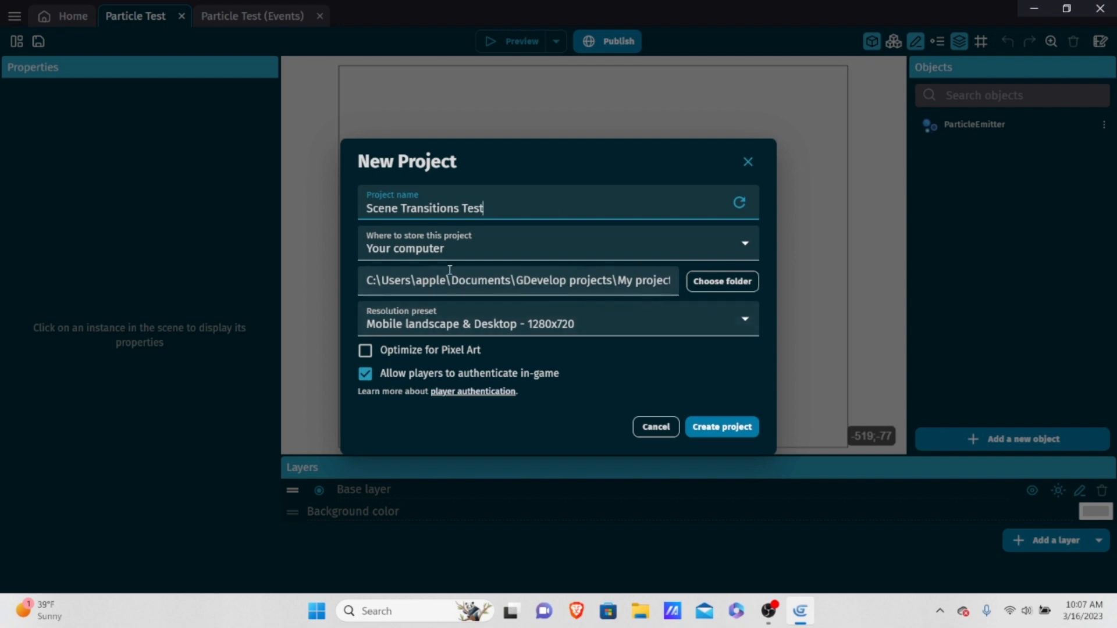
Create the project with the Mobile landscape & Desktop 1280x720 preset, pixel art optimization enabled and in-game player authentication disabled.
{"action": "left_click", "coordinate": [527, 322]}
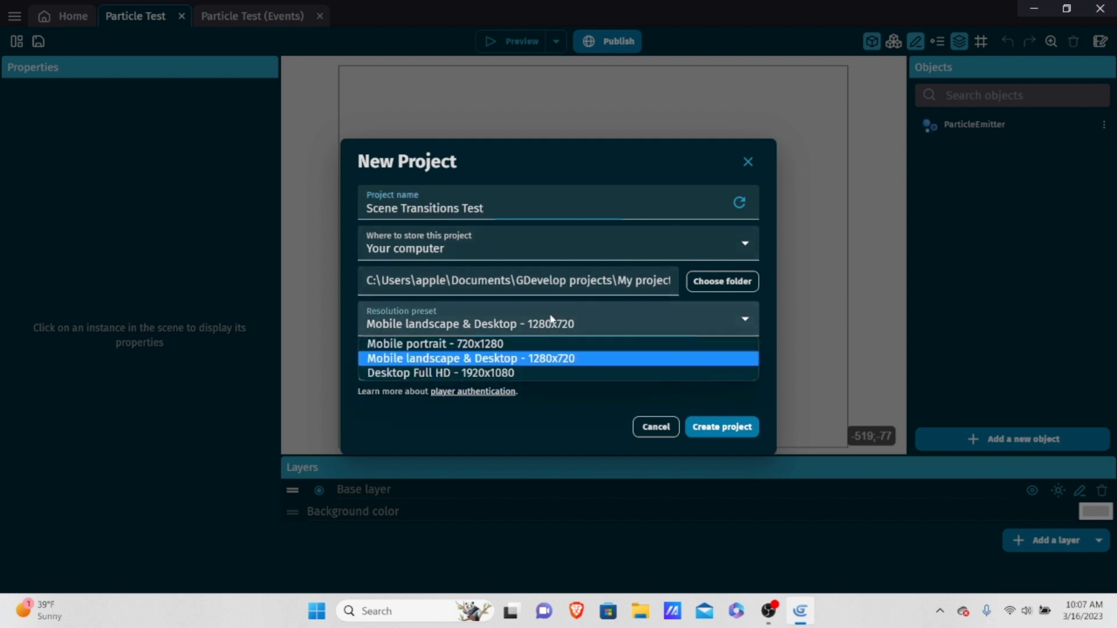
{"action": "left_click", "coordinate": [522, 360]}
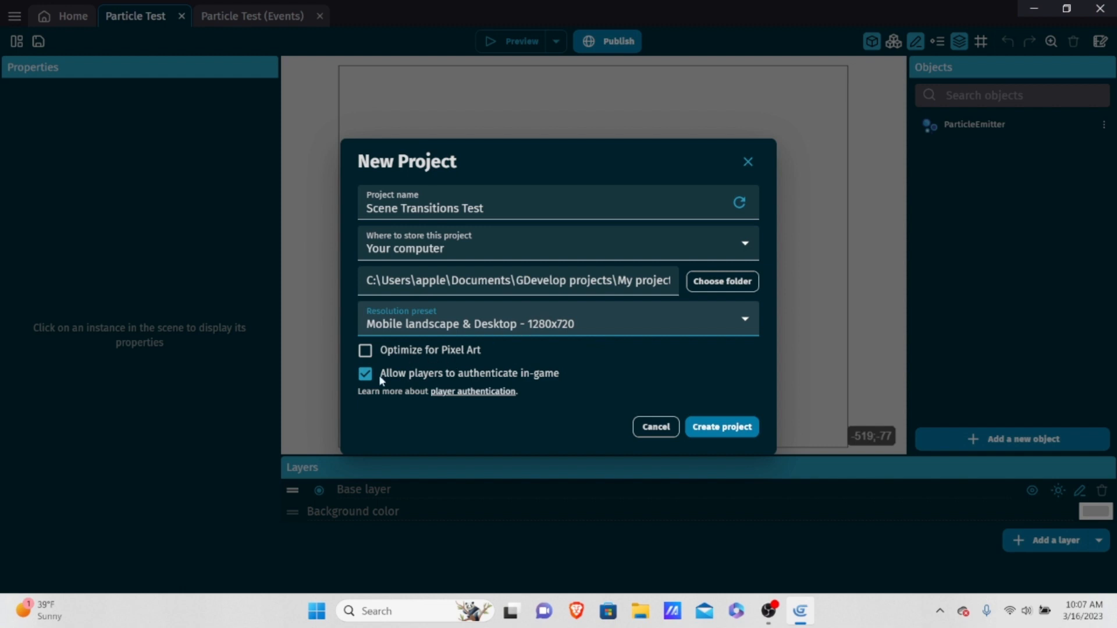
{"action": "left_click", "coordinate": [366, 353]}
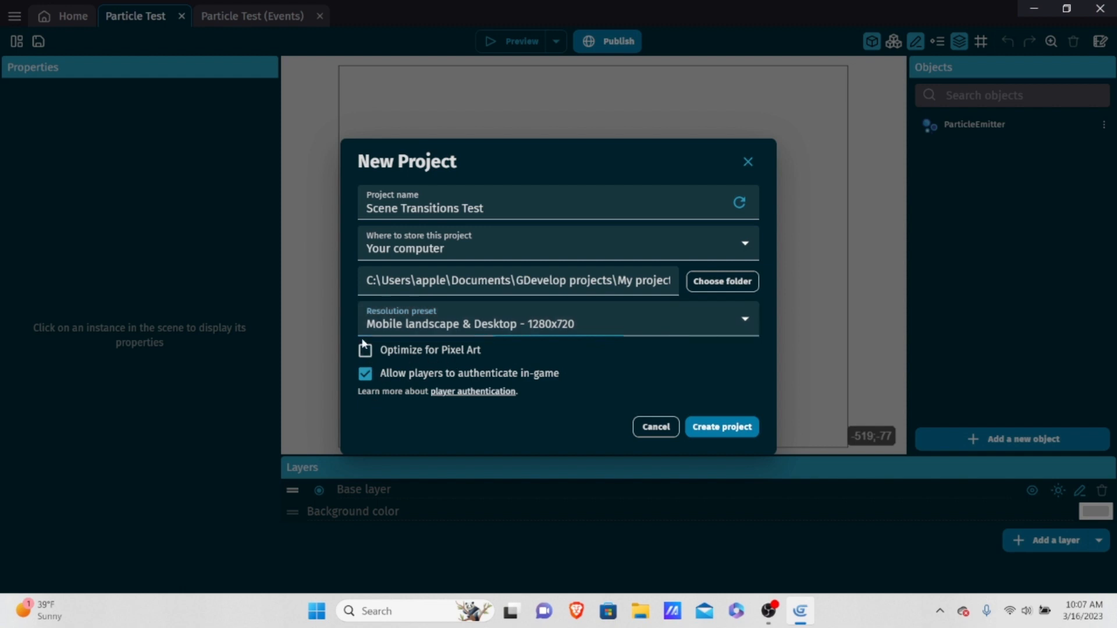
{"action": "left_click", "coordinate": [366, 379]}
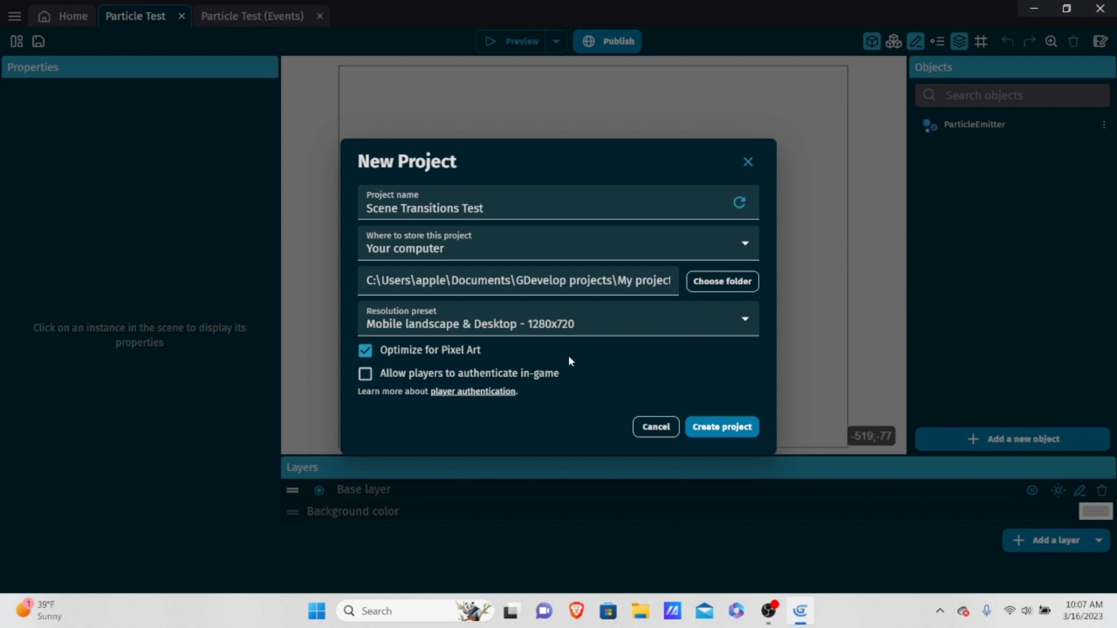
{"action": "left_click", "coordinate": [716, 433]}
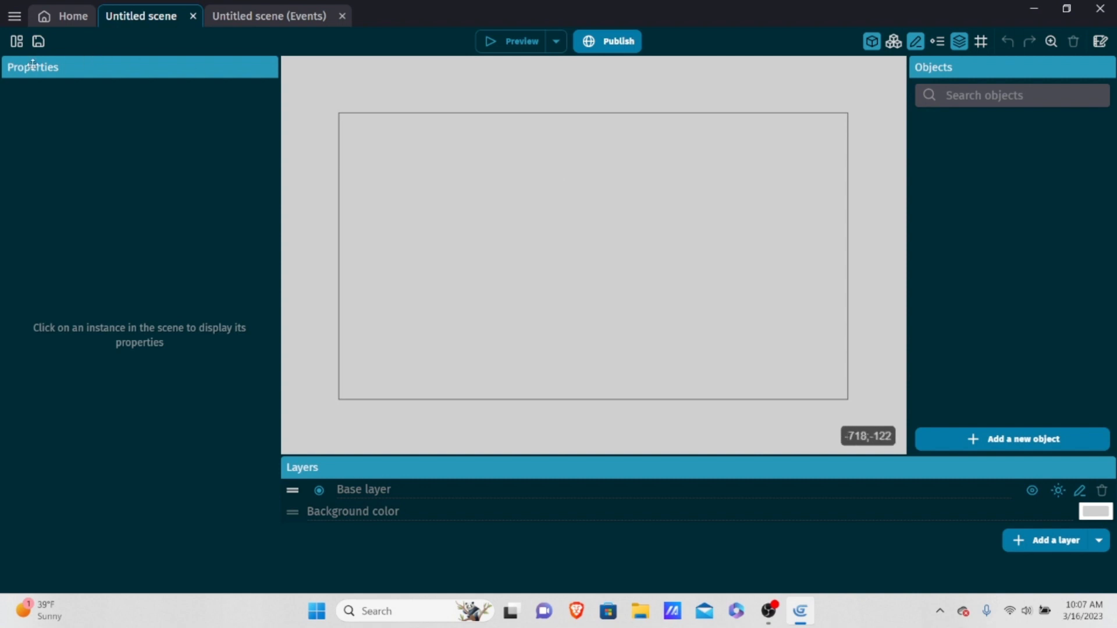
Set the game resolution to 800 wide by 600 high in the game properties.
{"action": "left_click", "coordinate": [16, 41]}
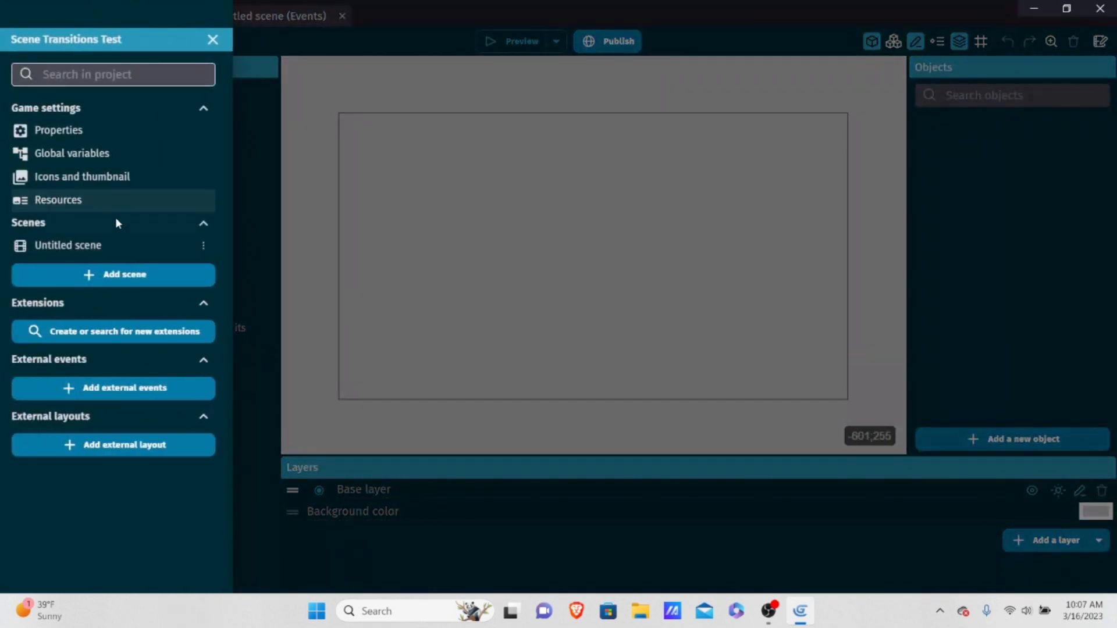
{"action": "left_click", "coordinate": [82, 130]}
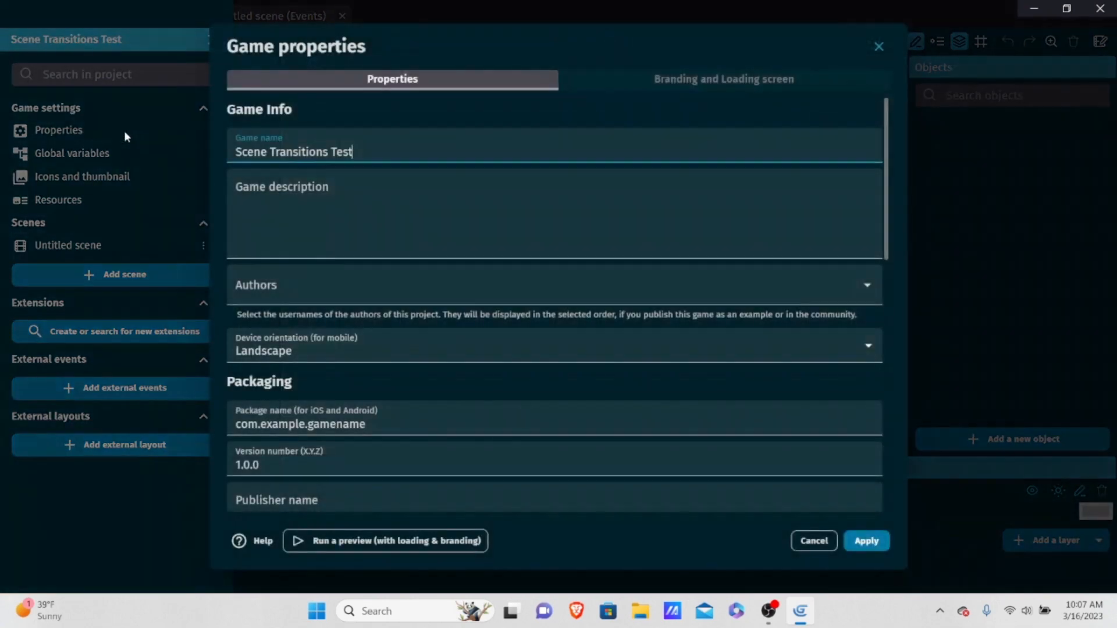
{"action": "scroll", "coordinate": [409, 215], "scroll_direction": "down", "scroll_amount": 6}
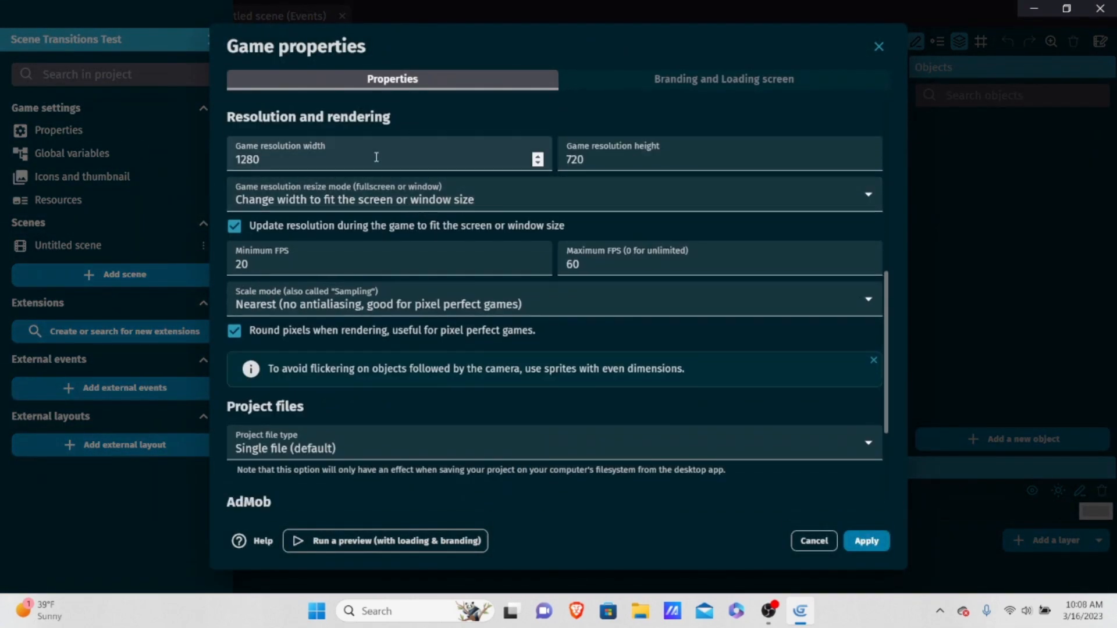
{"action": "left_click_drag", "start_coordinate": [375, 158], "coordinate": [145, 159]}
{"action": "key", "text": "BackSpace"}
{"action": "type", "text": "800"}
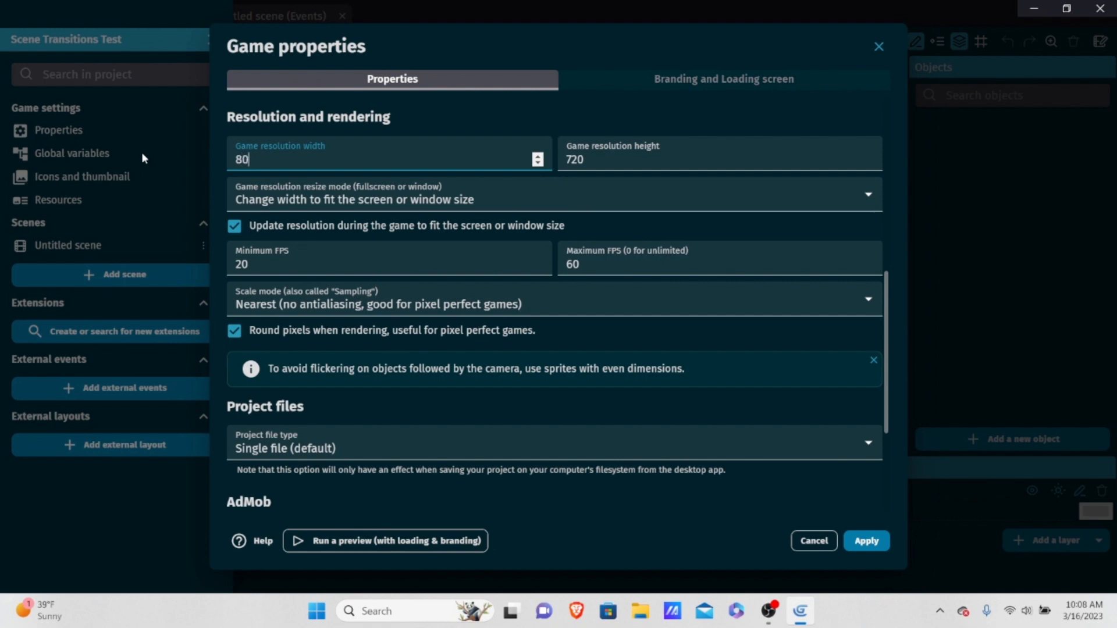
{"action": "left_click_drag", "start_coordinate": [779, 158], "coordinate": [380, 162]}
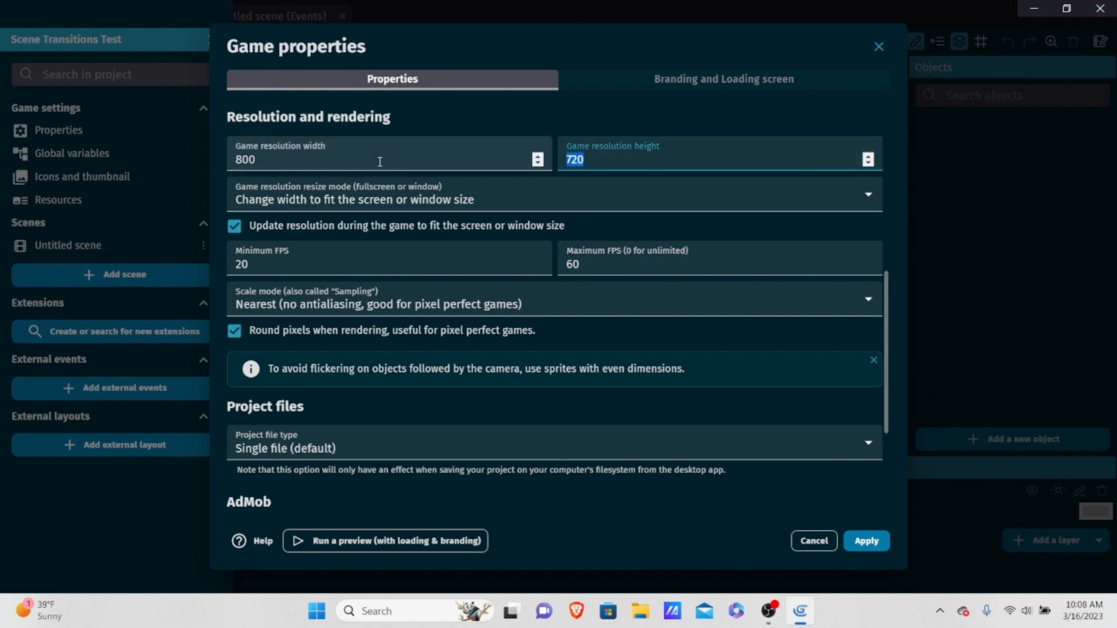
{"action": "key", "text": "BackSpace"}
{"action": "type", "text": "600"}
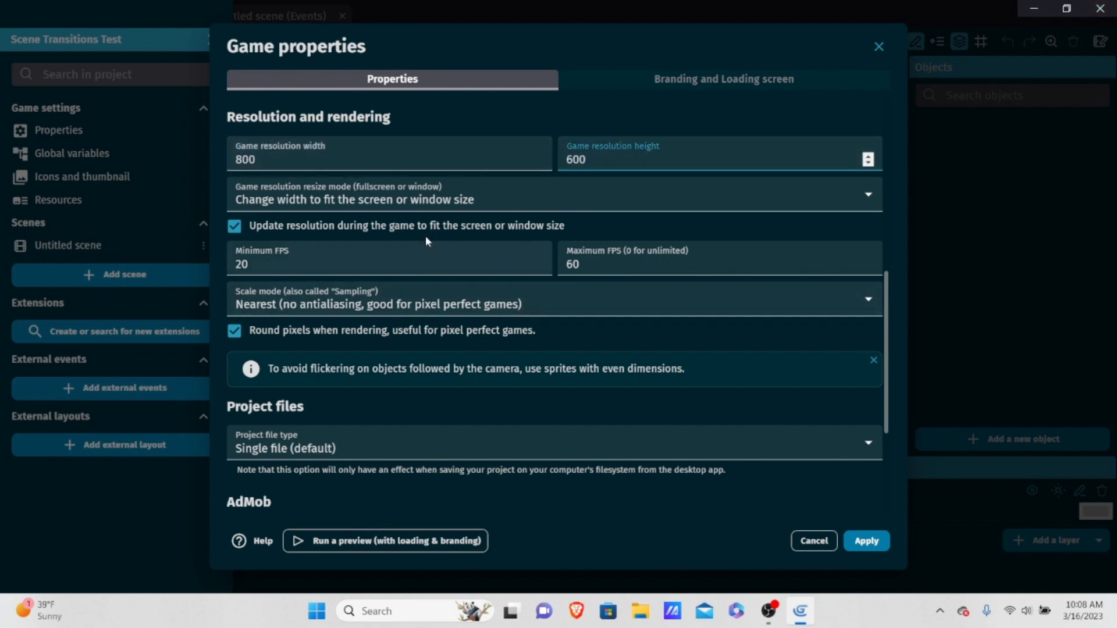
Change the game resolution resize mode, apply the game properties and return to the scene.
{"action": "left_click", "coordinate": [372, 199]}
{"action": "left_click", "coordinate": [372, 217]}
{"action": "scroll", "coordinate": [556, 300], "scroll_direction": "down", "scroll_amount": 3}
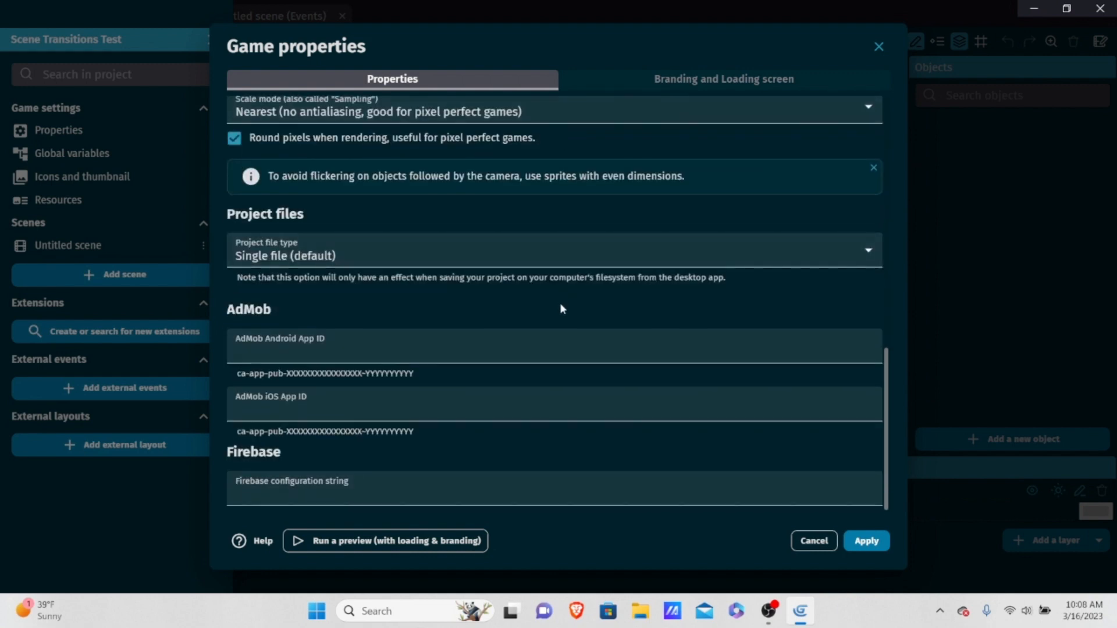
{"action": "left_click", "coordinate": [866, 541]}
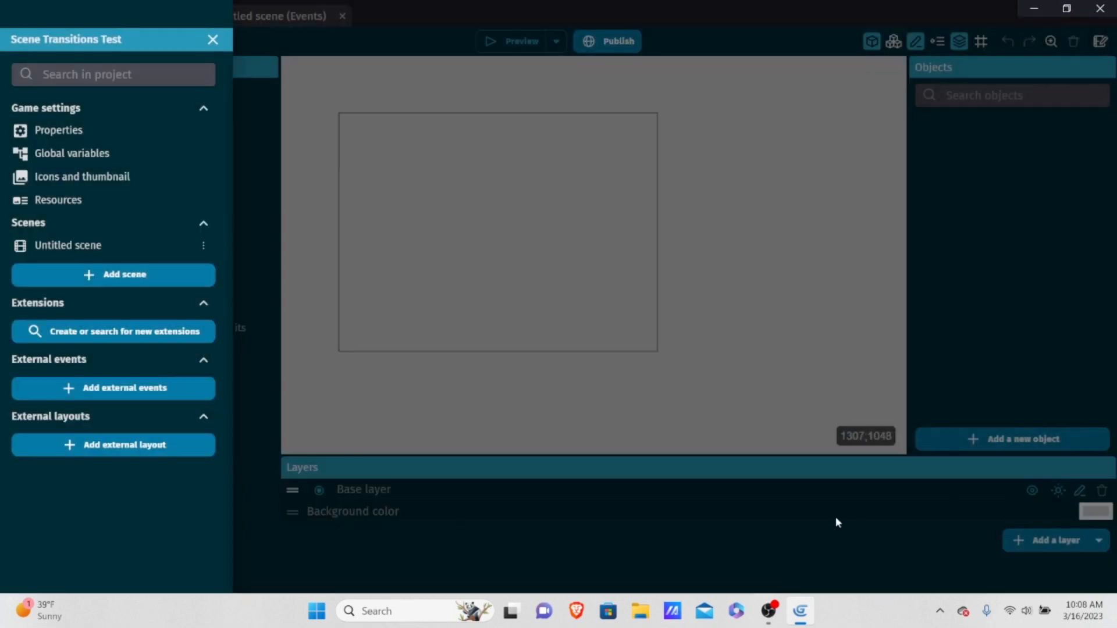
{"action": "left_click", "coordinate": [543, 316]}
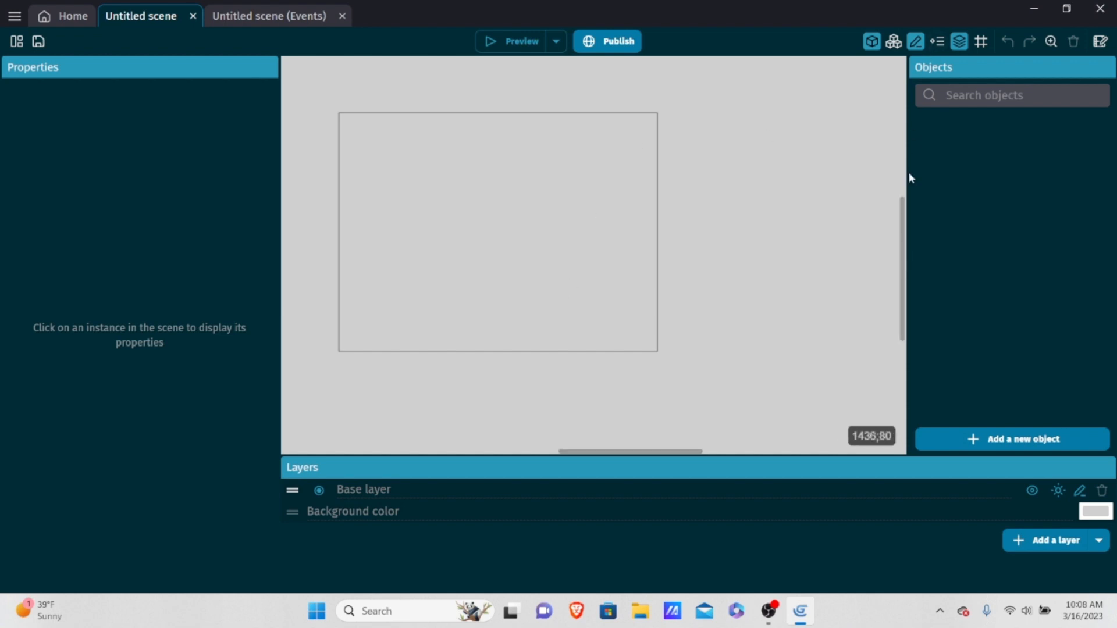
{"action": "left_click_drag", "start_coordinate": [901, 241], "coordinate": [901, 212]}
{"action": "scroll", "coordinate": [764, 244], "scroll_direction": "down", "scroll_amount": 1, "text": "ctrl"}
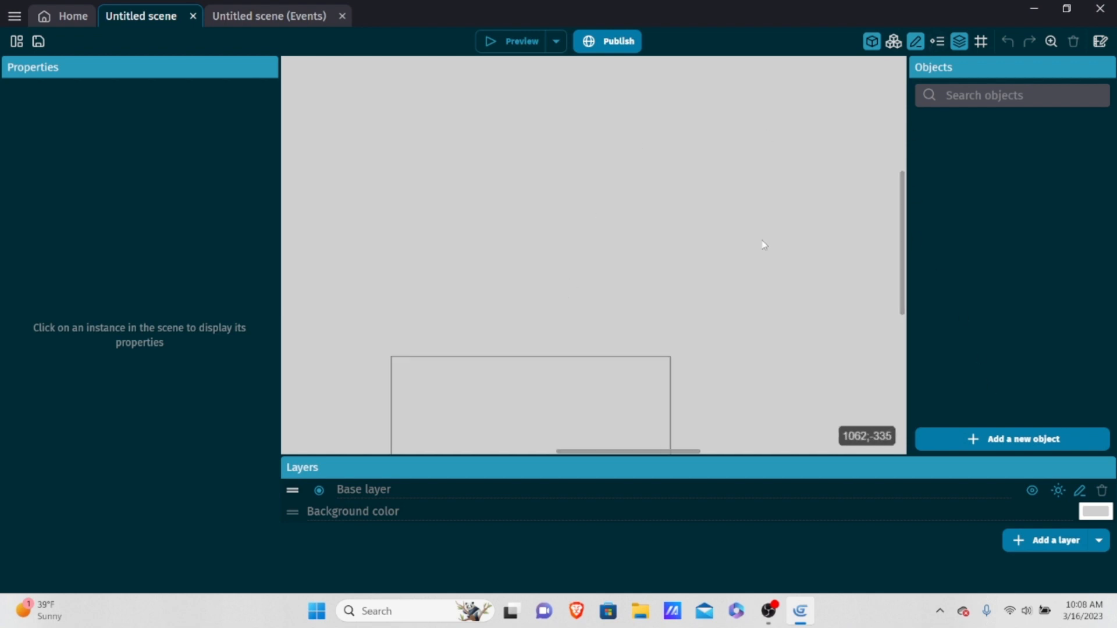
{"action": "left_click_drag", "start_coordinate": [904, 232], "coordinate": [905, 250]}
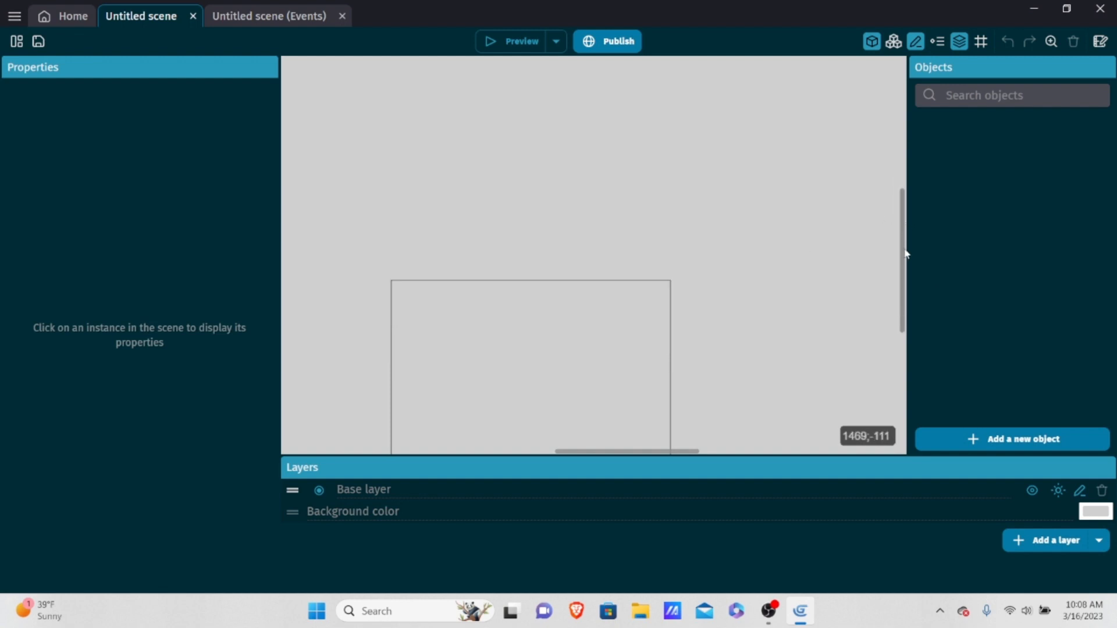
{"action": "scroll", "coordinate": [906, 253], "scroll_direction": "down", "scroll_amount": 3}
{"action": "scroll", "coordinate": [907, 252], "scroll_direction": "up", "scroll_amount": 1}
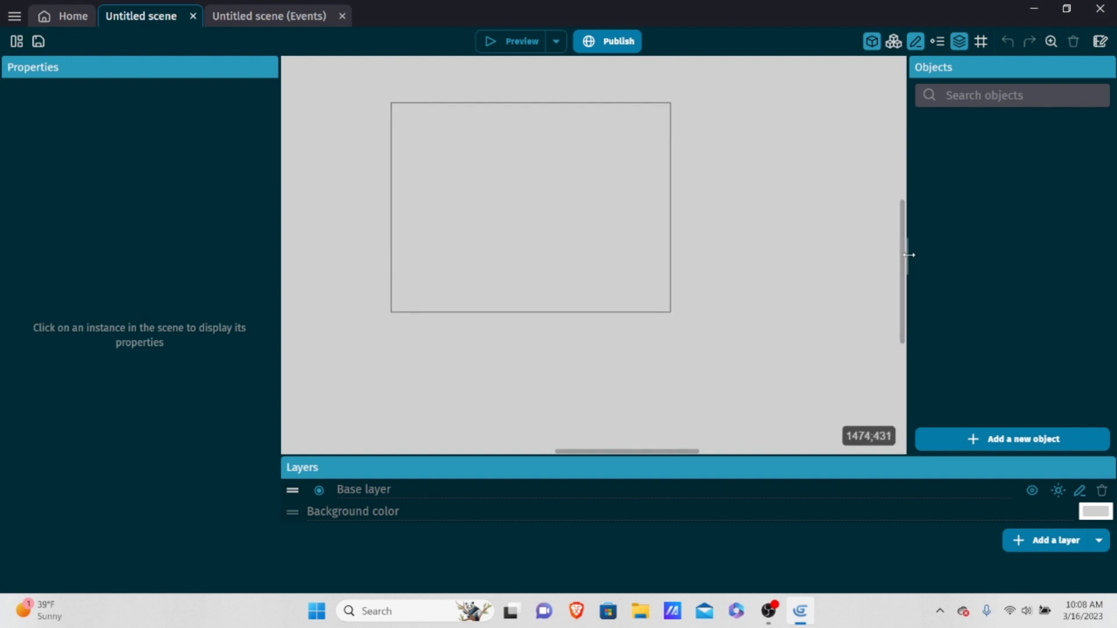
Add a new Sprite object from scratch and name it Cover.
{"action": "left_click", "coordinate": [1009, 446]}
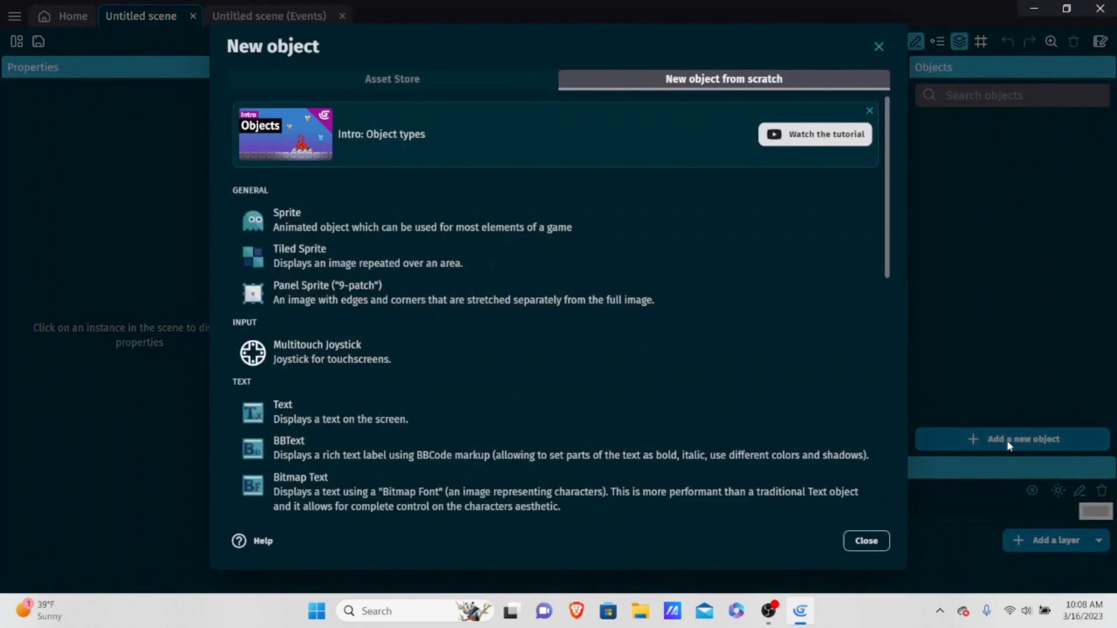
{"action": "left_click", "coordinate": [331, 211]}
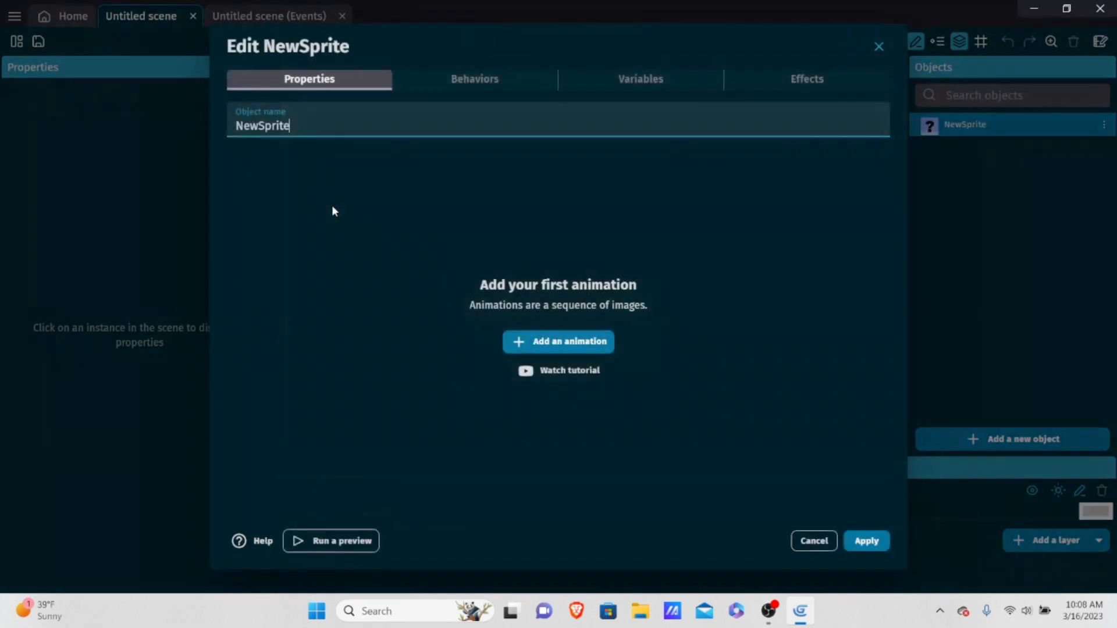
{"action": "double_click", "coordinate": [382, 125]}
{"action": "key", "text": "BackSpace"}
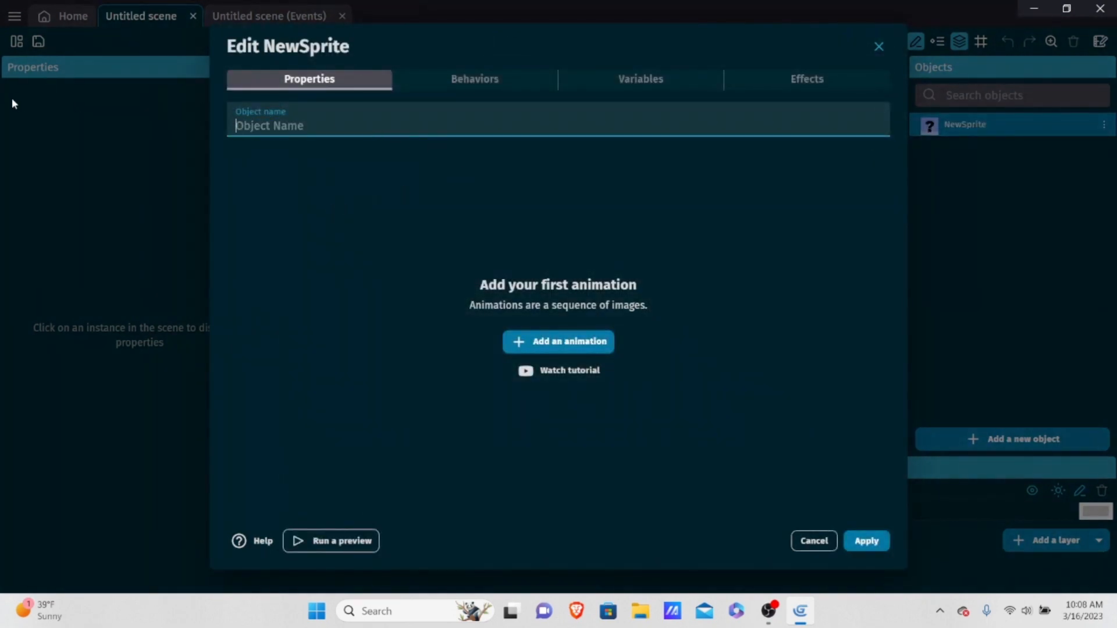
{"action": "type", "text": "Bla"}
{"action": "key", "text": "BackSpace"}
{"action": "key", "text": "BackSpace"}
{"action": "key", "text": "BackSpace"}
{"action": "type", "text": "Co"}
Add a first animation to the Cover sprite.
{"action": "left_click", "coordinate": [558, 342]}
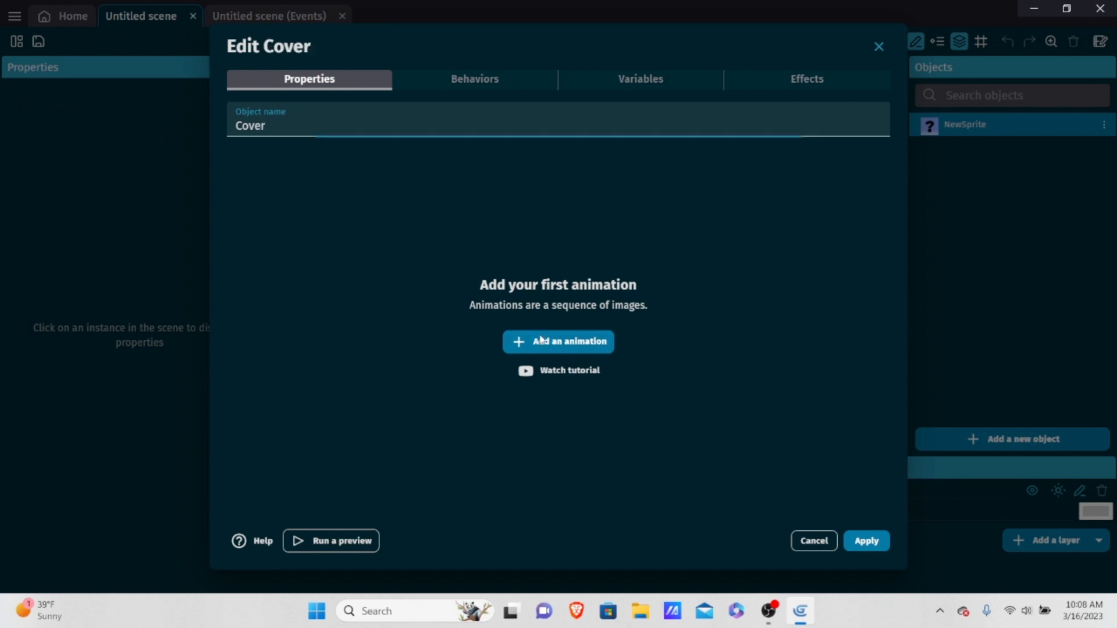
{"action": "left_click", "coordinate": [373, 292]}
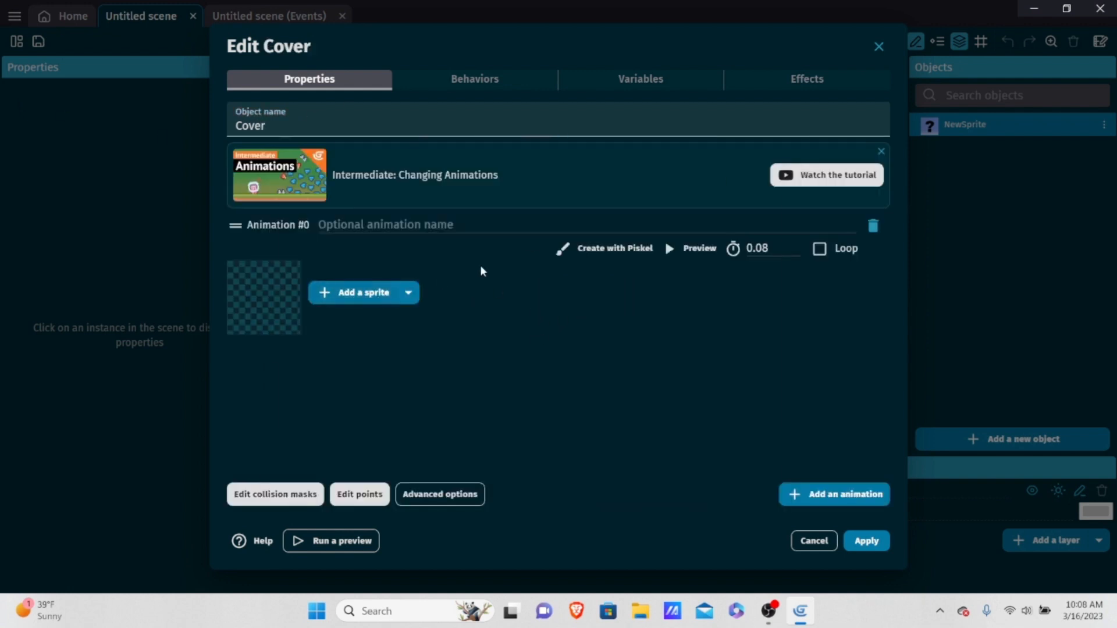
{"action": "left_click", "coordinate": [794, 152]}
Import the black square image from Pictures > Game Sprites > Test Sprites for Tutorials as the animation's frame, copying it into the project folder.
{"action": "left_click", "coordinate": [353, 293]}
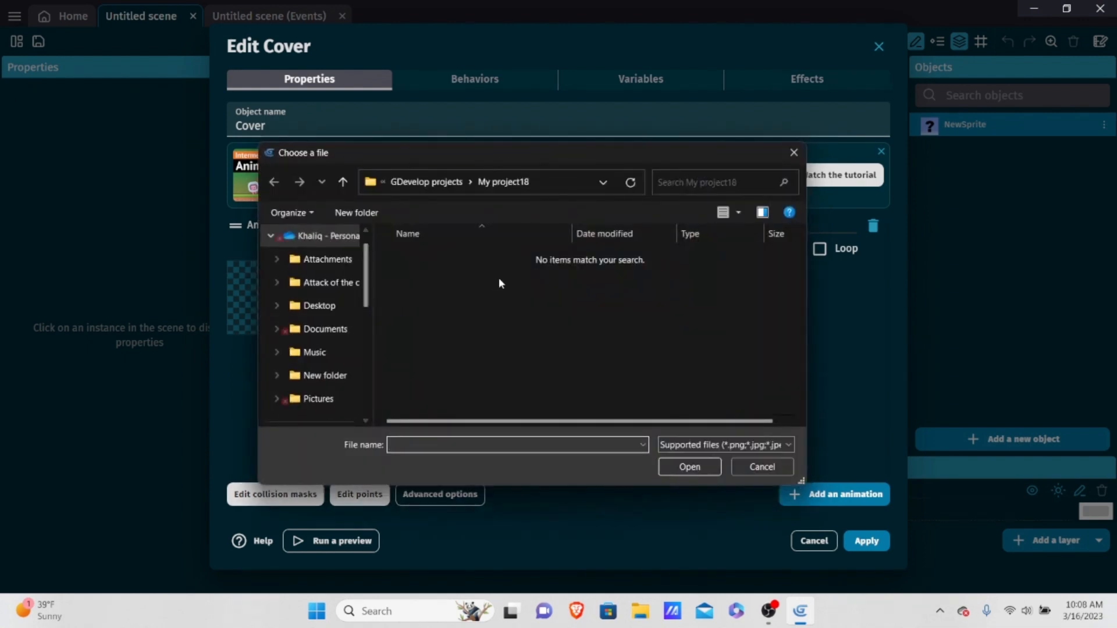
{"action": "scroll", "coordinate": [351, 328], "scroll_direction": "down", "scroll_amount": 3}
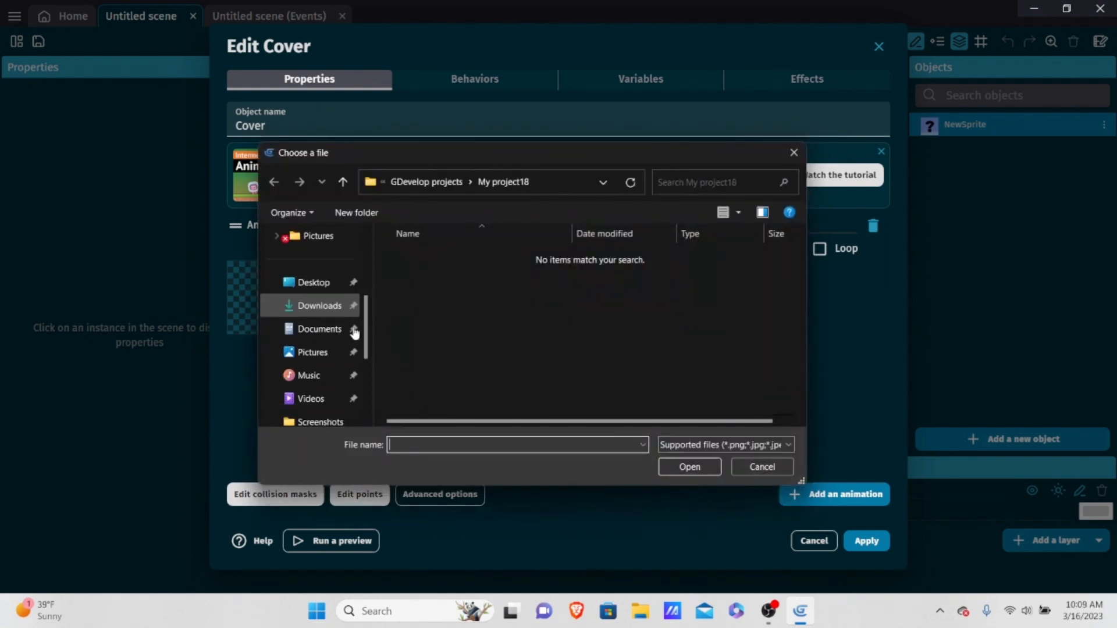
{"action": "left_click", "coordinate": [325, 328]}
{"action": "scroll", "coordinate": [356, 323], "scroll_direction": "down", "scroll_amount": 1}
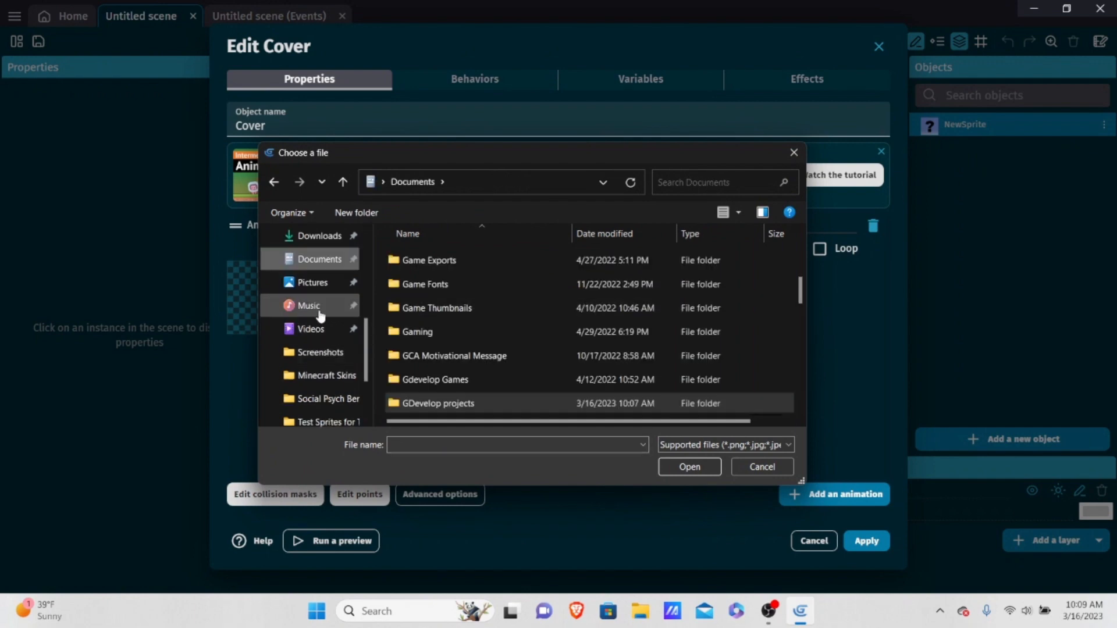
{"action": "left_click", "coordinate": [317, 283]}
{"action": "scroll", "coordinate": [503, 285], "scroll_direction": "down", "scroll_amount": 2}
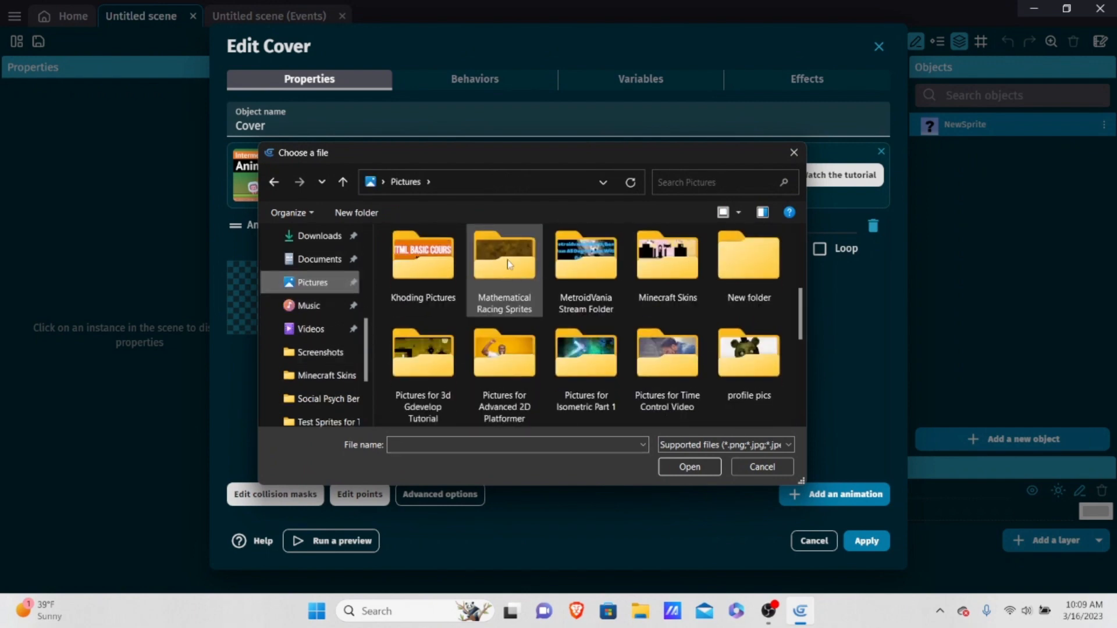
{"action": "scroll", "coordinate": [507, 285], "scroll_direction": "up", "scroll_amount": 1}
{"action": "double_click", "coordinate": [505, 285]}
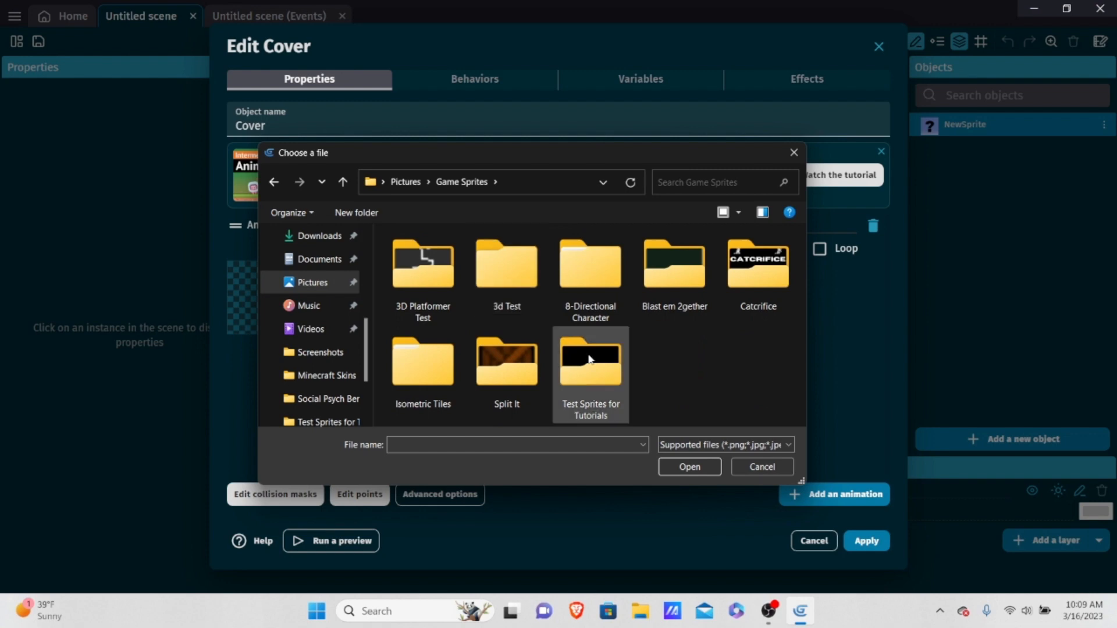
{"action": "double_click", "coordinate": [589, 360]}
{"action": "double_click", "coordinate": [490, 294]}
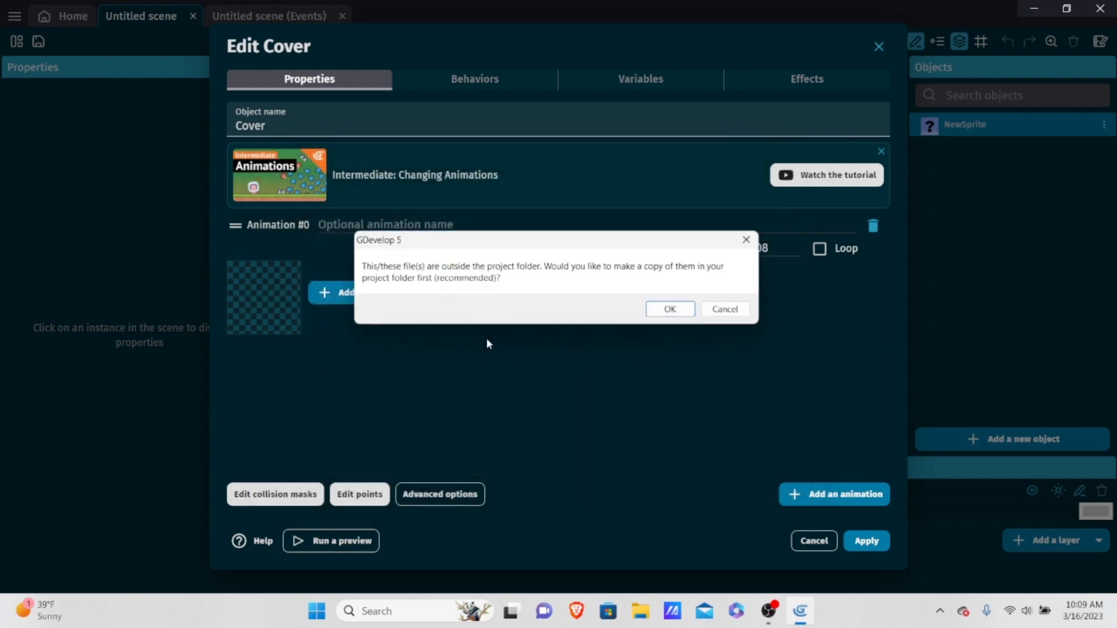
{"action": "left_click", "coordinate": [668, 309]}
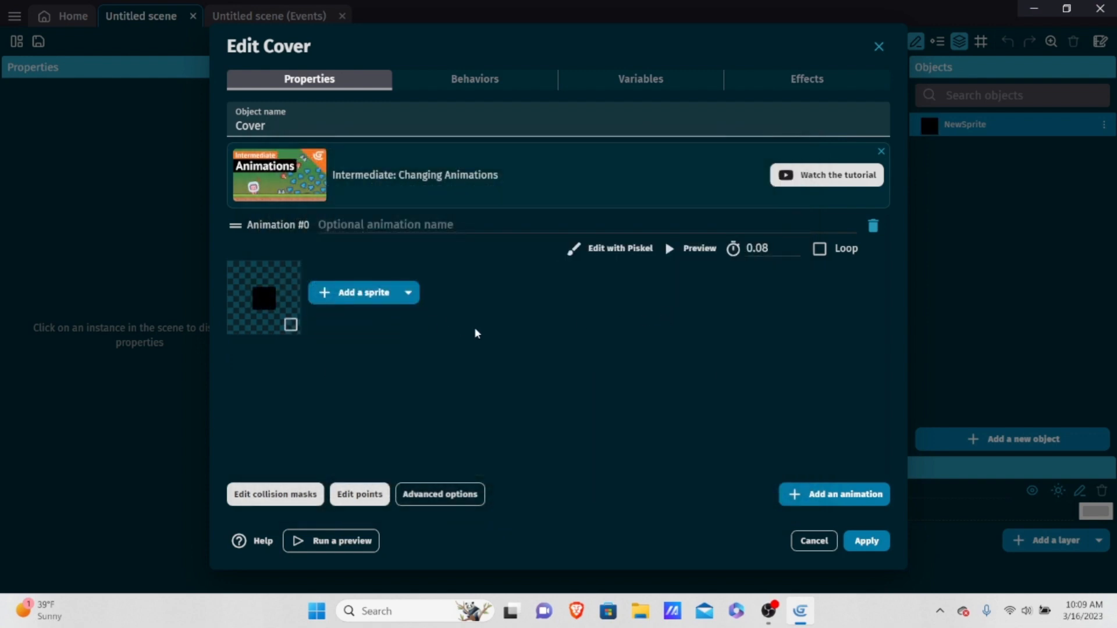
Switch to Piskel, fill the new 32x32 canvas with black, and return to the sprite editor in GDevelop.
{"action": "left_click", "coordinate": [317, 611]}
{"action": "type", "text": "pis"}
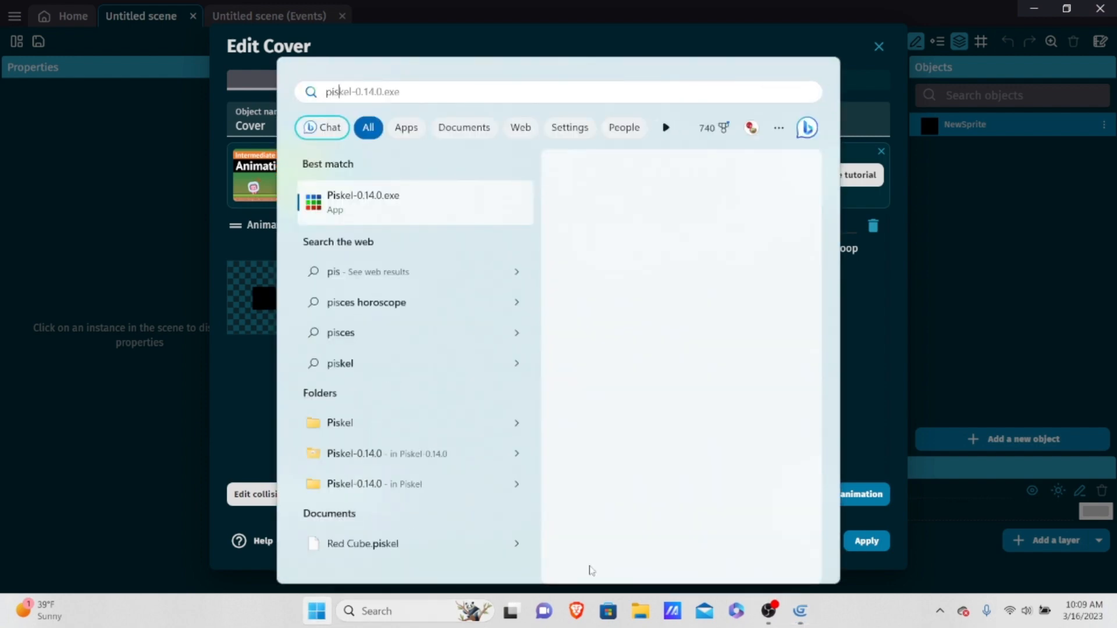
{"action": "left_click", "coordinate": [365, 201]}
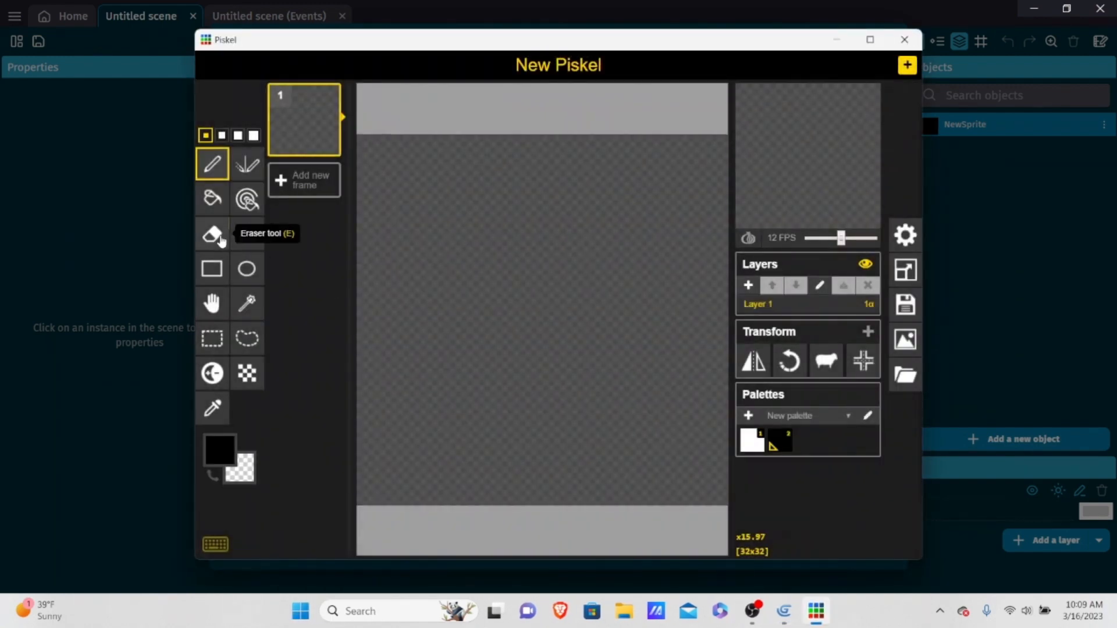
{"action": "left_click", "coordinate": [212, 199]}
{"action": "left_click", "coordinate": [546, 272]}
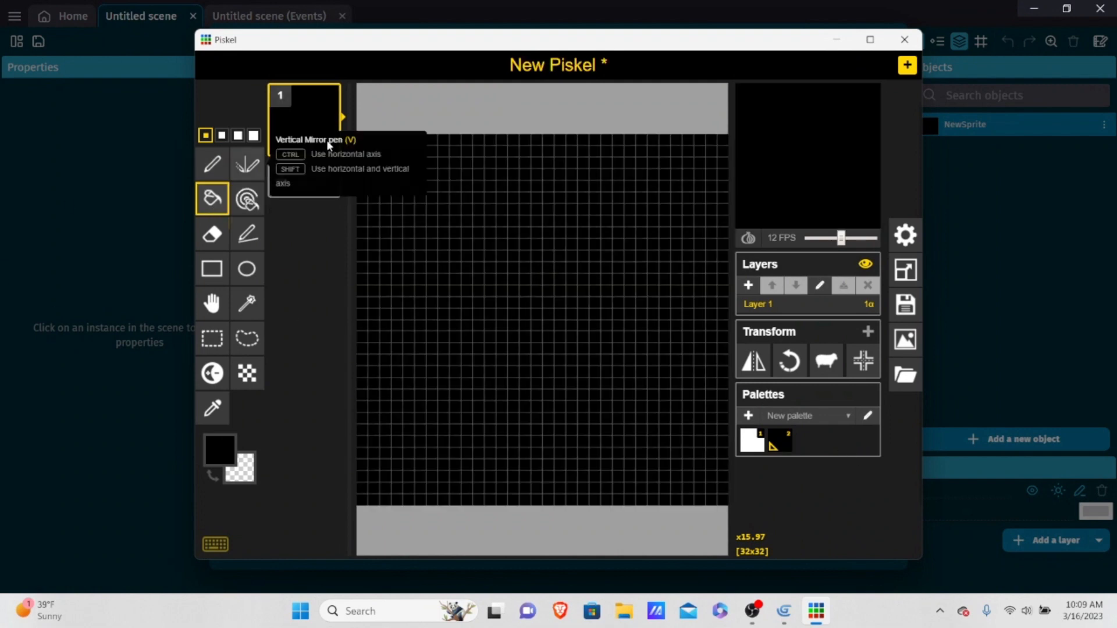
{"action": "left_click", "coordinate": [826, 39]}
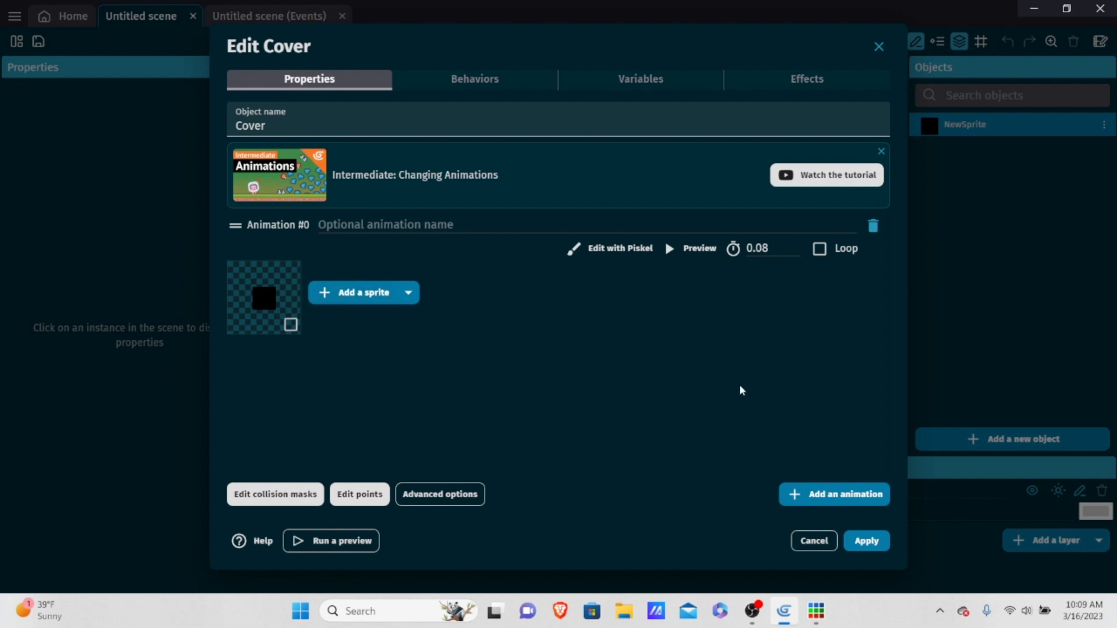
Apply the Cover object's settings and place an instance inside the scene frame at about X 259, Y 206.
{"action": "left_click", "coordinate": [866, 540]}
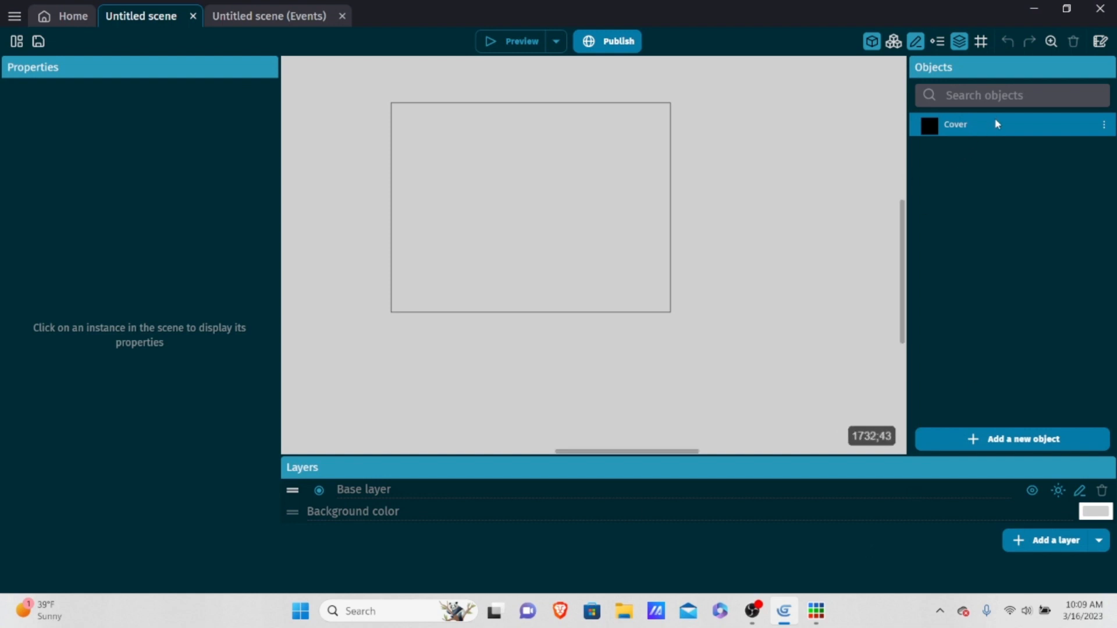
{"action": "left_click_drag", "start_coordinate": [994, 130], "coordinate": [499, 180]}
{"action": "left_click", "coordinate": [486, 218]}
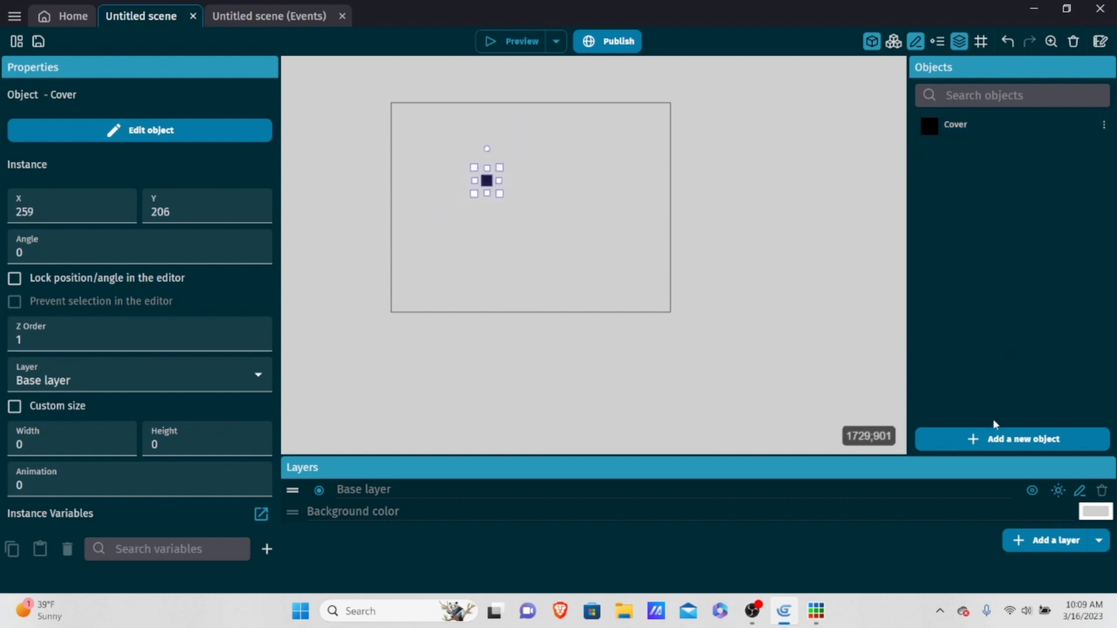
Create a new sprite object and name it Cube.
{"action": "left_click", "coordinate": [989, 438]}
{"action": "left_click", "coordinate": [342, 215]}
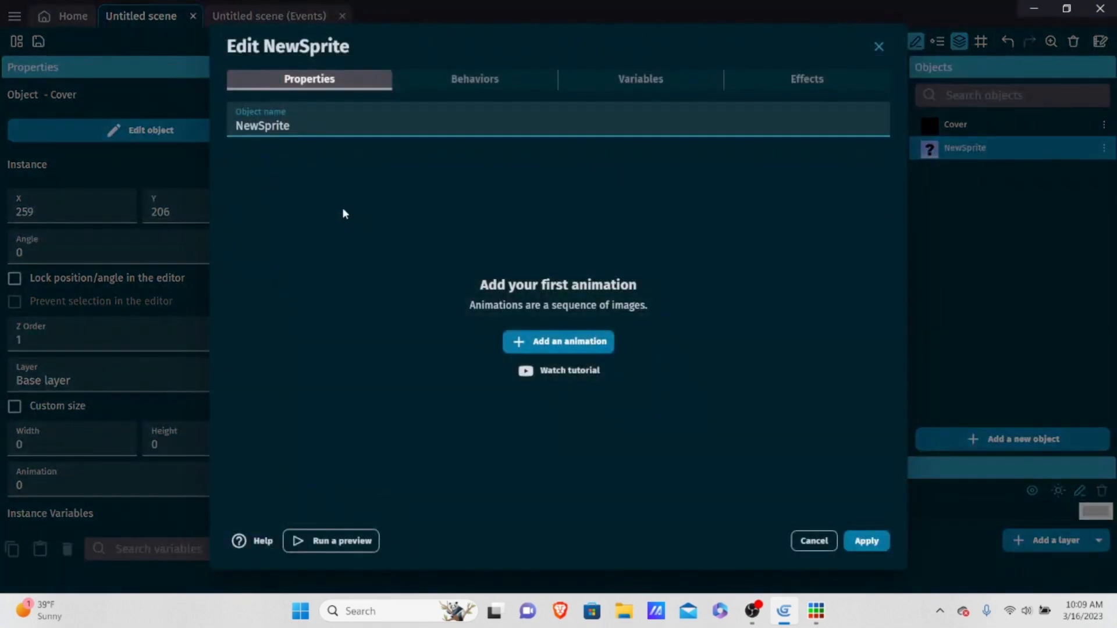
{"action": "key", "text": "BackSpace"}
{"action": "type", "text": "Cube"}
Add a first animation to the Cube sprite and import Red Cube.png from Test Sprites for Tutorials as its frame.
{"action": "left_click", "coordinate": [556, 349]}
{"action": "left_click", "coordinate": [356, 292]}
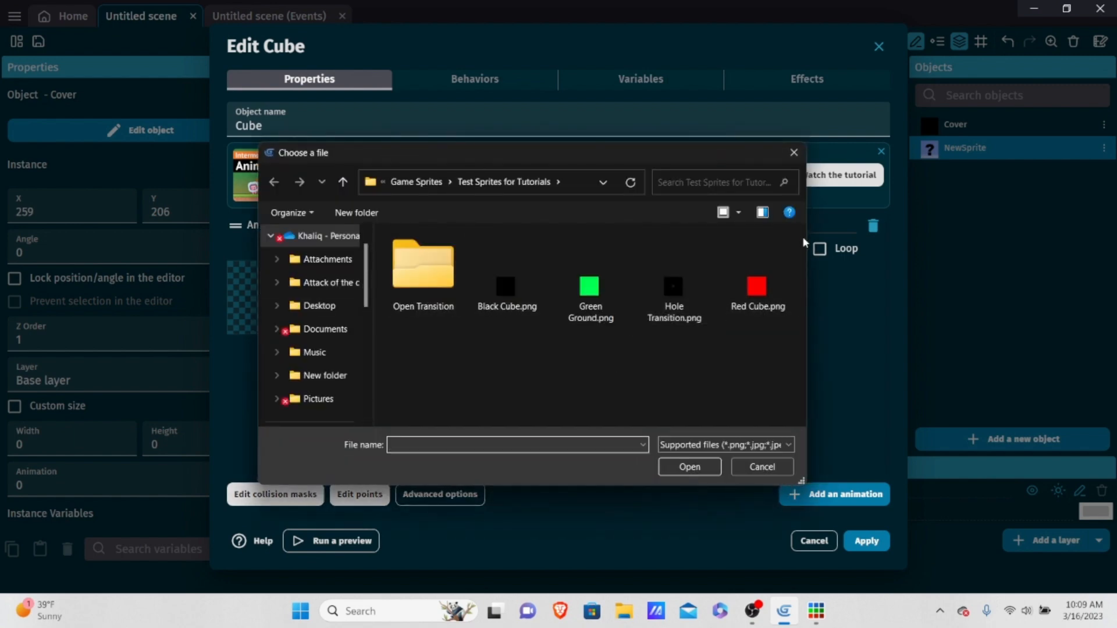
{"action": "left_click", "coordinate": [816, 611]}
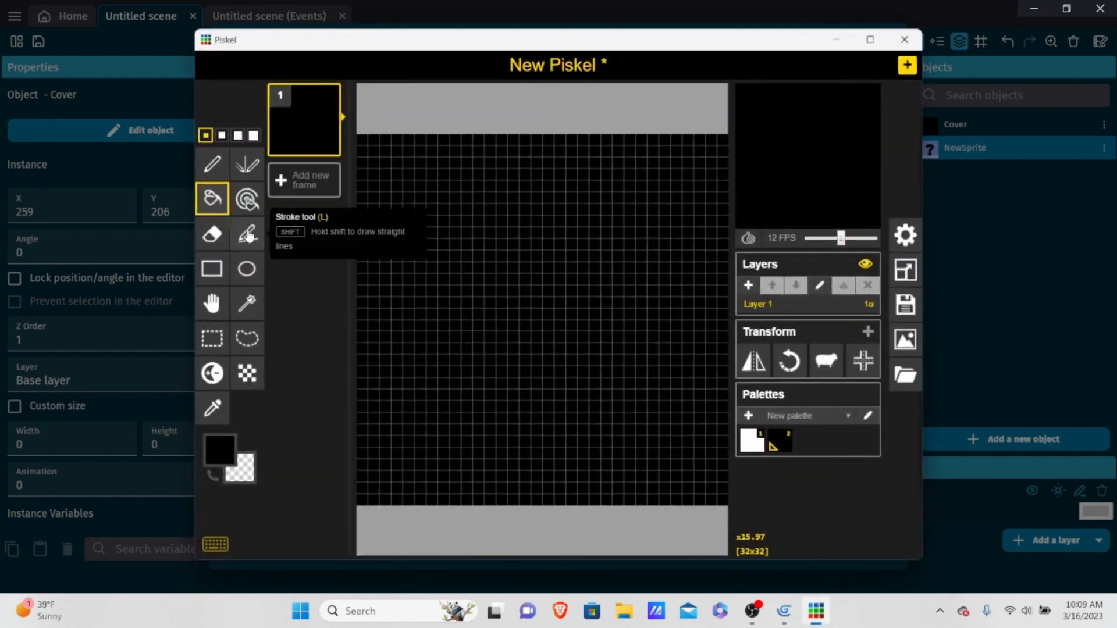
{"action": "left_click", "coordinate": [837, 39]}
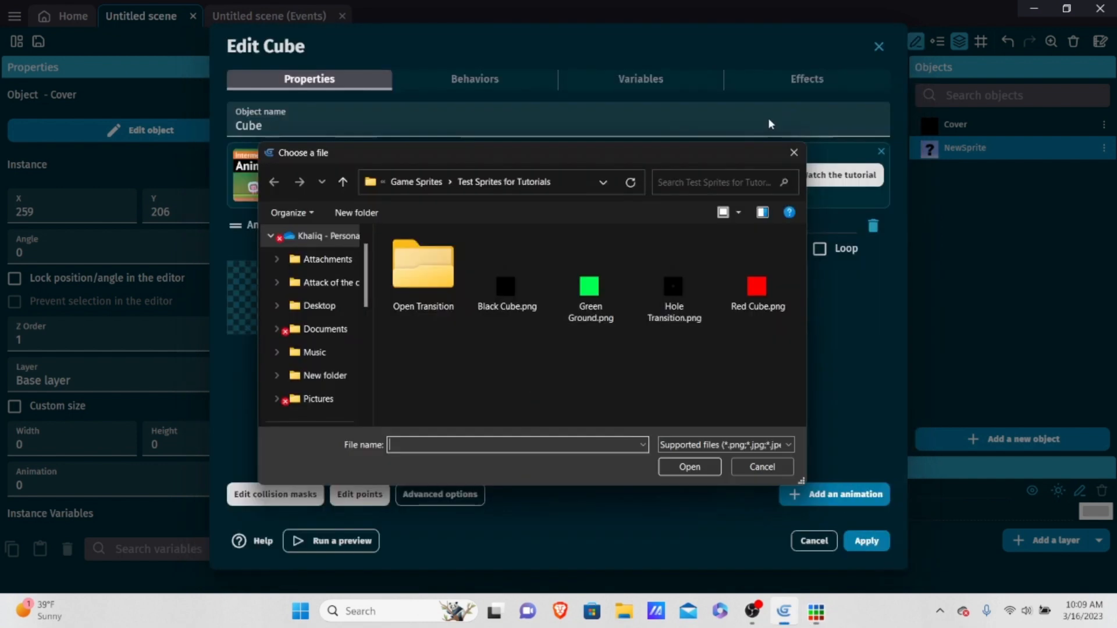
{"action": "double_click", "coordinate": [752, 229]}
{"action": "left_click", "coordinate": [683, 314]}
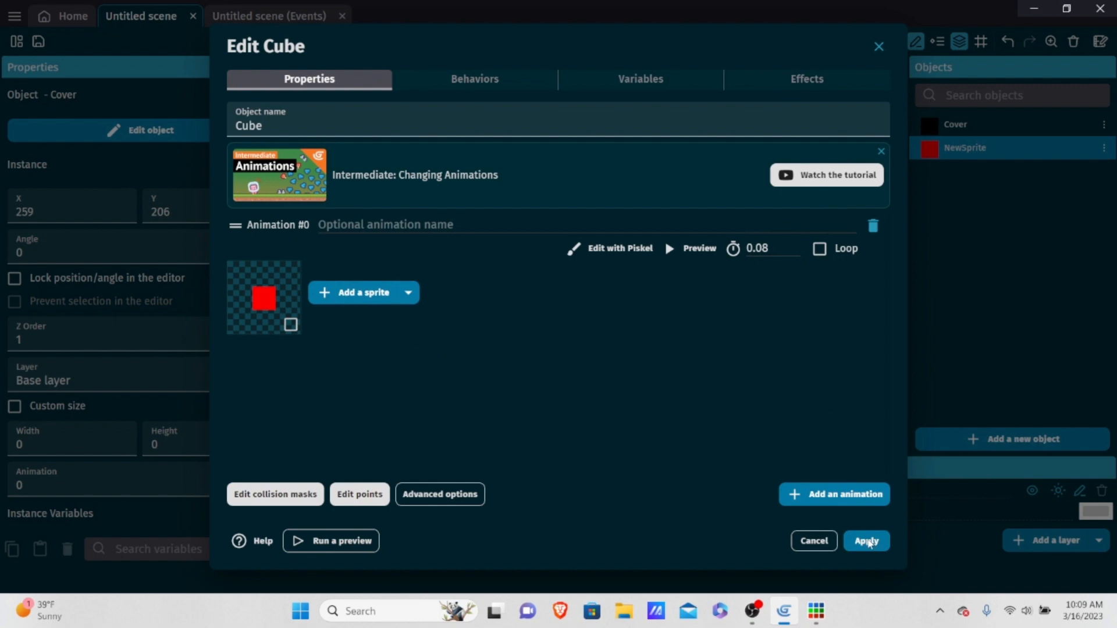
Apply the Cube object's settings and place an instance inside the scene frame at about X 393, Y 334.
{"action": "left_click", "coordinate": [867, 541]}
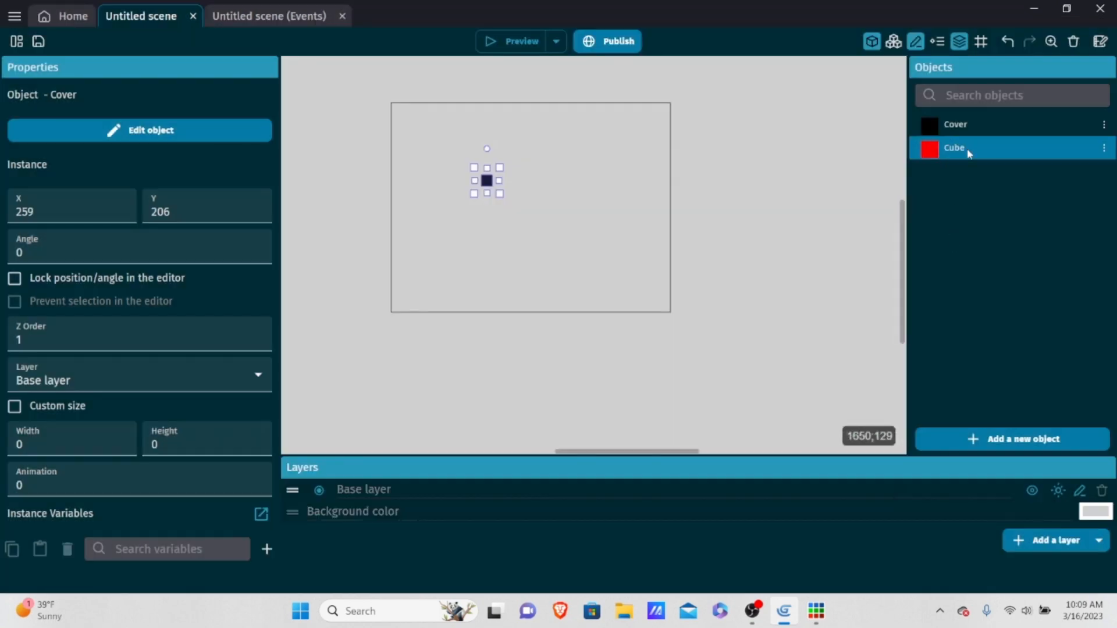
{"action": "left_click_drag", "start_coordinate": [969, 153], "coordinate": [536, 227]}
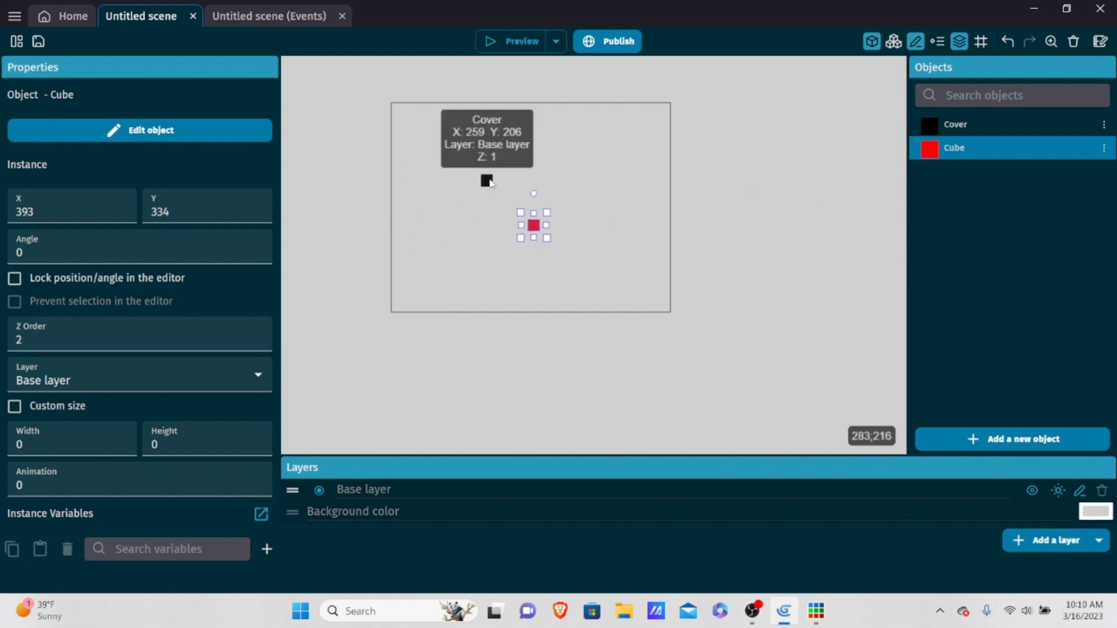
{"action": "left_click_drag", "start_coordinate": [490, 182], "coordinate": [453, 154]}
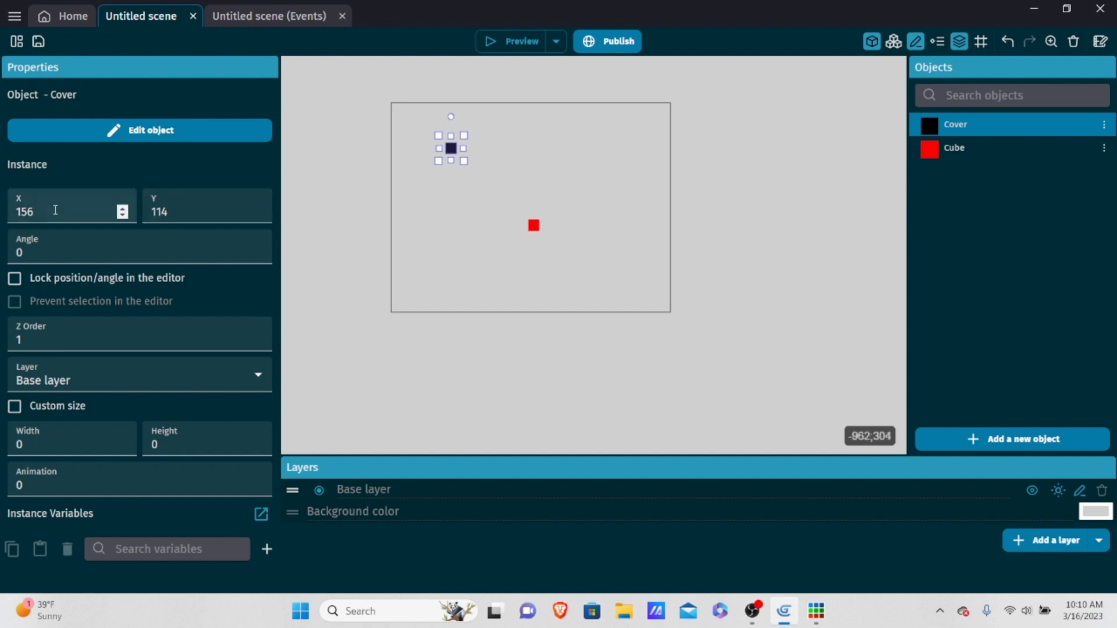
{"action": "left_click_drag", "start_coordinate": [67, 209], "coordinate": [7, 194]}
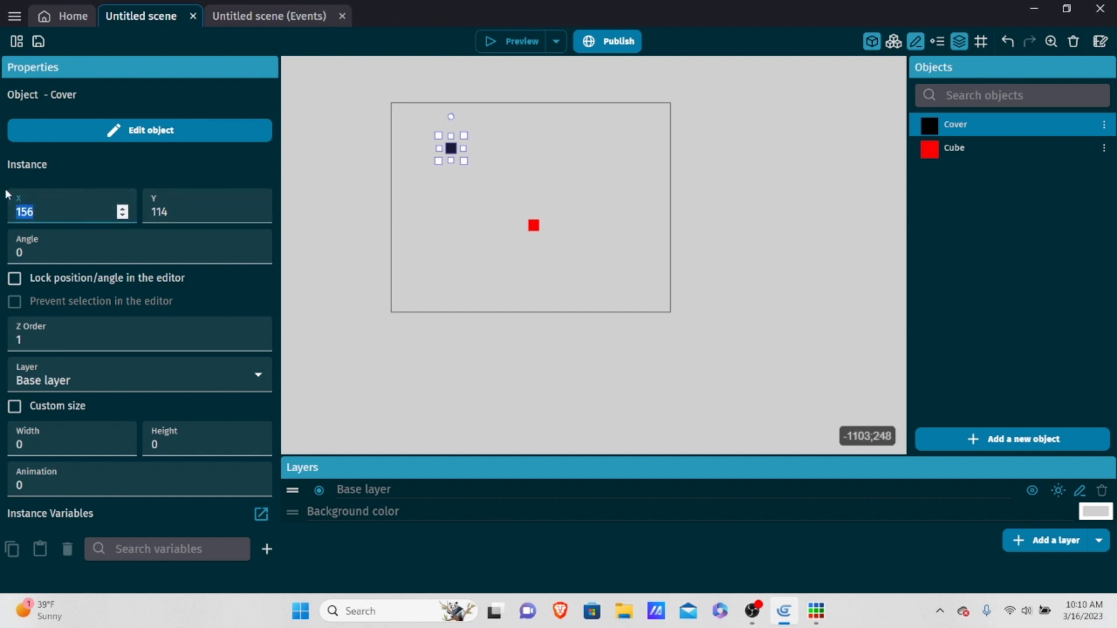
{"action": "key", "text": "BackSpace"}
{"action": "type", "text": "800"}
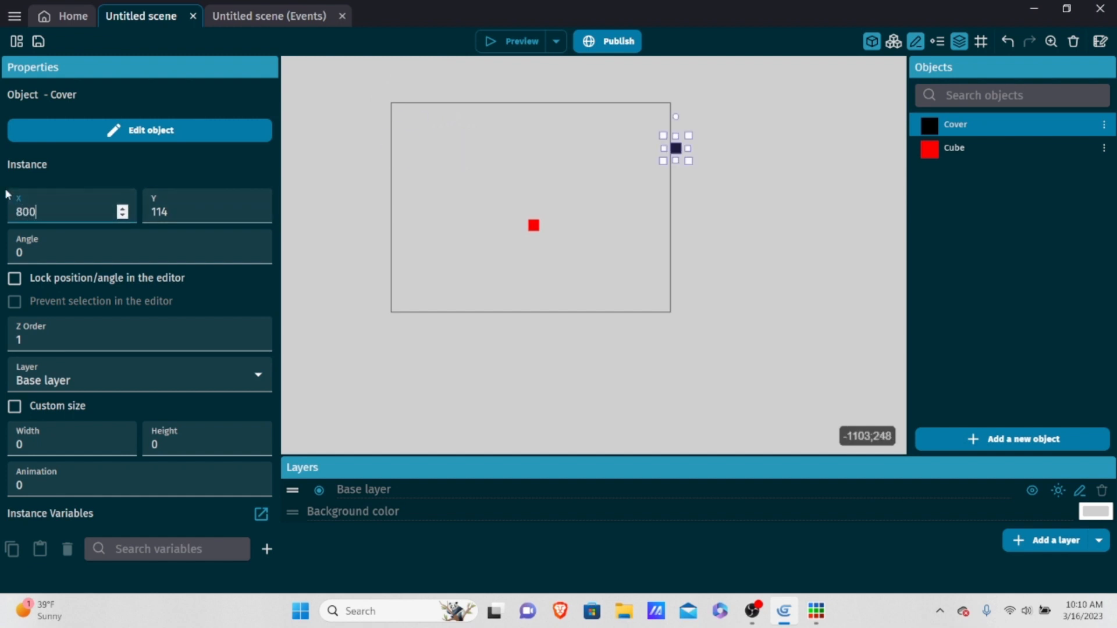
{"action": "key", "text": "BackSpace"}
{"action": "key", "text": "BackSpace"}
{"action": "key", "text": "BackSpace"}
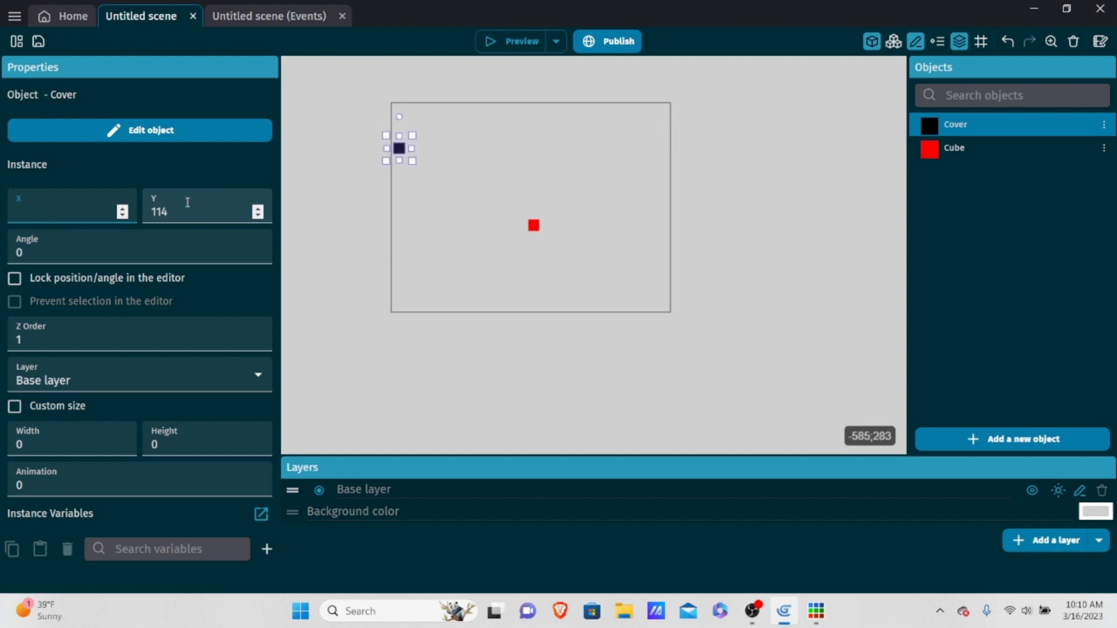
{"action": "type", "text": "8"}
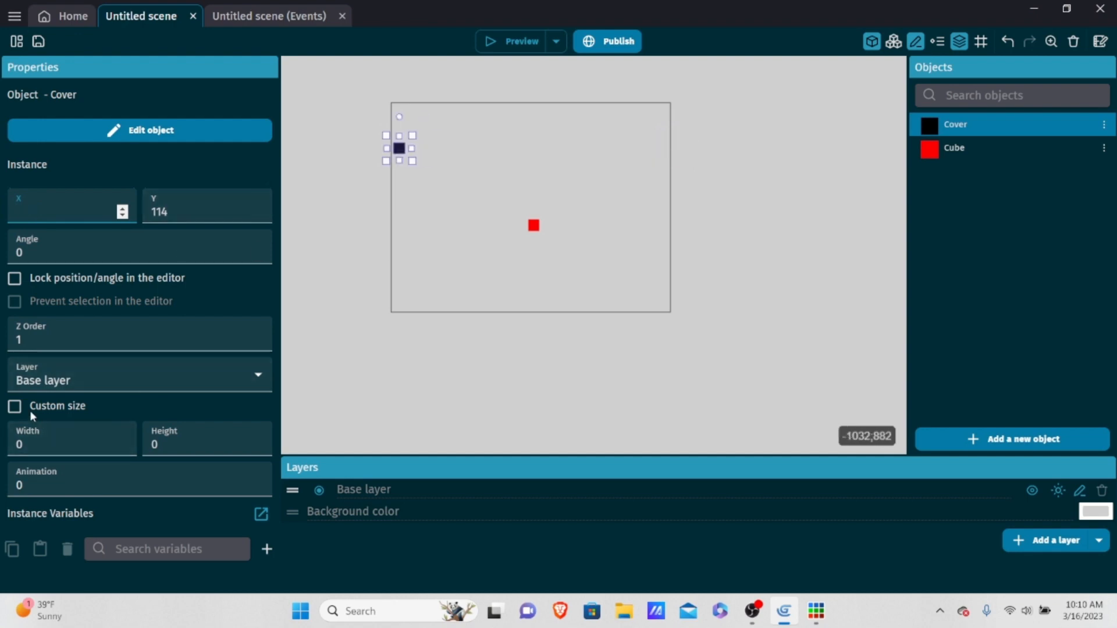
Enable a custom size for the Cover instance and set it to 800 wide and 600 high.
{"action": "left_click", "coordinate": [31, 411]}
{"action": "left_click", "coordinate": [52, 442]}
{"action": "key", "text": "BackSpace"}
{"action": "type", "text": "800"}
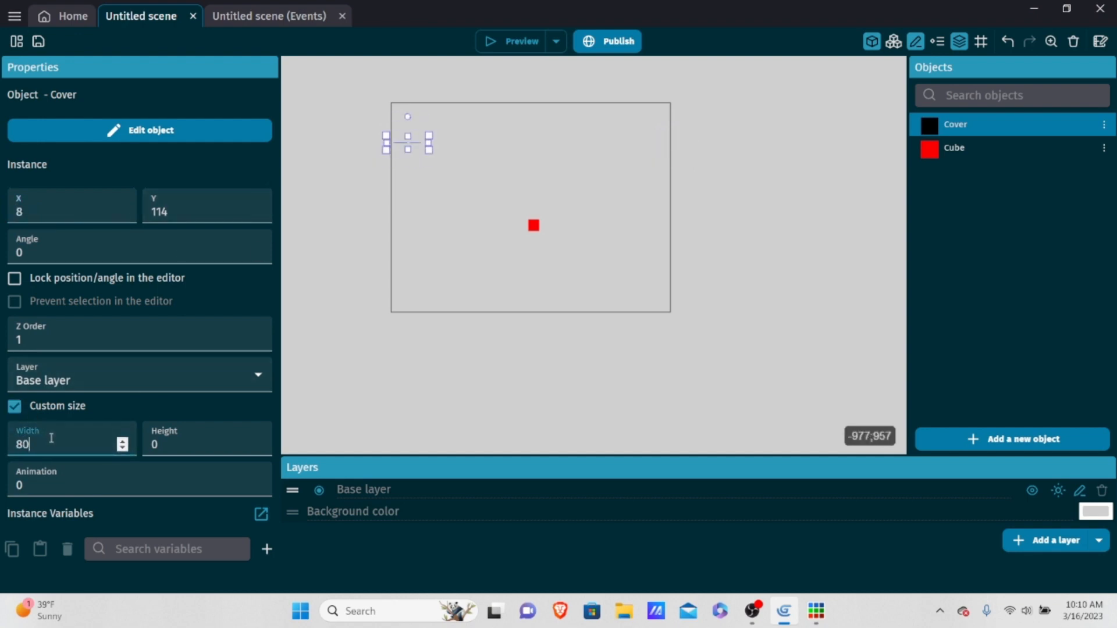
{"action": "left_click", "coordinate": [184, 446]}
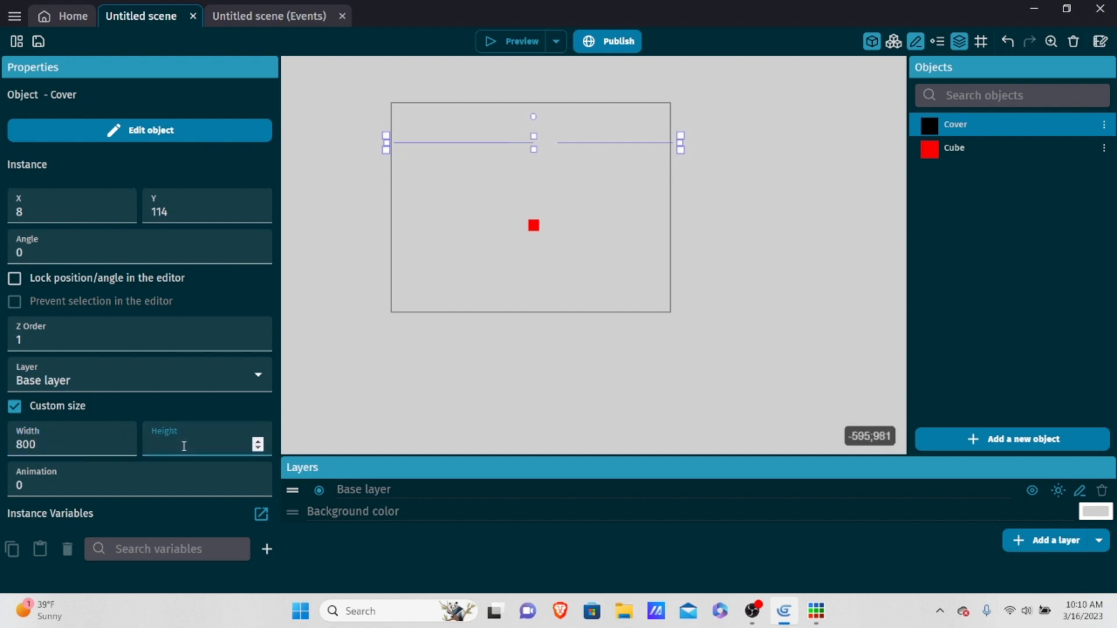
{"action": "type", "text": "600"}
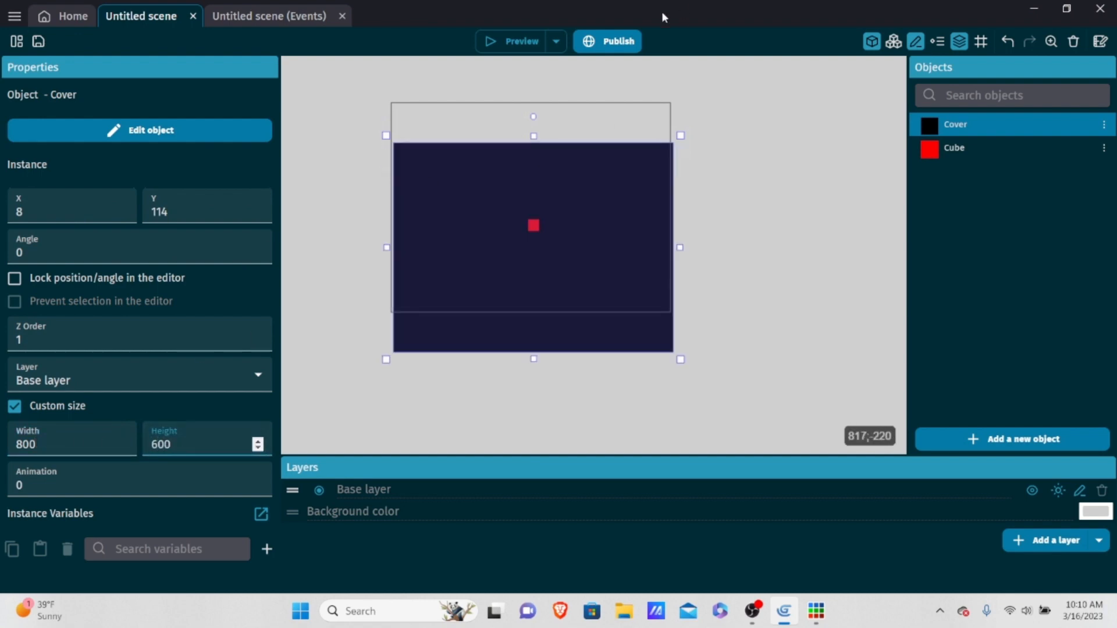
Set the Cover instance's position to X 0, Y 0.
{"action": "left_click", "coordinate": [93, 208]}
{"action": "type", "text": "0"}
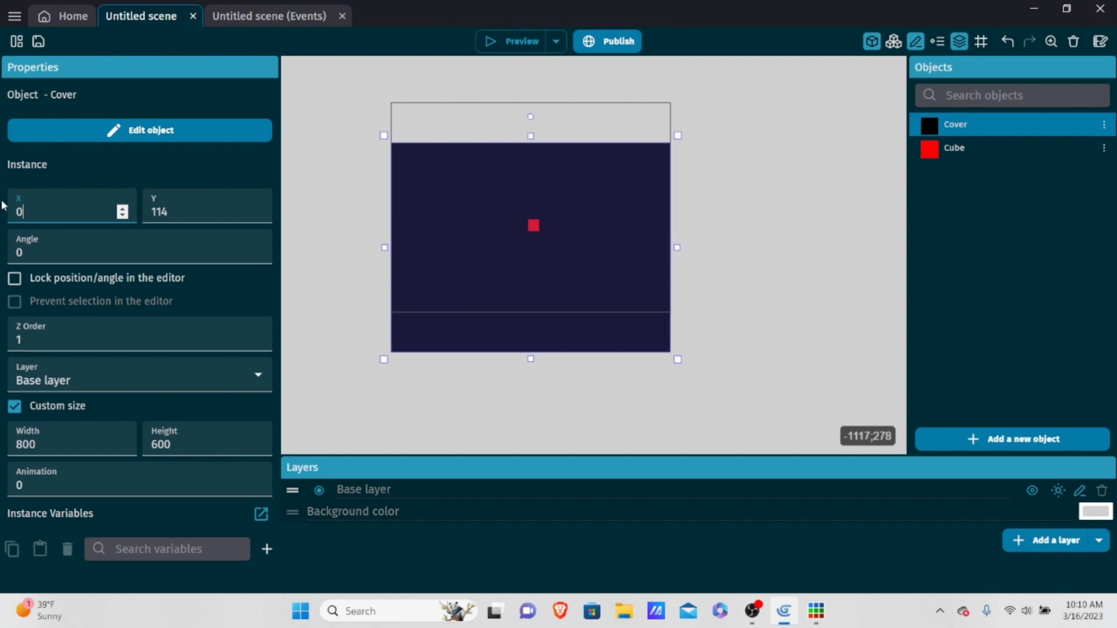
{"action": "key", "text": "Tab"}
{"action": "type", "text": "0"}
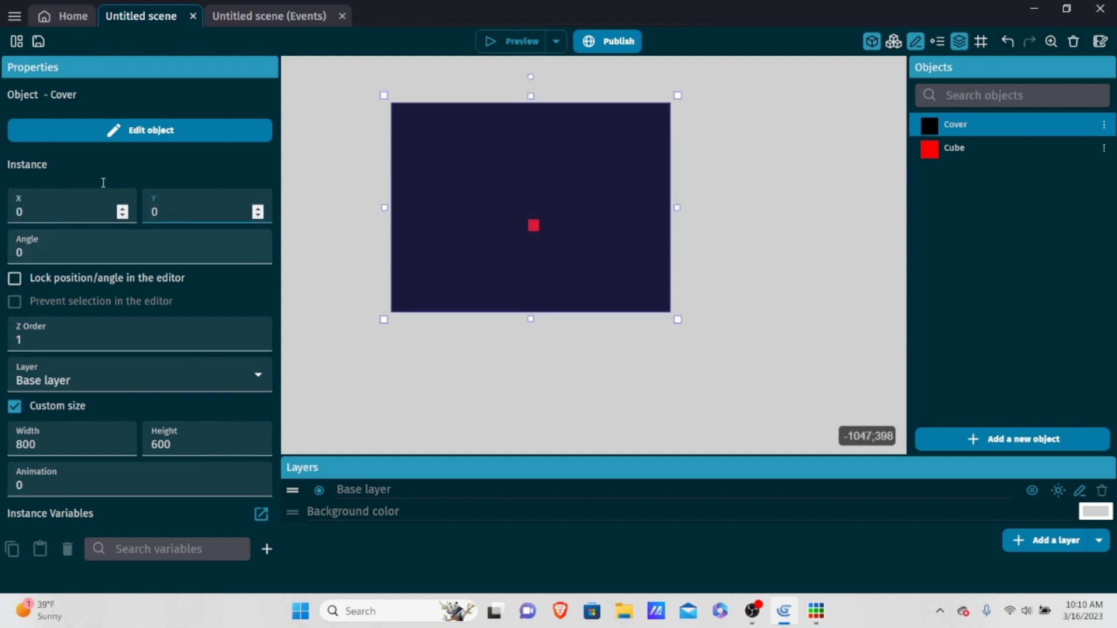
Move the red Cube instance within the scene to about X 468, Y 312.
{"action": "left_click", "coordinate": [809, 231]}
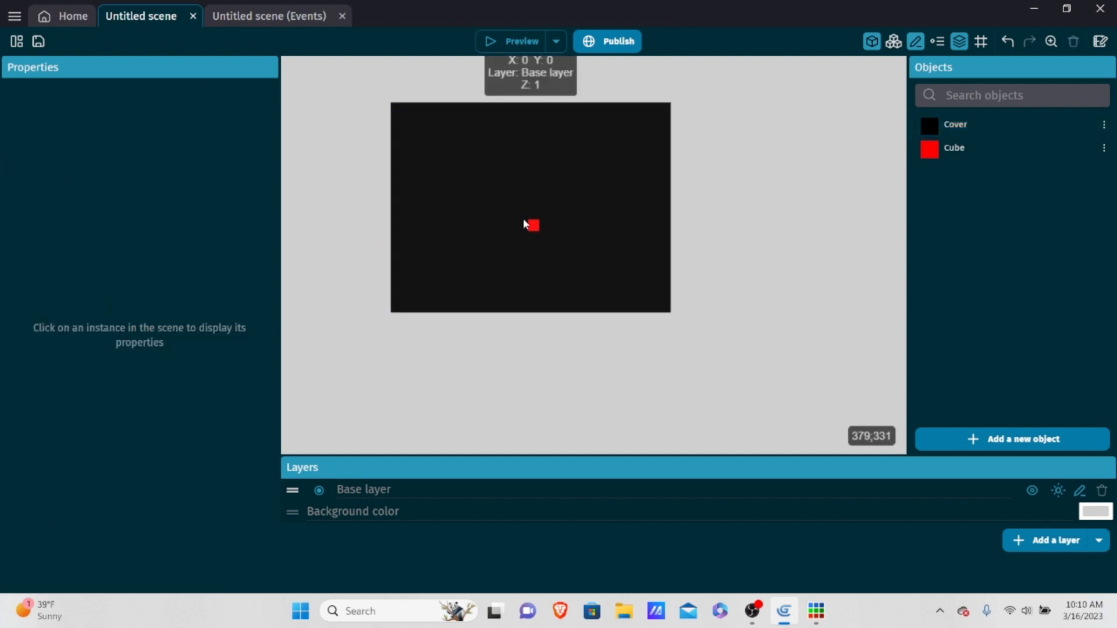
{"action": "mouse_move", "coordinate": [531, 227]}
{"action": "left_mouse_down"}
{"action": "mouse_move", "coordinate": [541, 200]}
{"action": "mouse_move", "coordinate": [591, 197]}
{"action": "mouse_move", "coordinate": [547, 231]}
{"action": "mouse_move", "coordinate": [502, 232]}
{"action": "mouse_move", "coordinate": [495, 268]}
{"action": "mouse_move", "coordinate": [526, 200]}
{"action": "mouse_move", "coordinate": [569, 194]}
{"action": "mouse_move", "coordinate": [539, 188]}
{"action": "mouse_move", "coordinate": [551, 218]}
{"action": "left_mouse_up"}
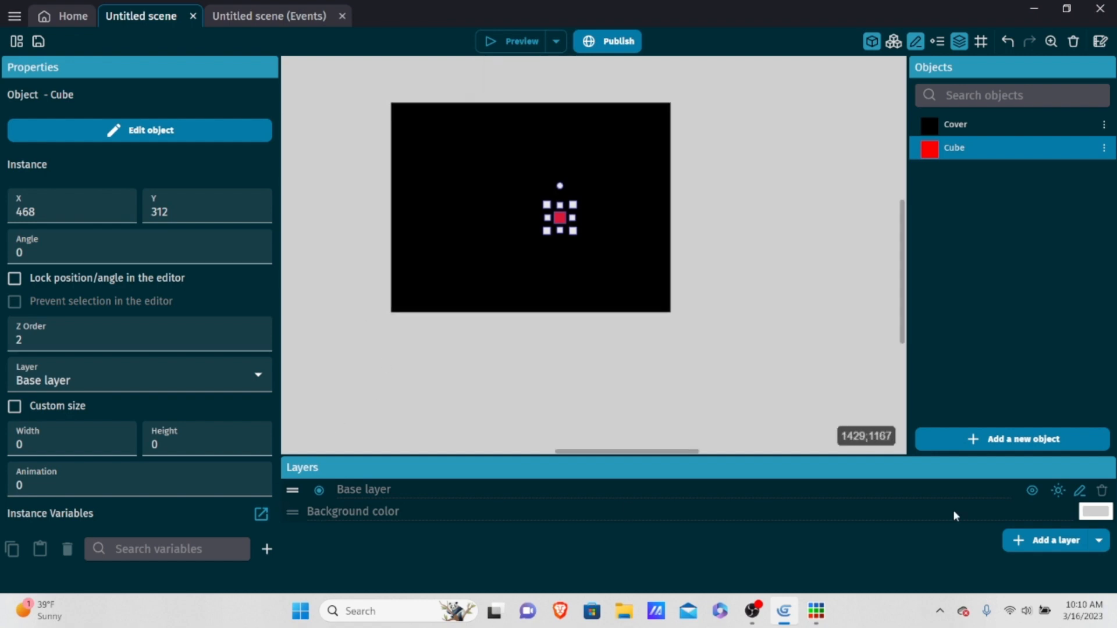
Add a new layer above the base layer and name it Transition, keeping Base layer as the default for new instances.
{"action": "double_click", "coordinate": [1030, 545]}
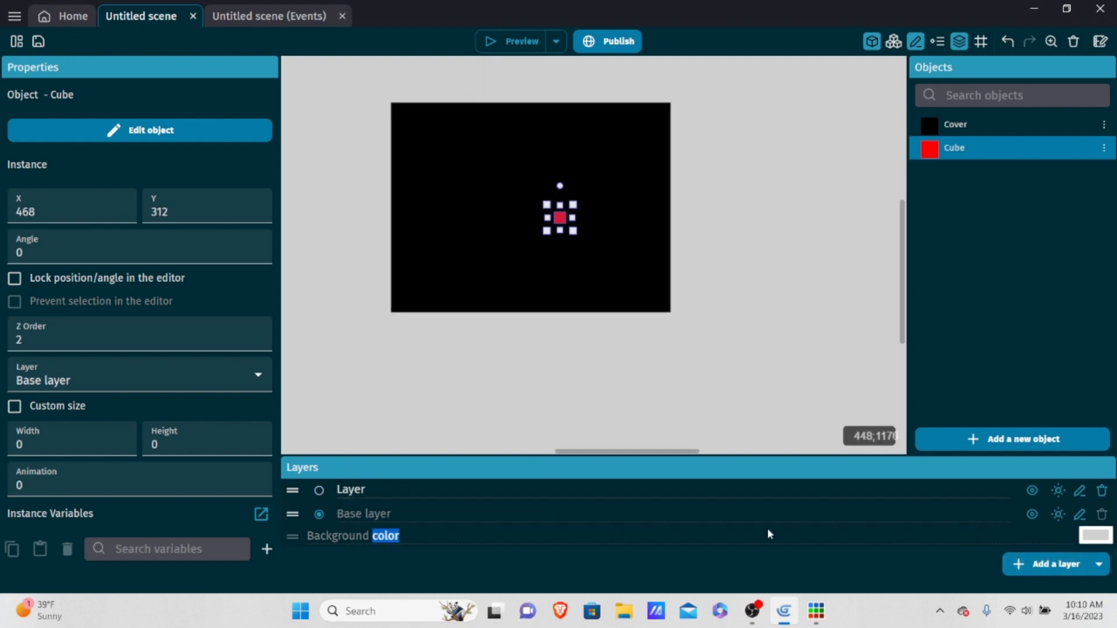
{"action": "left_click", "coordinate": [959, 42]}
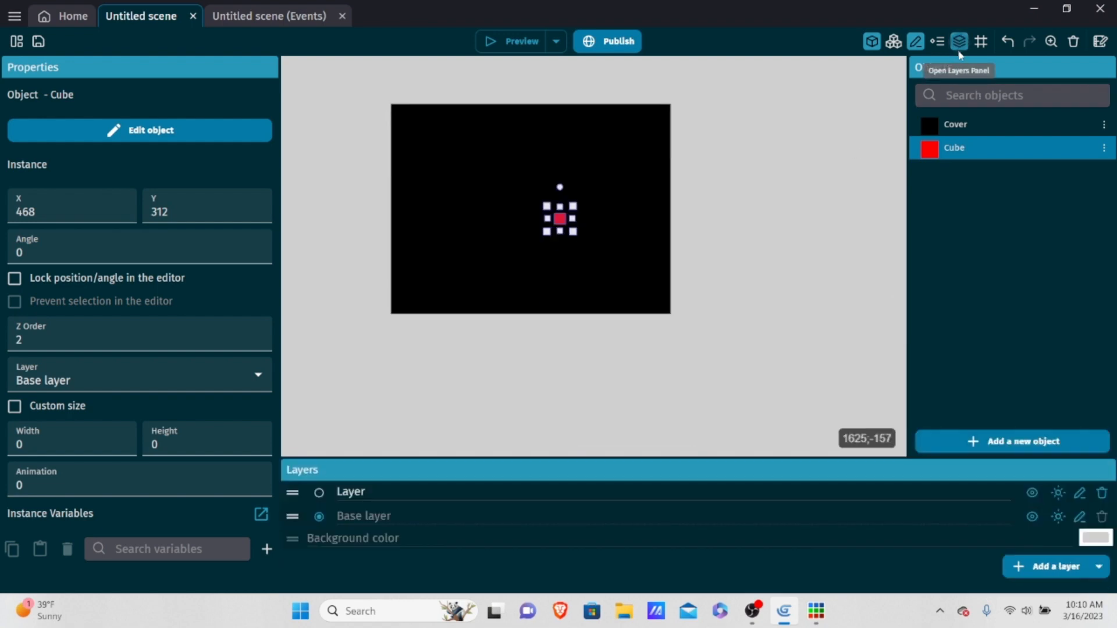
{"action": "left_click", "coordinate": [393, 491]}
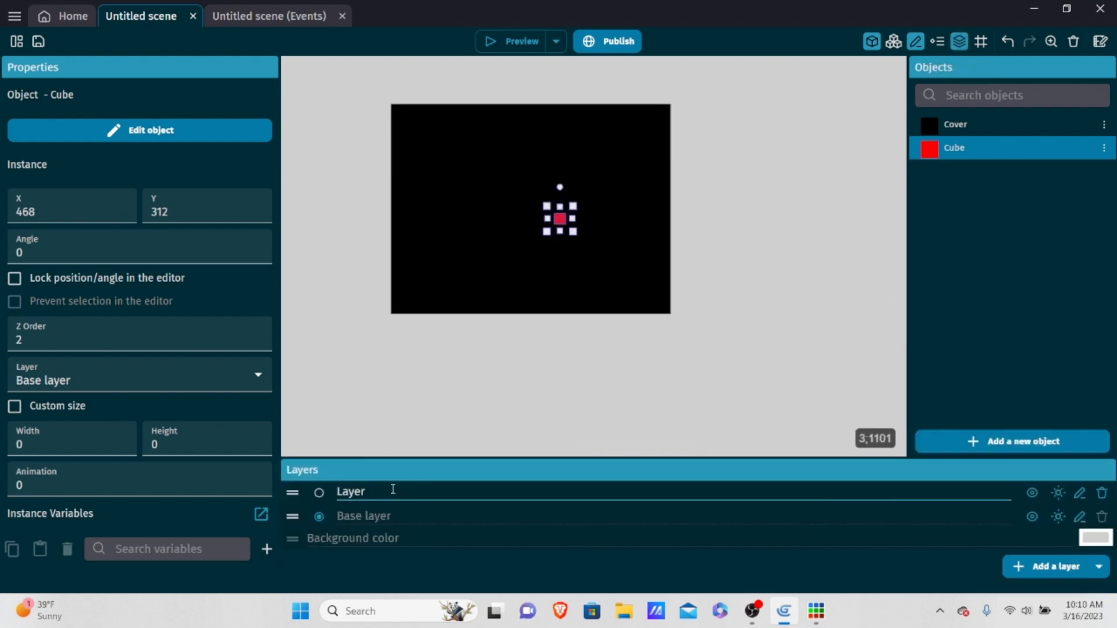
{"action": "key", "text": "BackSpace"}
{"action": "key", "text": "BackSpace"}
{"action": "key", "text": "BackSpace"}
{"action": "key", "text": "BackSpace"}
{"action": "key", "text": "BackSpace"}
{"action": "type", "text": "Transition"}
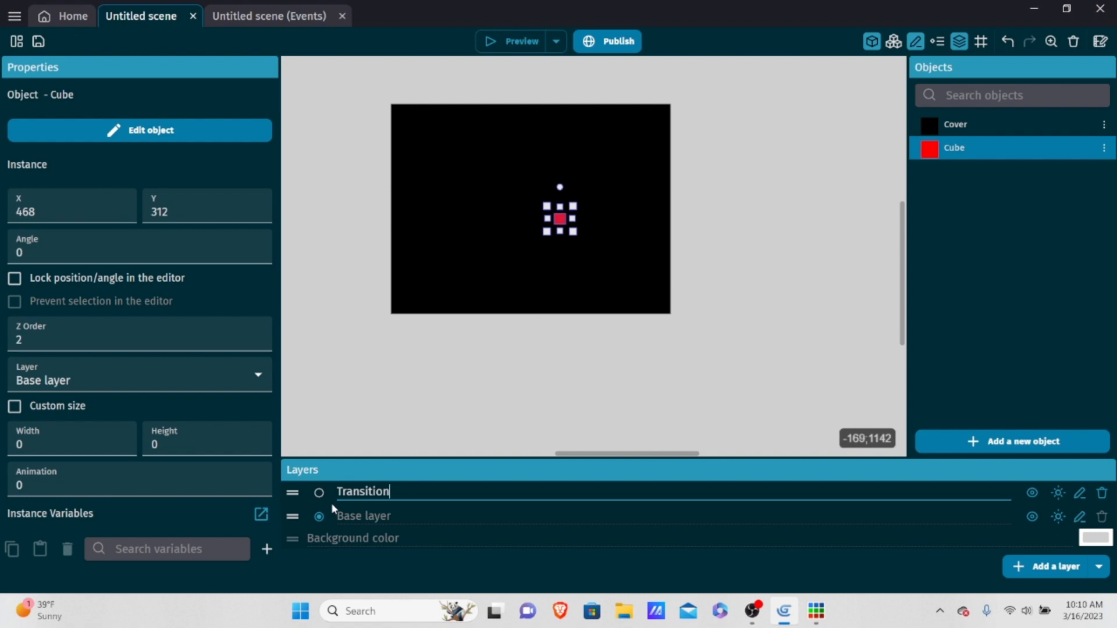
{"action": "left_click", "coordinate": [320, 493]}
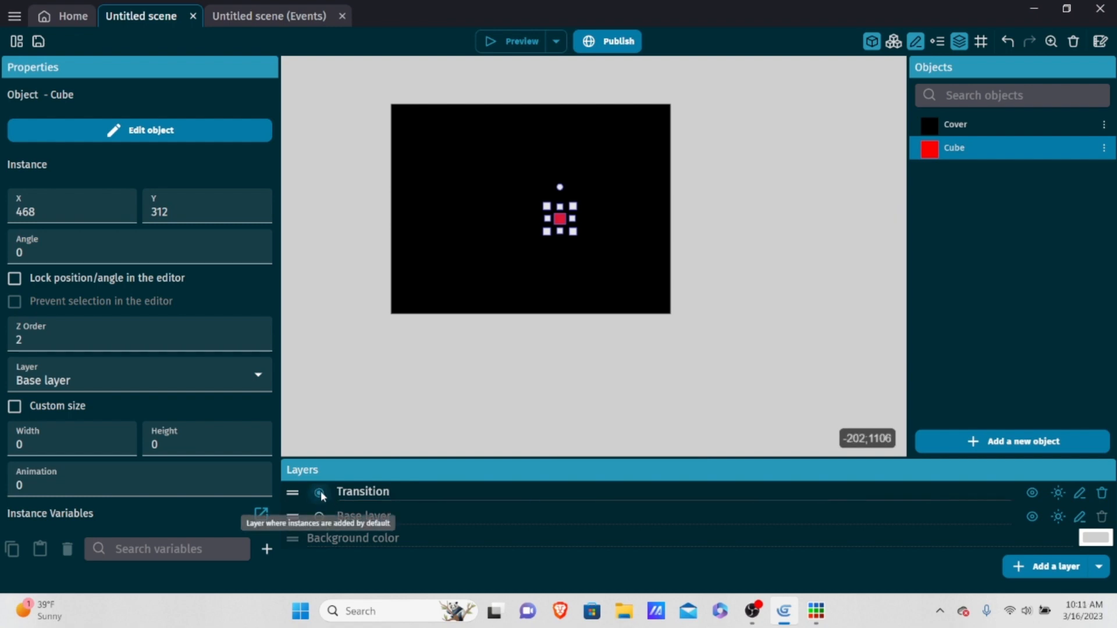
{"action": "left_click", "coordinate": [320, 516]}
Assign the Cover instance to the Transition layer and check the scene in a preview.
{"action": "left_click", "coordinate": [457, 210]}
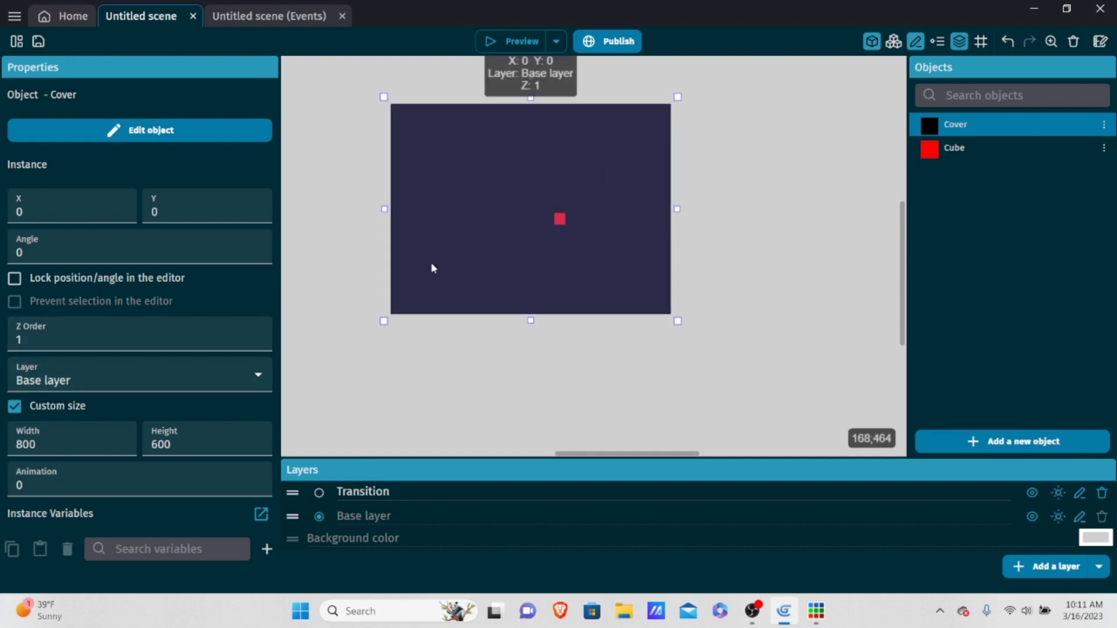
{"action": "scroll", "coordinate": [823, 189], "scroll_direction": "down", "scroll_amount": 1, "text": "ctrl"}
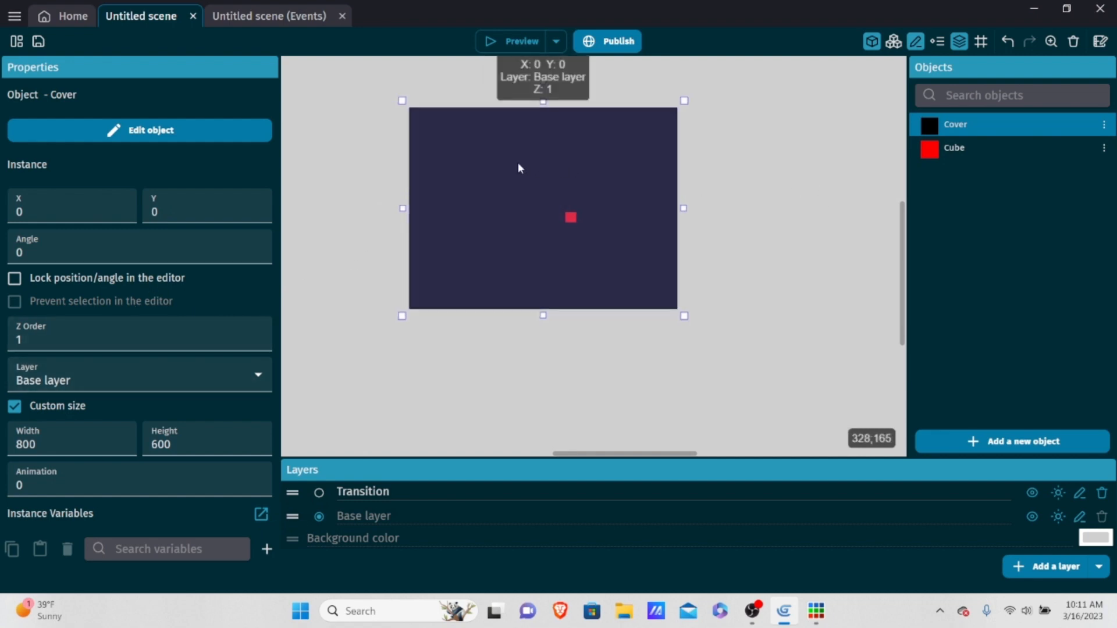
{"action": "left_click", "coordinate": [145, 380]}
{"action": "left_click", "coordinate": [53, 412]}
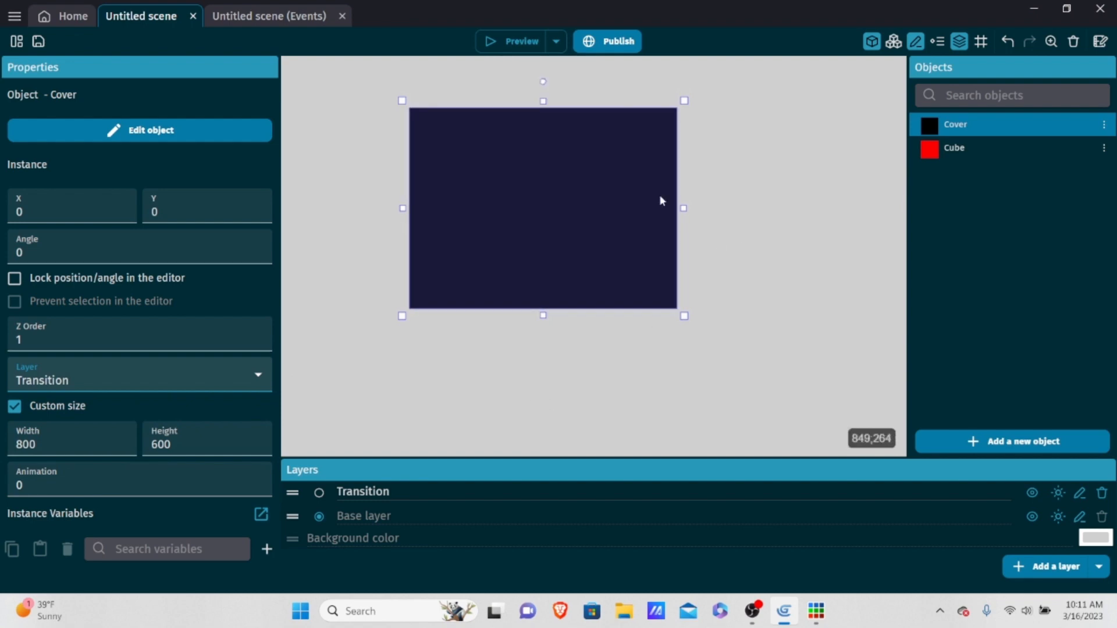
{"action": "left_click", "coordinate": [520, 39]}
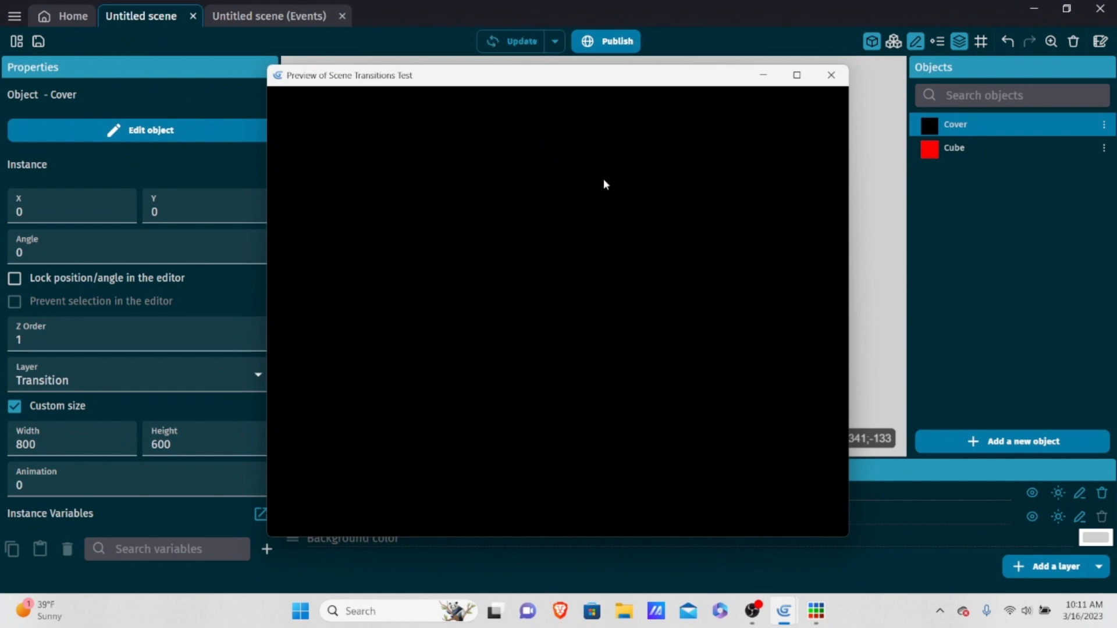
{"action": "left_click", "coordinate": [836, 77]}
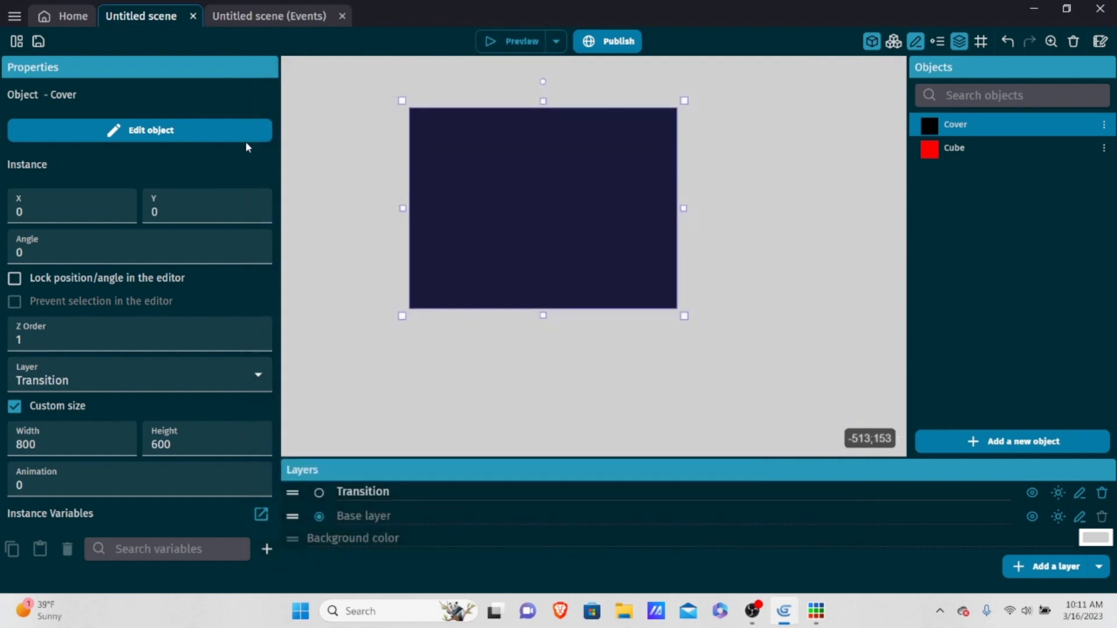
Create the first event in the scene's events sheet and choose a Sprite opacity action for Cover.
{"action": "left_click", "coordinate": [289, 14]}
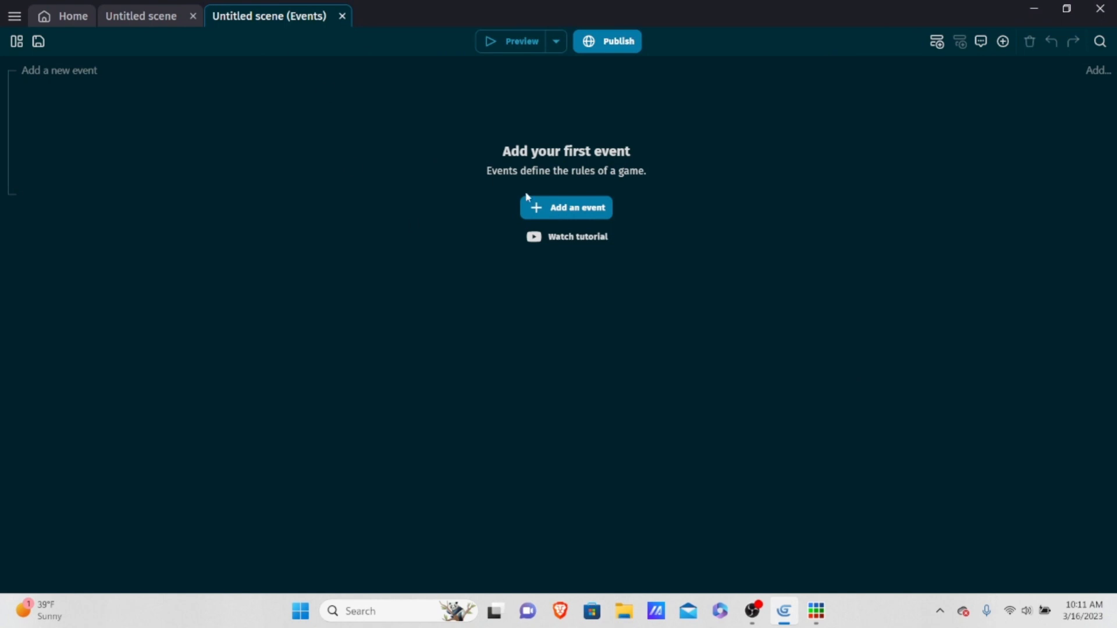
{"action": "left_click", "coordinate": [557, 211]}
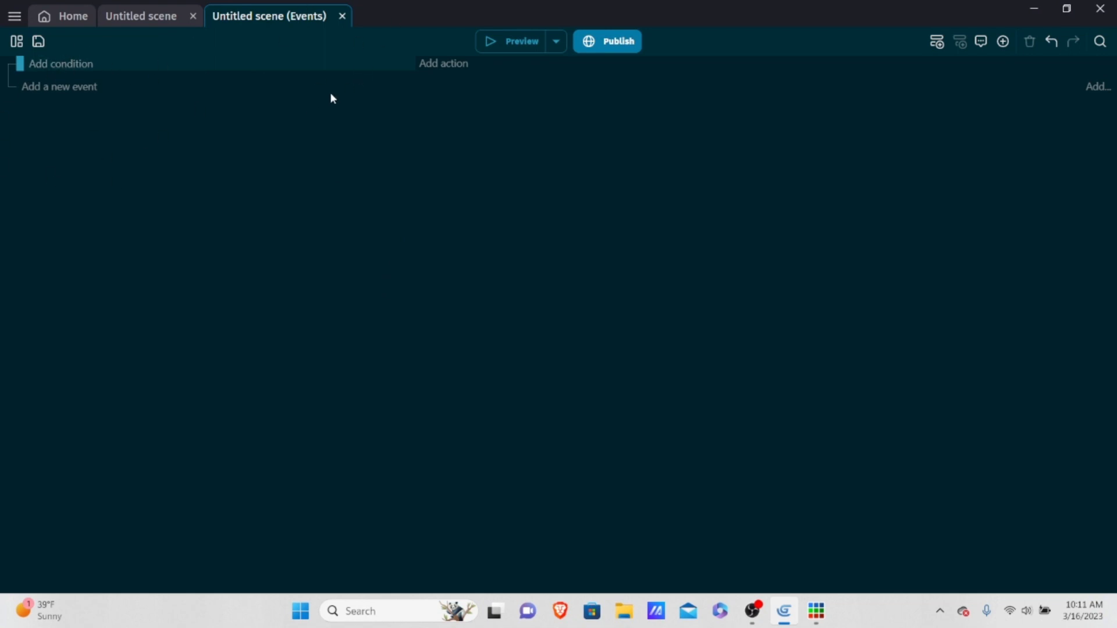
{"action": "left_click", "coordinate": [448, 65]}
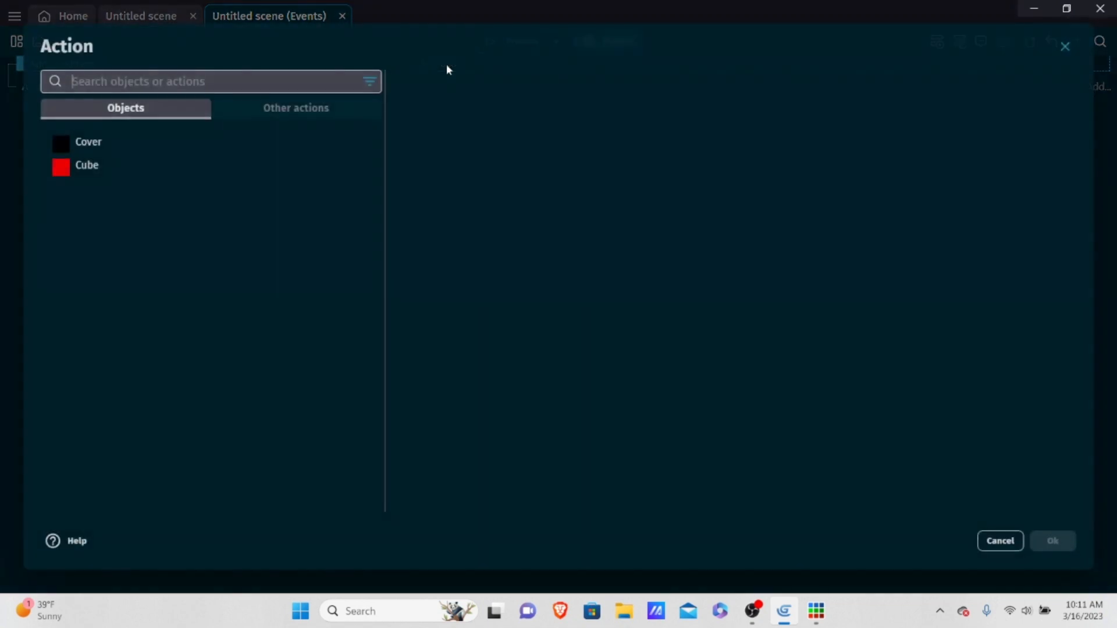
{"action": "left_click", "coordinate": [177, 141]}
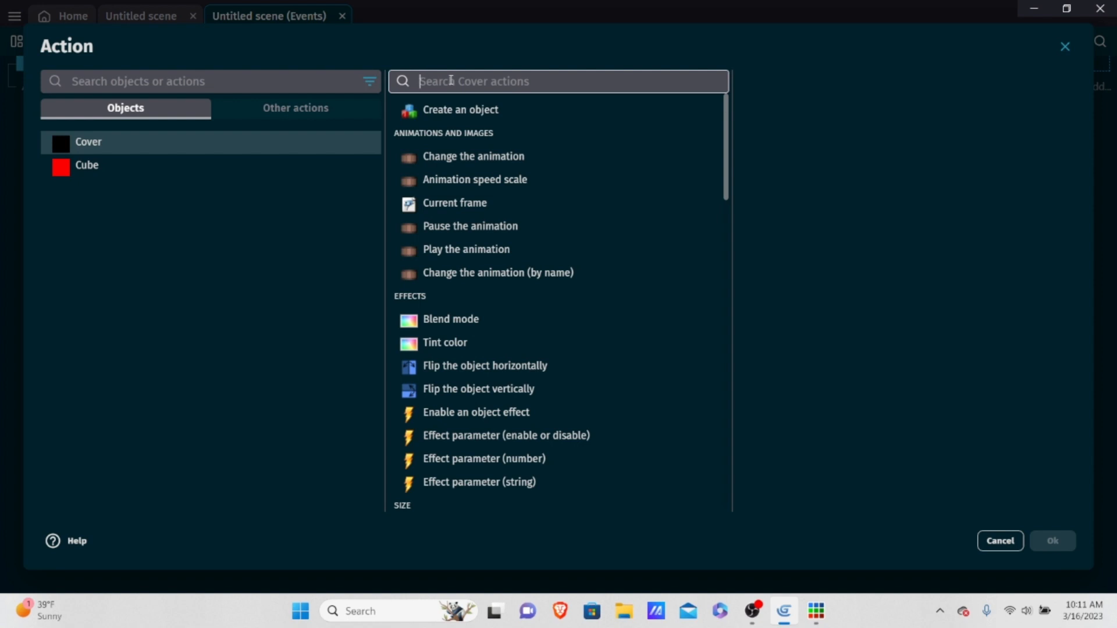
{"action": "type", "text": "opa"}
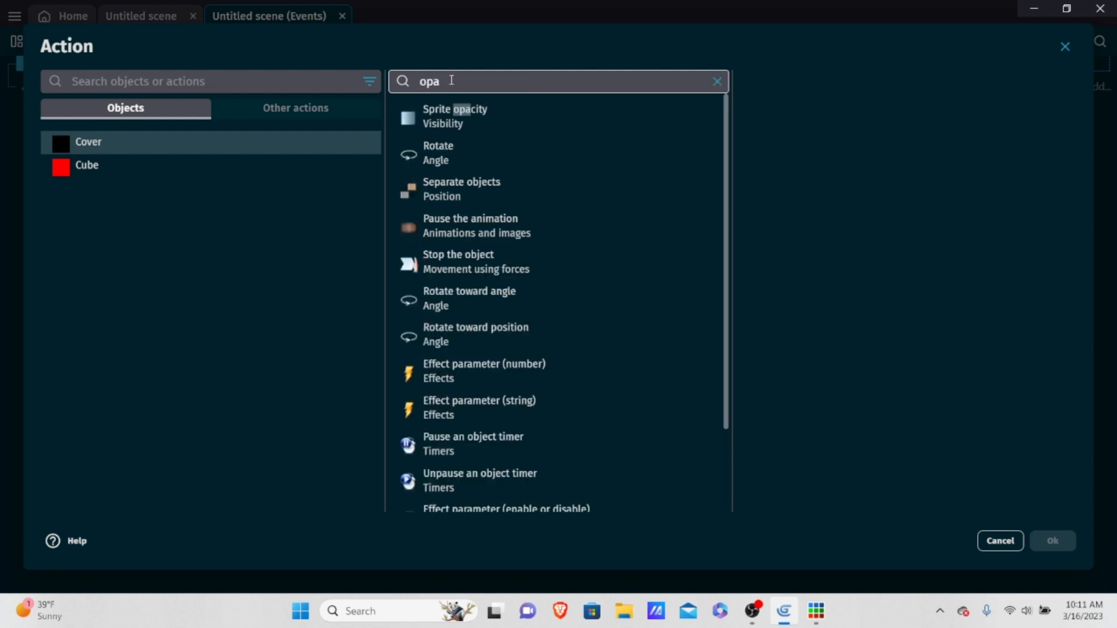
{"action": "left_click", "coordinate": [483, 117]}
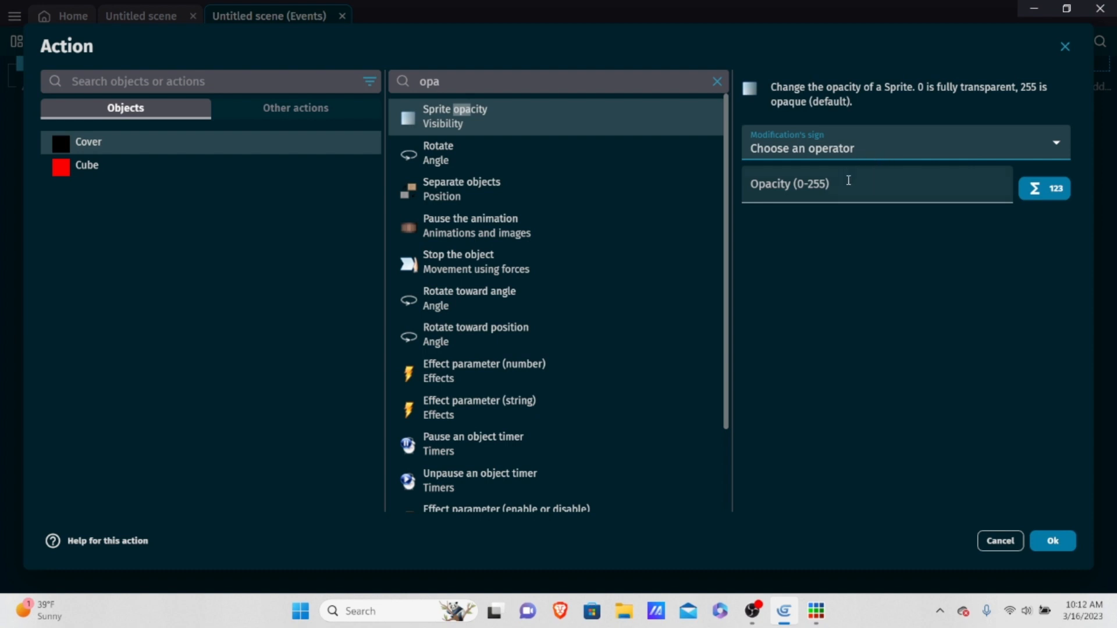
Set the opacity action to subtract 1.5 from Cover's opacity and check the fade in a preview.
{"action": "left_click", "coordinate": [820, 148]}
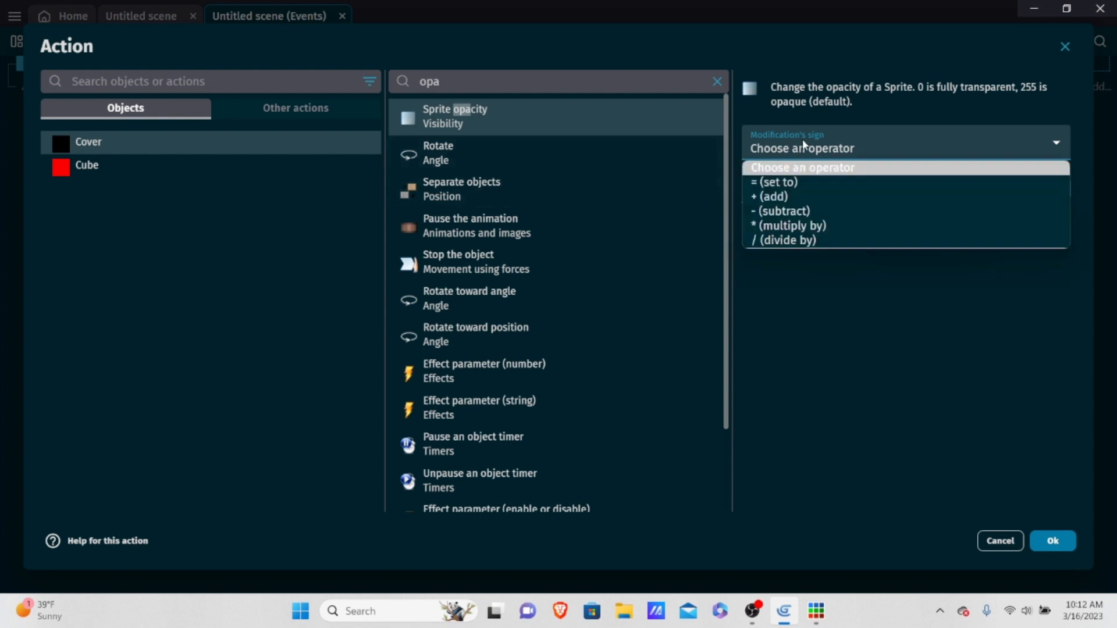
{"action": "left_click", "coordinate": [772, 209]}
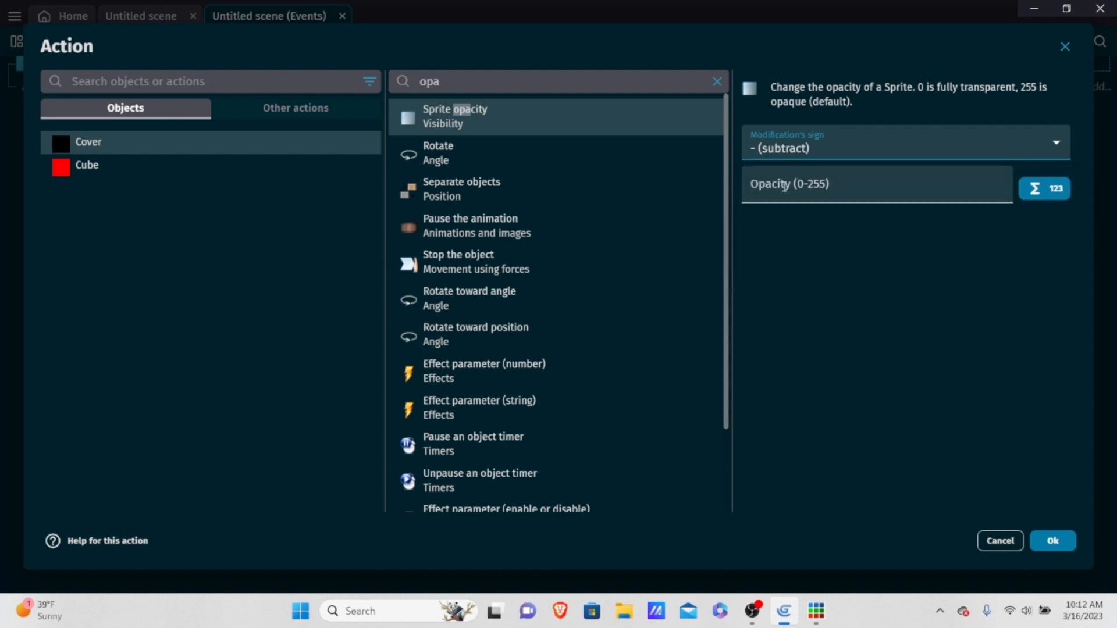
{"action": "left_click", "coordinate": [779, 182]}
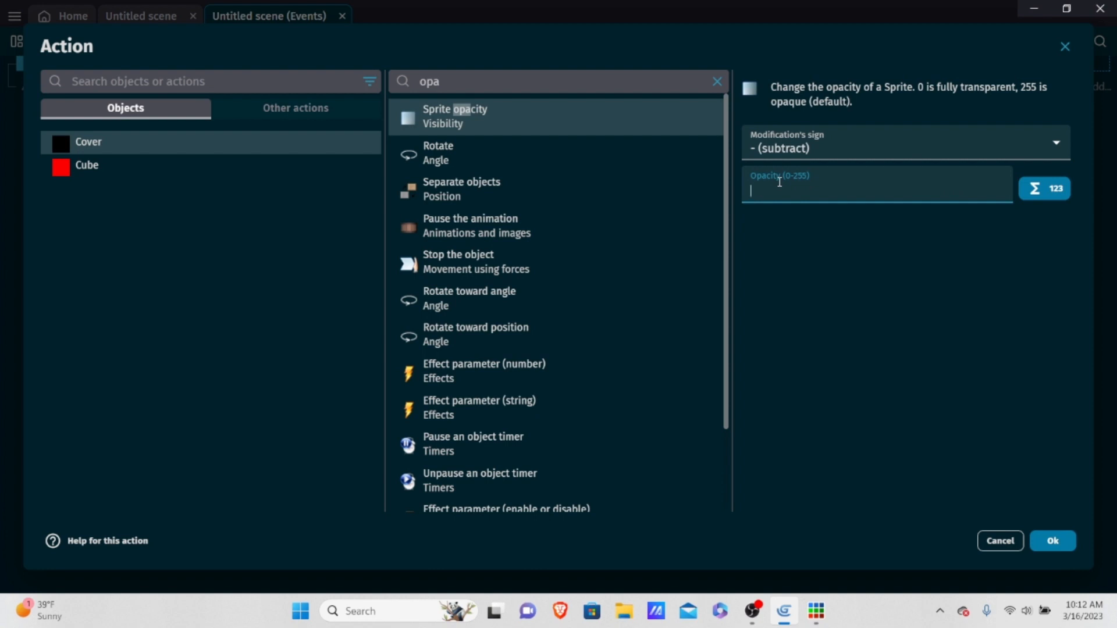
{"action": "type", "text": "1.4"}
{"action": "key", "text": "BackSpace"}
{"action": "type", "text": "5"}
{"action": "left_click", "coordinate": [1053, 541]}
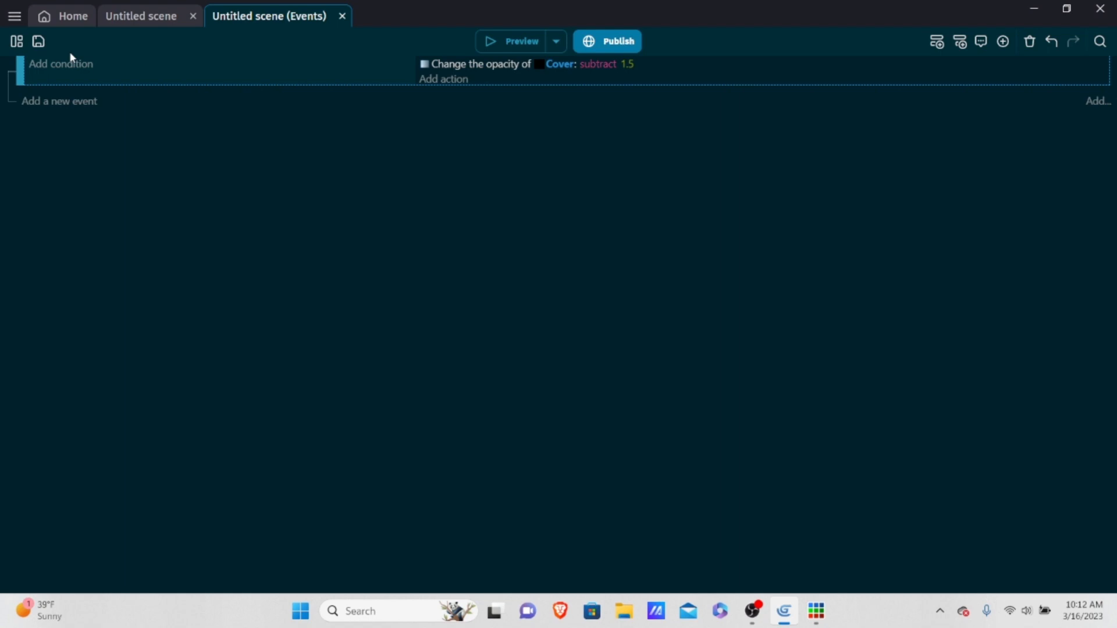
{"action": "left_click", "coordinate": [524, 42]}
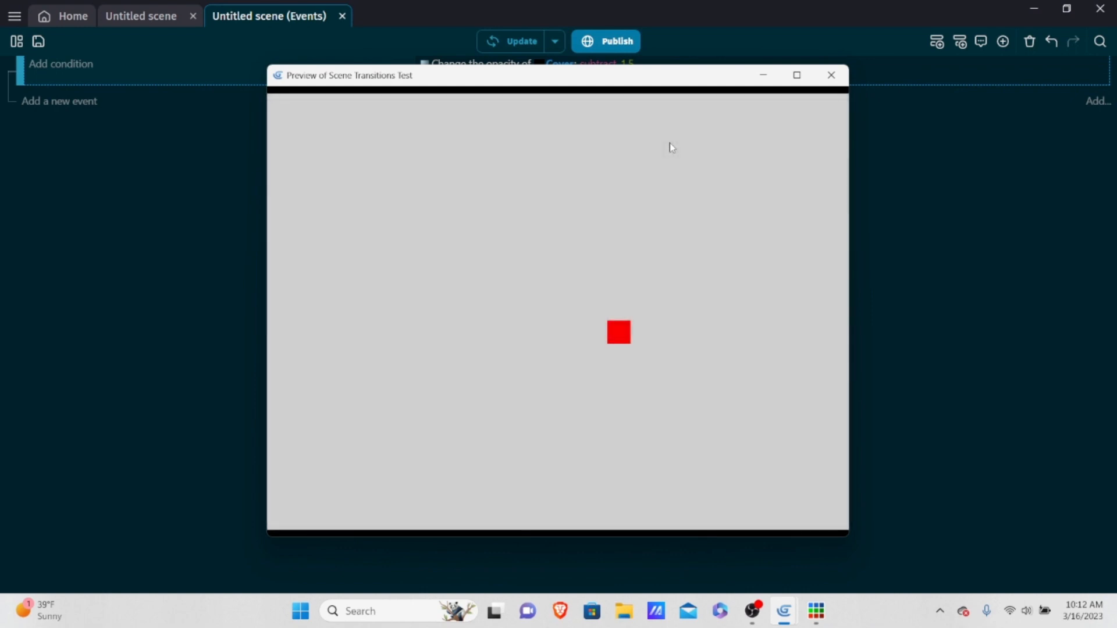
{"action": "left_click", "coordinate": [832, 75]}
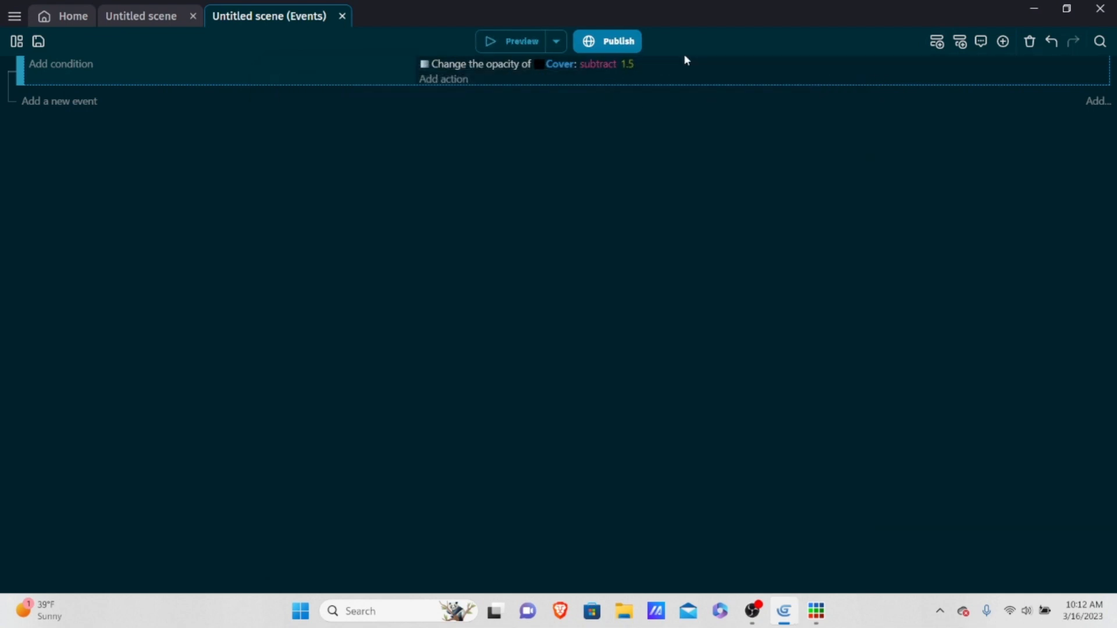
Set the amount subtracted from Cover's opacity to 1 and preview the slower fade.
{"action": "double_click", "coordinate": [663, 67]}
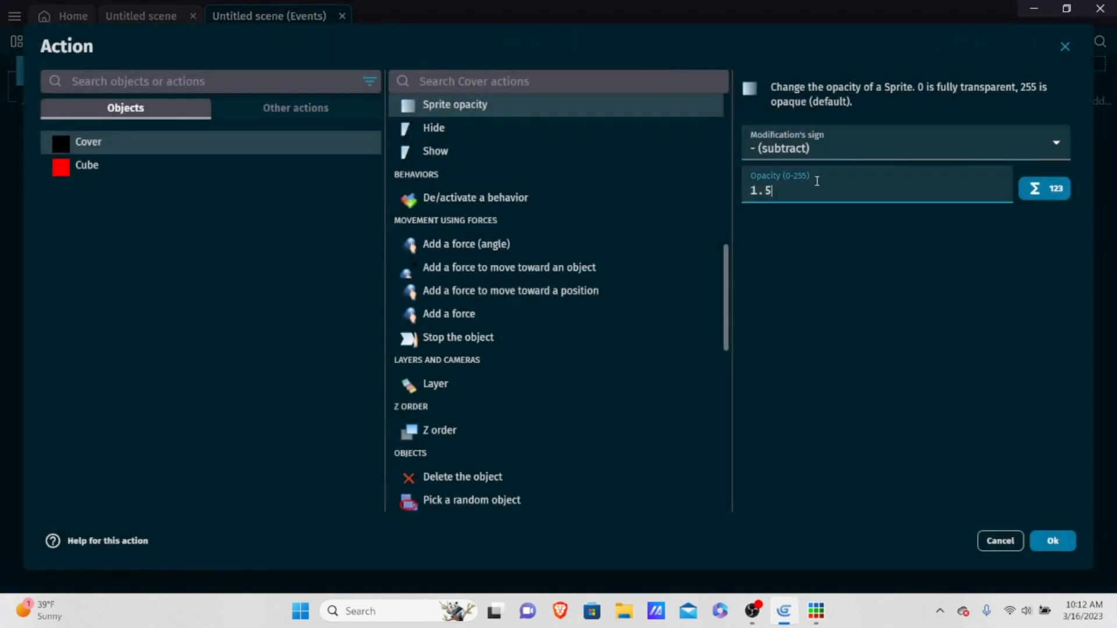
{"action": "key", "text": "BackSpace"}
{"action": "left_click", "coordinate": [1052, 540]}
{"action": "left_click", "coordinate": [498, 41]}
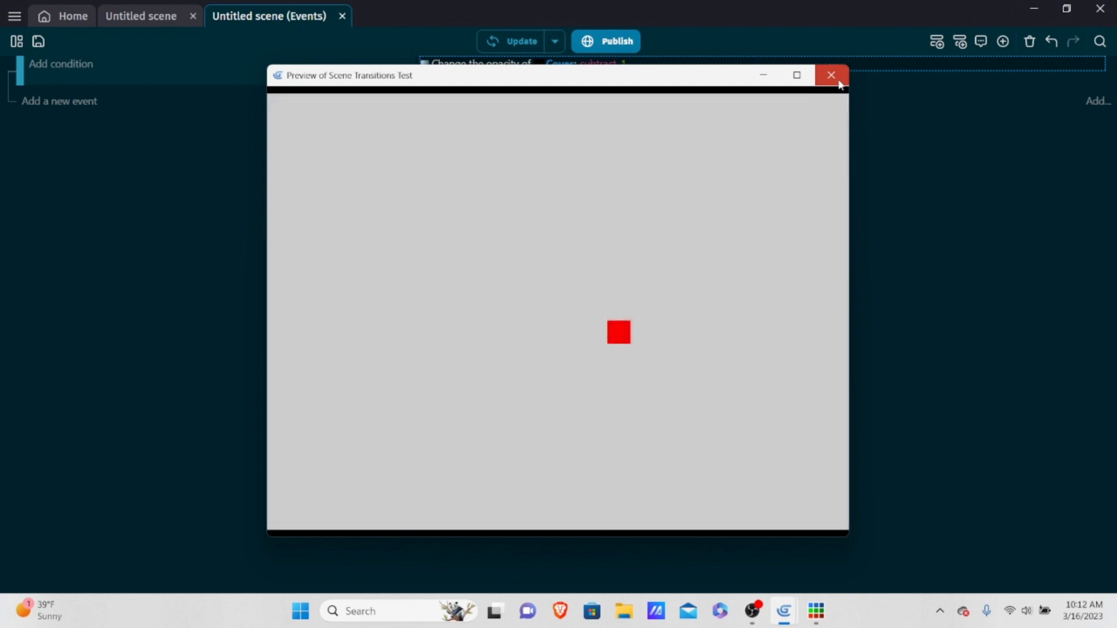
{"action": "left_click", "coordinate": [831, 75]}
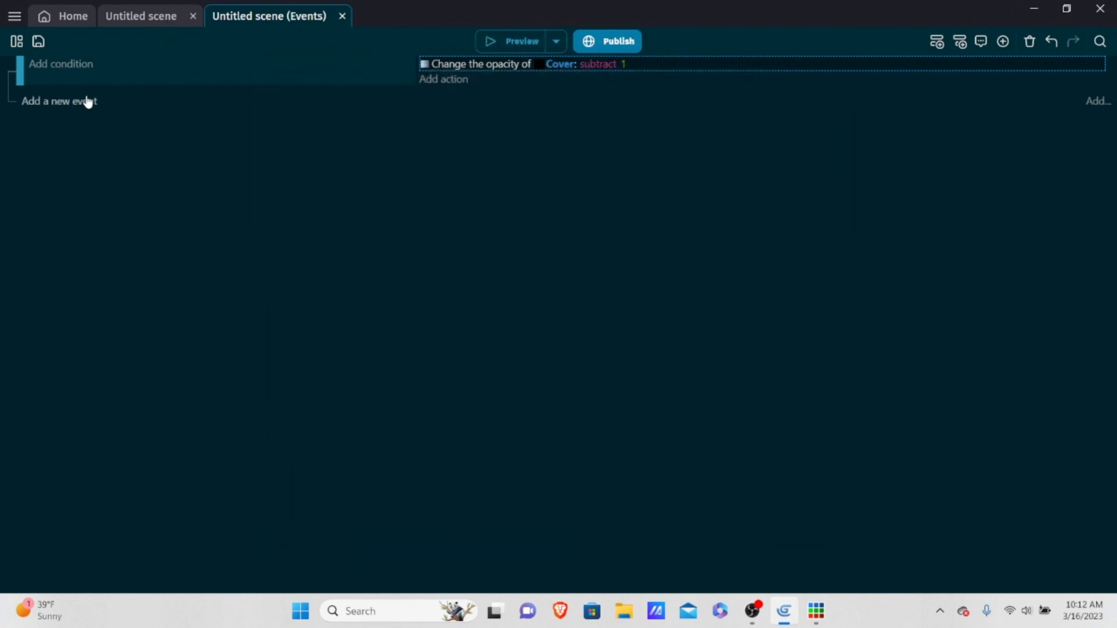
{"action": "left_click", "coordinate": [134, 22]}
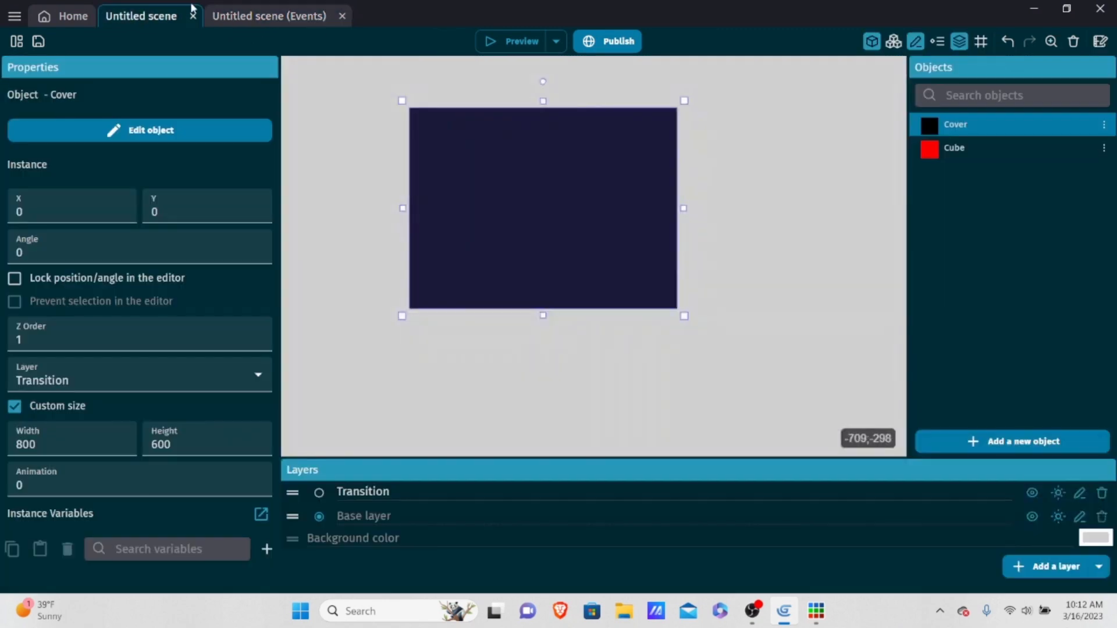
{"action": "left_click", "coordinate": [251, 19]}
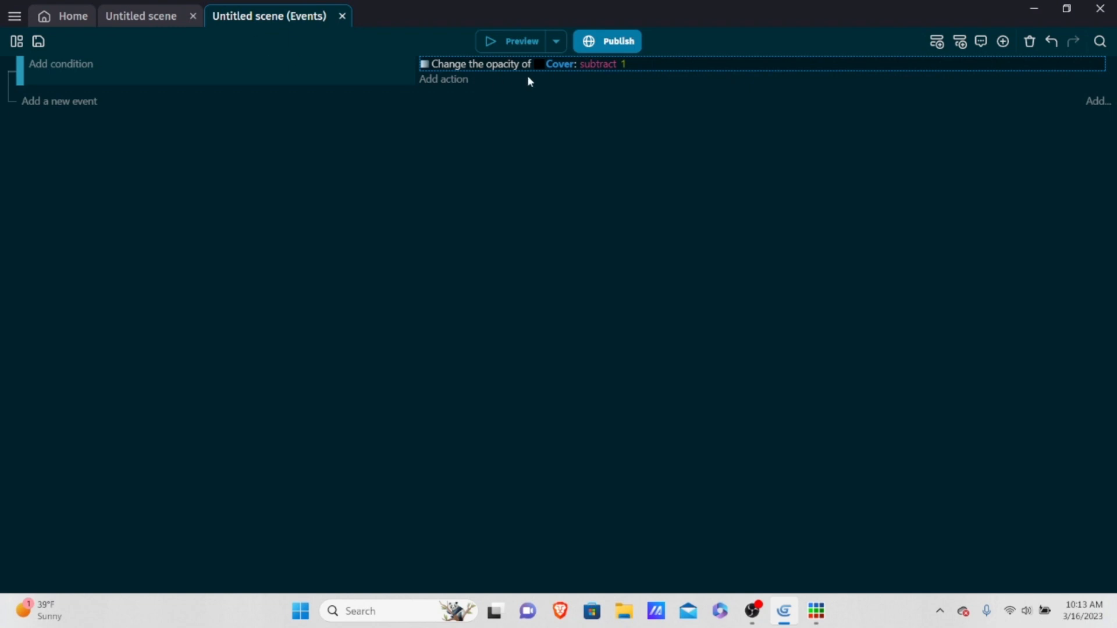
Add a second event with the scene condition At the beginning of the scene.
{"action": "left_click", "coordinate": [86, 102]}
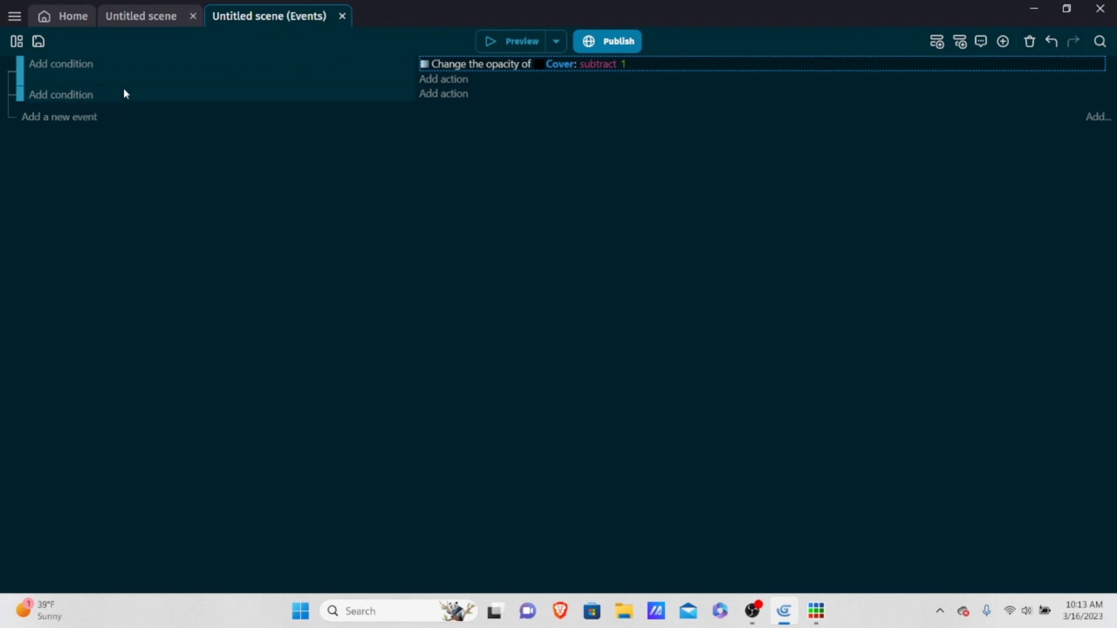
{"action": "left_click", "coordinate": [74, 95]}
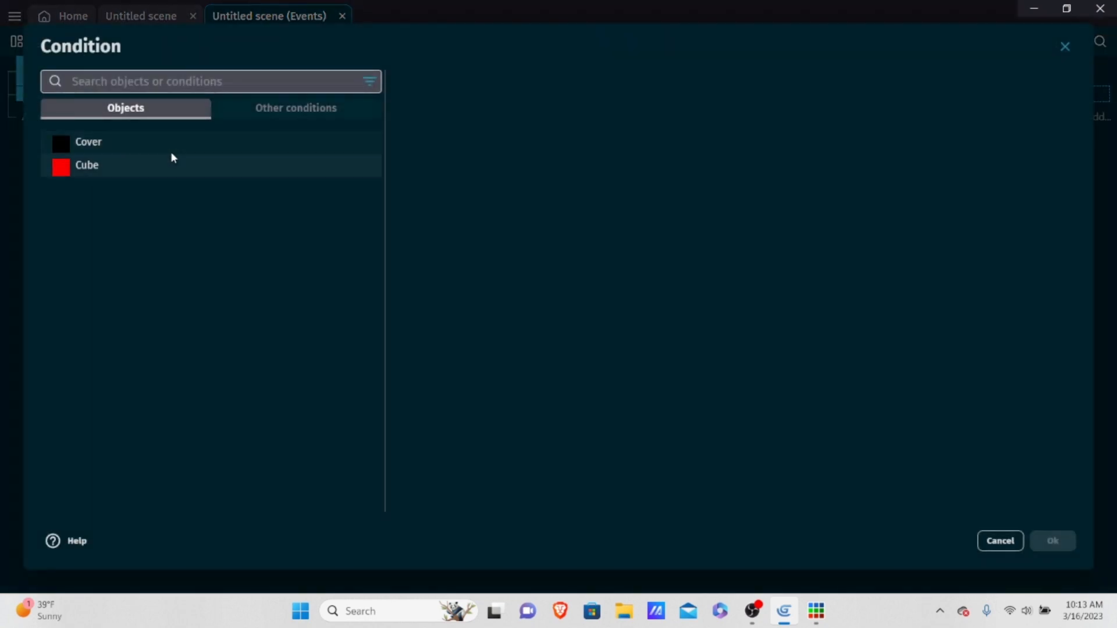
{"action": "left_click", "coordinate": [281, 109]}
{"action": "left_click", "coordinate": [306, 215]}
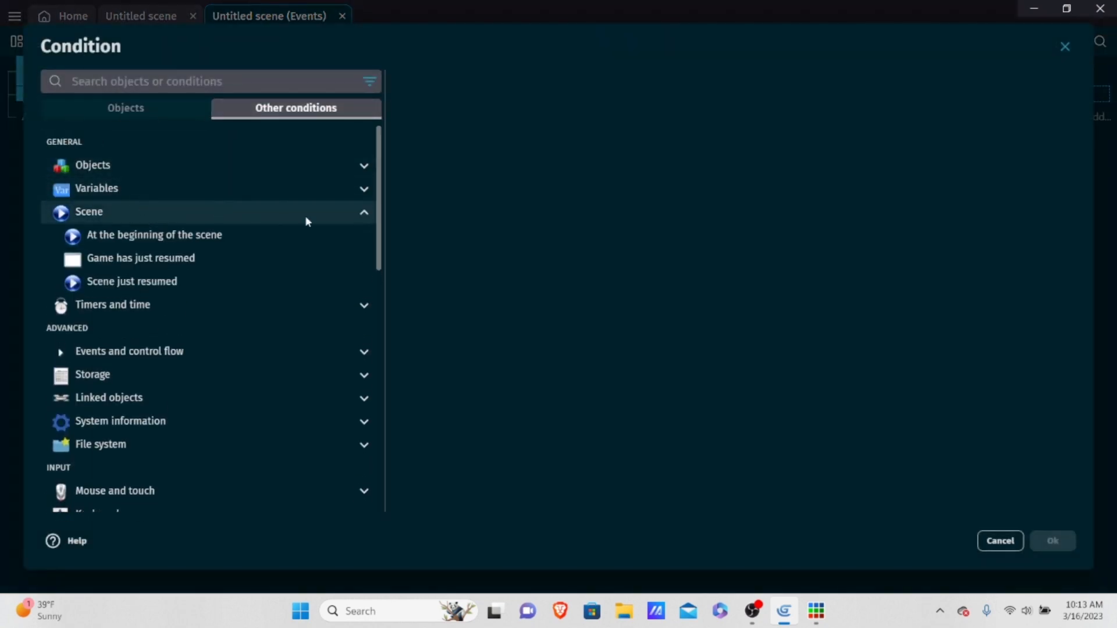
{"action": "left_click", "coordinate": [167, 236]}
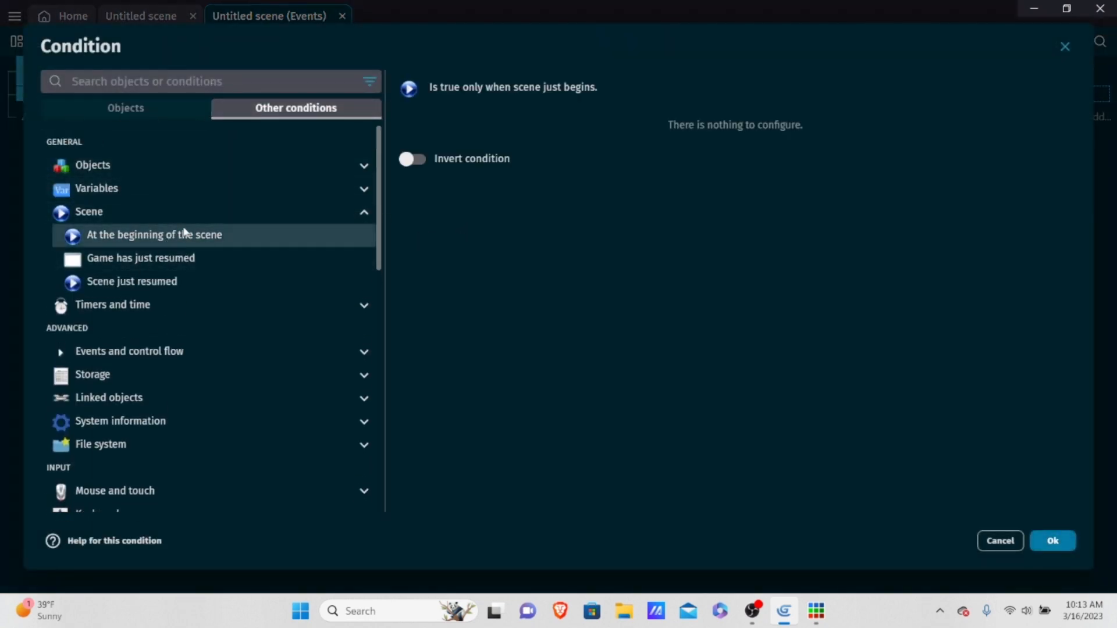
{"action": "left_click", "coordinate": [1068, 541]}
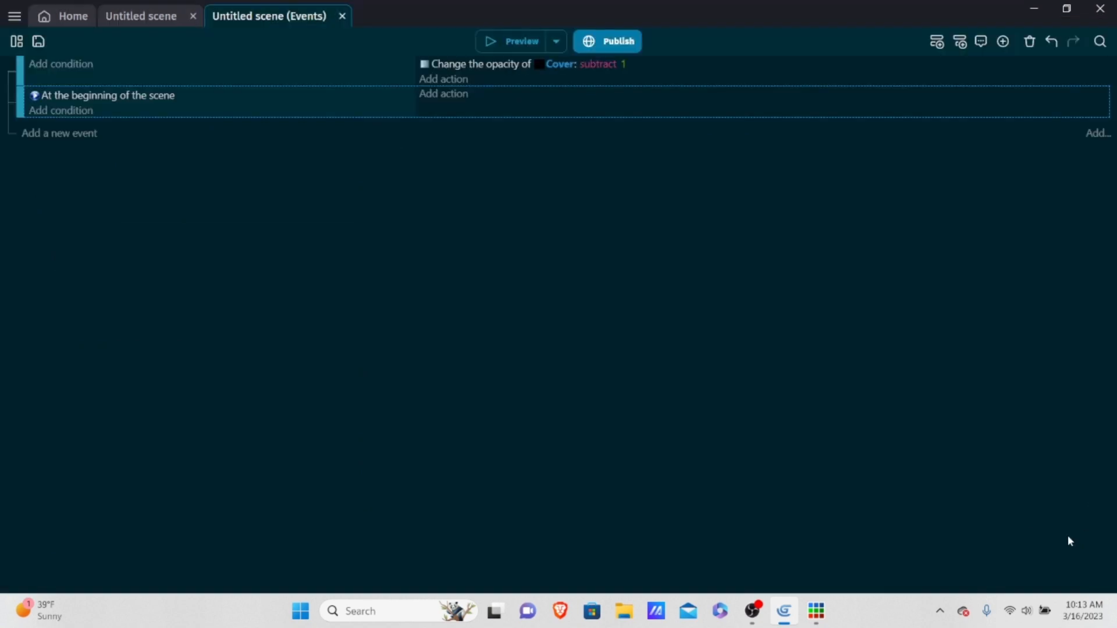
Add an action to the beginning-of-scene event that sets Cover's sprite opacity to 0, and preview the scene.
{"action": "left_click", "coordinate": [439, 96]}
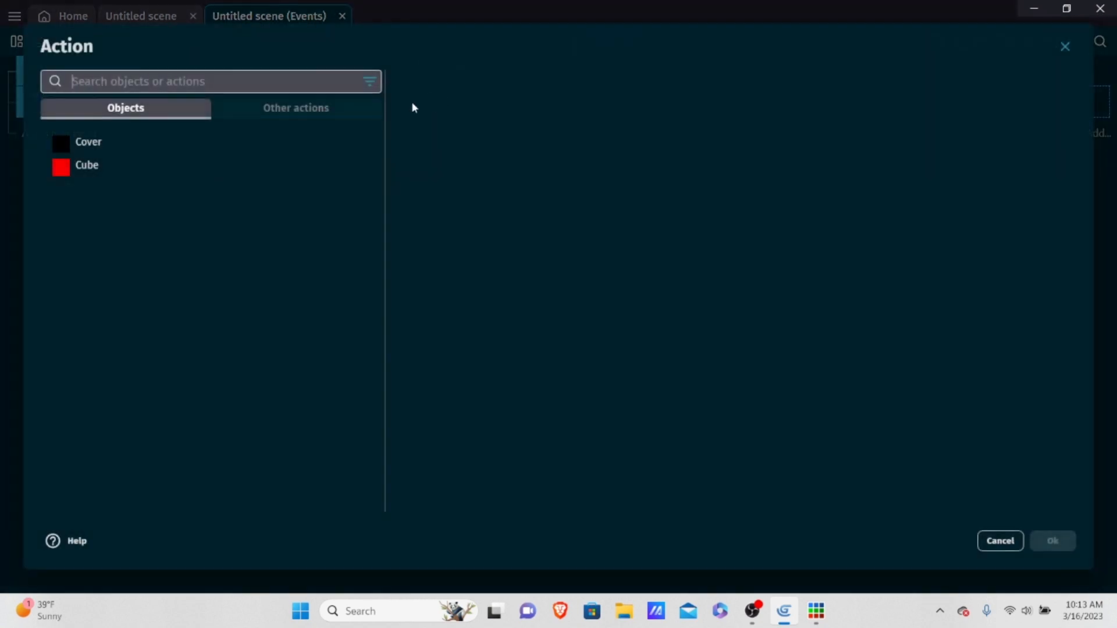
{"action": "left_click", "coordinate": [128, 140]}
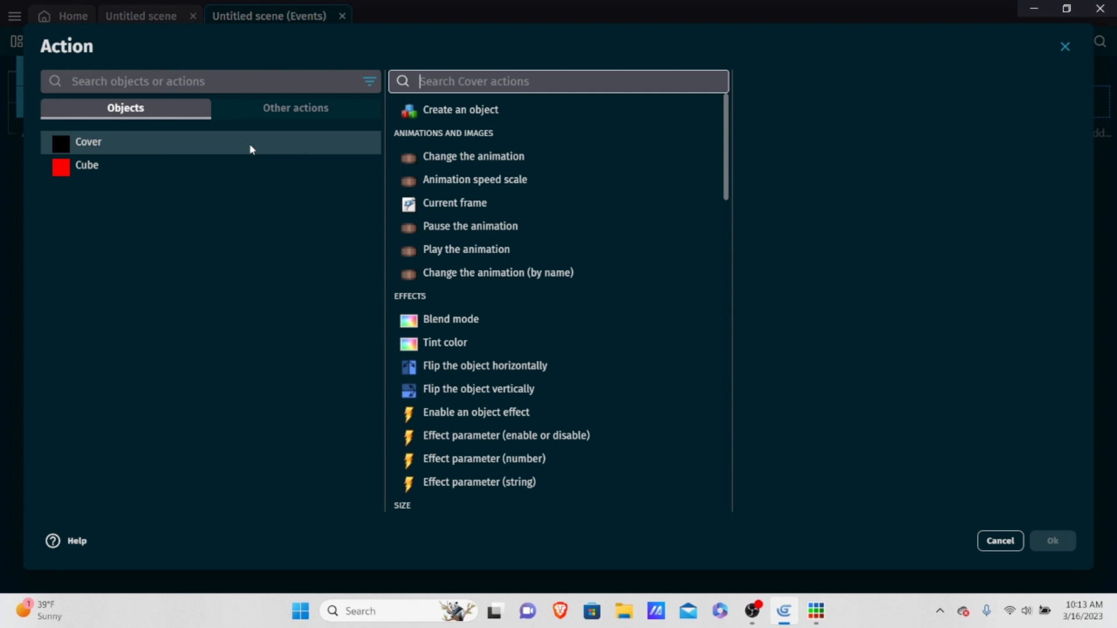
{"action": "type", "text": "opa"}
{"action": "left_click", "coordinate": [457, 113]}
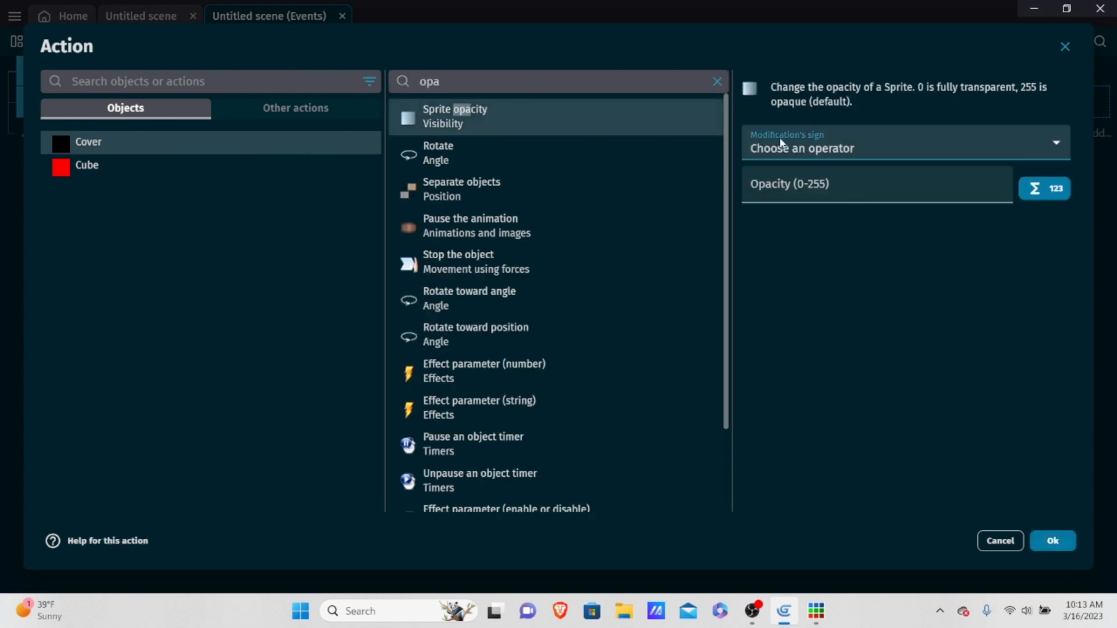
{"action": "left_click", "coordinate": [781, 142]}
{"action": "left_click", "coordinate": [814, 181]}
{"action": "left_click", "coordinate": [815, 177]}
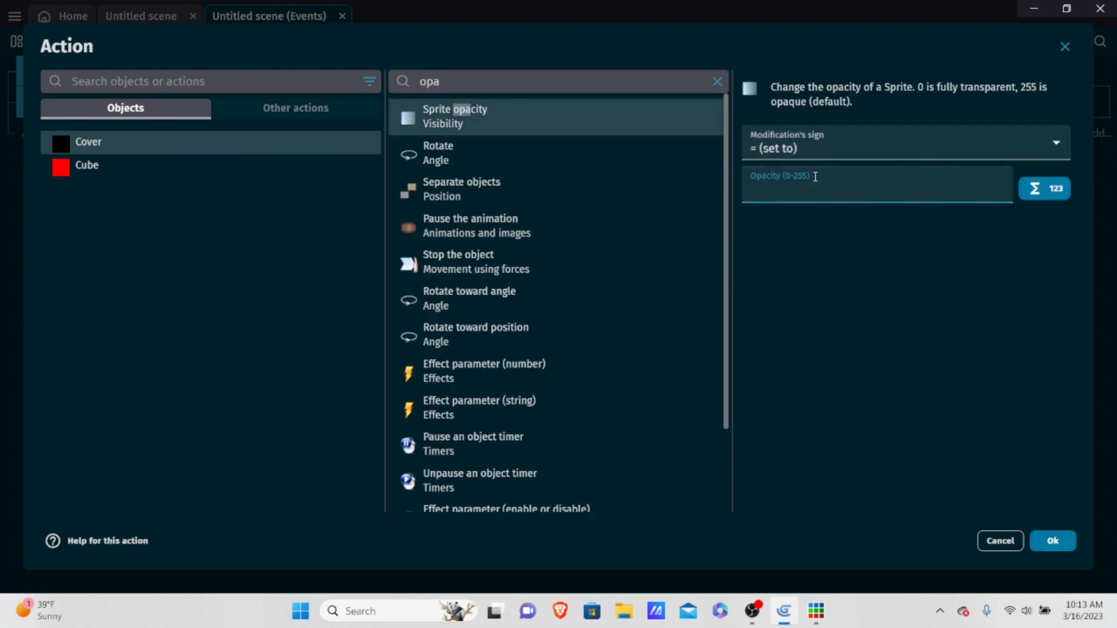
{"action": "type", "text": "0"}
{"action": "left_click", "coordinate": [1059, 542]}
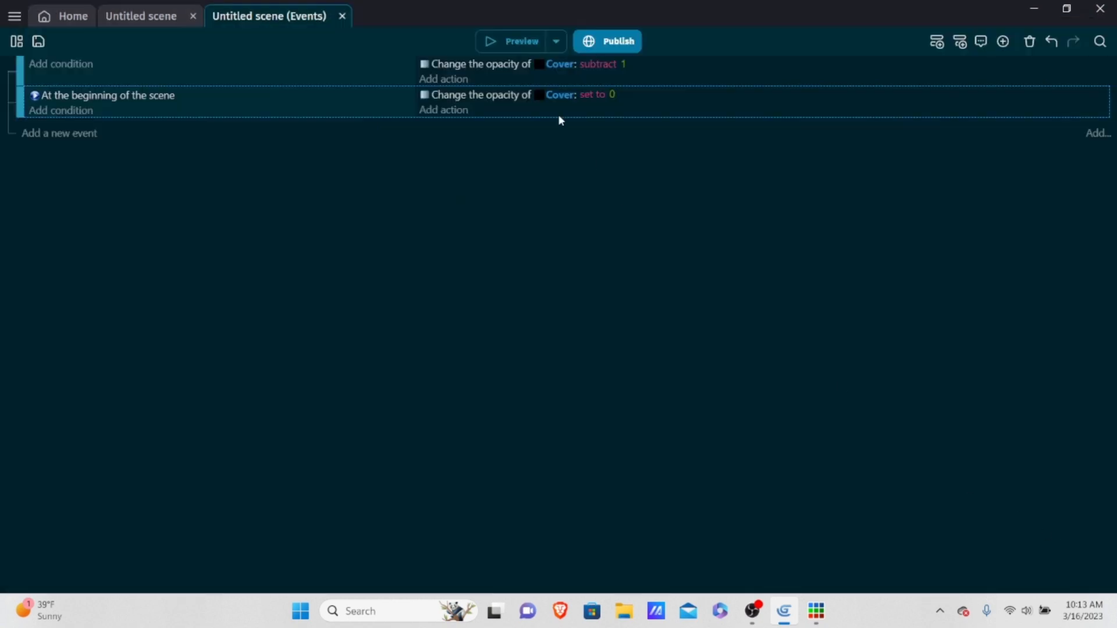
{"action": "left_click", "coordinate": [505, 39]}
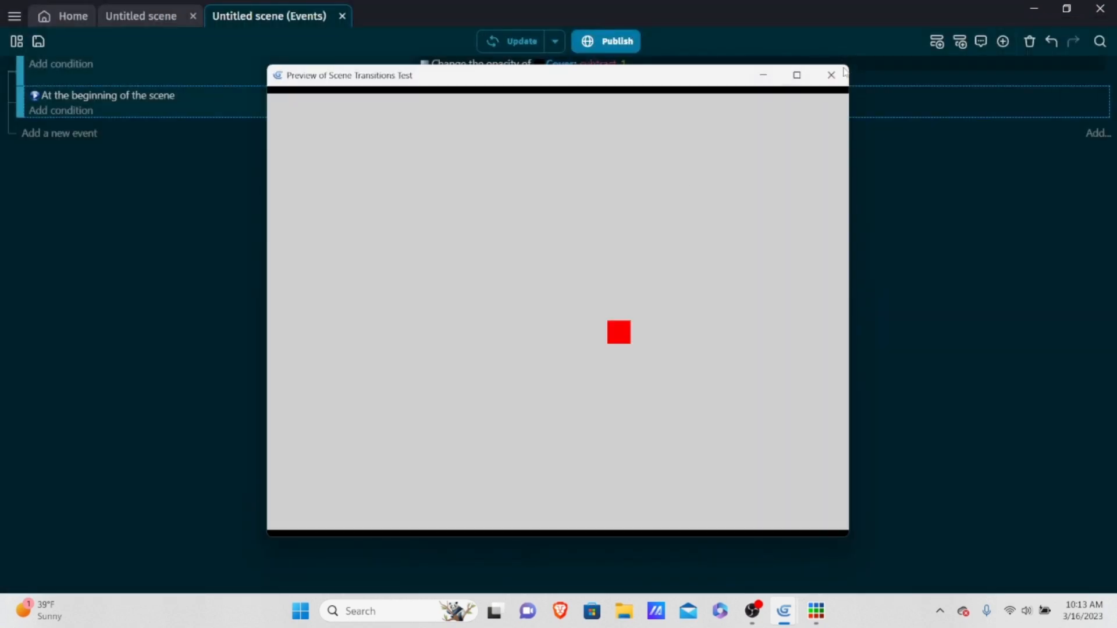
{"action": "left_click", "coordinate": [833, 76]}
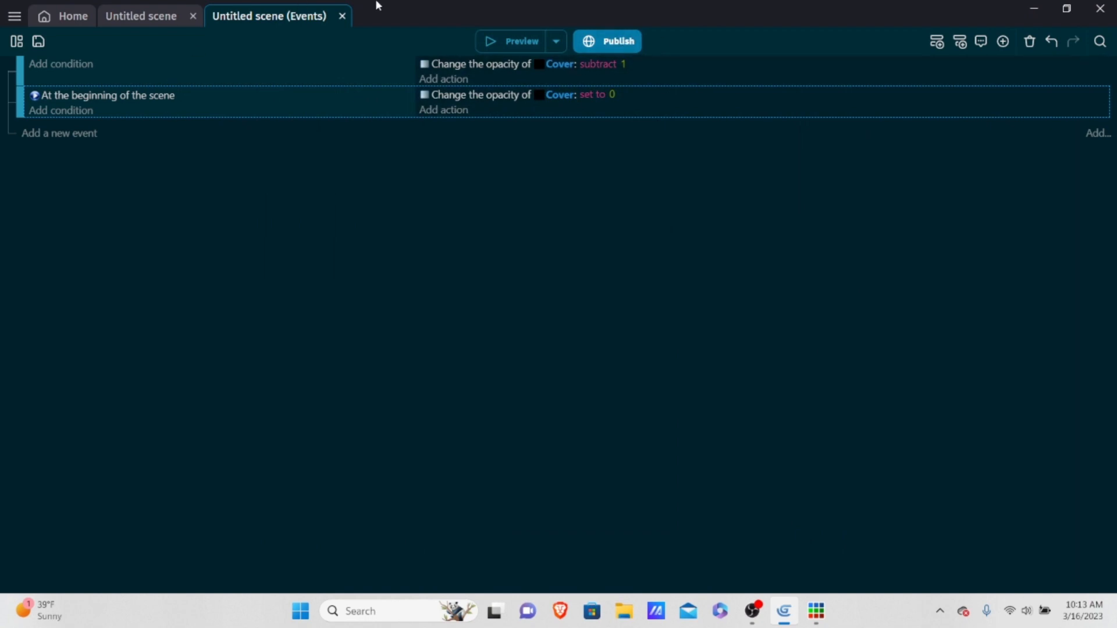
Change the first event's Cover opacity action to add 1.5 and preview the fade to black.
{"action": "double_click", "coordinate": [639, 70]}
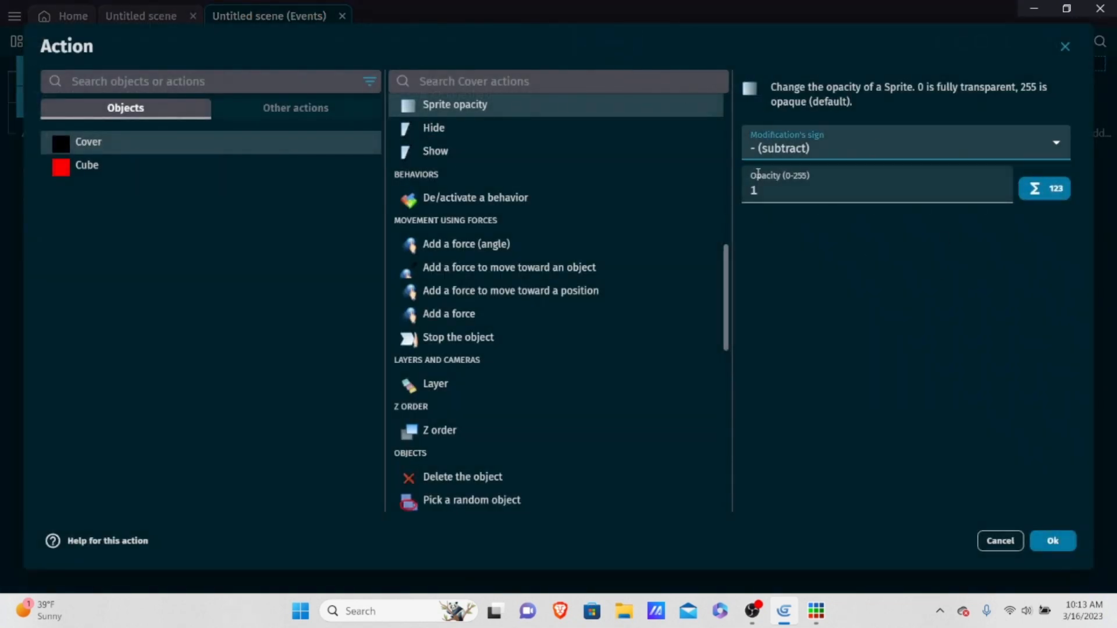
{"action": "left_click", "coordinate": [796, 152]}
{"action": "left_click", "coordinate": [790, 182]}
{"action": "left_click", "coordinate": [789, 186]}
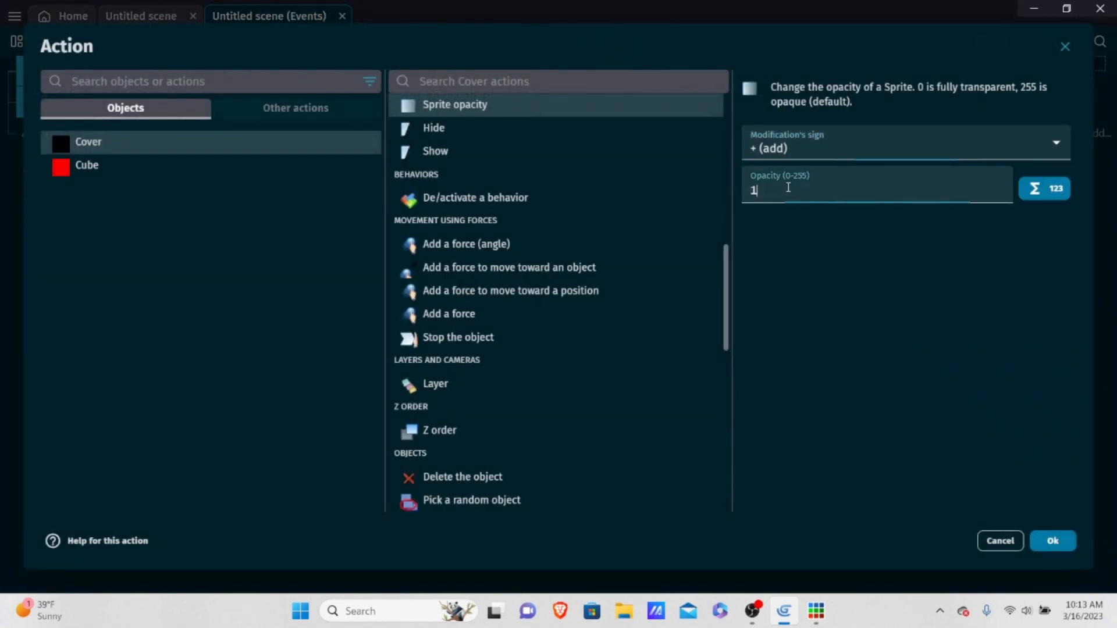
{"action": "key", "text": "BackSpace"}
{"action": "type", "text": "1.5"}
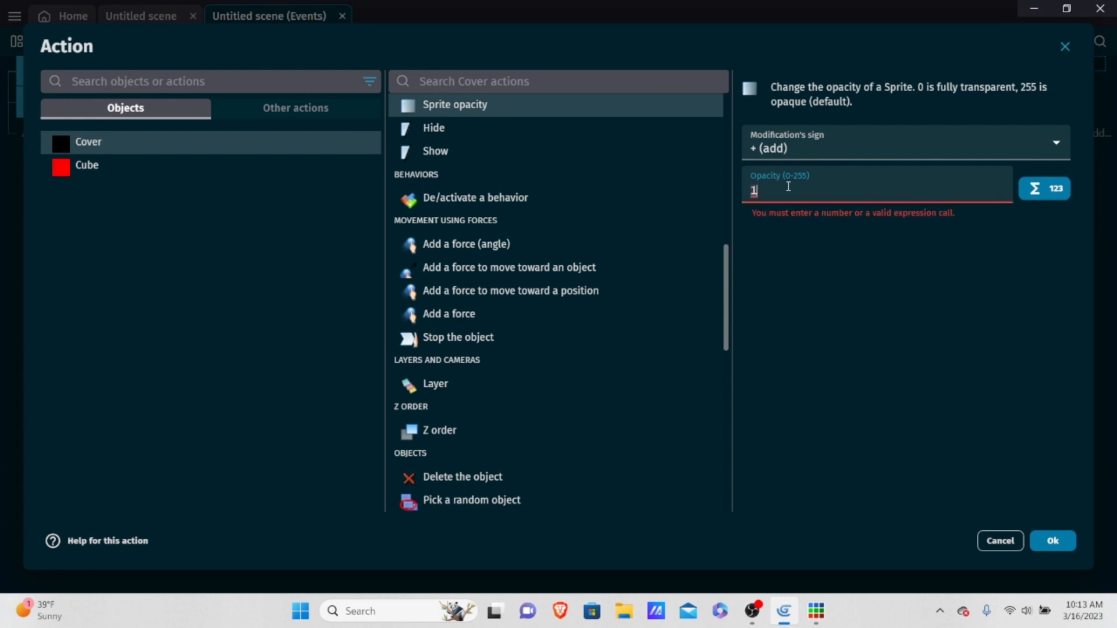
{"action": "left_click", "coordinate": [1042, 541]}
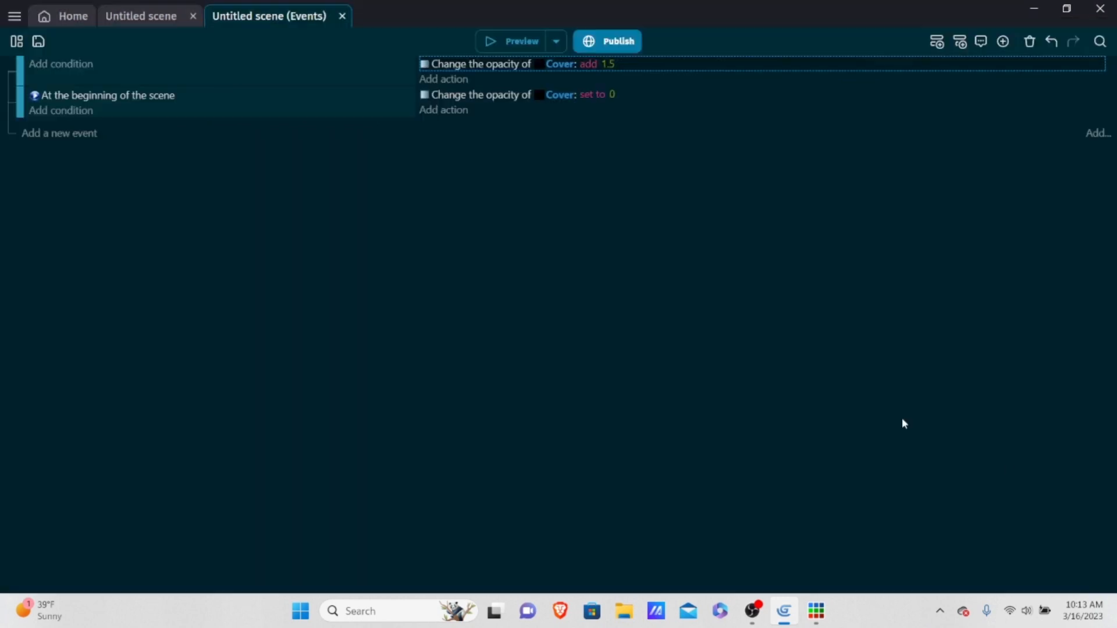
{"action": "left_click", "coordinate": [510, 39]}
Duplicate Untitled scene in the project and open the duplicated scene.
{"action": "left_click", "coordinate": [153, 20]}
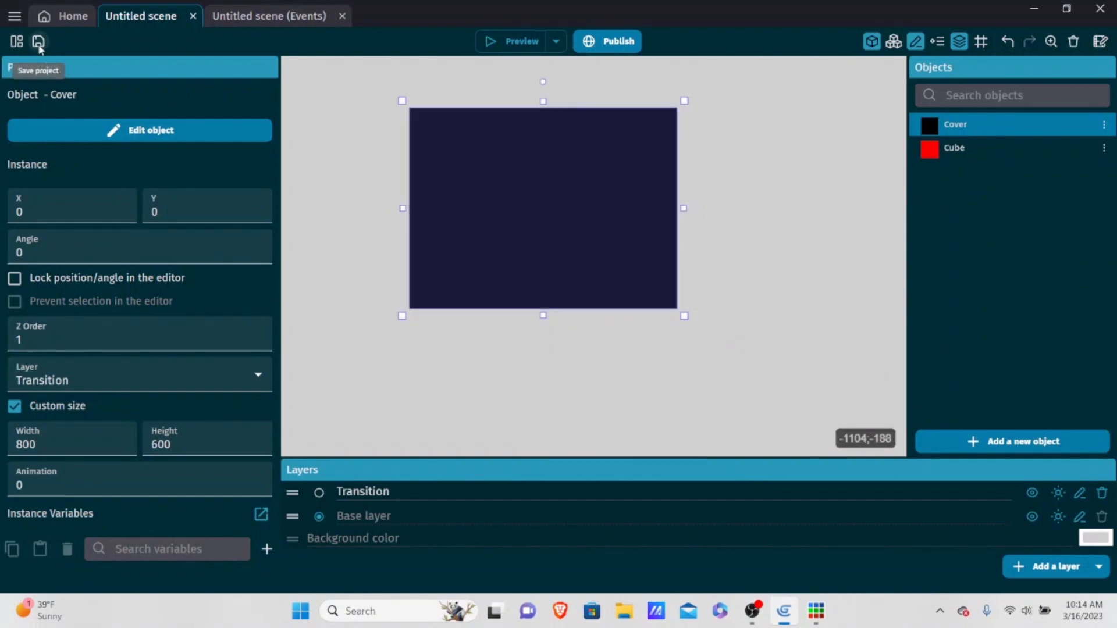
{"action": "left_click", "coordinate": [17, 40]}
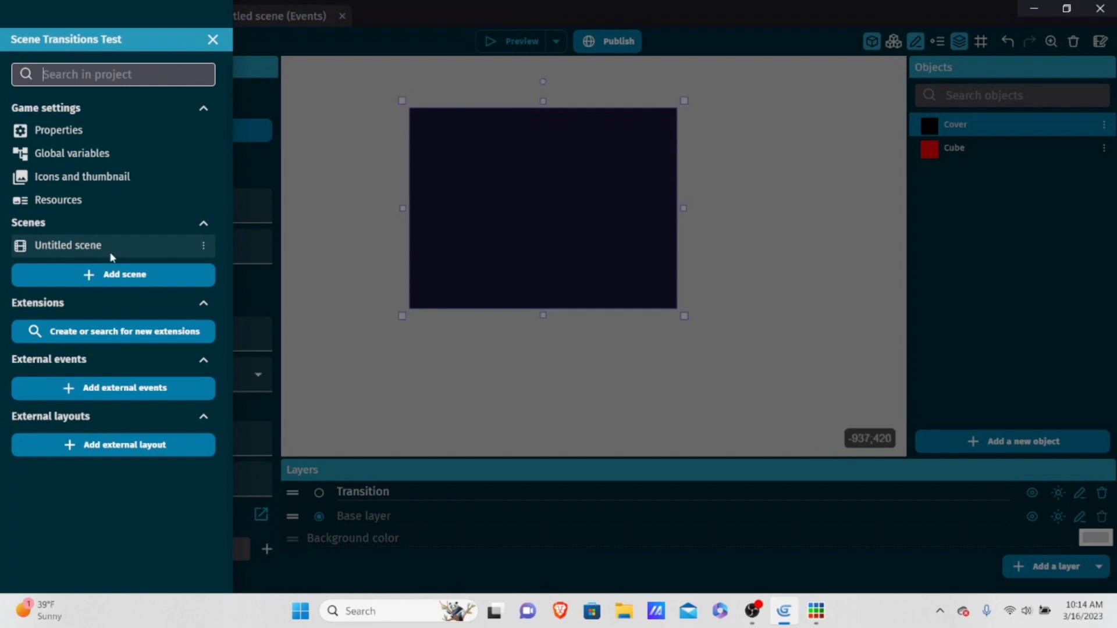
{"action": "right_click", "coordinate": [145, 249]}
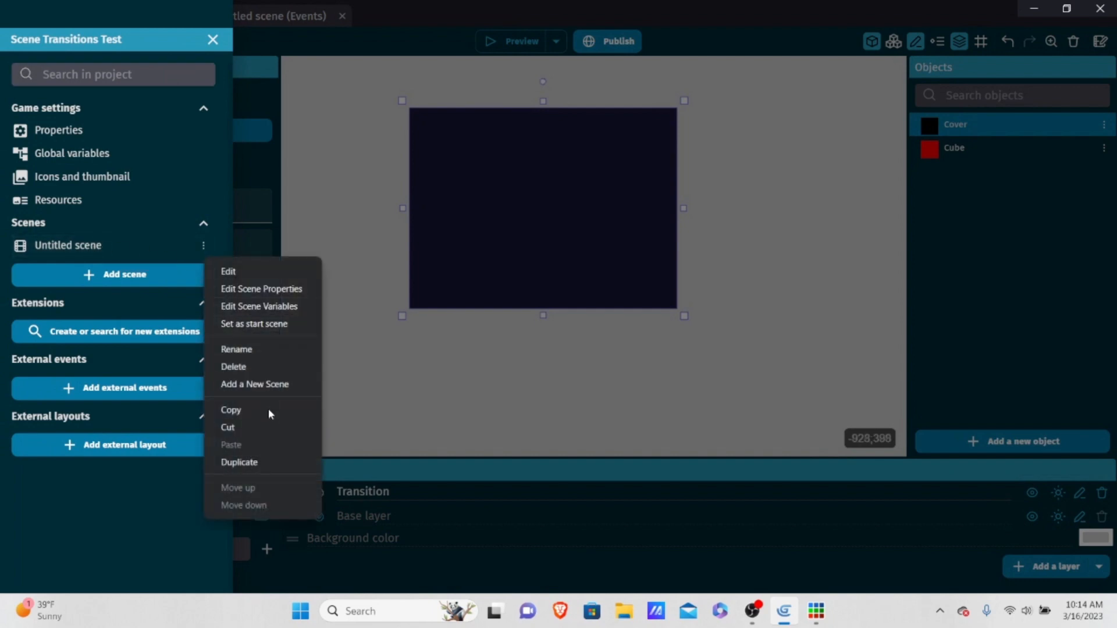
{"action": "left_click", "coordinate": [285, 461]}
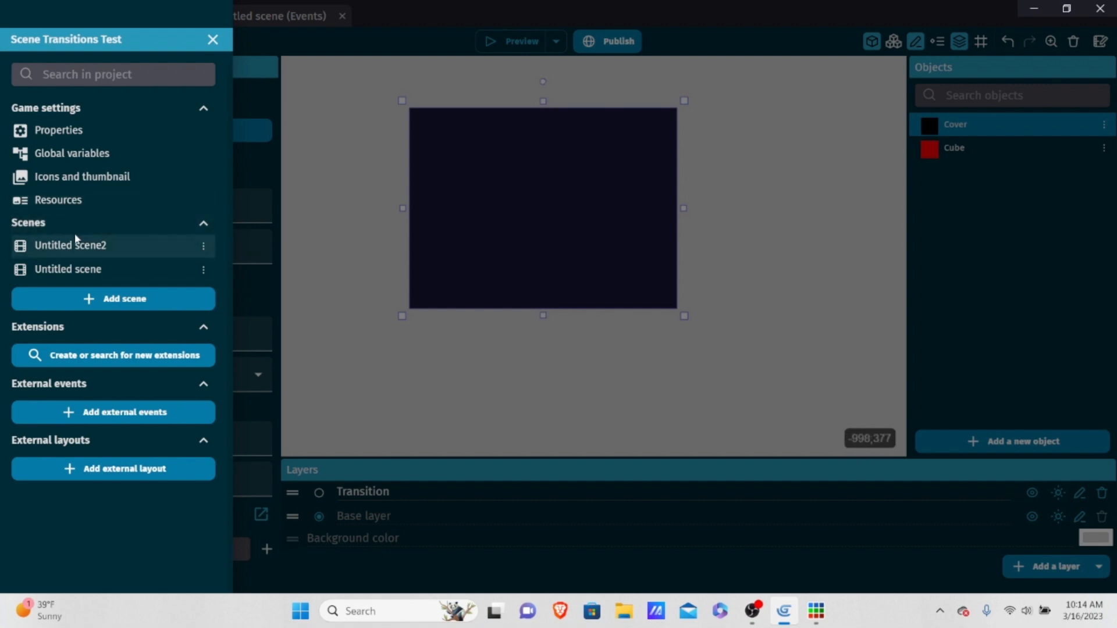
{"action": "left_click", "coordinate": [96, 245]}
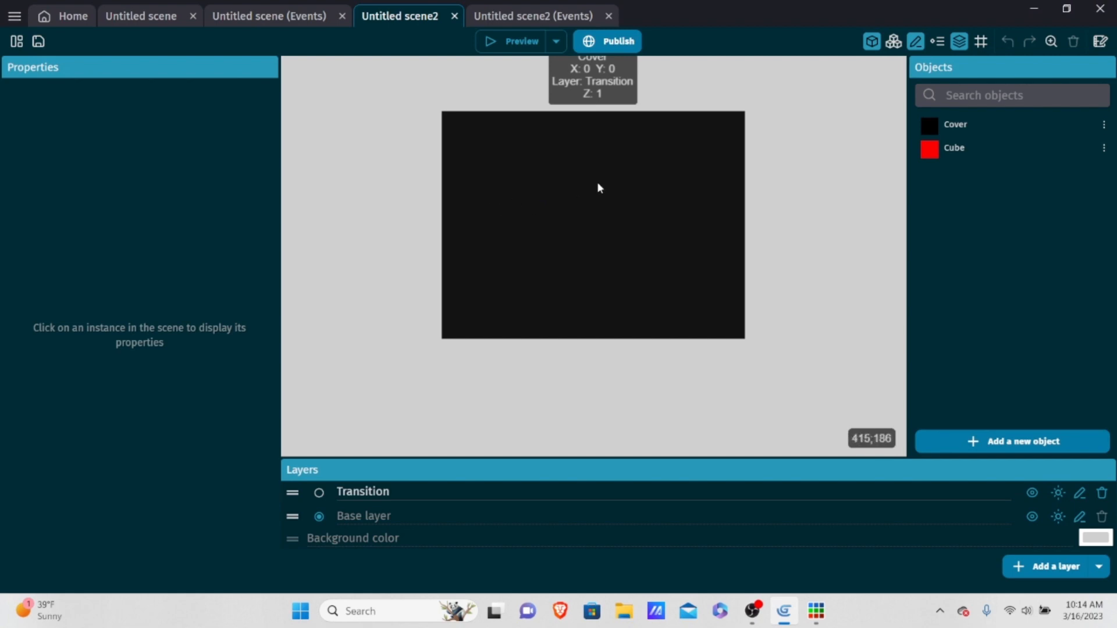
Set the X and Y position of the Cover instance in the duplicated scene to 0.
{"action": "mouse_move", "coordinate": [597, 181]}
{"action": "left_mouse_down"}
{"action": "mouse_move", "coordinate": [587, 183]}
{"action": "mouse_move", "coordinate": [643, 182]}
{"action": "mouse_move", "coordinate": [220, 182]}
{"action": "mouse_move", "coordinate": [529, 173]}
{"action": "mouse_move", "coordinate": [593, 187]}
{"action": "left_mouse_up"}
{"action": "left_click_drag", "start_coordinate": [42, 211], "coordinate": [2, 129]}
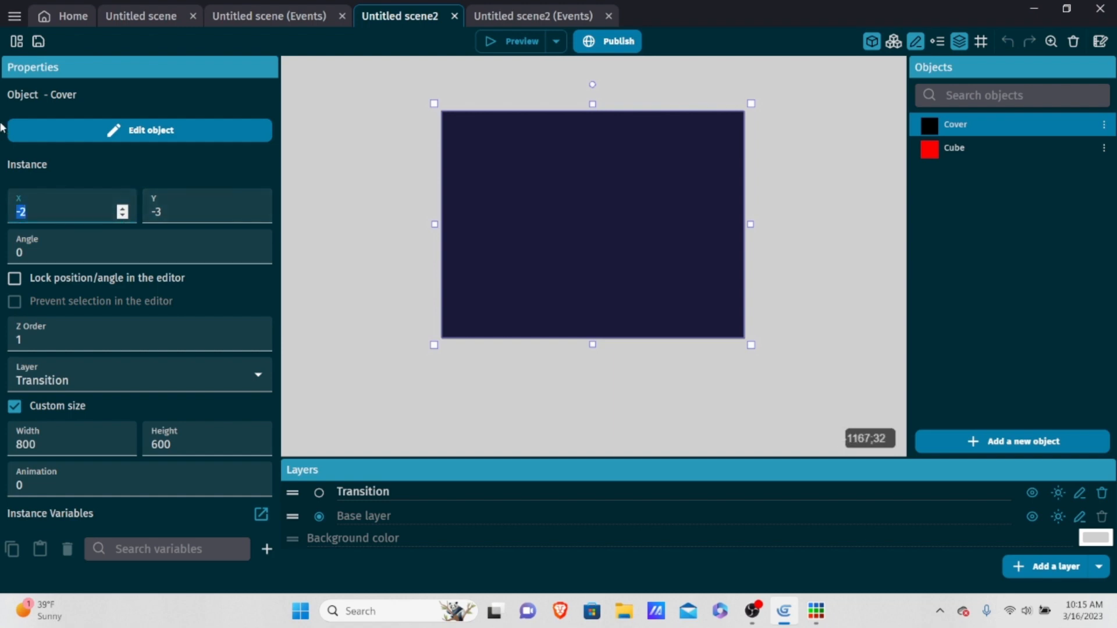
{"action": "key", "text": "BackSpace"}
{"action": "type", "text": "0"}
{"action": "left_click", "coordinate": [192, 211]}
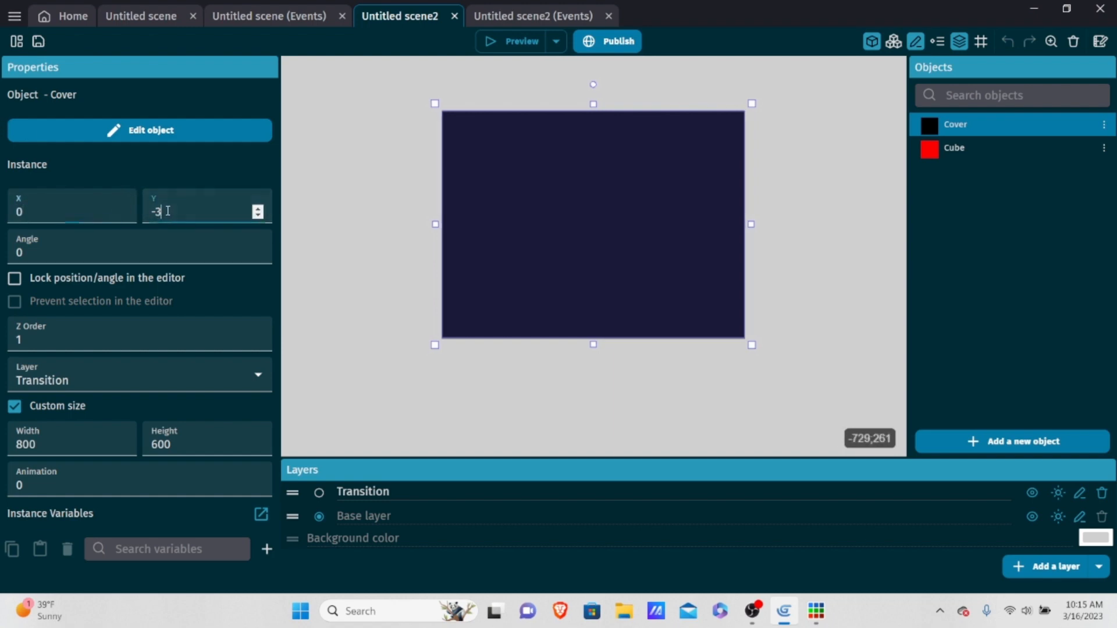
{"action": "key", "text": "BackSpace"}
{"action": "key", "text": "BackSpace"}
{"action": "type", "text": "0"}
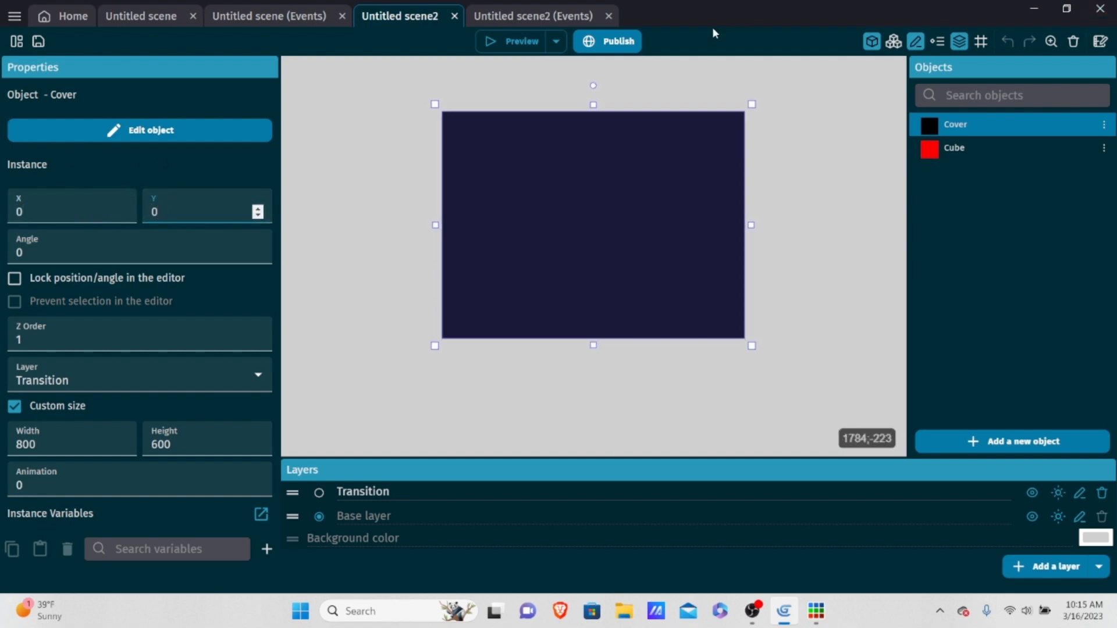
Disable the At the beginning of the scene event in Untitled scene2's events.
{"action": "left_click", "coordinate": [568, 19]}
{"action": "left_click", "coordinate": [215, 113]}
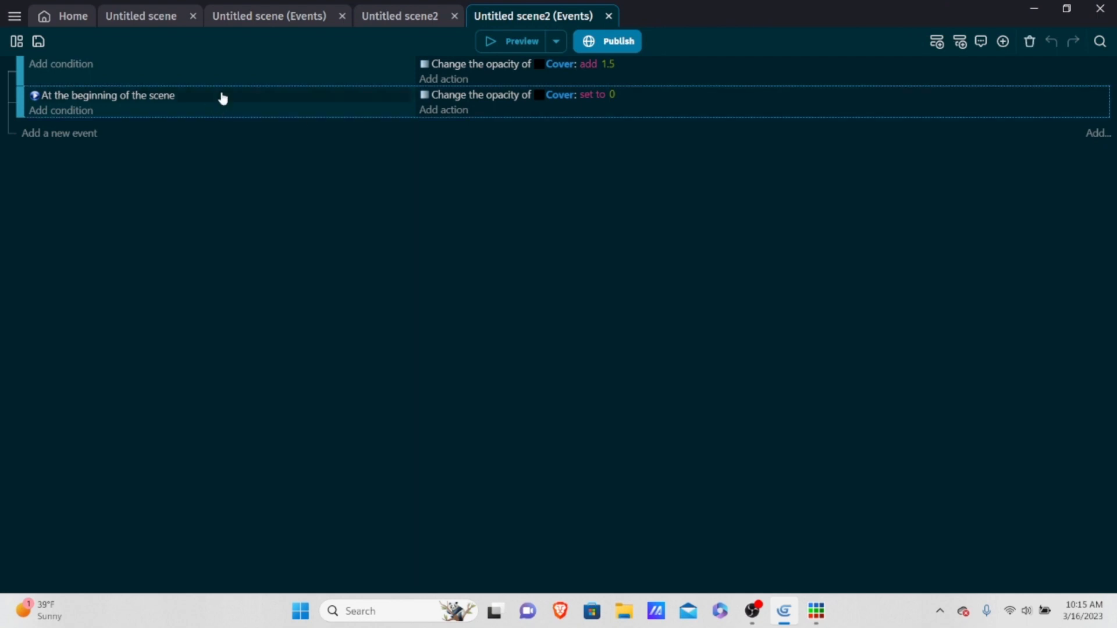
{"action": "key", "text": "d"}
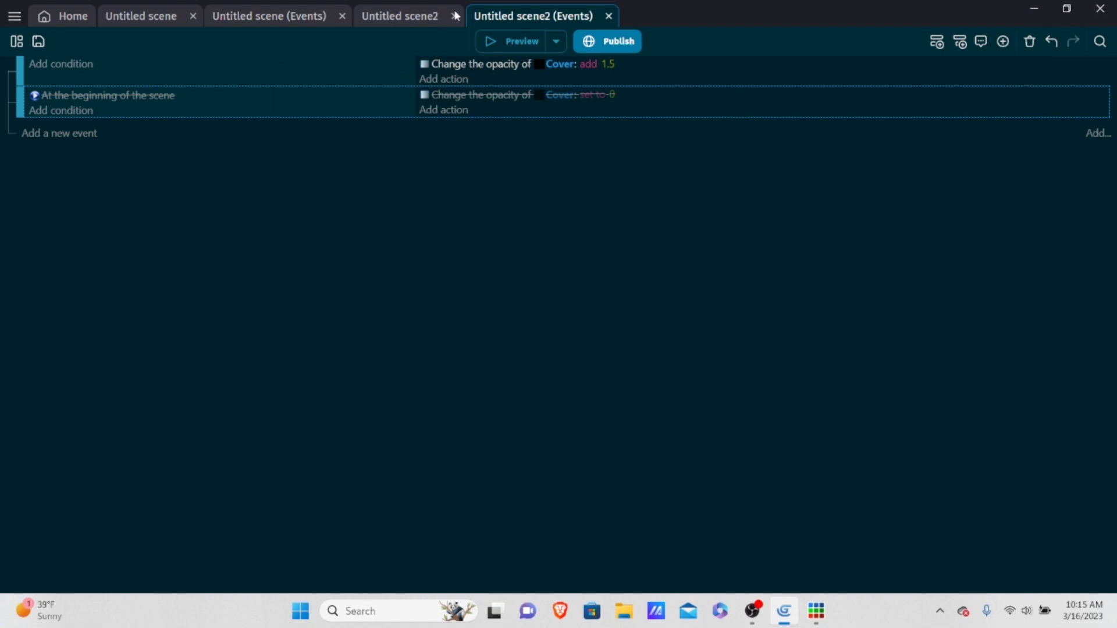
{"action": "left_click", "coordinate": [380, 16]}
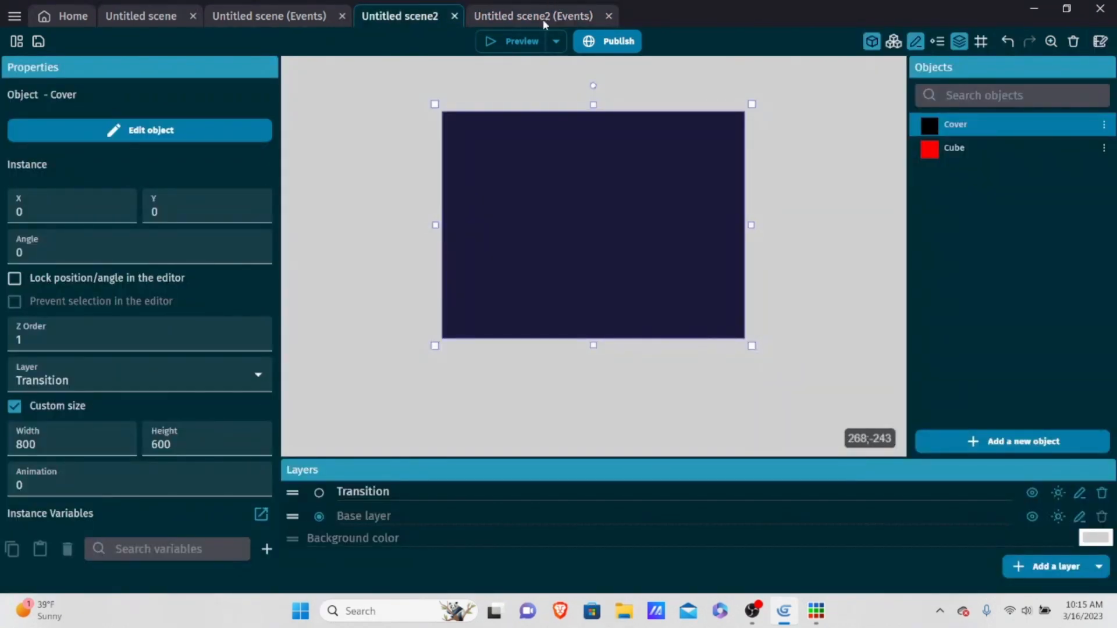
{"action": "left_click", "coordinate": [545, 17]}
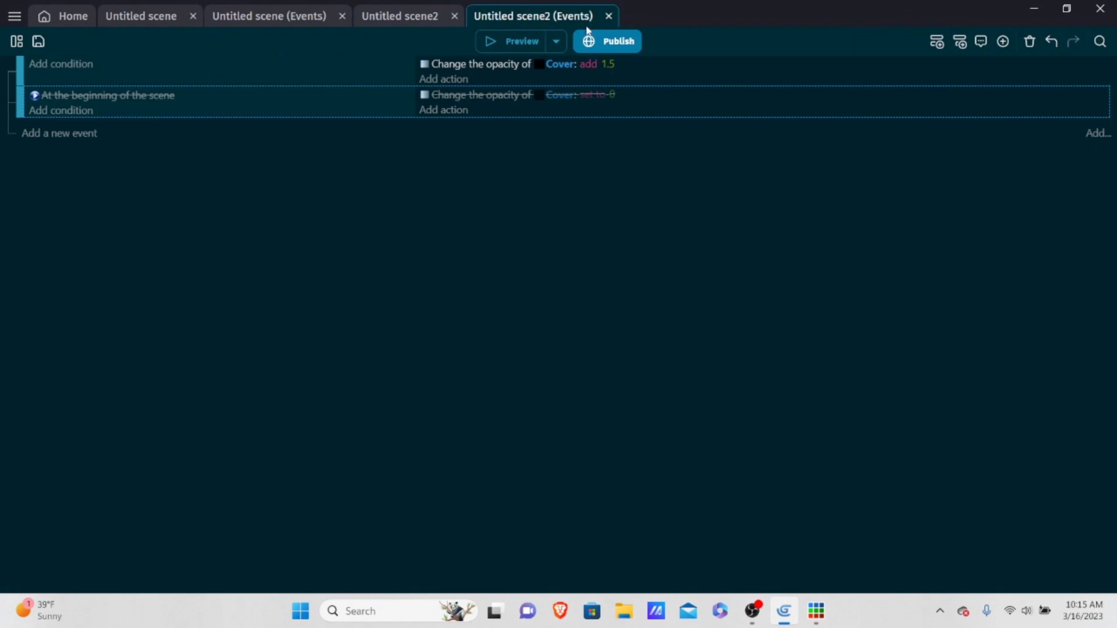
Replace the first event's Cover opacity action with a width action that subtracts 7, and preview the scene.
{"action": "double_click", "coordinate": [665, 63]}
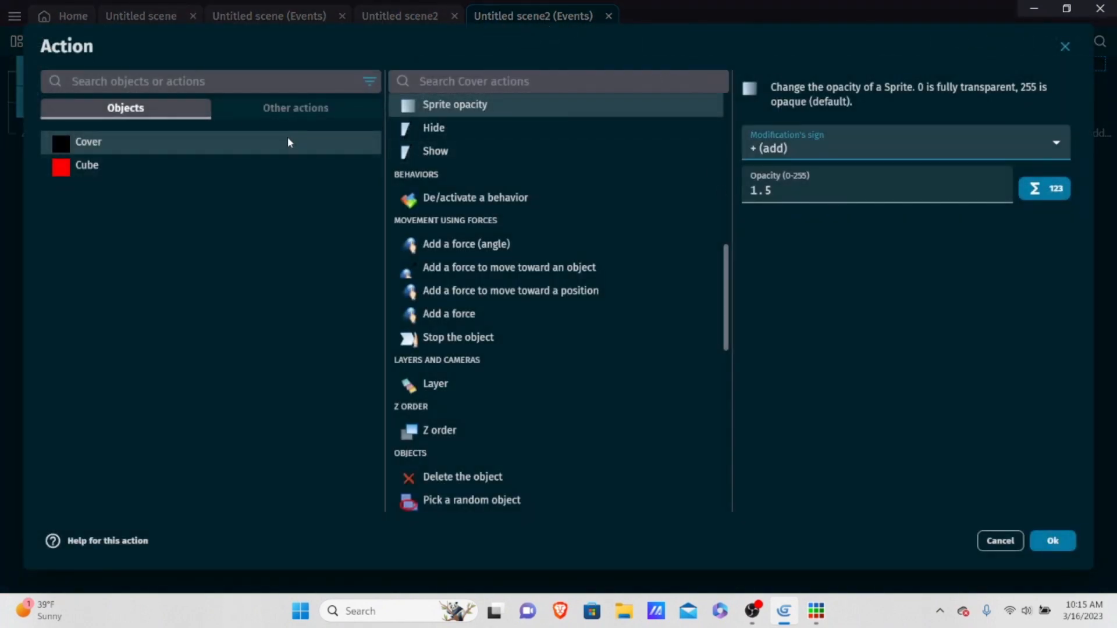
{"action": "left_click", "coordinate": [425, 81]}
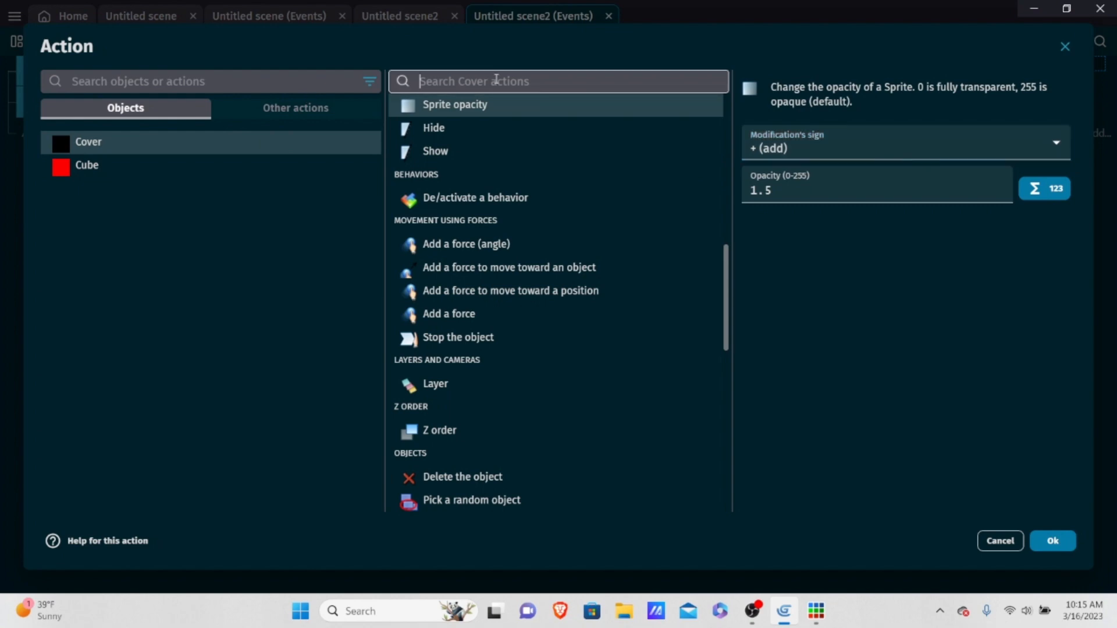
{"action": "type", "text": "wid"}
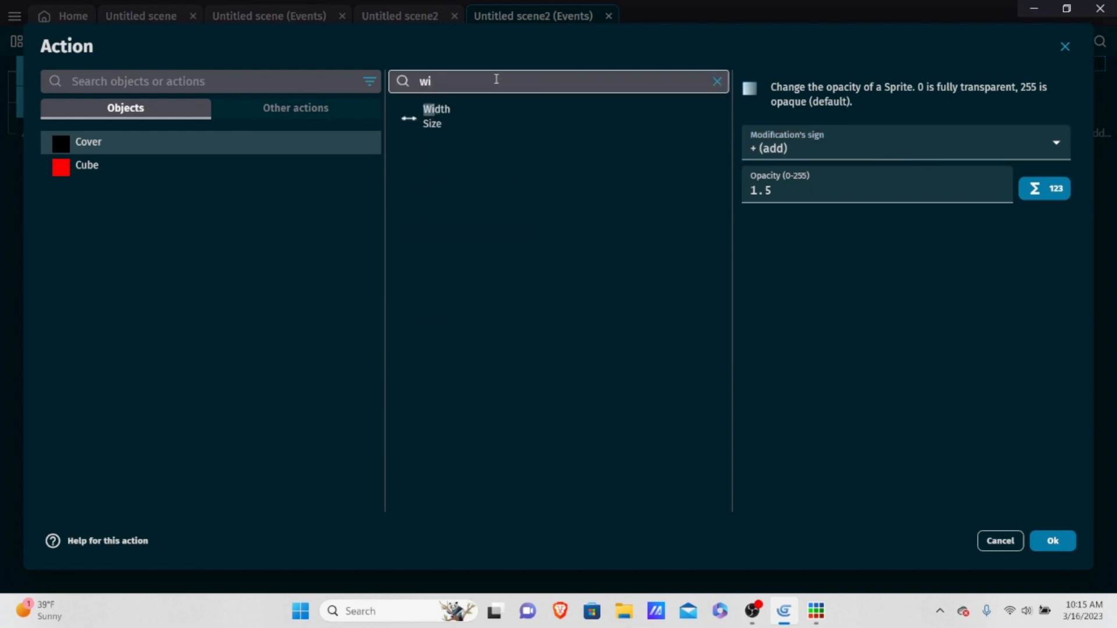
{"action": "left_click", "coordinate": [522, 125]}
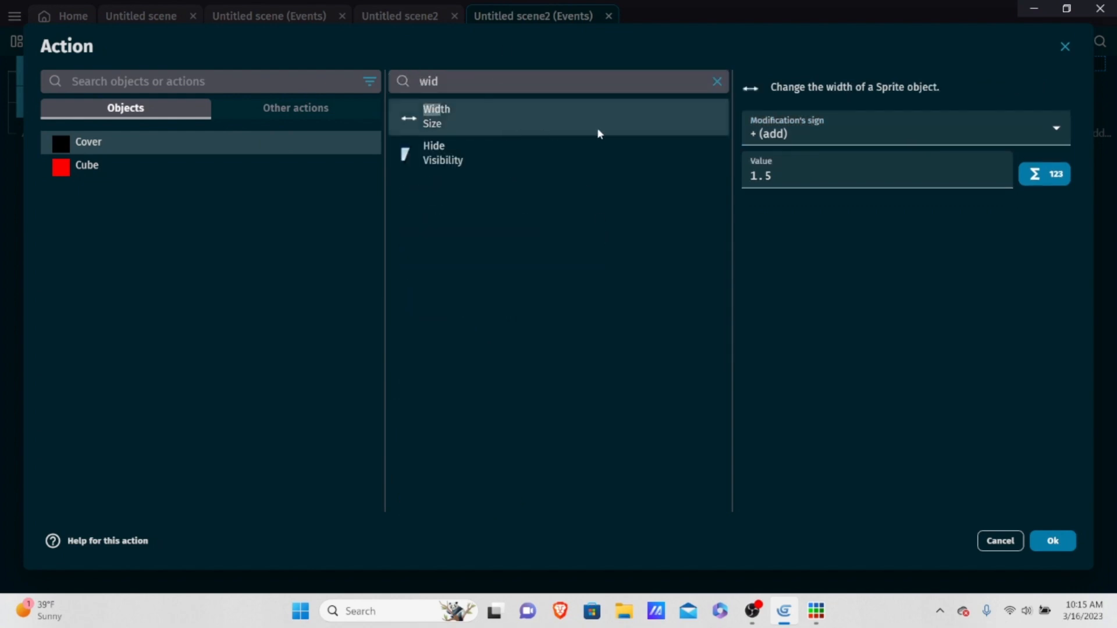
{"action": "left_click", "coordinate": [797, 128]}
{"action": "left_click", "coordinate": [781, 184]}
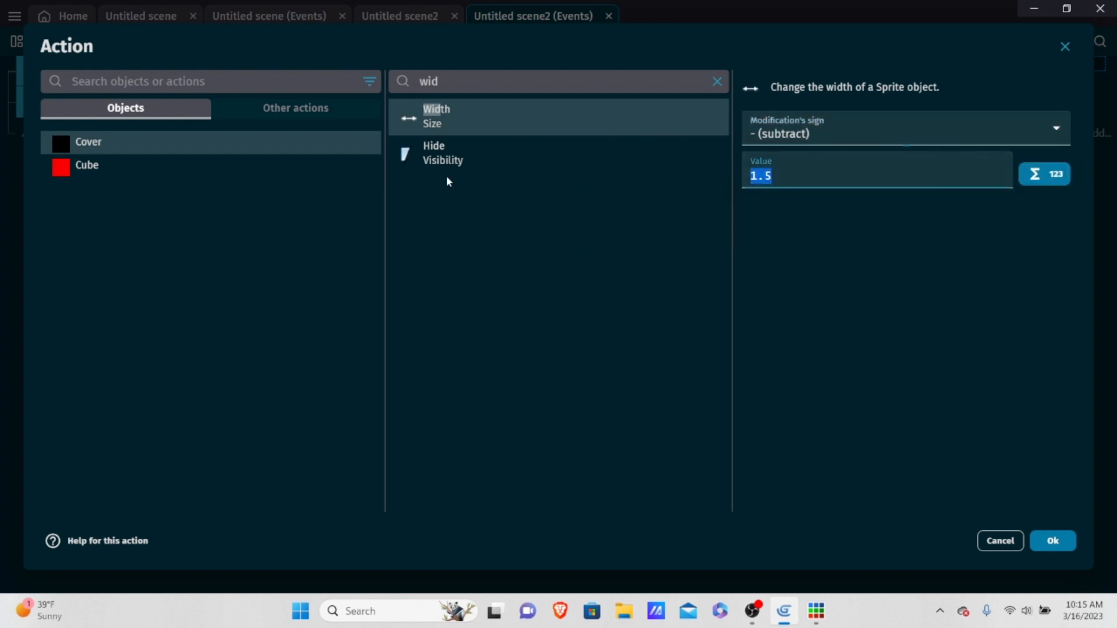
{"action": "key", "text": "BackSpace"}
{"action": "type", "text": "7"}
{"action": "left_click", "coordinate": [1054, 540]}
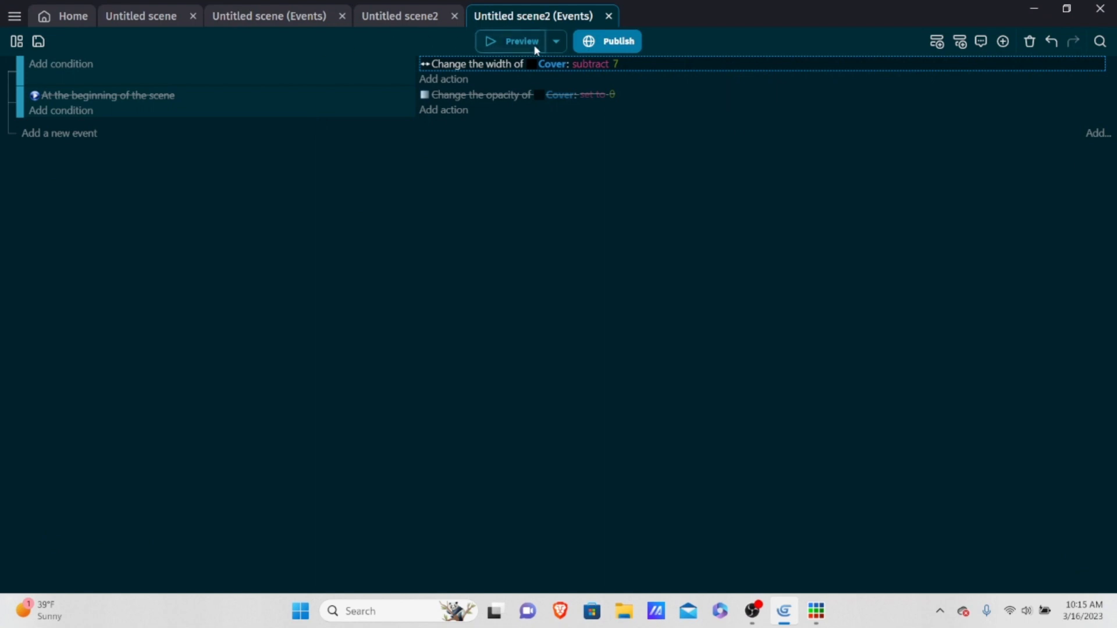
{"action": "left_click", "coordinate": [514, 43]}
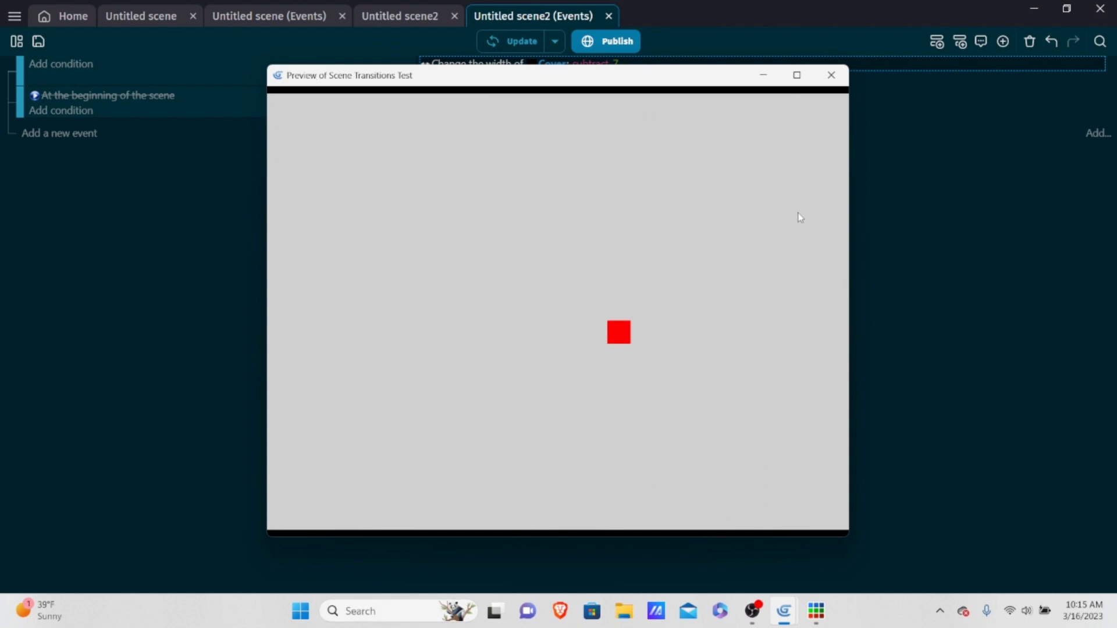
{"action": "left_click", "coordinate": [832, 75]}
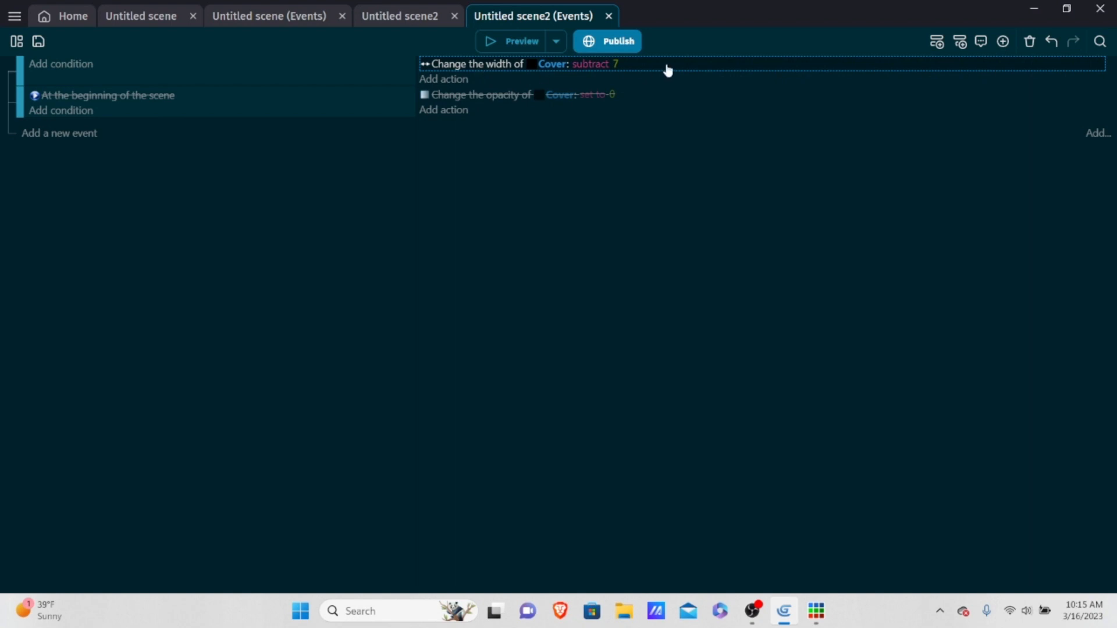
Add an action to the first event that subtracts 5 from Cover's height, and preview the combined width and height shrink.
{"action": "left_click", "coordinate": [441, 82]}
{"action": "left_click", "coordinate": [76, 142]}
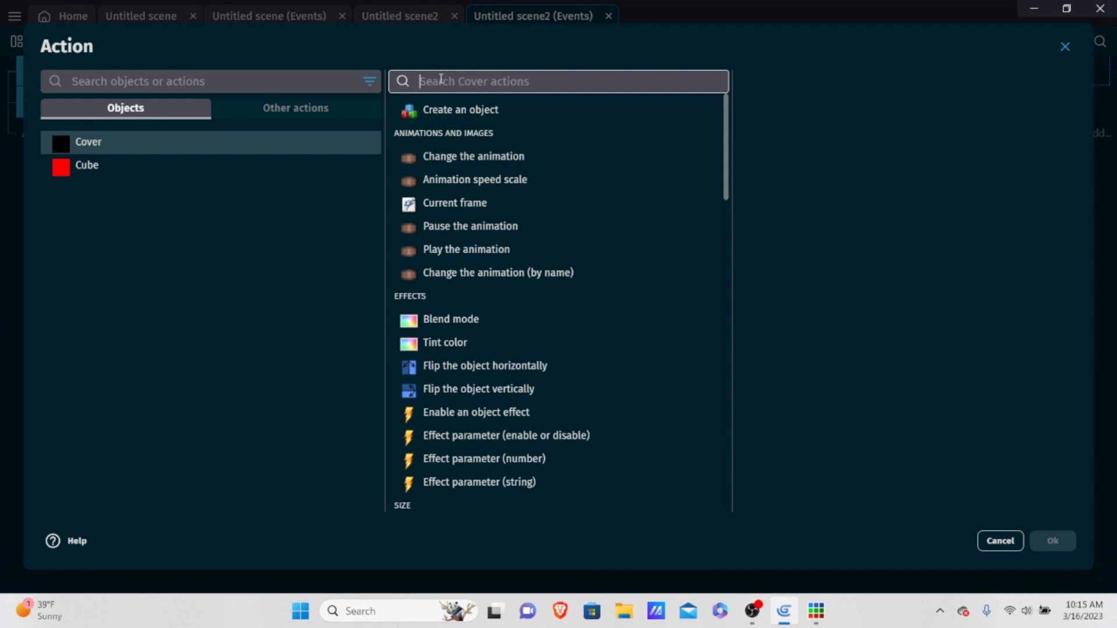
{"action": "type", "text": "height"}
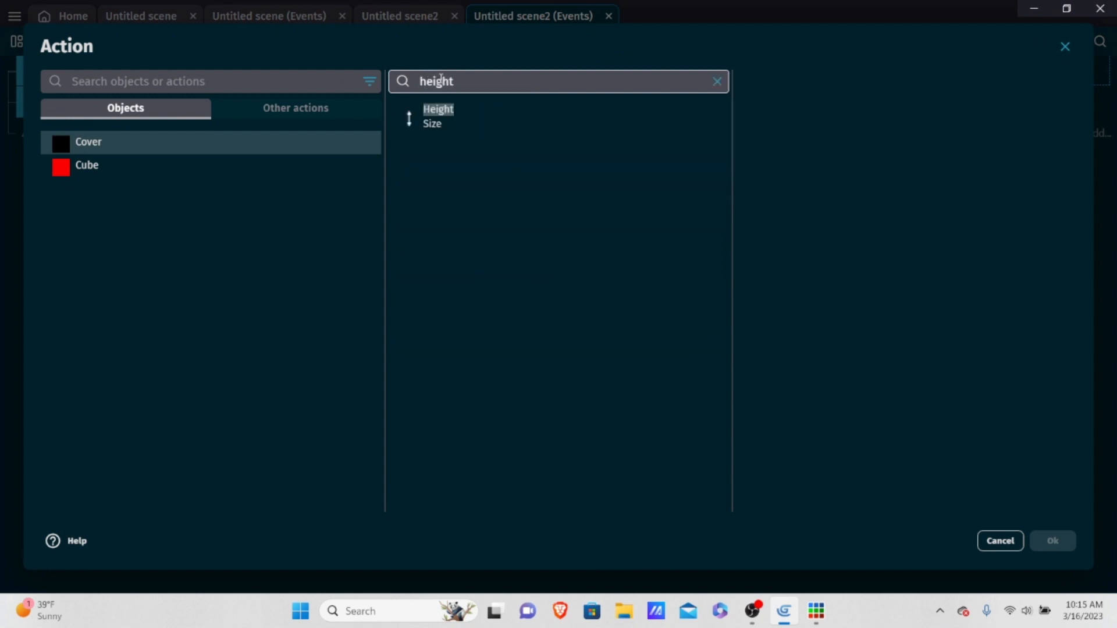
{"action": "left_click", "coordinate": [470, 120]}
{"action": "left_click", "coordinate": [796, 119]}
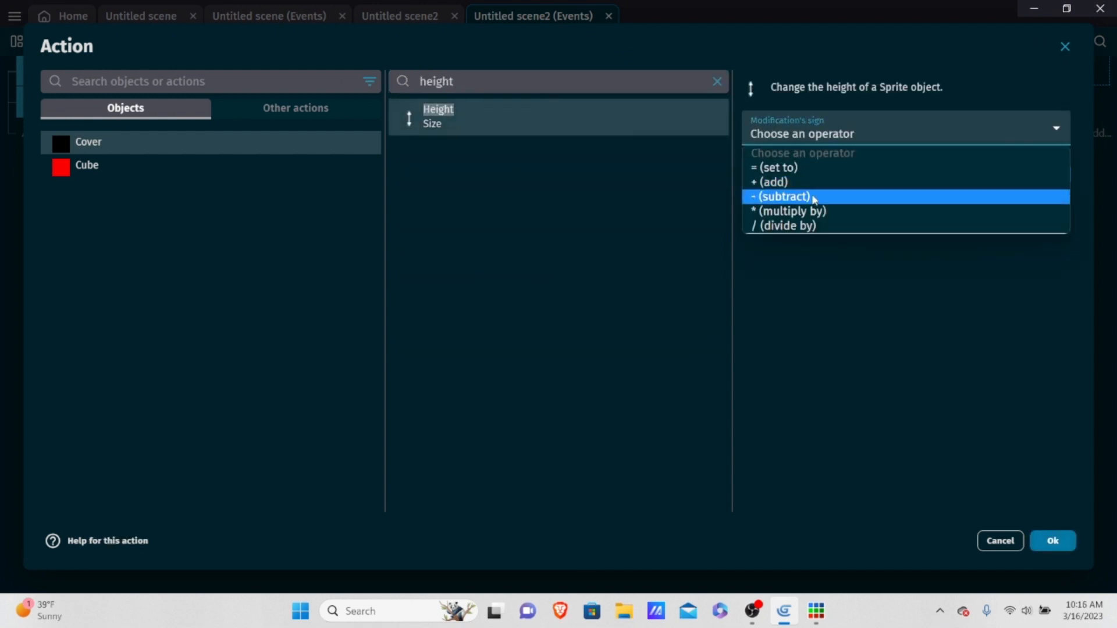
{"action": "left_click", "coordinate": [784, 196]}
{"action": "left_click", "coordinate": [780, 175]}
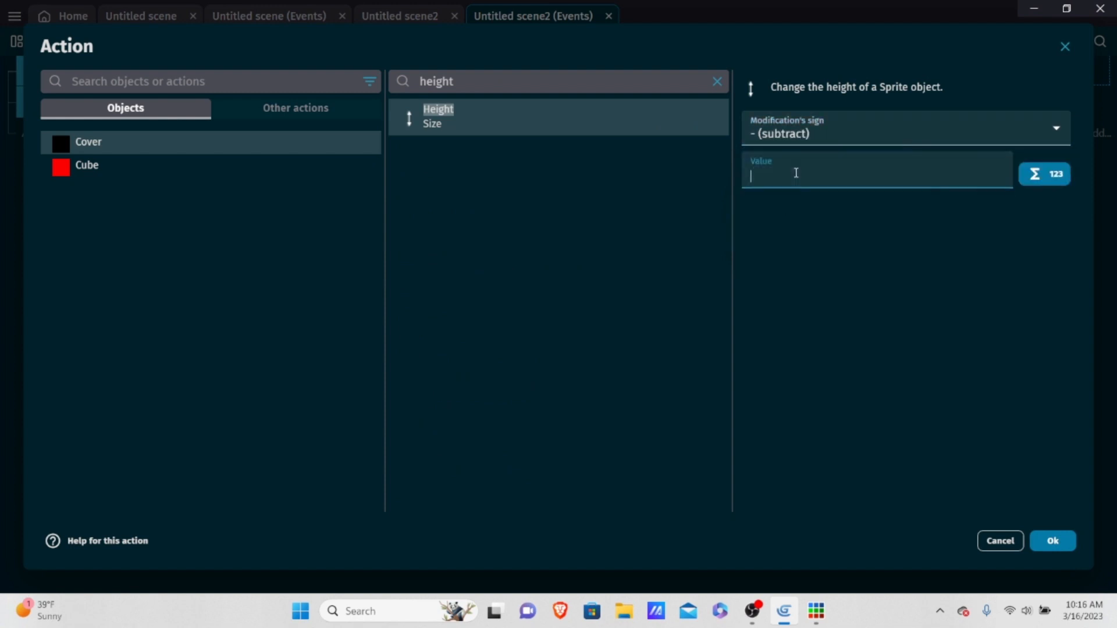
{"action": "type", "text": "5"}
{"action": "left_click", "coordinate": [1041, 542]}
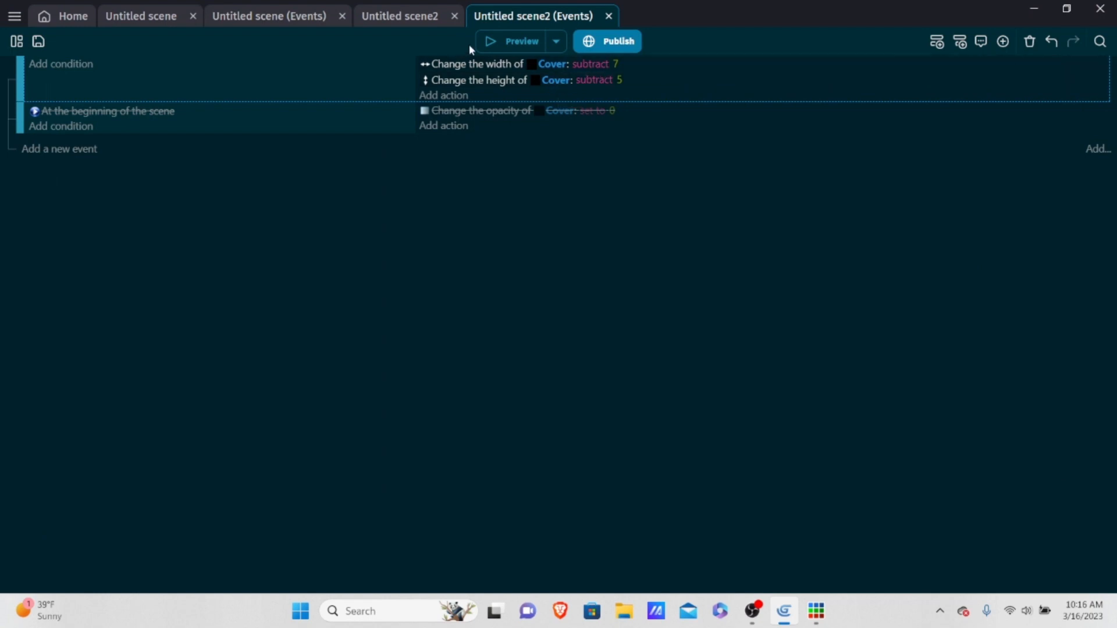
{"action": "left_click", "coordinate": [492, 41]}
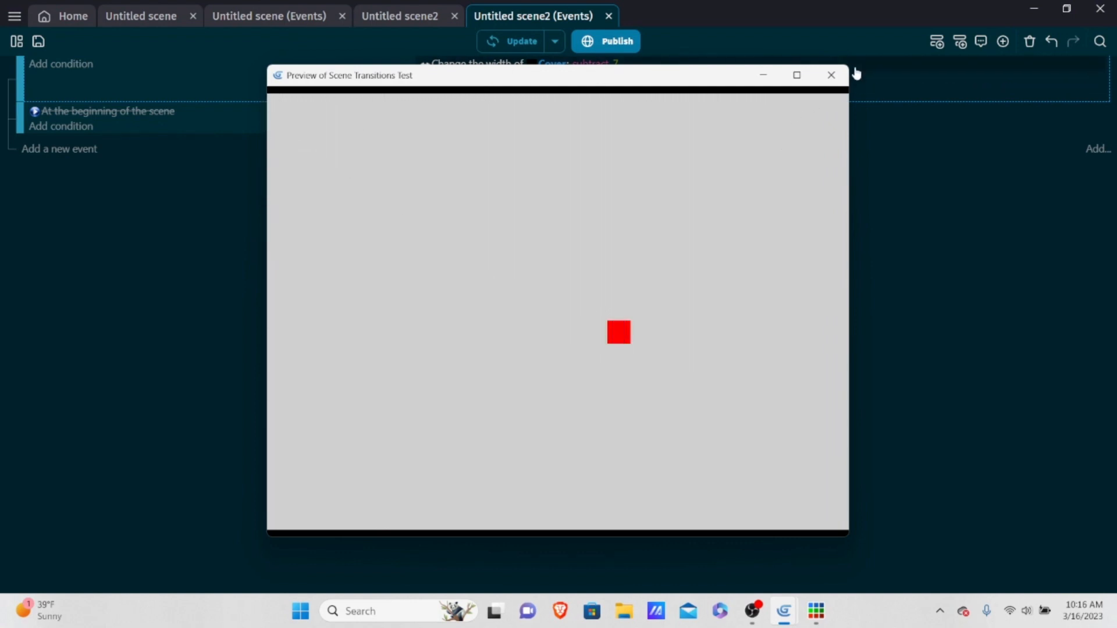
{"action": "left_click", "coordinate": [832, 75]}
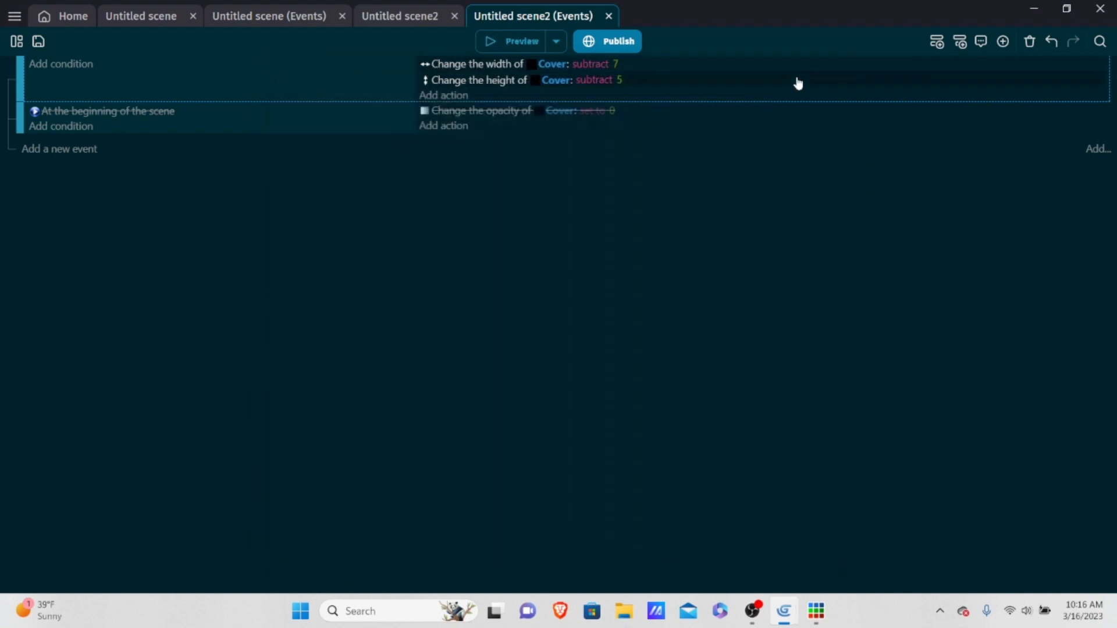
Delete the Cover width action from the first event and preview the height-only shrink.
{"action": "left_click", "coordinate": [632, 68]}
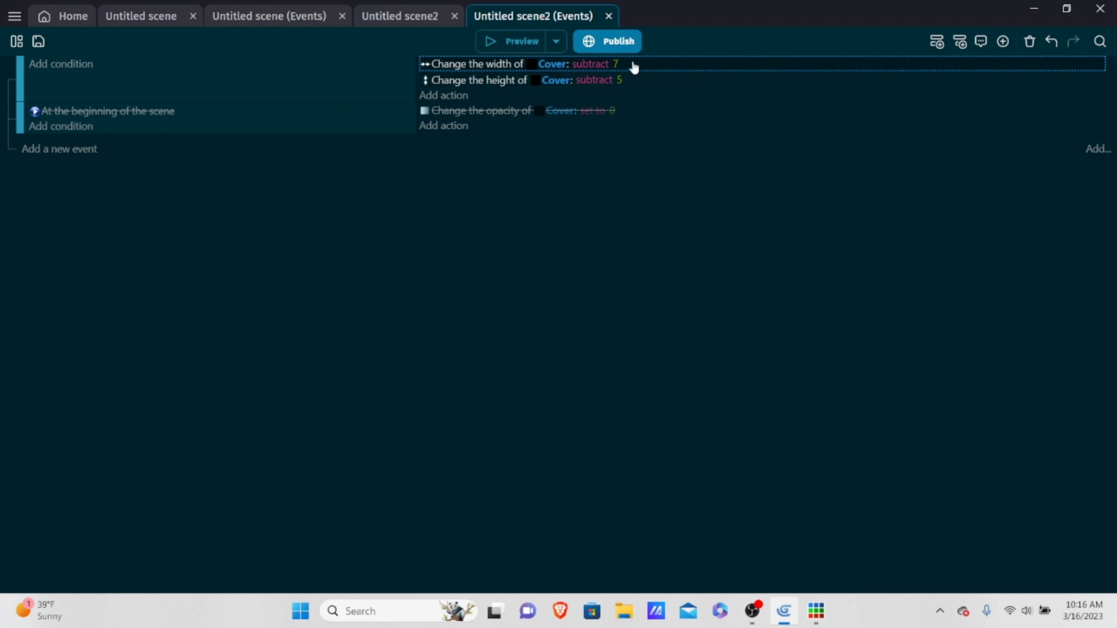
{"action": "key", "text": "Delete"}
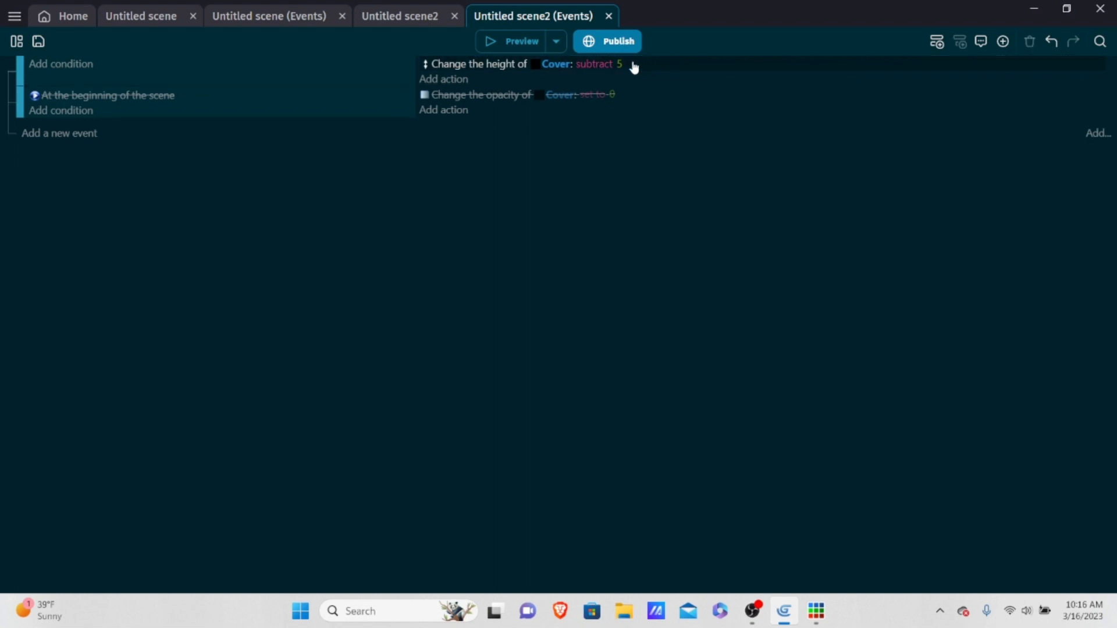
{"action": "left_click", "coordinate": [508, 42]}
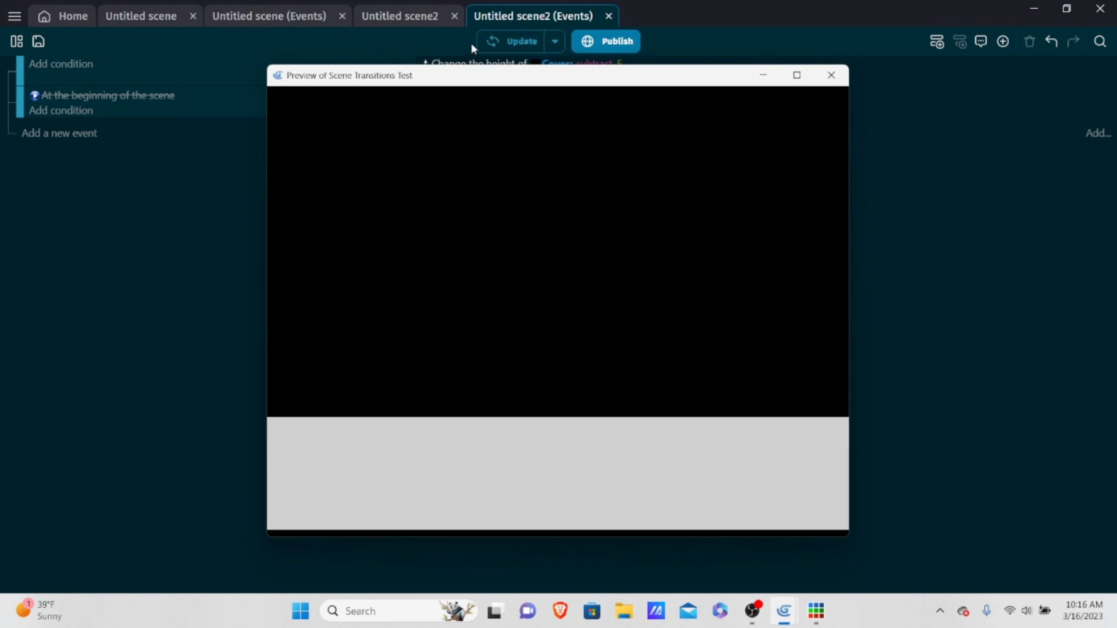
{"action": "left_click", "coordinate": [832, 75]}
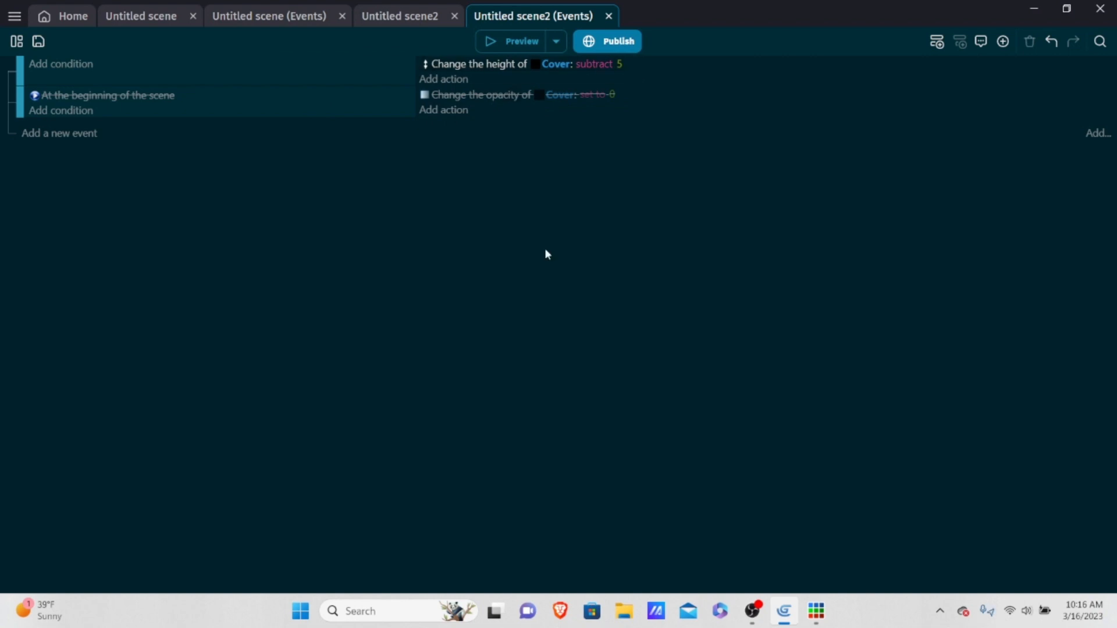
Undo the deletion of Cover's width action and the addition of its height action.
{"action": "key", "text": "ctrl+z"}
{"action": "key", "text": "ctrl+z"}
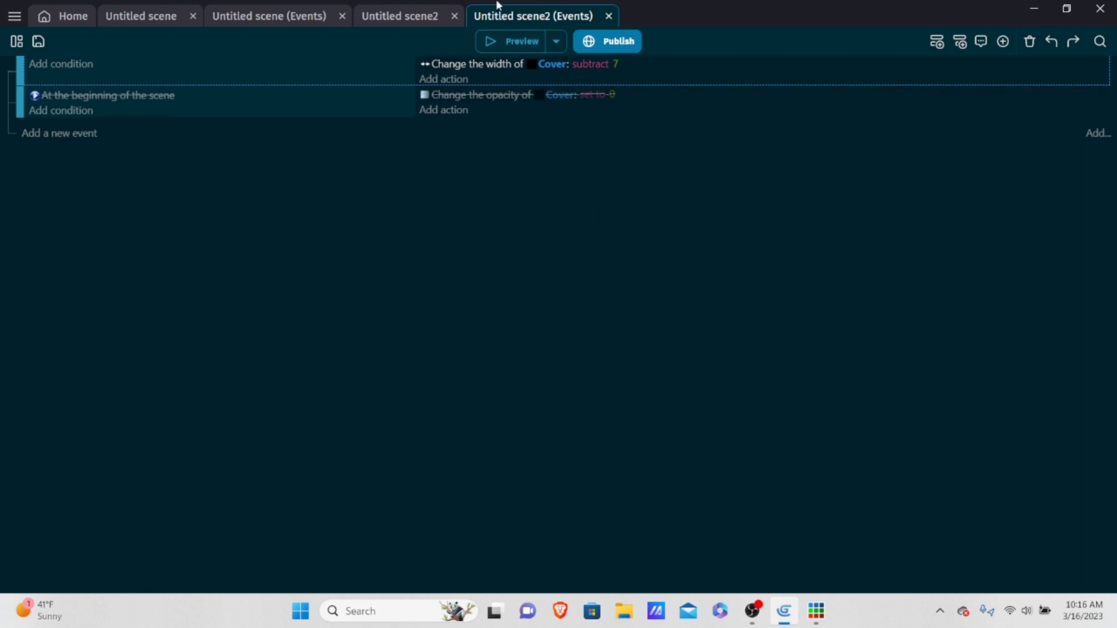
Set the position of the Cover instance in Untitled scene2 to X 0 and Y 0.
{"action": "left_click", "coordinate": [417, 17]}
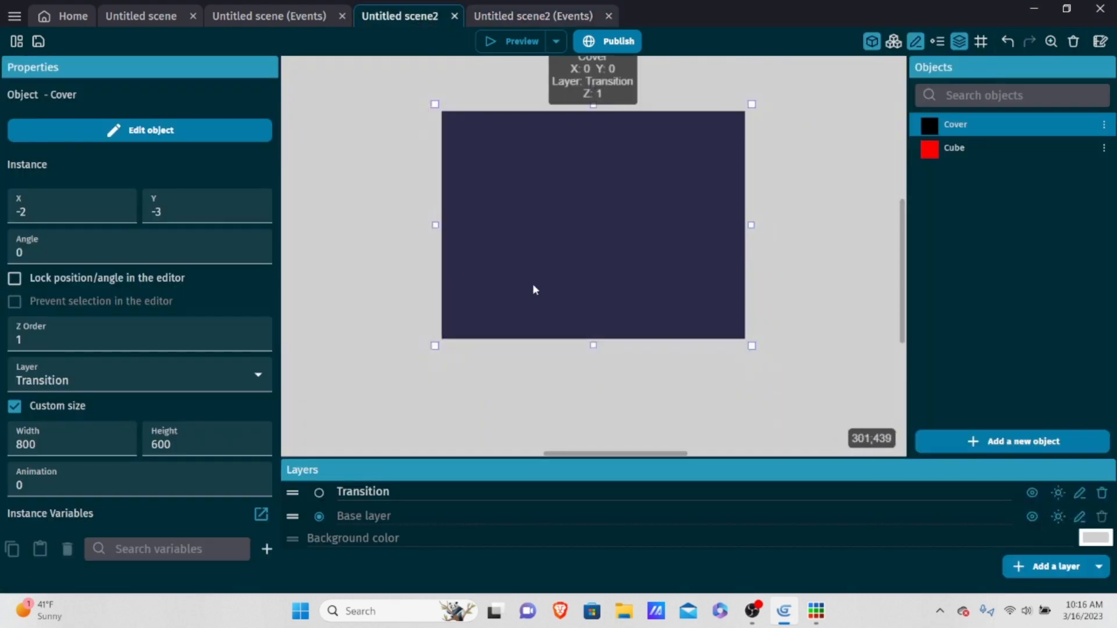
{"action": "left_click", "coordinate": [512, 16]}
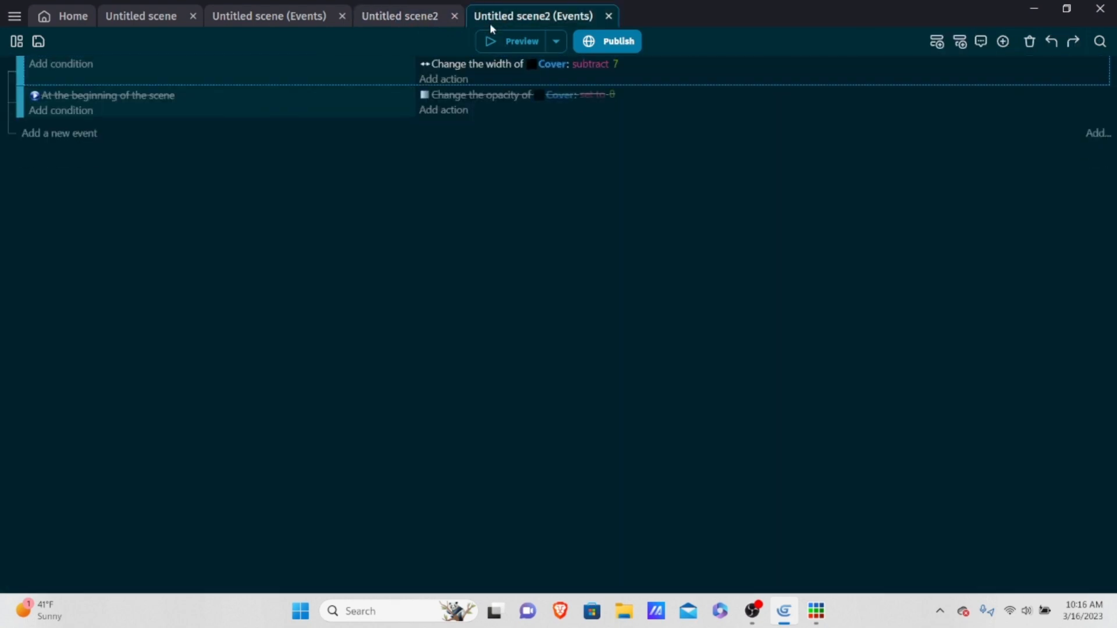
{"action": "left_click", "coordinate": [397, 18]}
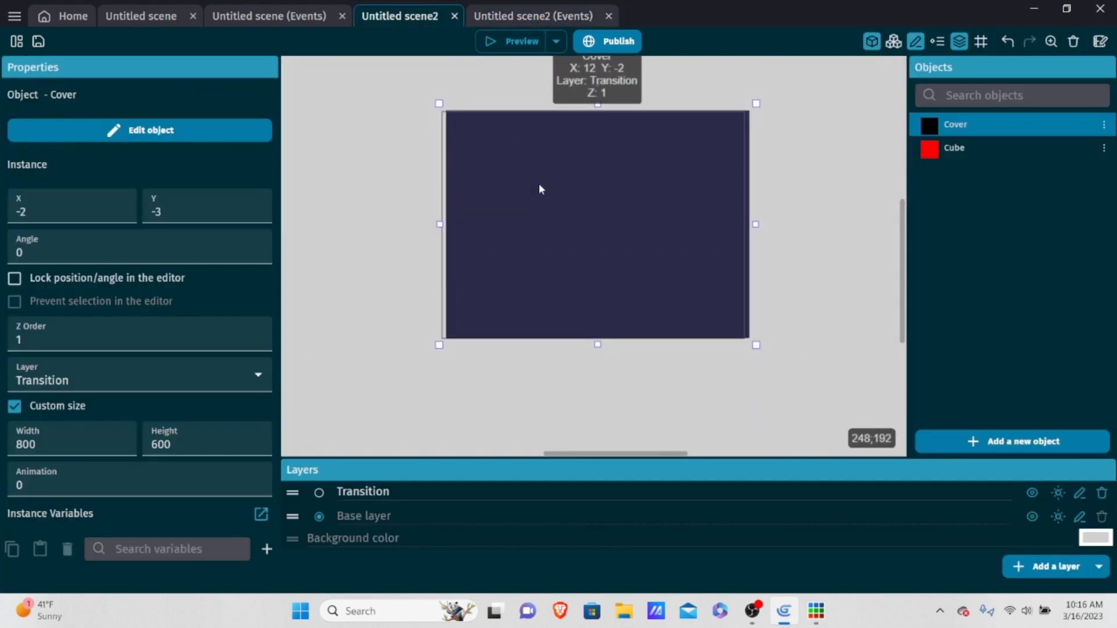
{"action": "left_click_drag", "start_coordinate": [534, 183], "coordinate": [512, 187]}
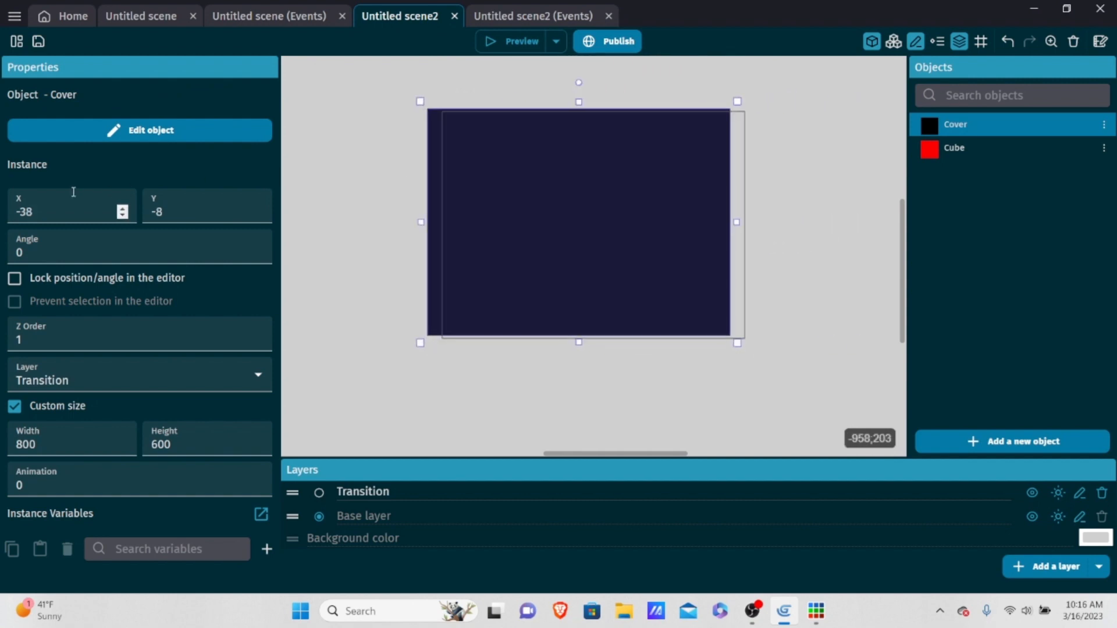
{"action": "left_click_drag", "start_coordinate": [58, 212], "coordinate": [1, 222]}
{"action": "type", "text": "0"}
{"action": "key", "text": "Tab"}
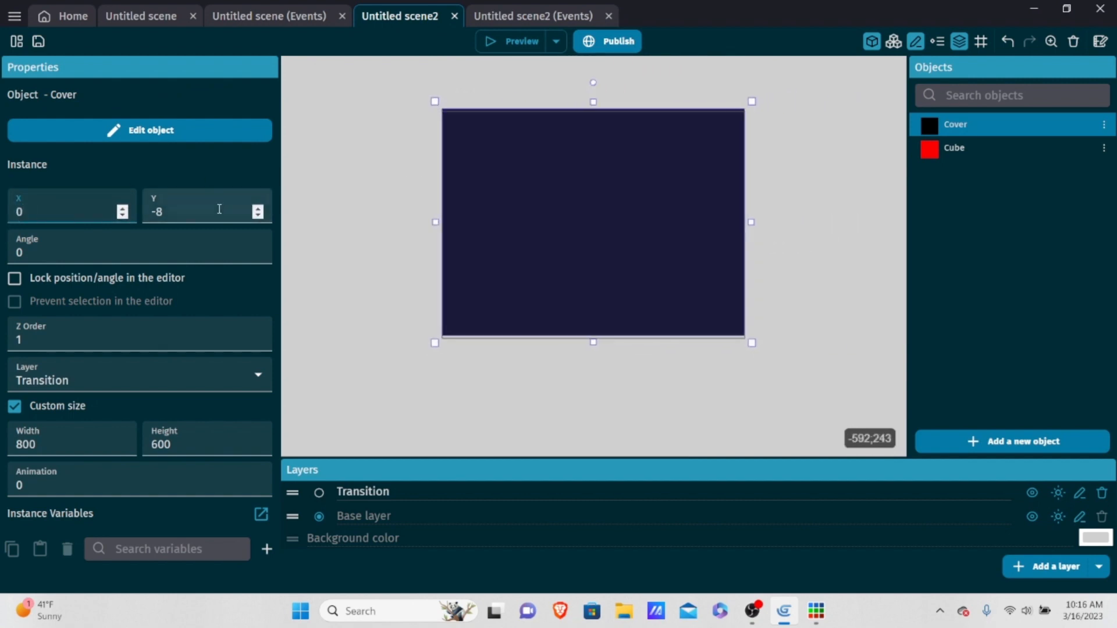
{"action": "type", "text": "00"}
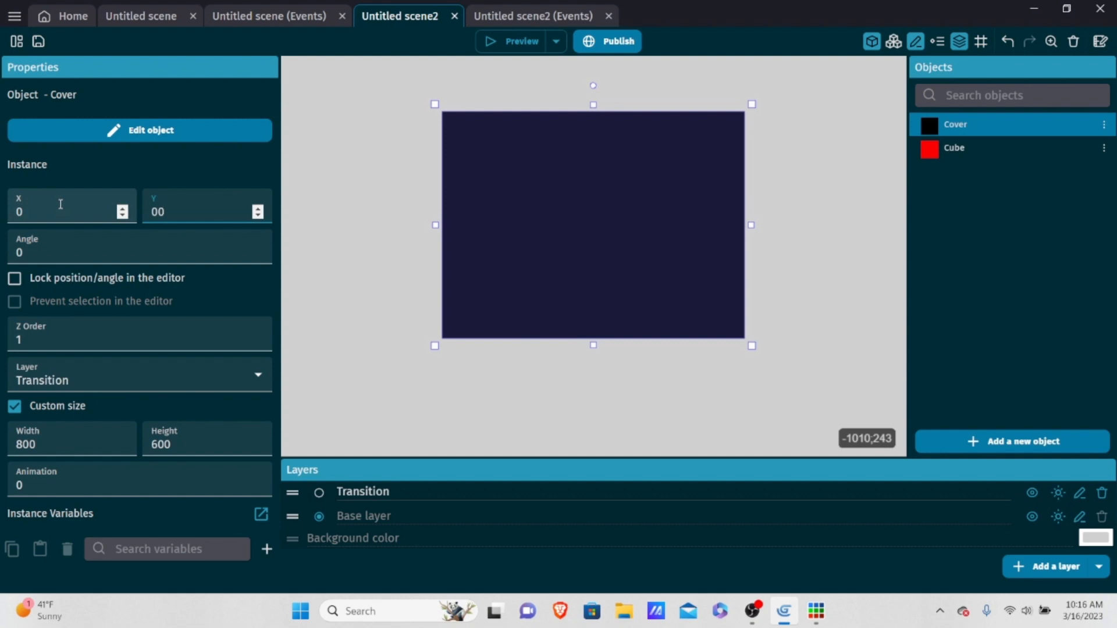
{"action": "left_click", "coordinate": [58, 245]}
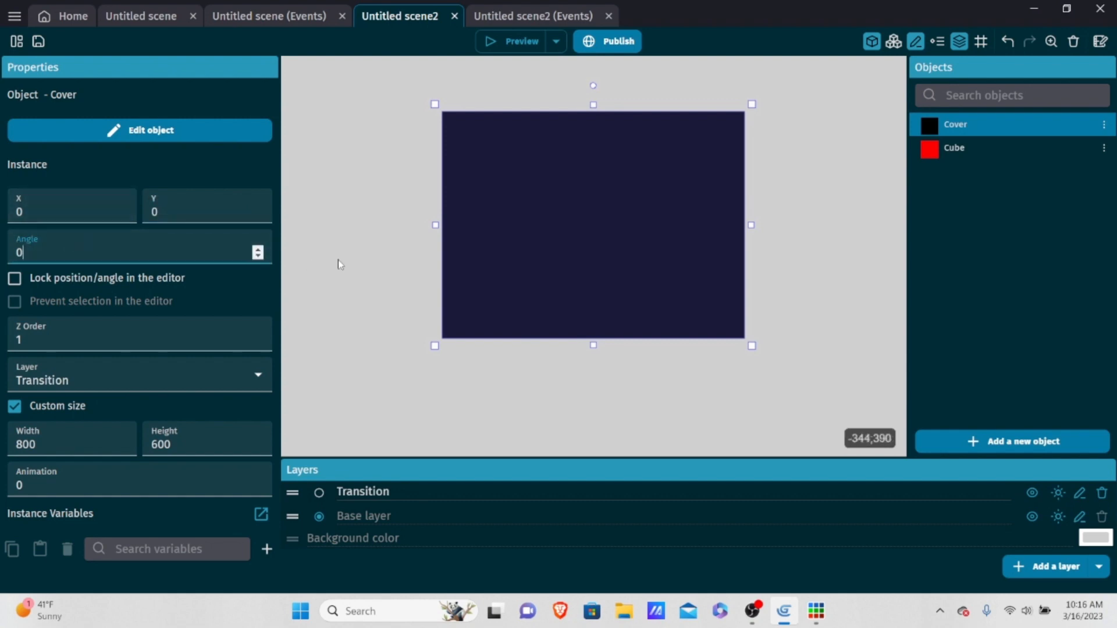
Re-enable the beginning-of-scene event in Untitled scene2's events and delete its Cover opacity action.
{"action": "left_click", "coordinate": [510, 15]}
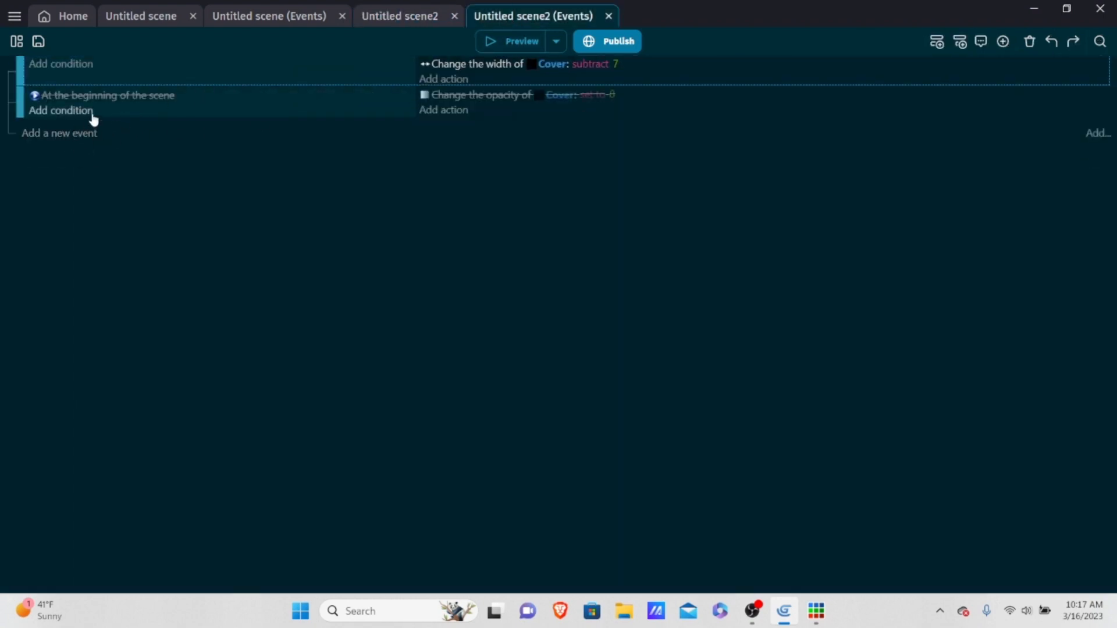
{"action": "left_click", "coordinate": [177, 116]}
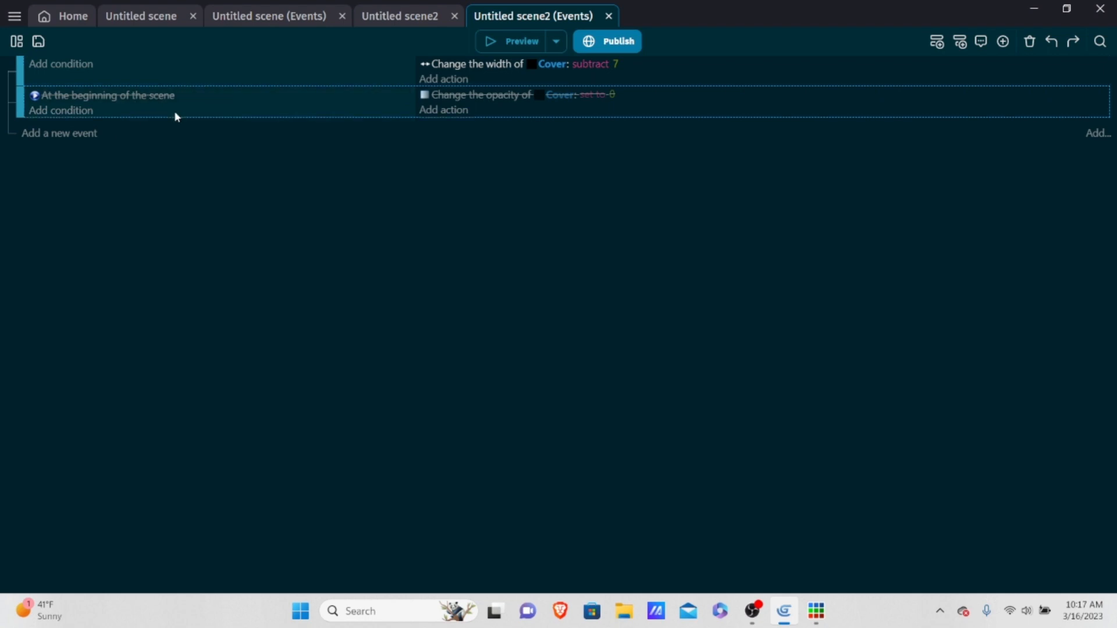
{"action": "key", "text": "d"}
{"action": "left_click", "coordinate": [714, 98]}
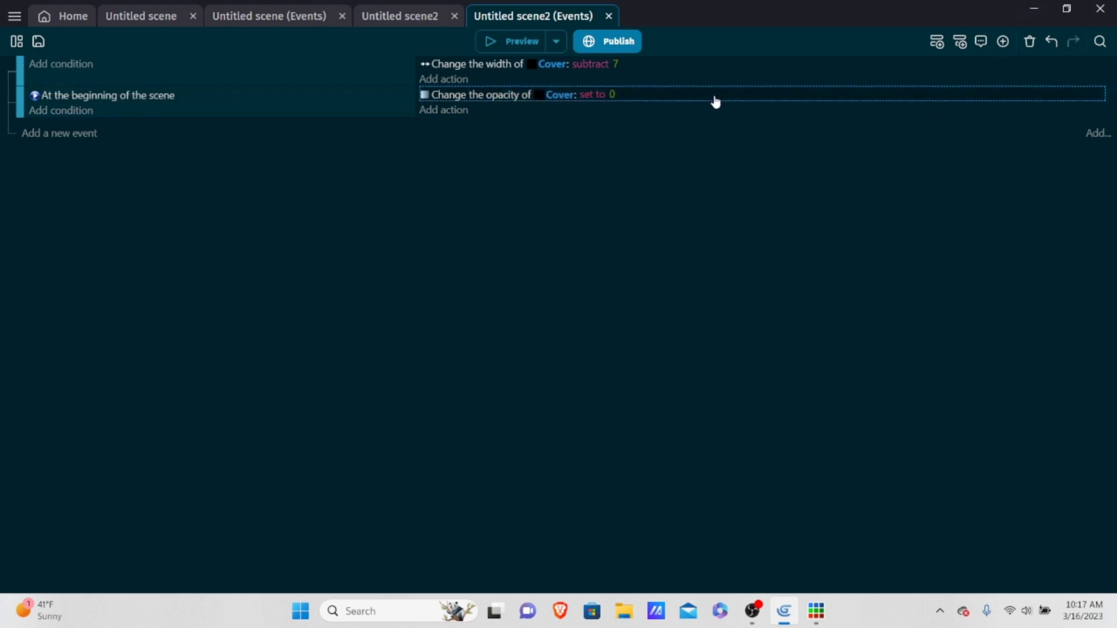
{"action": "key", "text": "Delete"}
Add a Flip the object horizontally action for Cover, with flipping activated, to the beginning-of-scene event.
{"action": "left_click", "coordinate": [445, 94]}
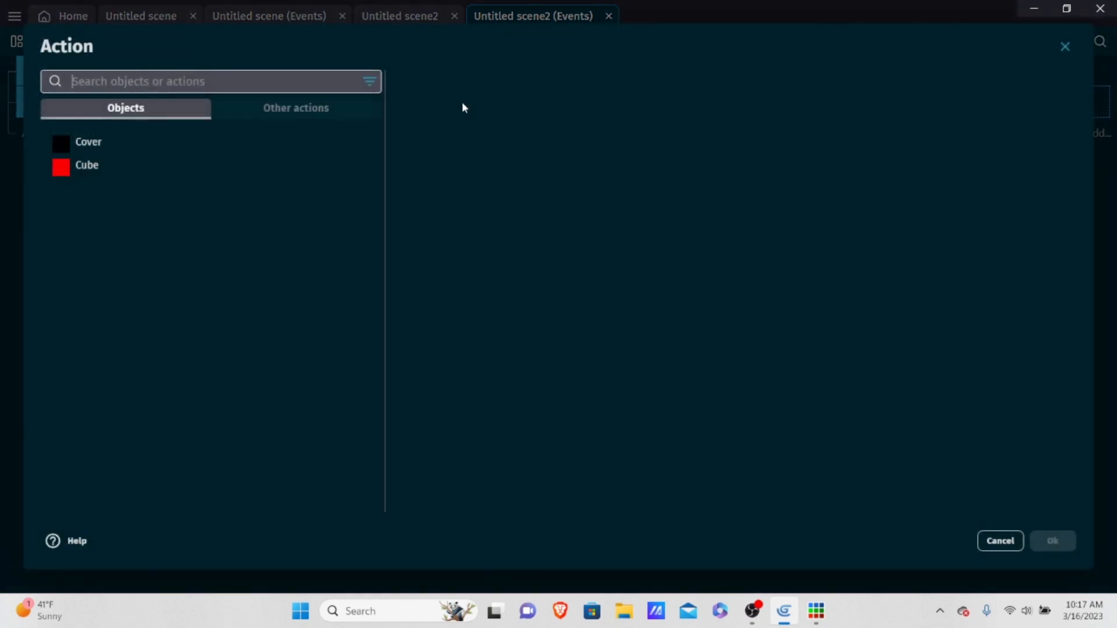
{"action": "left_click", "coordinate": [154, 142]}
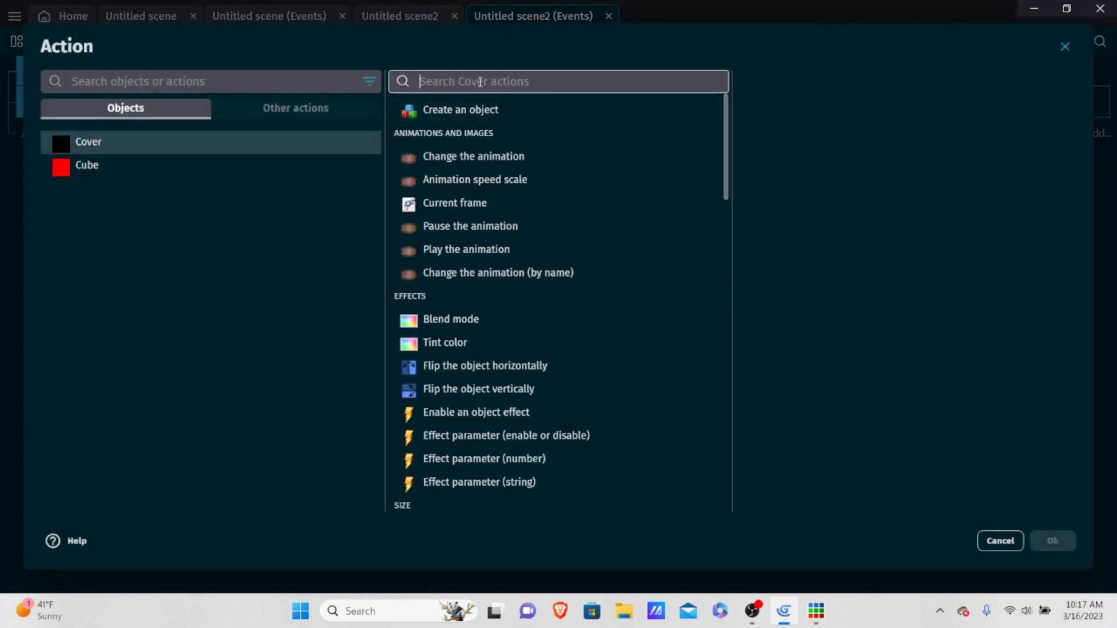
{"action": "type", "text": "flip"}
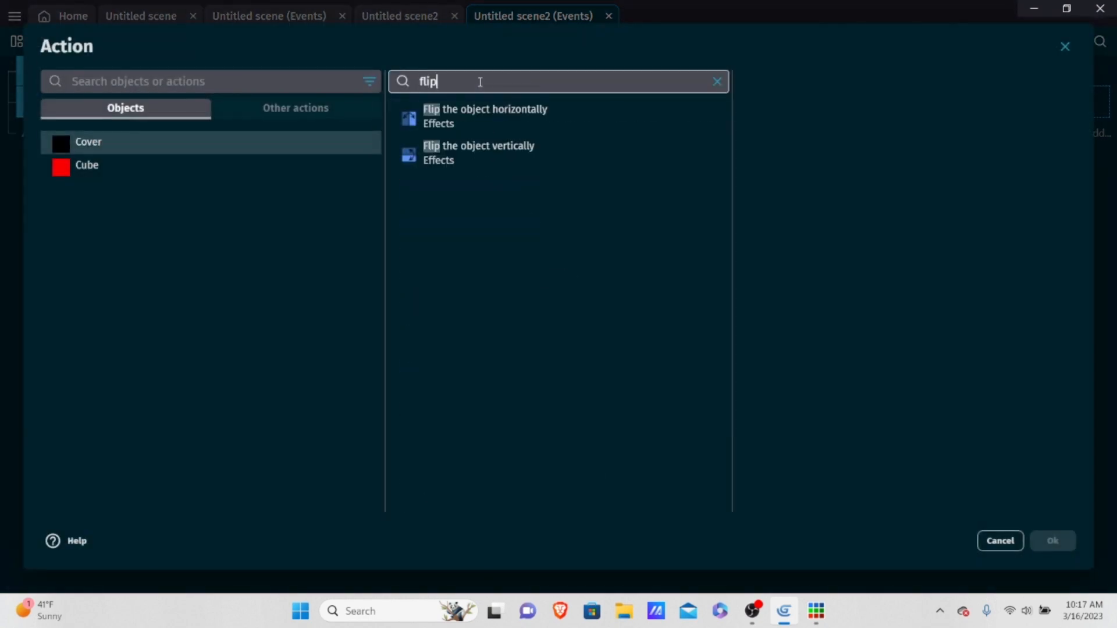
{"action": "left_click", "coordinate": [526, 114]}
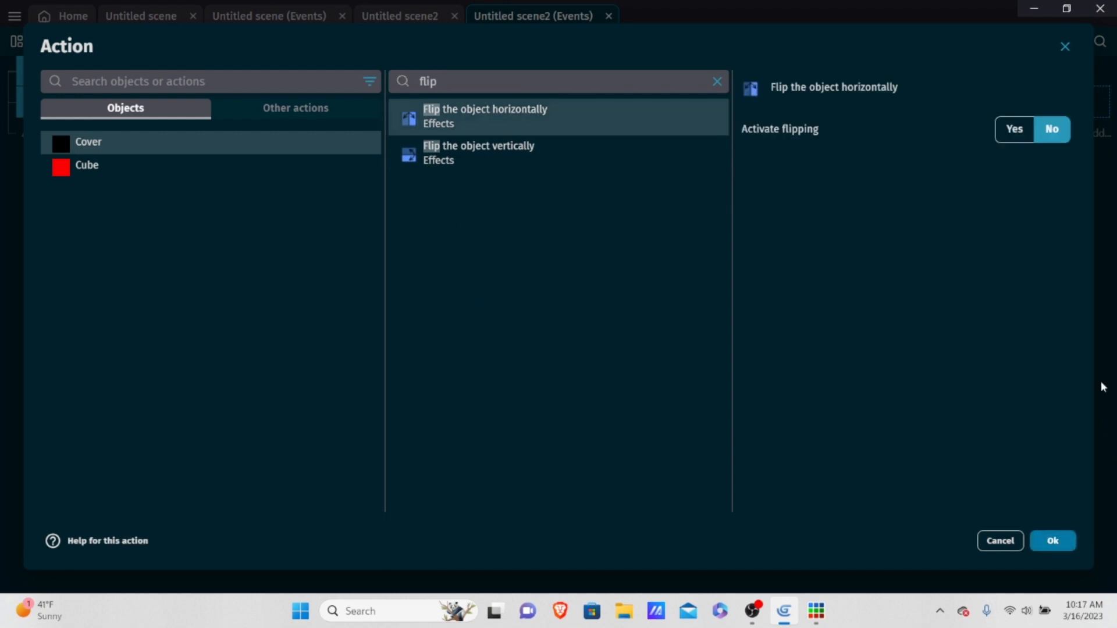
{"action": "left_click", "coordinate": [1015, 130]}
{"action": "left_click", "coordinate": [1053, 541]}
Add a Trigger once while true condition to the beginning-of-scene event.
{"action": "left_click", "coordinate": [72, 111]}
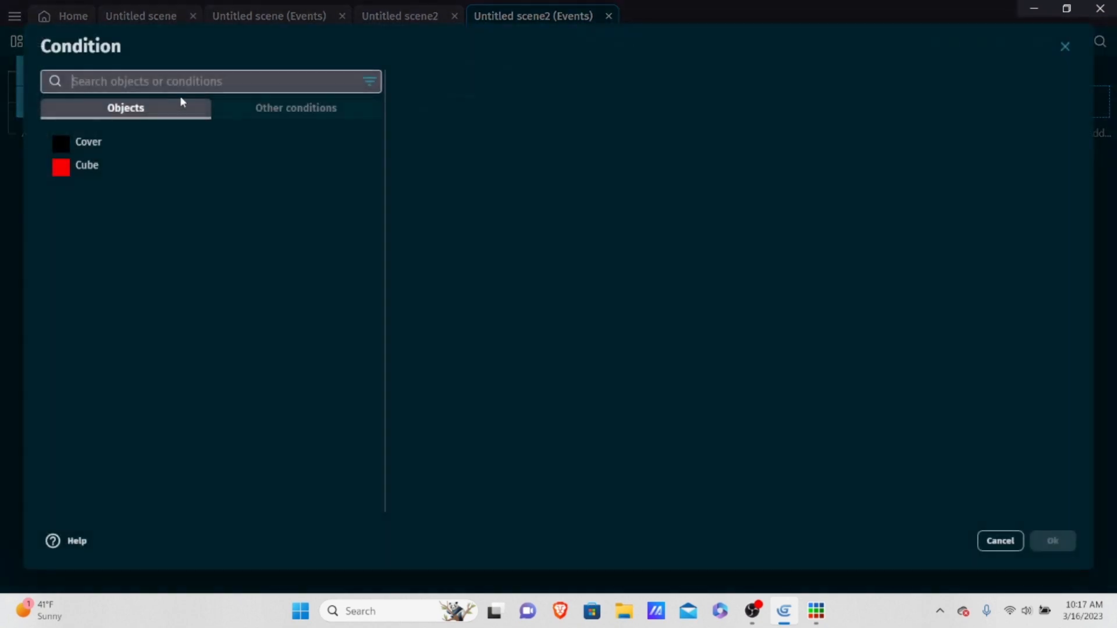
{"action": "left_click", "coordinate": [298, 108]}
{"action": "left_click", "coordinate": [111, 283]}
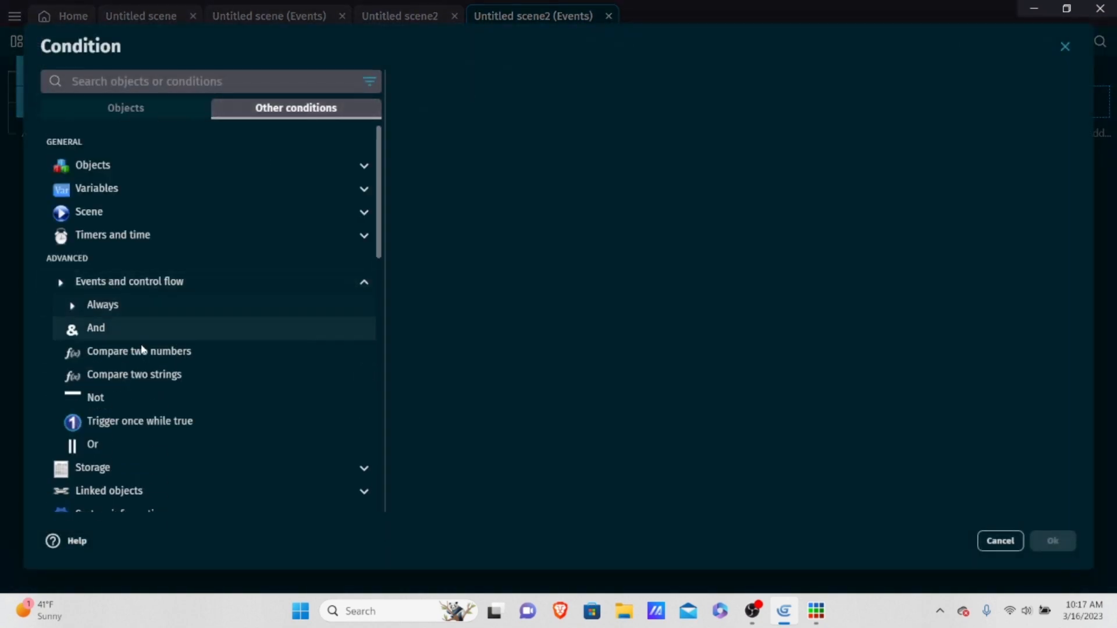
{"action": "left_click", "coordinate": [140, 421]}
{"action": "left_click", "coordinate": [1056, 541]}
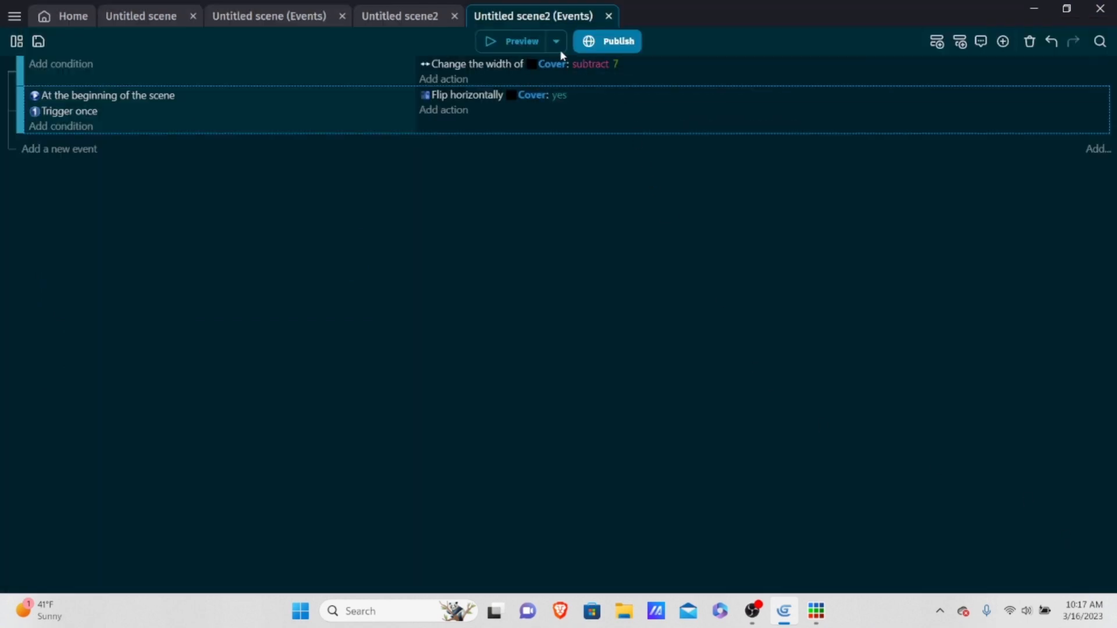
Preview the scene with the flipped Cover, and delete the Trigger once condition from the beginning-of-scene event.
{"action": "left_click", "coordinate": [516, 45]}
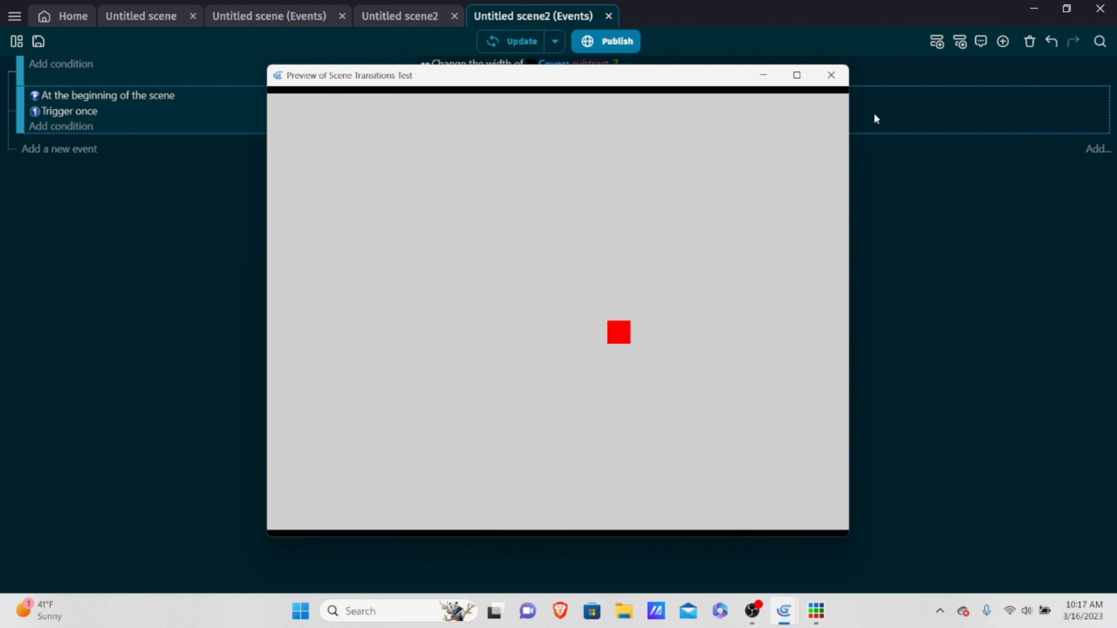
{"action": "left_click", "coordinate": [831, 76]}
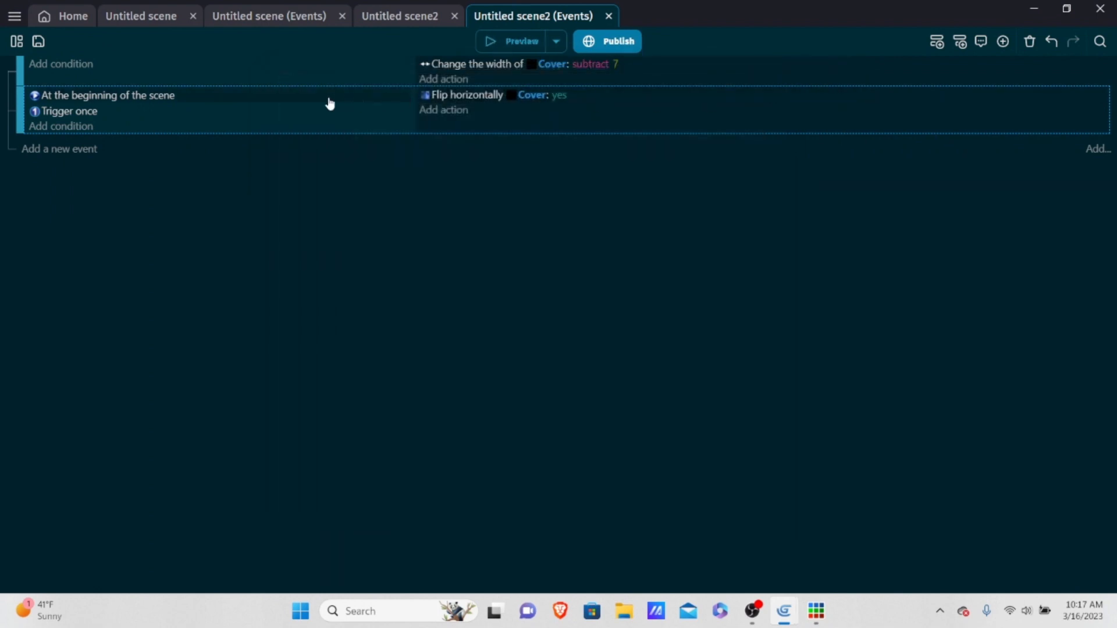
{"action": "left_click", "coordinate": [223, 114]}
{"action": "key", "text": "Delete"}
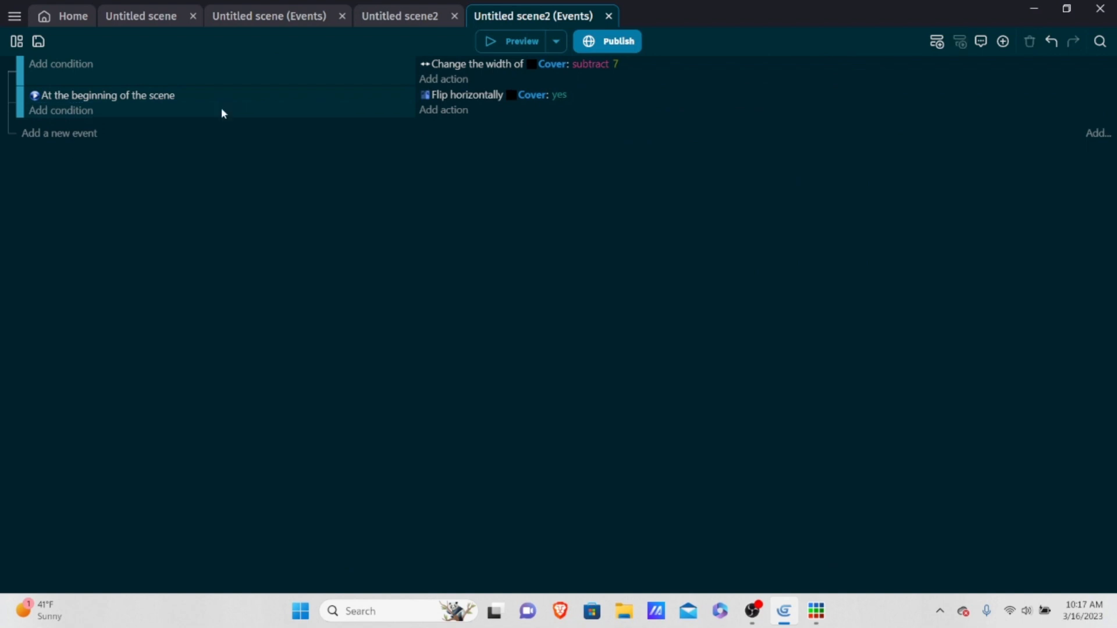
{"action": "left_click", "coordinate": [624, 100]}
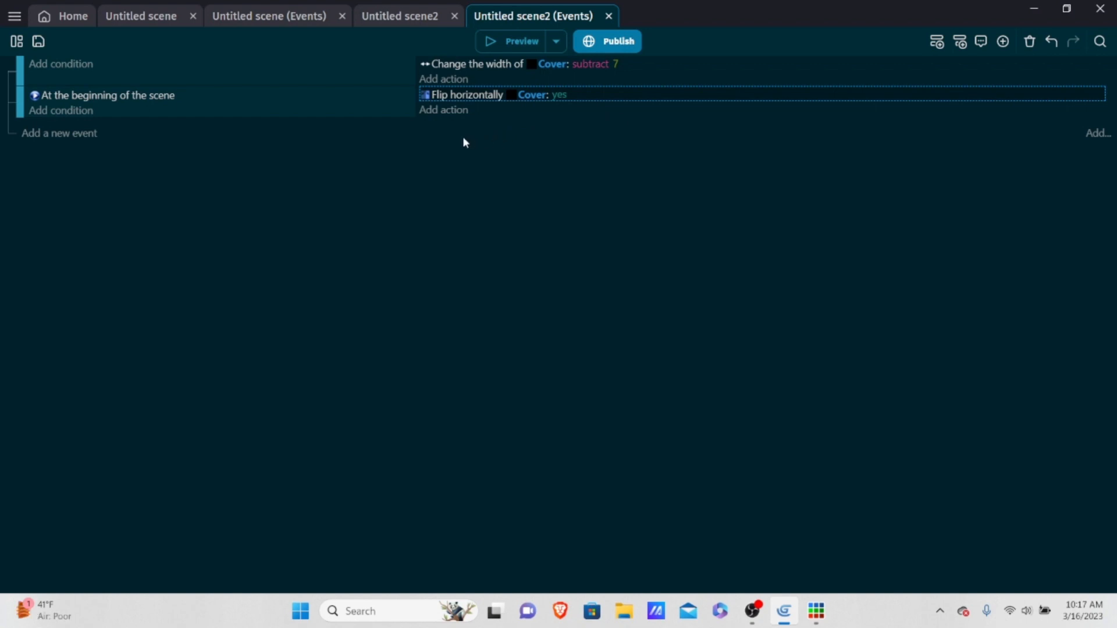
{"action": "left_click", "coordinate": [406, 17]}
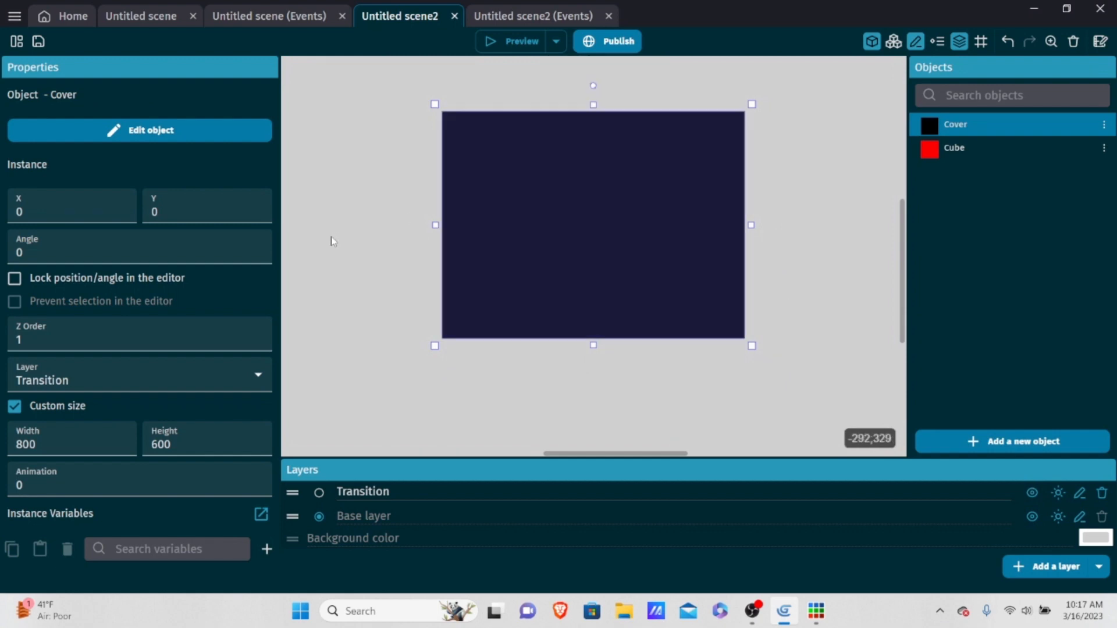
{"action": "left_click", "coordinate": [539, 14]}
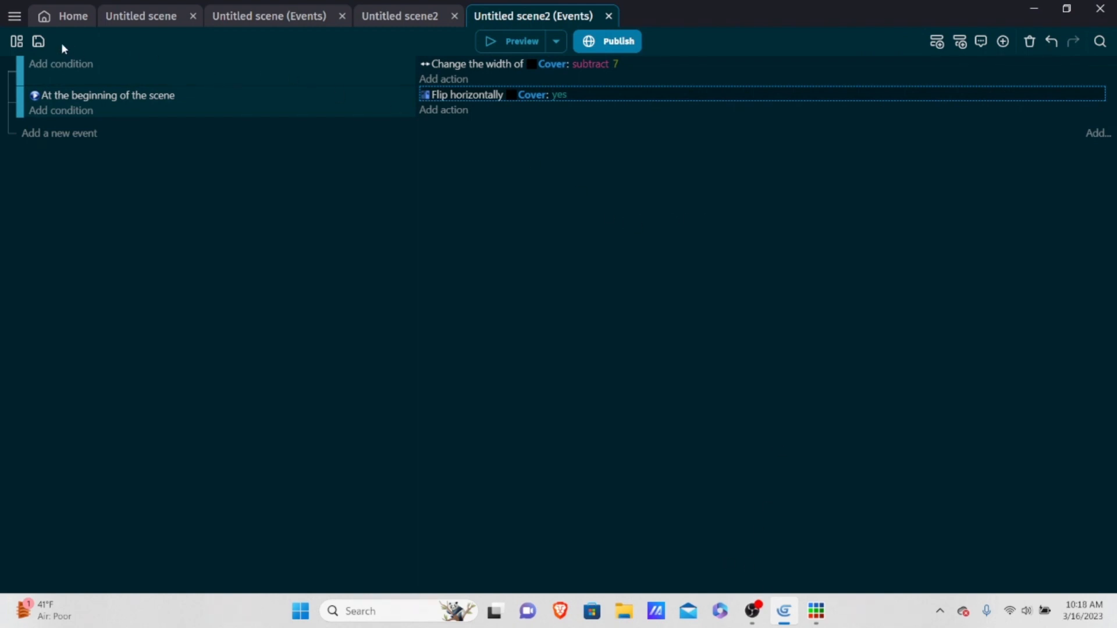
Duplicate Untitled scene in the project and open the events of the copy, Untitled scene3.
{"action": "left_click", "coordinate": [16, 41]}
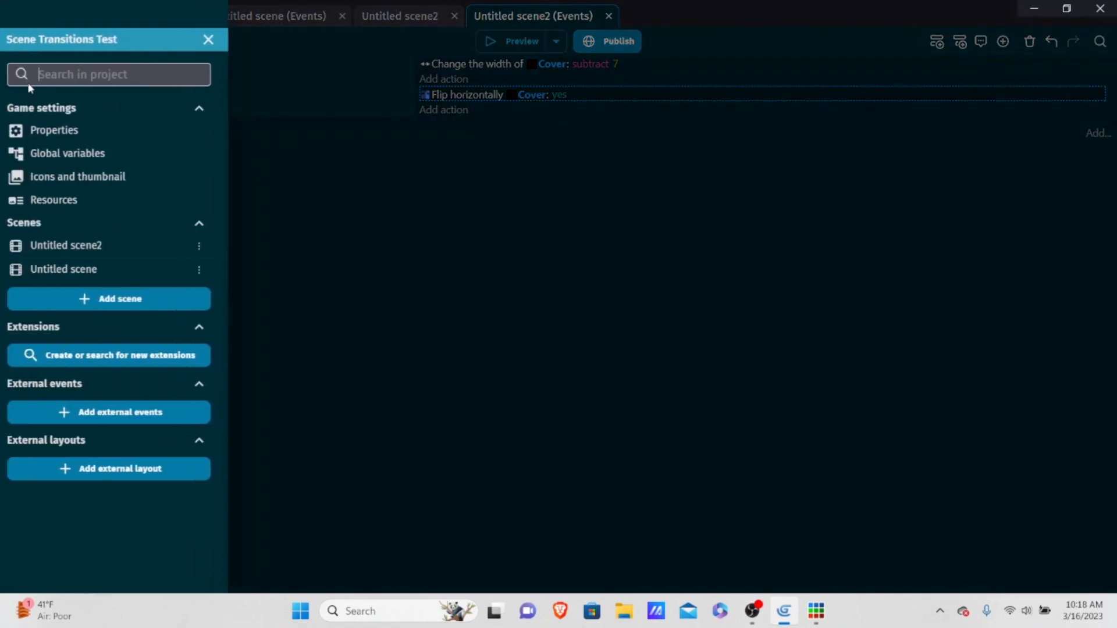
{"action": "right_click", "coordinate": [108, 262]}
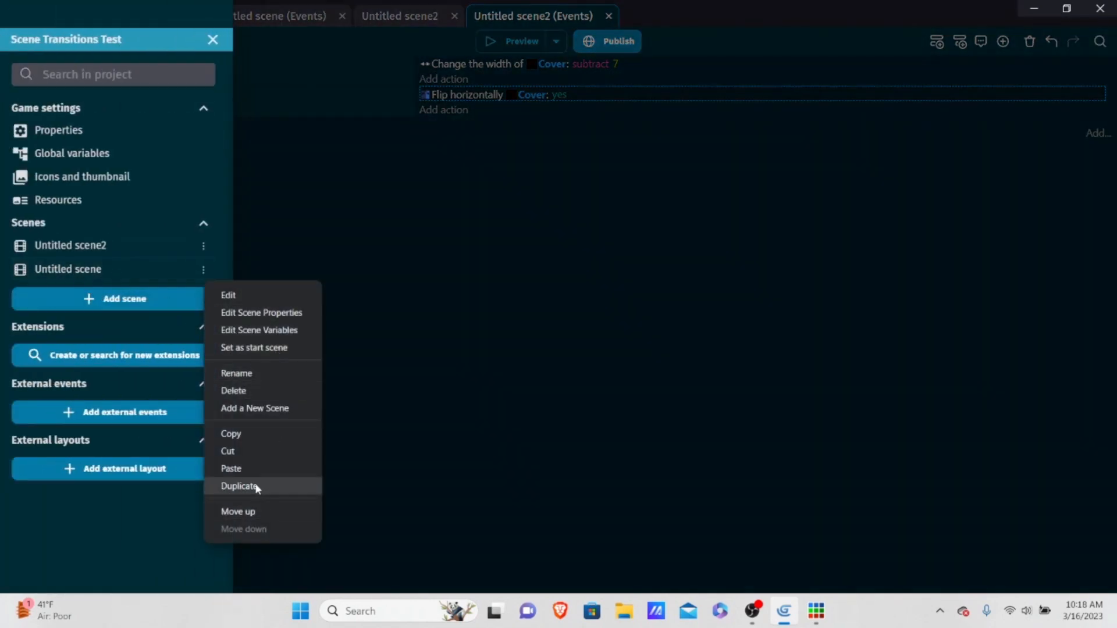
{"action": "left_click", "coordinate": [257, 487]}
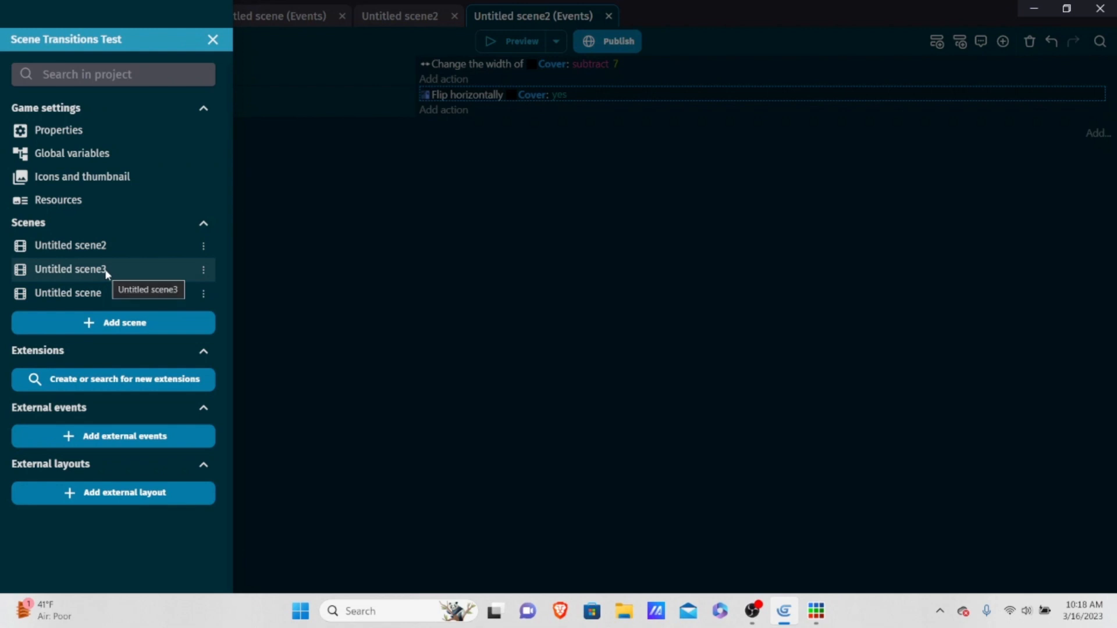
{"action": "left_click", "coordinate": [70, 269]}
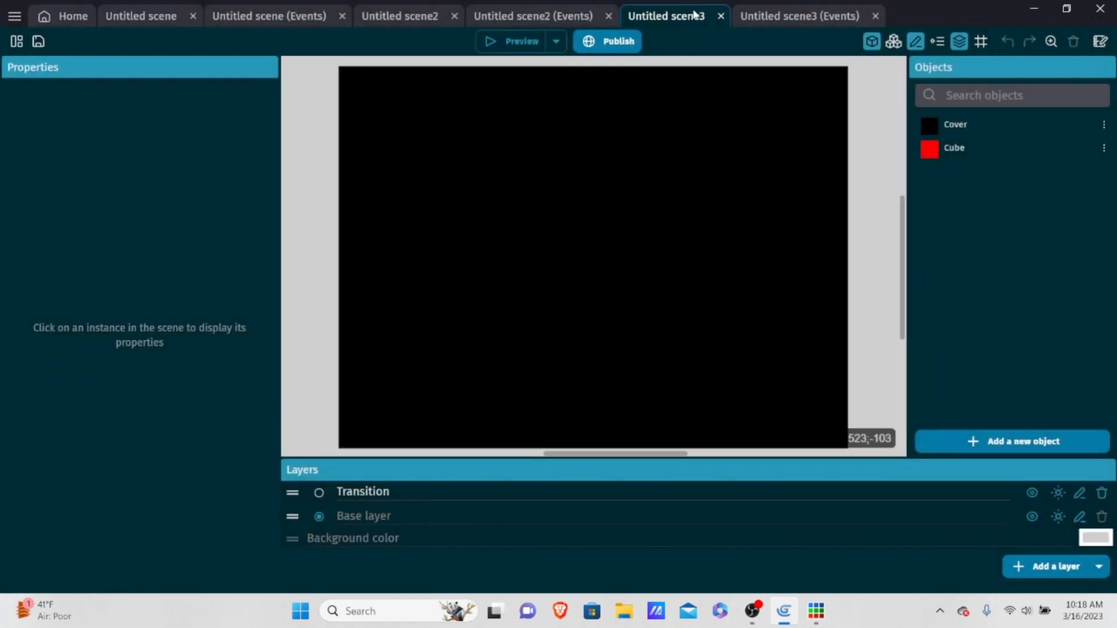
{"action": "left_click", "coordinate": [794, 17]}
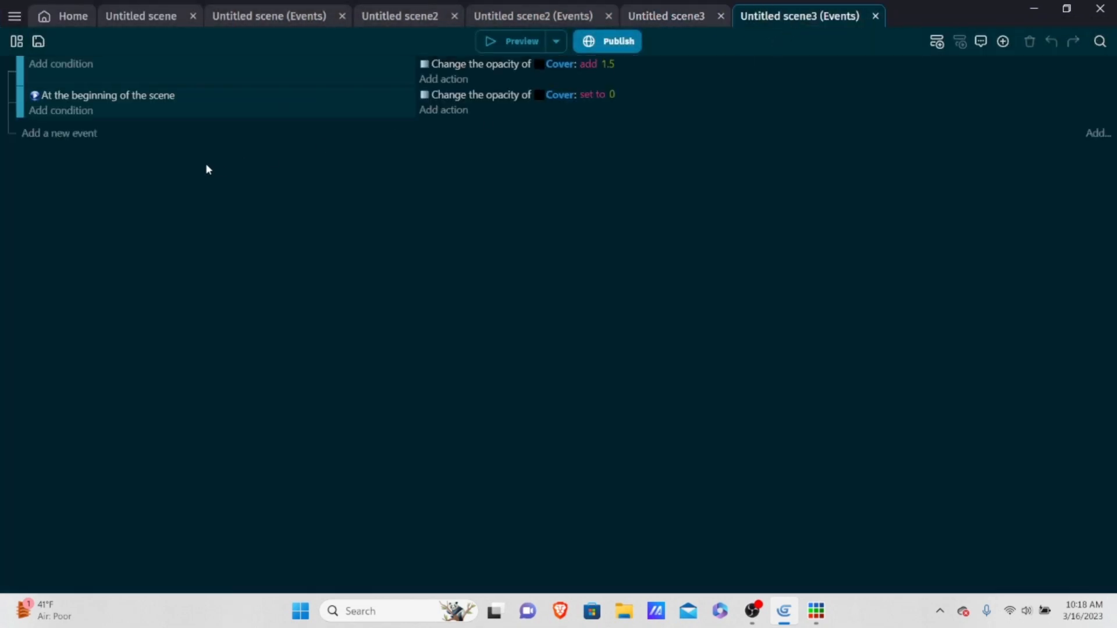
Delete the beginning-of-scene event and the remaining event's Cover opacity action from Untitled scene3.
{"action": "left_click", "coordinate": [301, 110]}
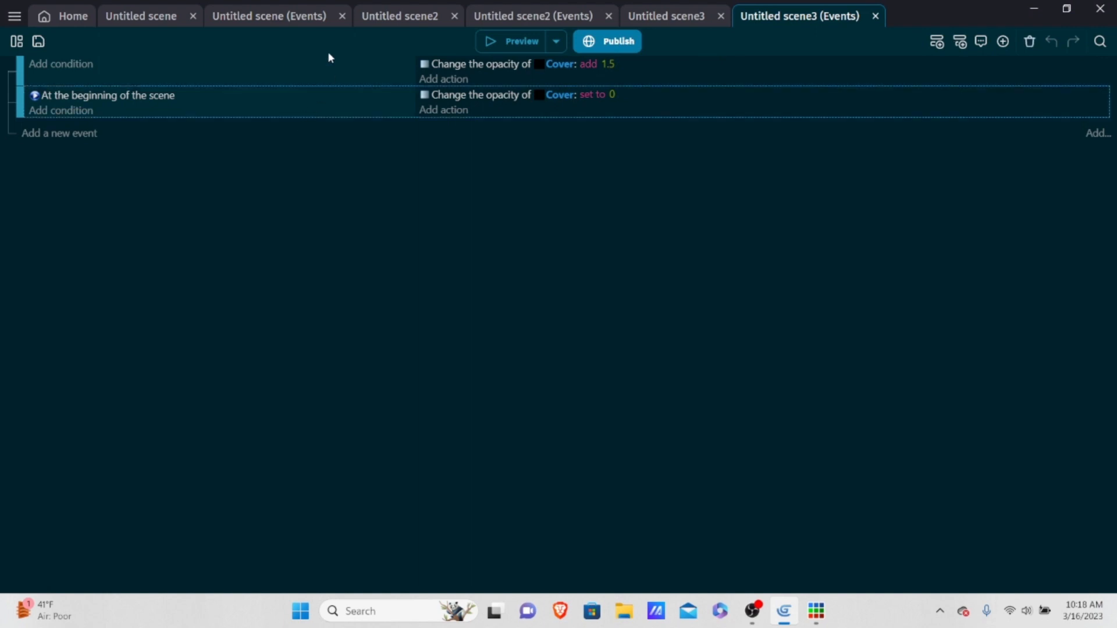
{"action": "key", "text": "Delete"}
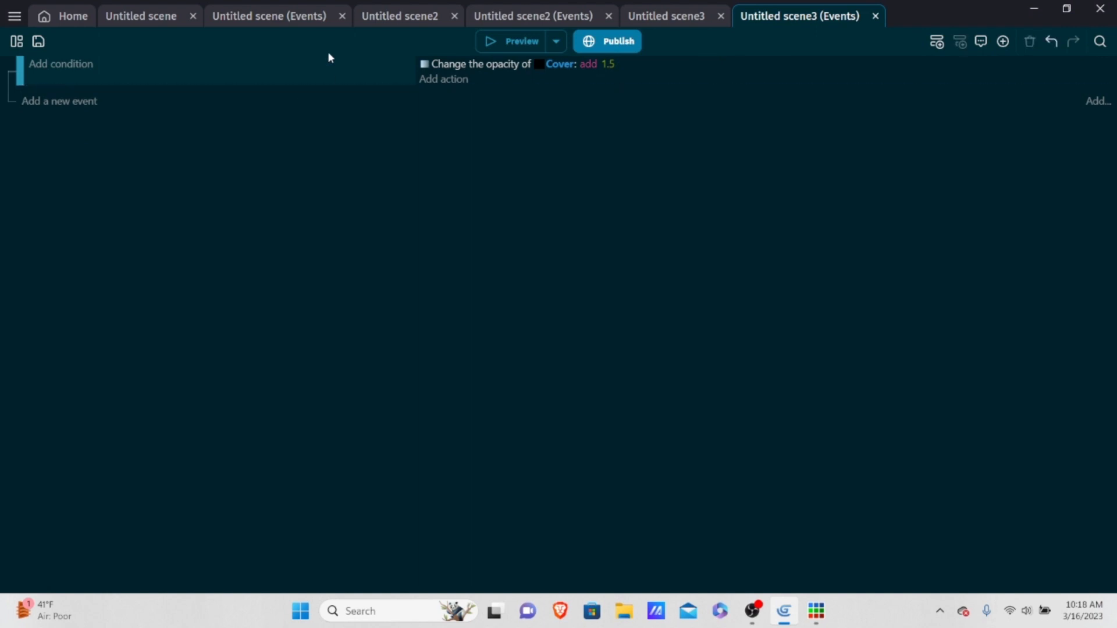
{"action": "left_click", "coordinate": [651, 65]}
{"action": "key", "text": "Delete"}
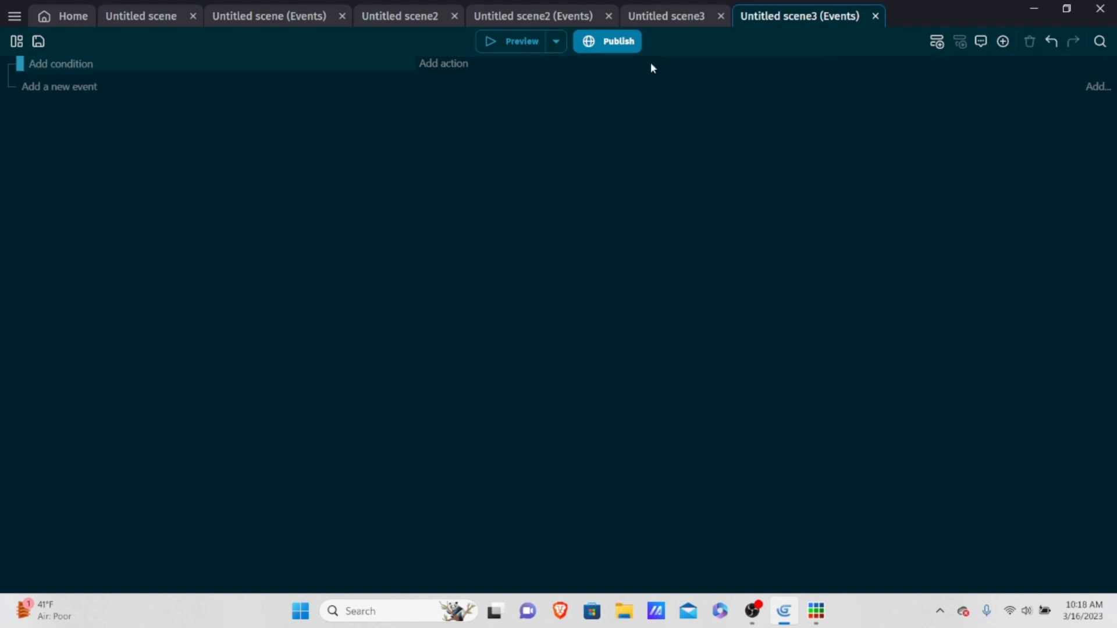
Move the Cover instance in Untitled scene3 to about X 82, Y 67.
{"action": "left_click", "coordinate": [669, 17]}
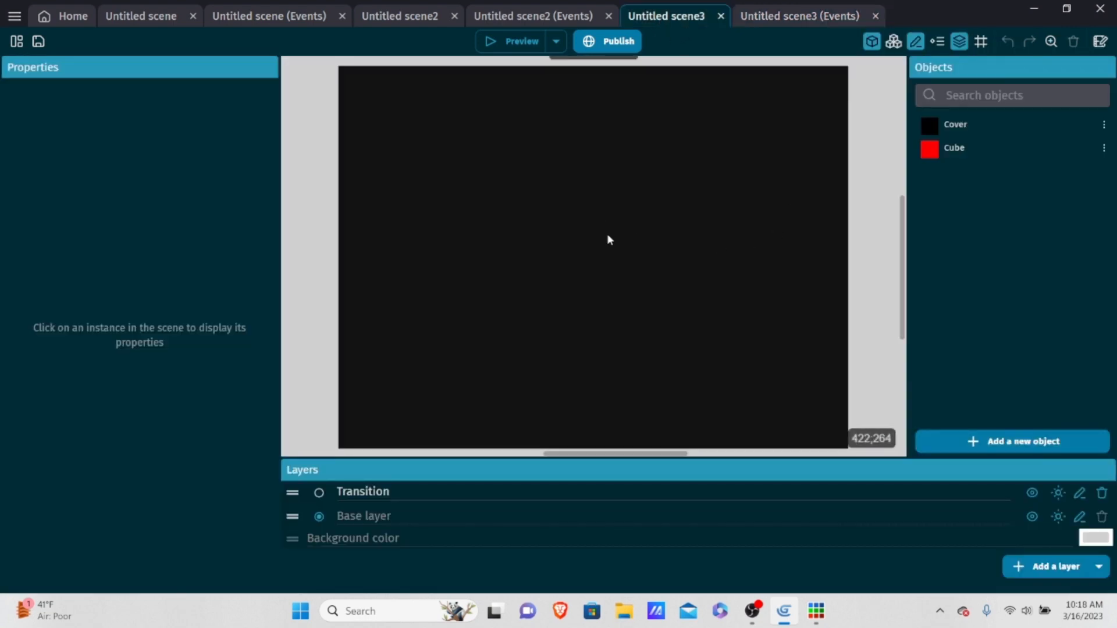
{"action": "left_click", "coordinate": [605, 241]}
{"action": "left_click_drag", "start_coordinate": [611, 227], "coordinate": [710, 201]}
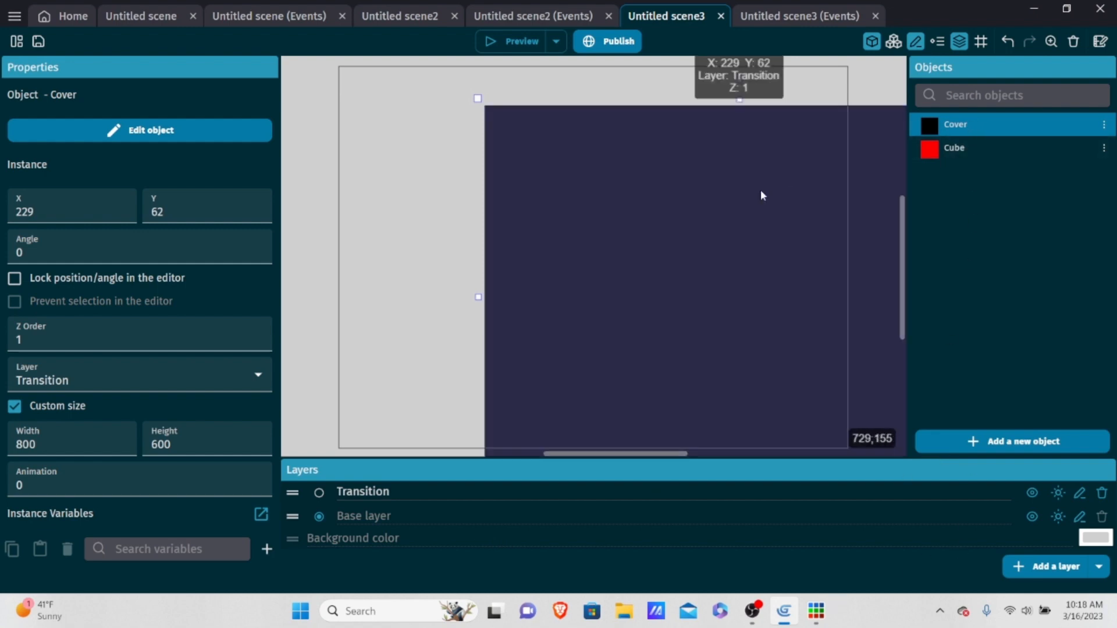
{"action": "left_click_drag", "start_coordinate": [690, 224], "coordinate": [596, 227]}
{"action": "double_click", "coordinate": [596, 232]}
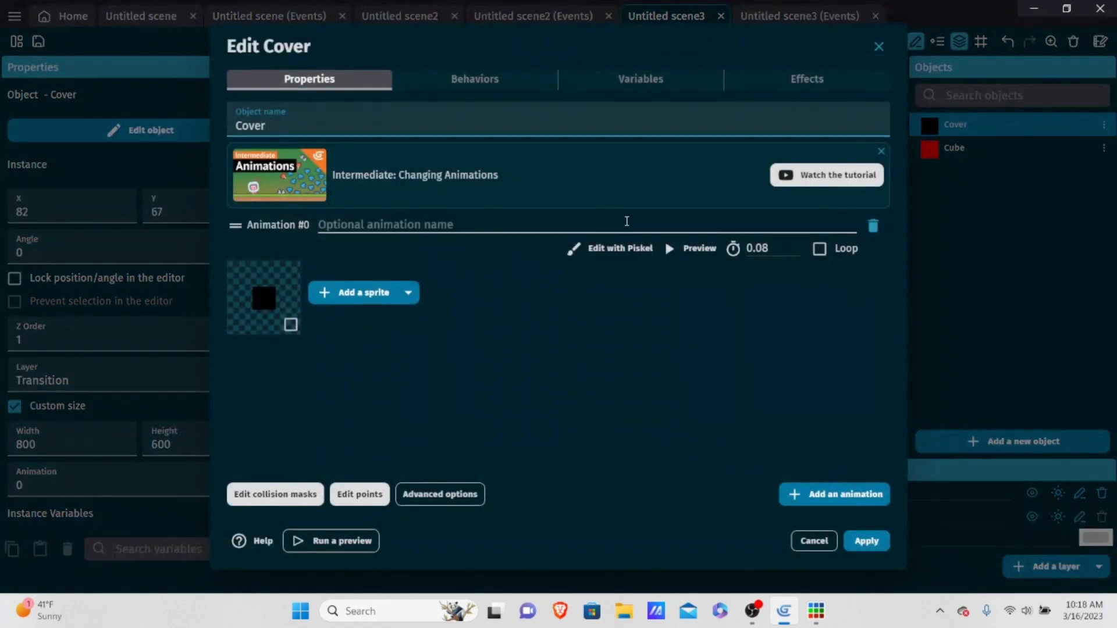
{"action": "left_click", "coordinate": [620, 248]}
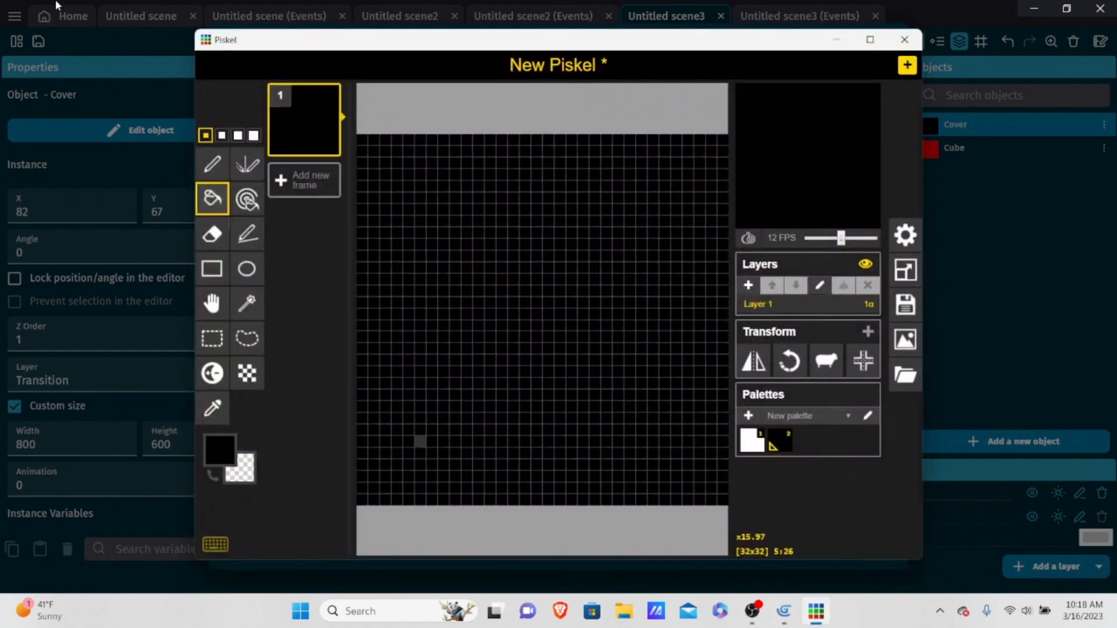
{"action": "left_click", "coordinate": [838, 41]}
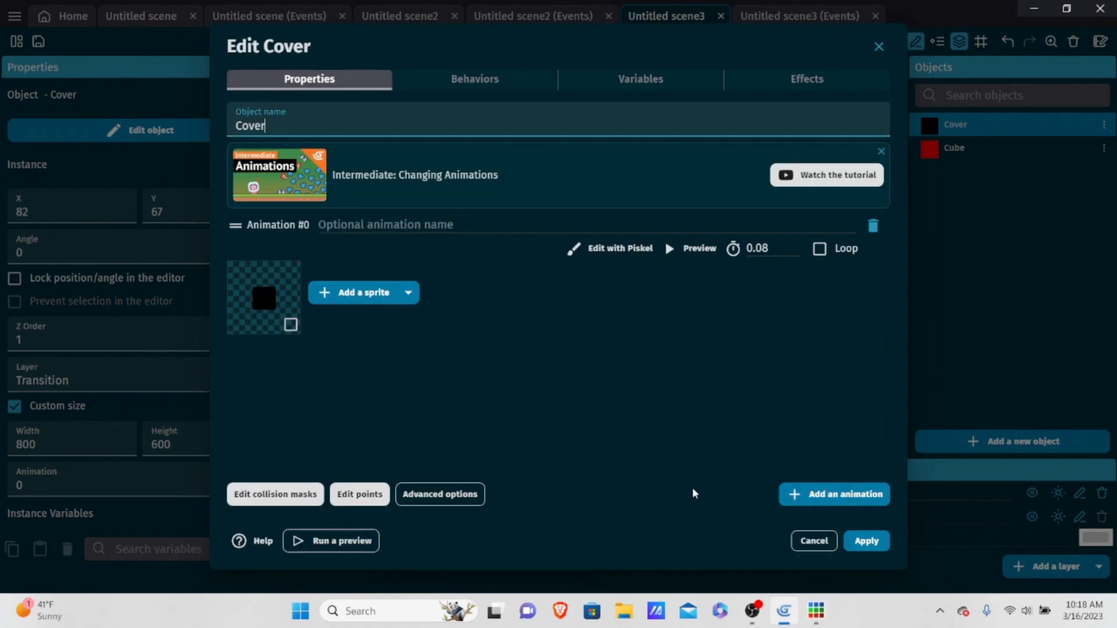
{"action": "left_click", "coordinate": [829, 541]}
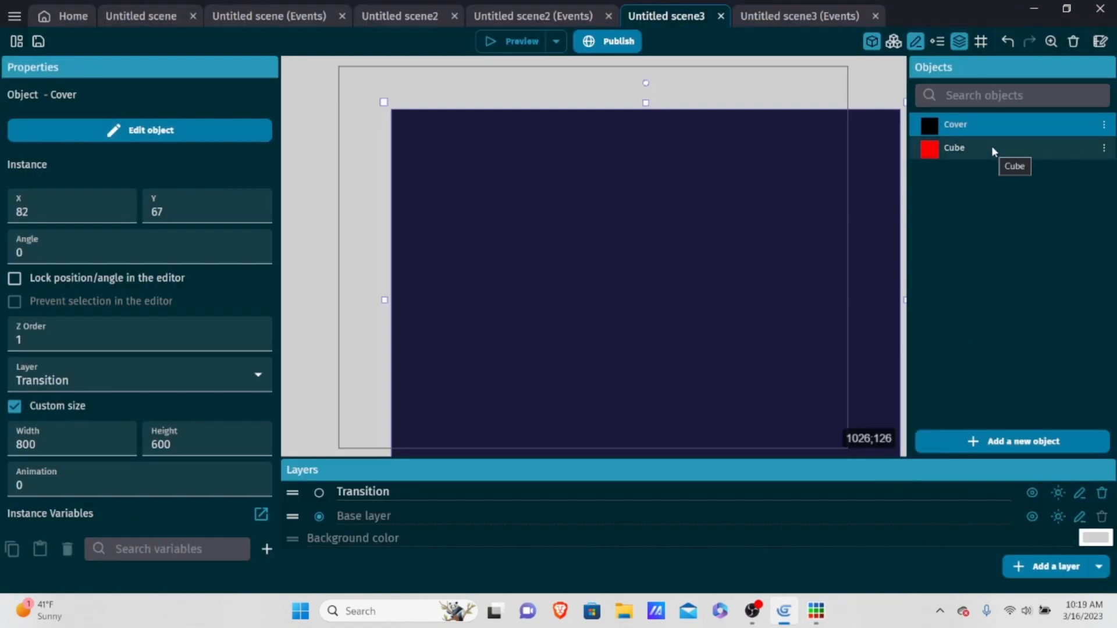
Remove the black sprite from Cover's Animation #0, and delete the Cover instance from Untitled scene3.
{"action": "double_click", "coordinate": [957, 125]}
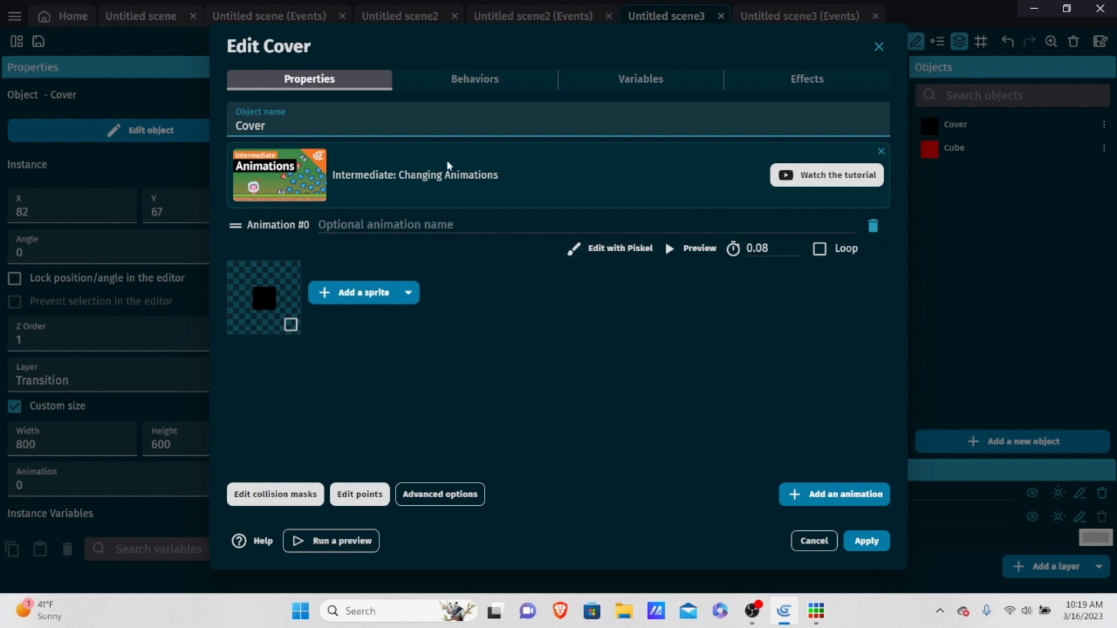
{"action": "left_click", "coordinate": [408, 293]}
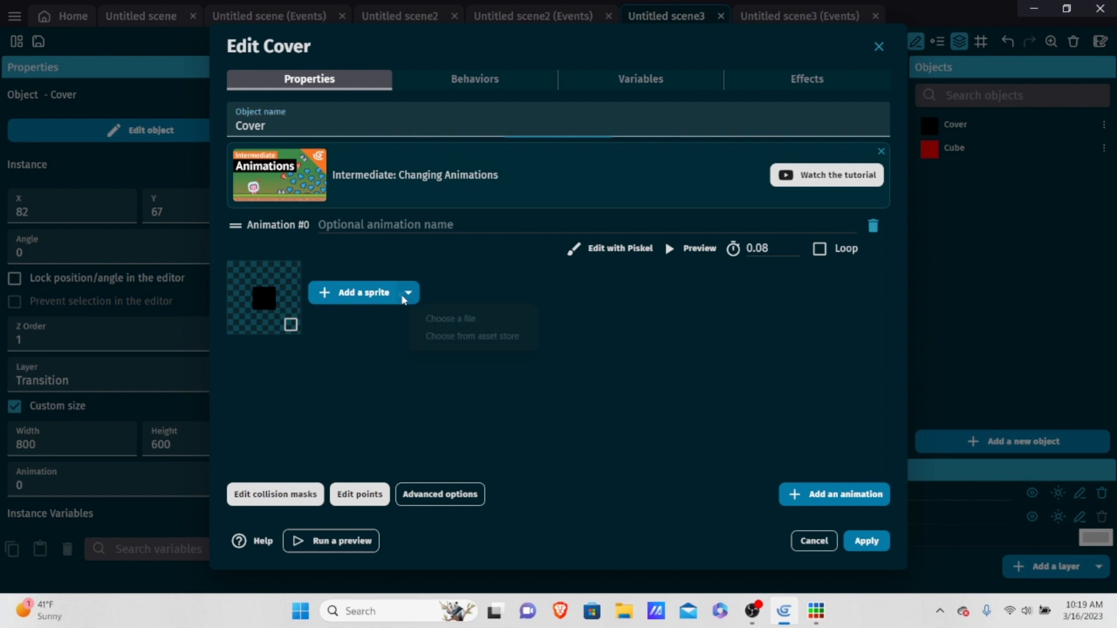
{"action": "left_click", "coordinate": [287, 324]}
{"action": "right_click", "coordinate": [283, 296]}
{"action": "left_click", "coordinate": [334, 301]}
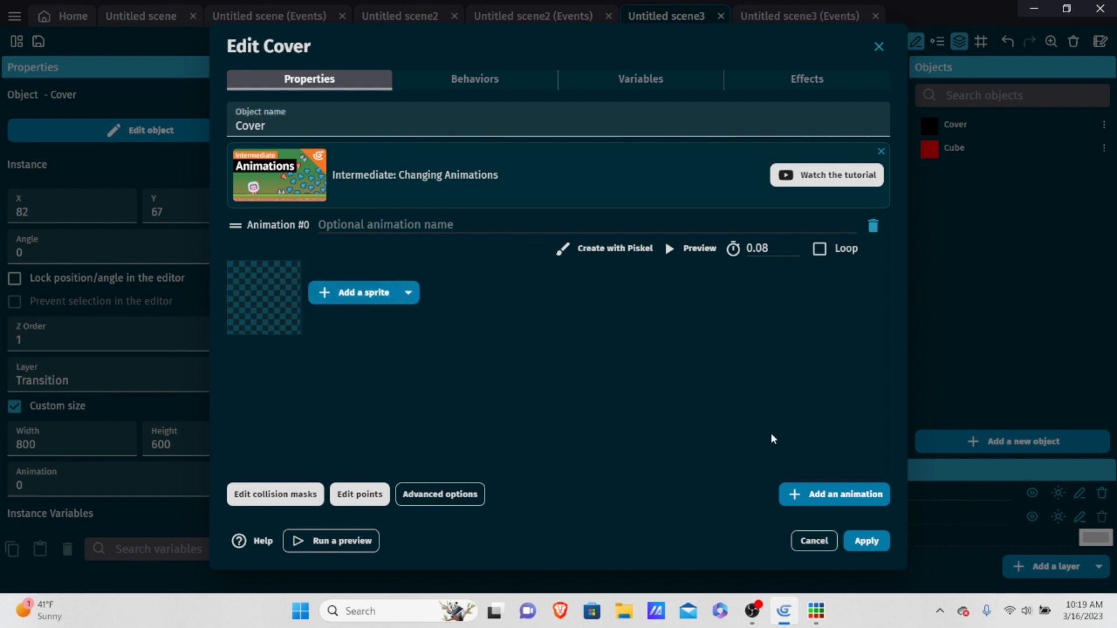
{"action": "left_click", "coordinate": [866, 541]}
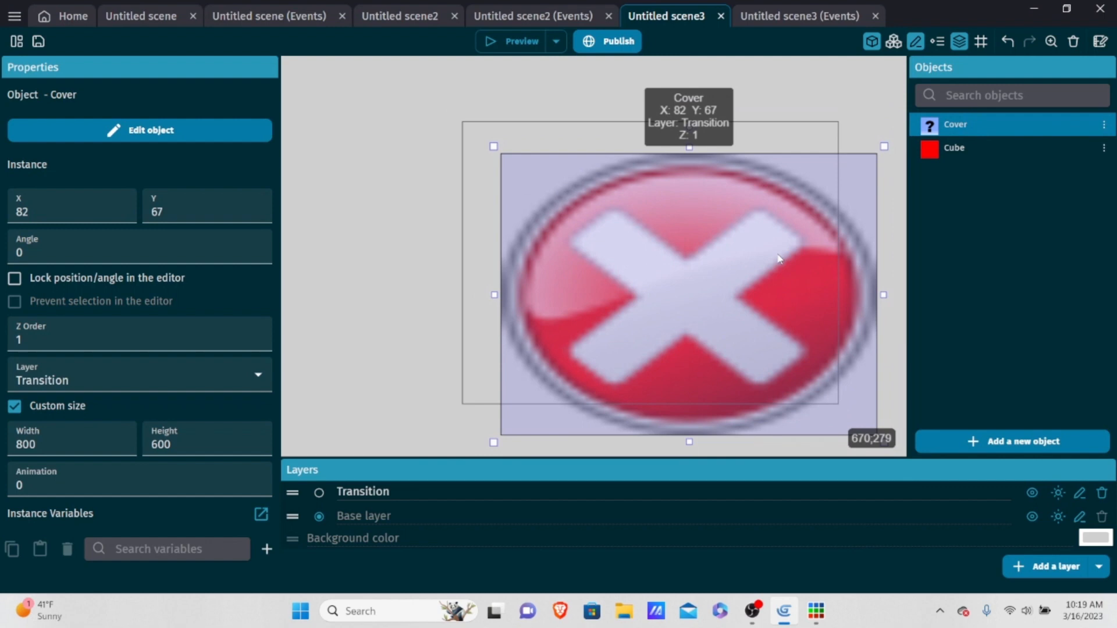
{"action": "key", "text": "Delete"}
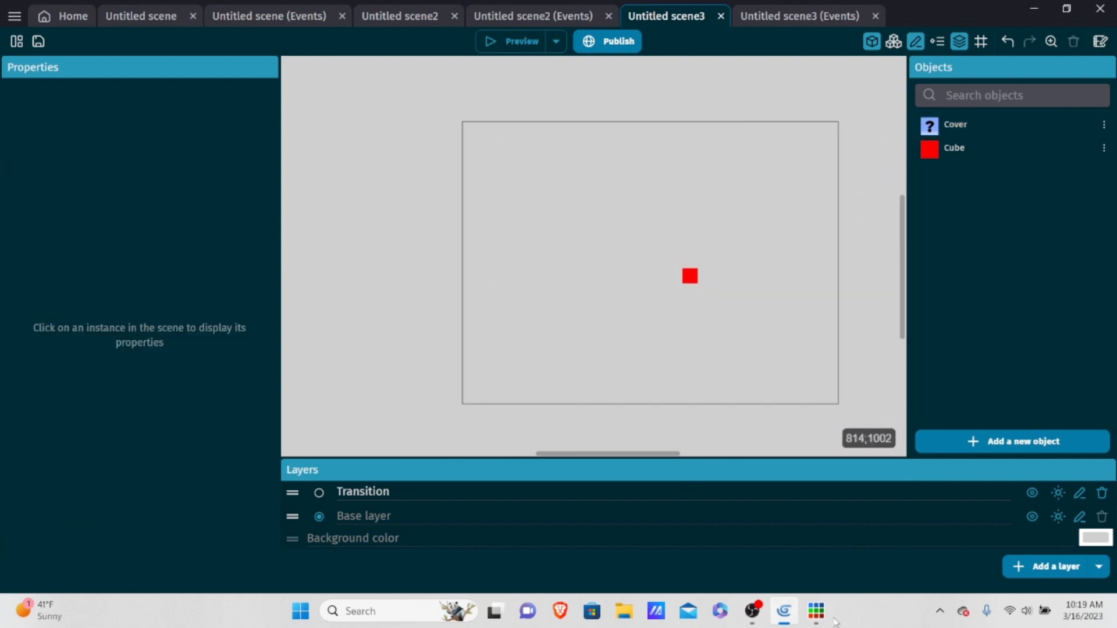
Switch to Piskel, apply the 32 × 32 px canvas size, and set up the Pencil tool with white as primary colour.
{"action": "left_click", "coordinate": [816, 611]}
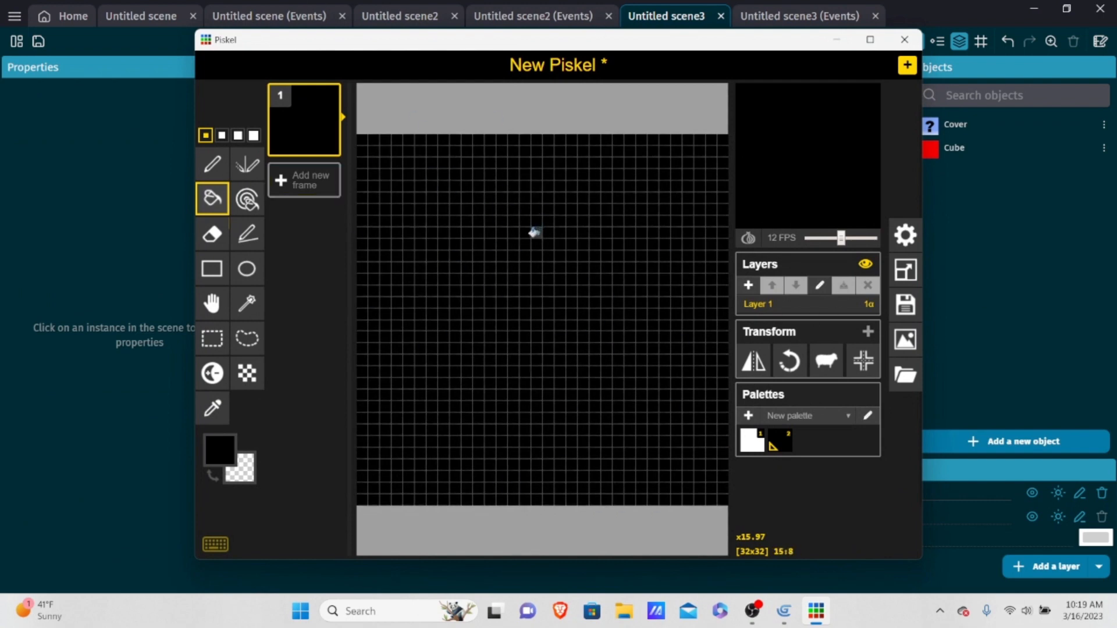
{"action": "left_click", "coordinate": [750, 447]}
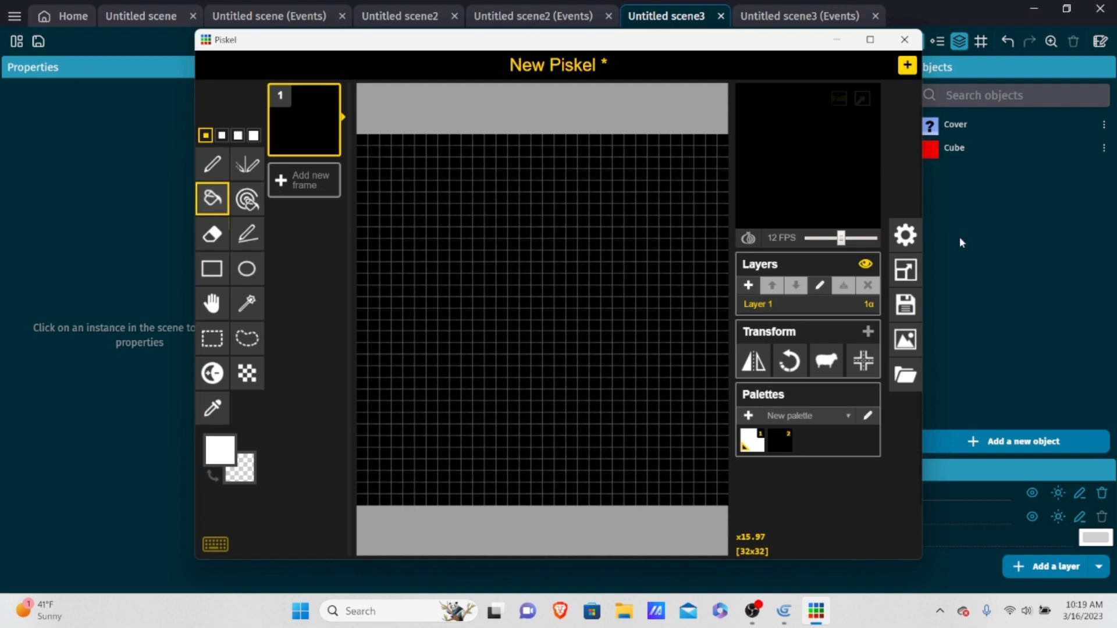
{"action": "left_click", "coordinate": [912, 270]}
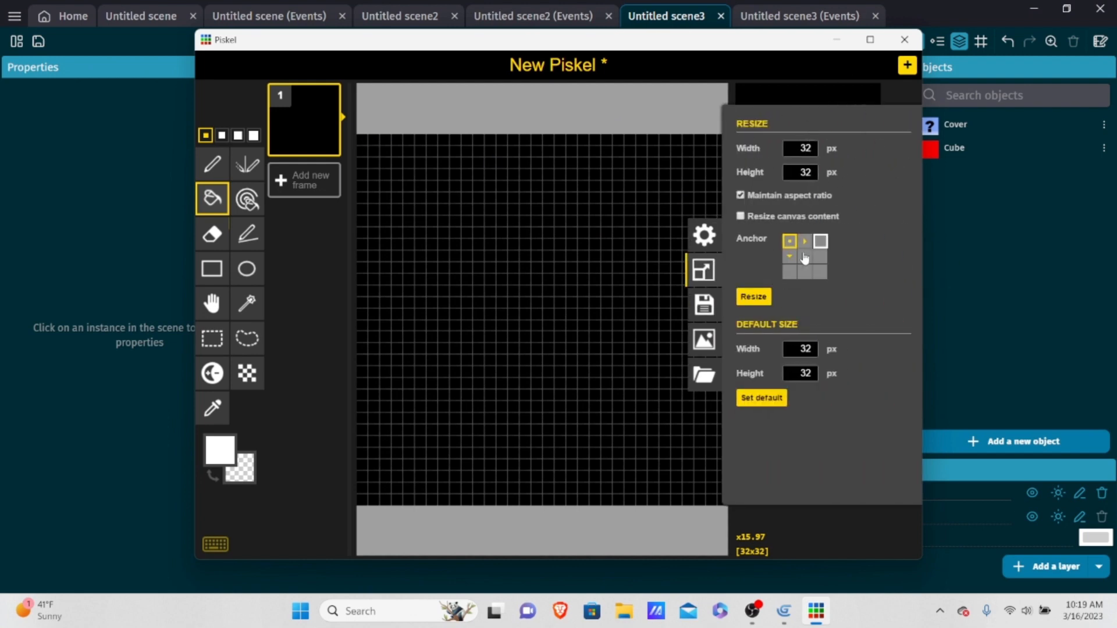
{"action": "left_click", "coordinate": [753, 296]}
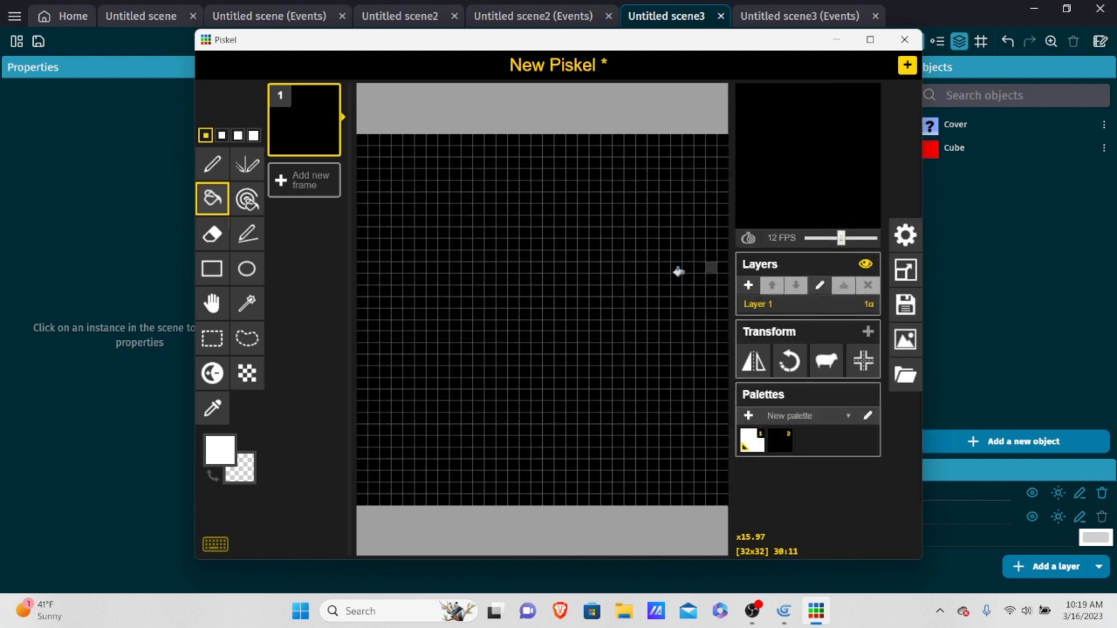
{"action": "scroll", "coordinate": [369, 170], "scroll_direction": "down", "scroll_amount": 2}
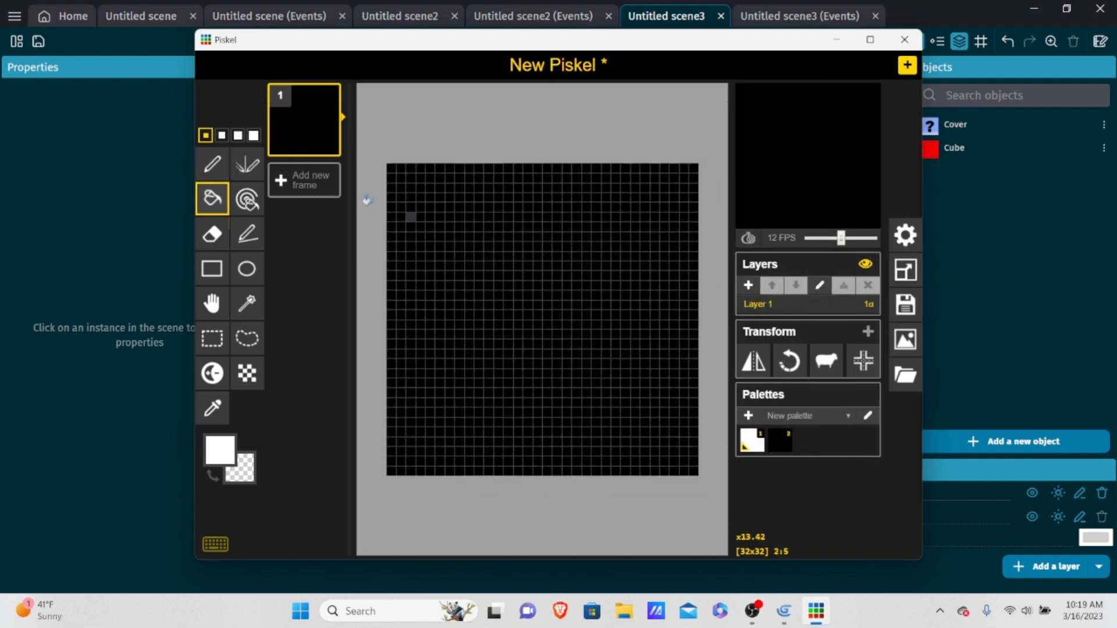
{"action": "left_click", "coordinate": [212, 164]}
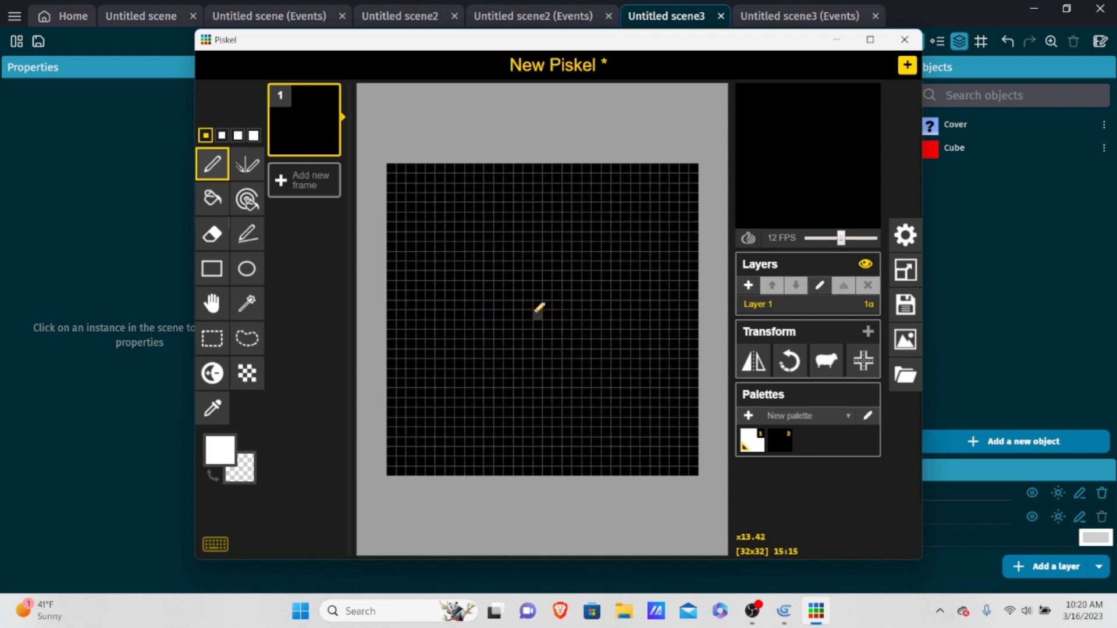
Draw a white 2 × 2 pixel block at the centre of frame 1.
{"action": "mouse_move", "coordinate": [537, 313]}
{"action": "left_mouse_down"}
{"action": "mouse_move", "coordinate": [547, 313]}
{"action": "mouse_move", "coordinate": [541, 324]}
{"action": "left_mouse_up"}
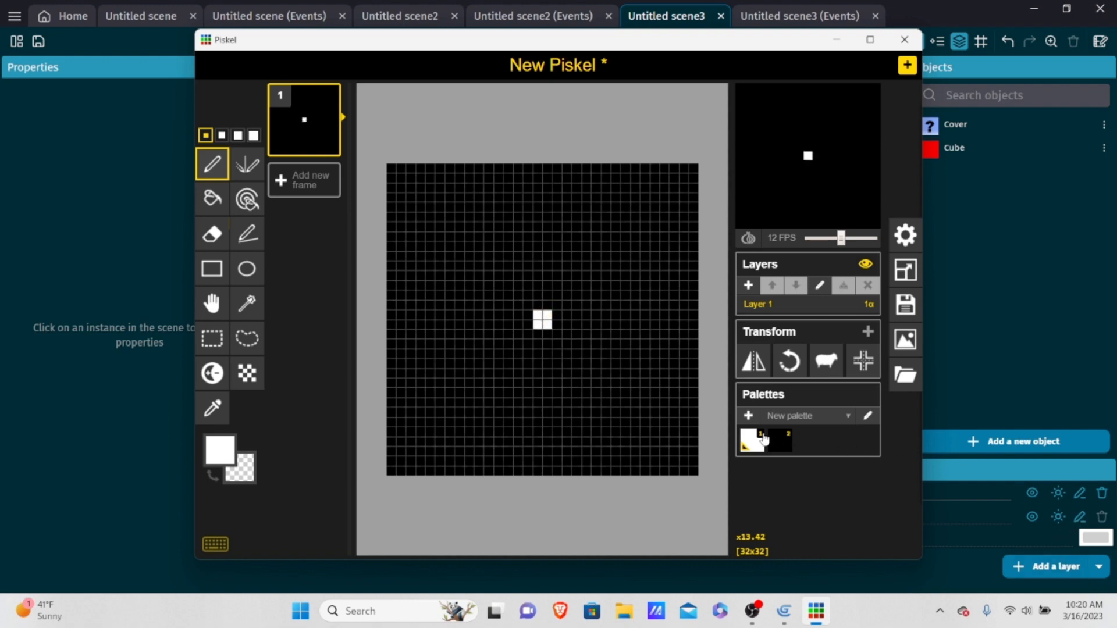
{"action": "scroll", "coordinate": [643, 320], "scroll_direction": "down", "scroll_amount": 2}
{"action": "scroll", "coordinate": [594, 351], "scroll_direction": "up", "scroll_amount": 5}
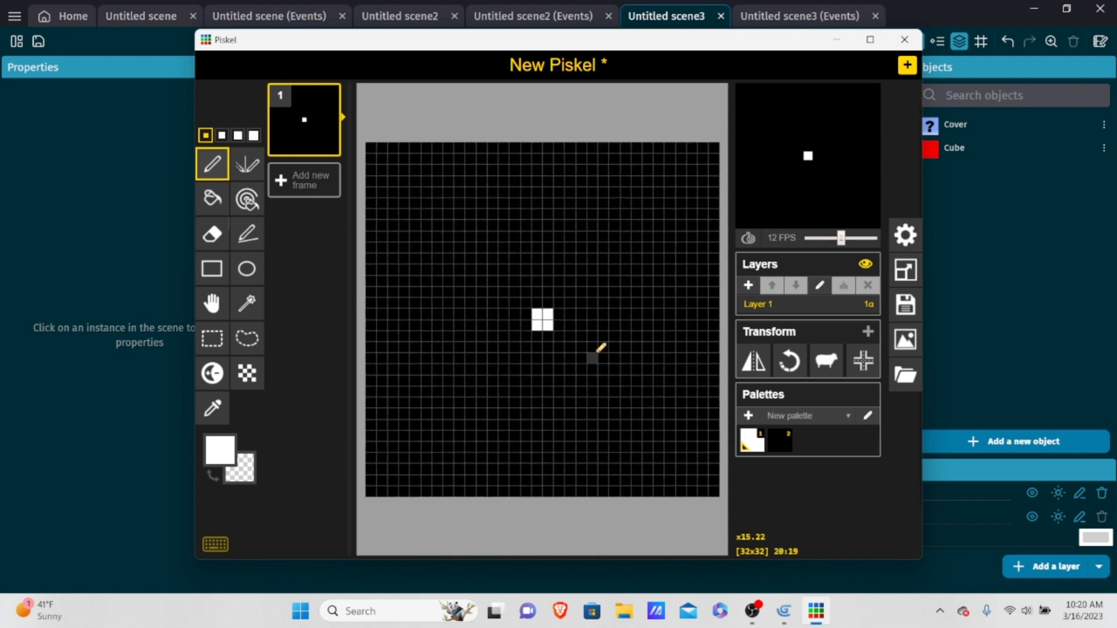
{"action": "scroll", "coordinate": [596, 339], "scroll_direction": "down", "scroll_amount": 4}
{"action": "scroll", "coordinate": [588, 334], "scroll_direction": "up", "scroll_amount": 3}
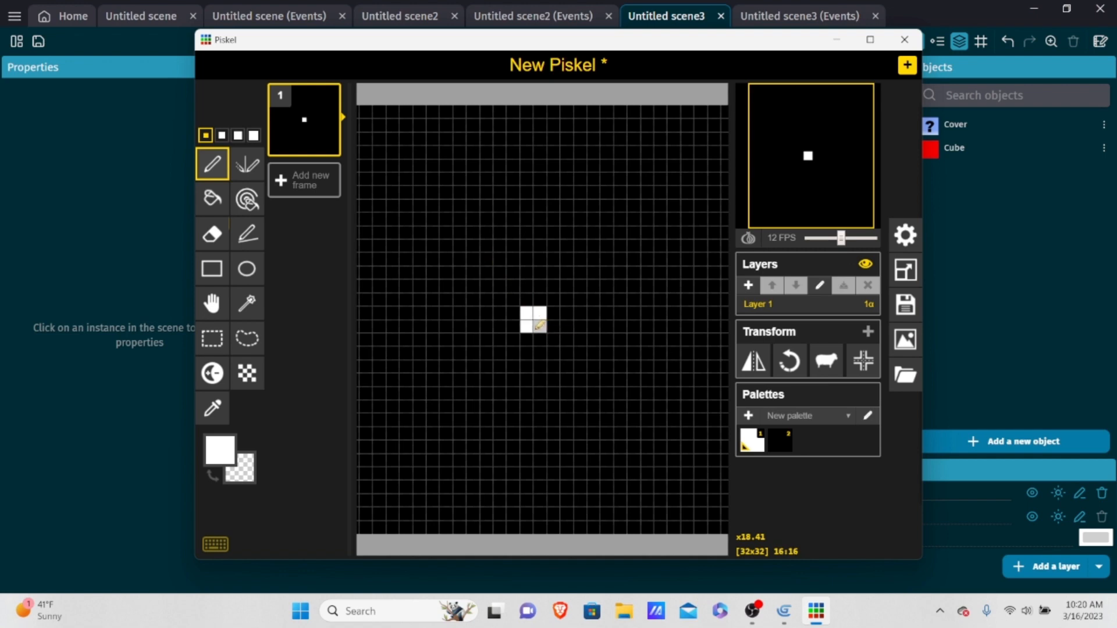
Erase the central 2 × 2 pixel block of frame 1 to transparency.
{"action": "mouse_move", "coordinate": [537, 330]}
{"action": "right_mouse_down"}
{"action": "mouse_move", "coordinate": [531, 316]}
{"action": "mouse_move", "coordinate": [542, 320]}
{"action": "right_mouse_up"}
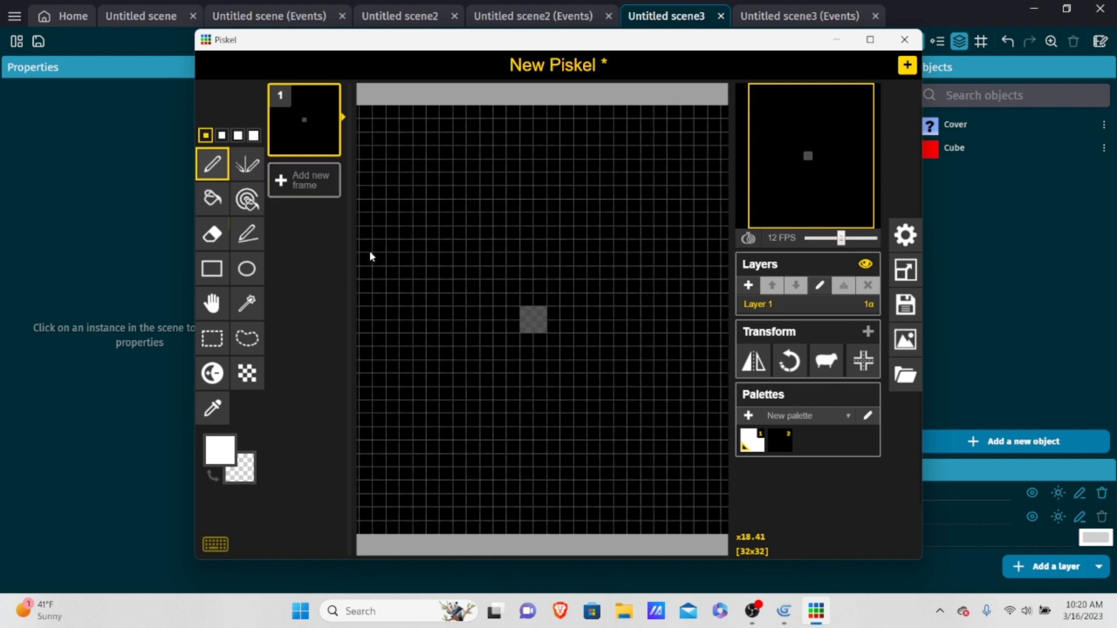
{"action": "scroll", "coordinate": [499, 299], "scroll_direction": "down", "scroll_amount": 2}
{"action": "scroll", "coordinate": [506, 299], "scroll_direction": "up", "scroll_amount": 3}
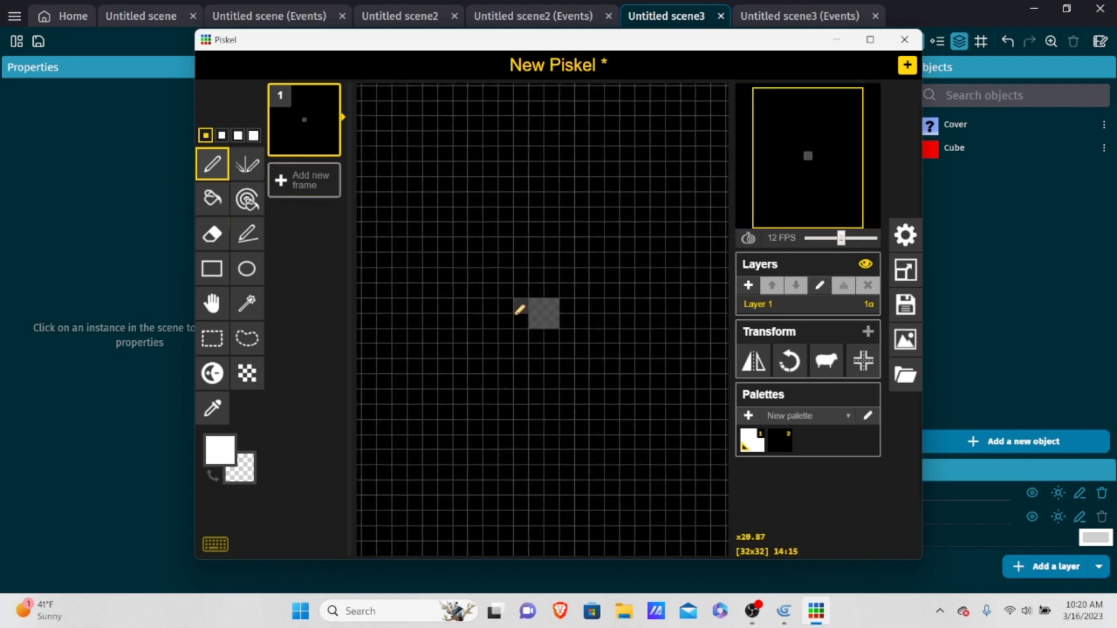
{"action": "scroll", "coordinate": [519, 309], "scroll_direction": "down", "scroll_amount": 3}
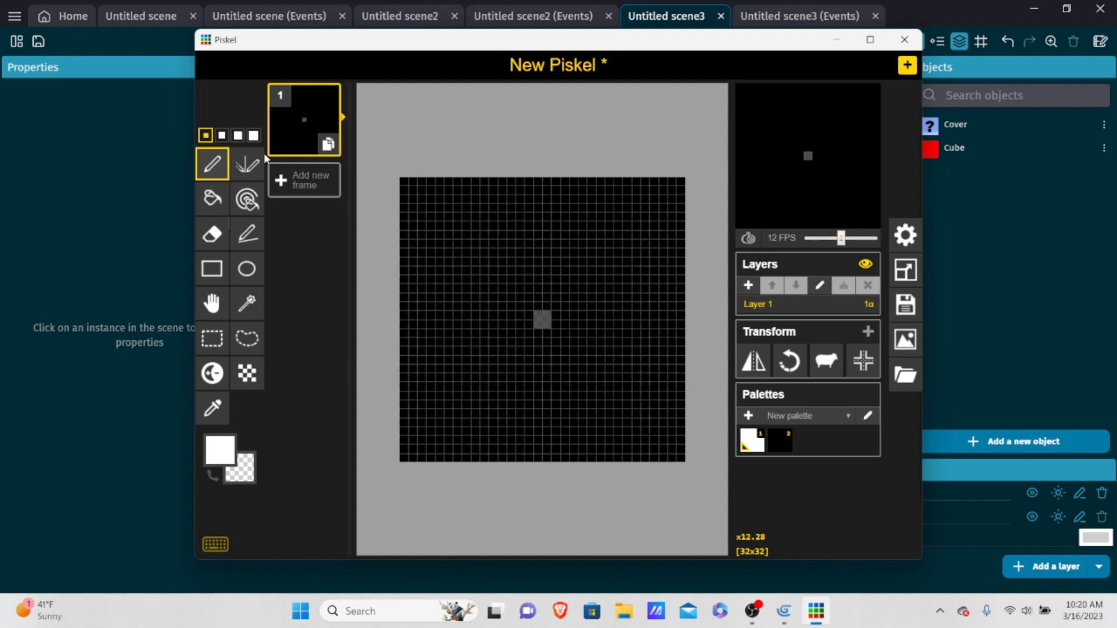
Duplicate frame 1 and erase the surrounding pixel ring in the copy, enlarging its central hole to 4 × 4 pixels.
{"action": "left_click", "coordinate": [329, 146]}
{"action": "scroll", "coordinate": [542, 319], "scroll_direction": "up", "scroll_amount": 4}
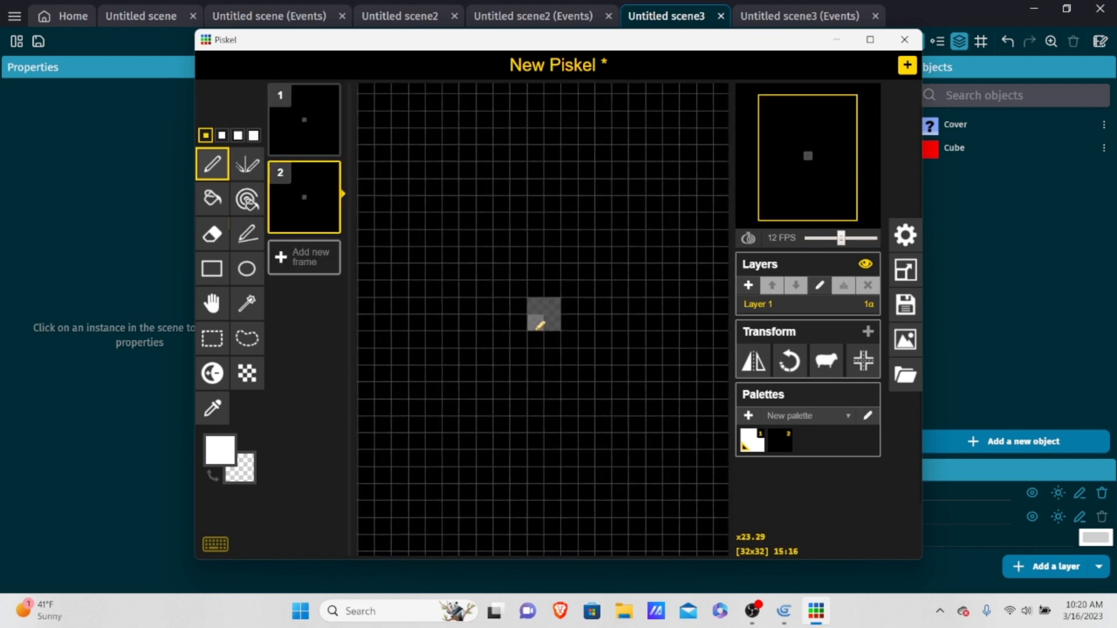
{"action": "scroll", "coordinate": [538, 327], "scroll_direction": "up", "scroll_amount": 1}
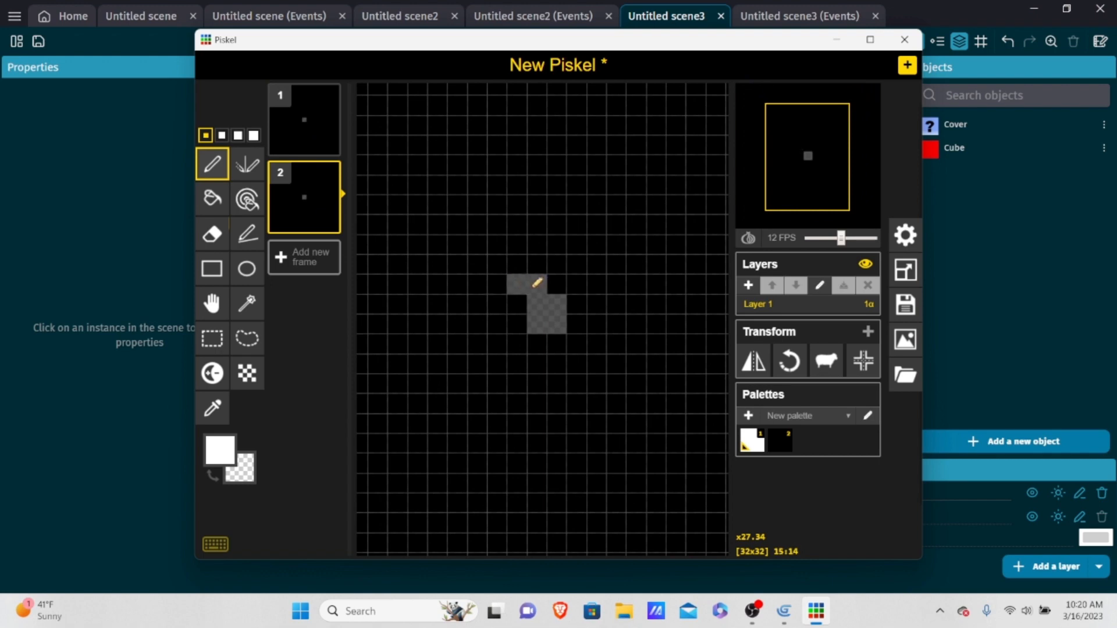
{"action": "mouse_move", "coordinate": [537, 283]}
{"action": "left_mouse_down"}
{"action": "mouse_move", "coordinate": [581, 280]}
{"action": "mouse_move", "coordinate": [574, 332]}
{"action": "mouse_move", "coordinate": [541, 343]}
{"action": "mouse_move", "coordinate": [518, 289]}
{"action": "left_mouse_up"}
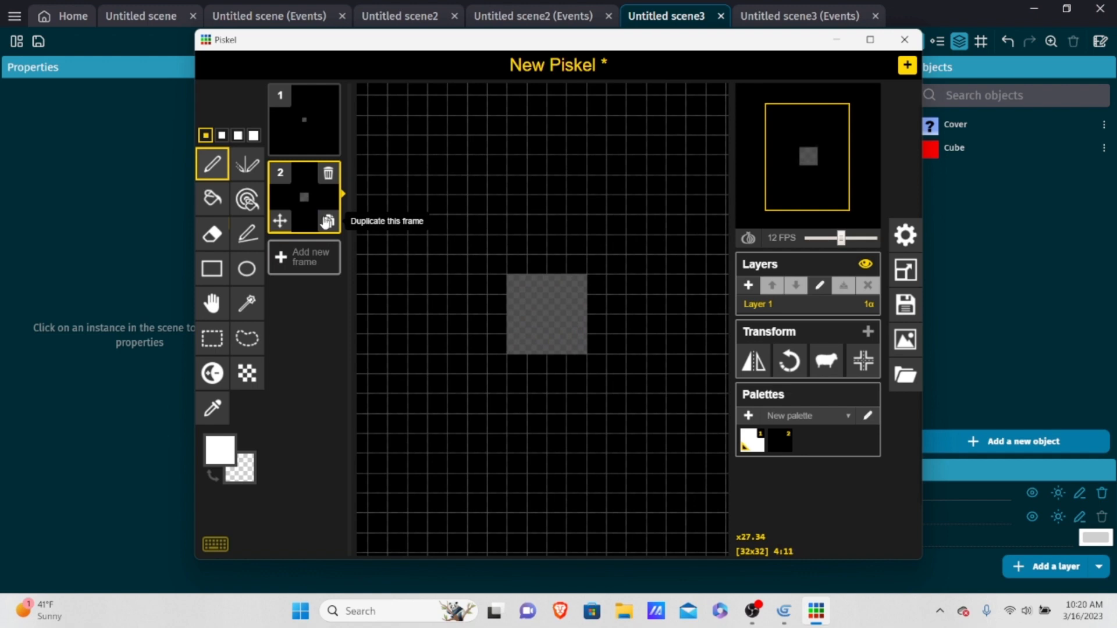
Duplicate frame 2 and enlarge the transparent central hole in frame 3 to 6 × 6 pixels.
{"action": "left_click", "coordinate": [327, 221]}
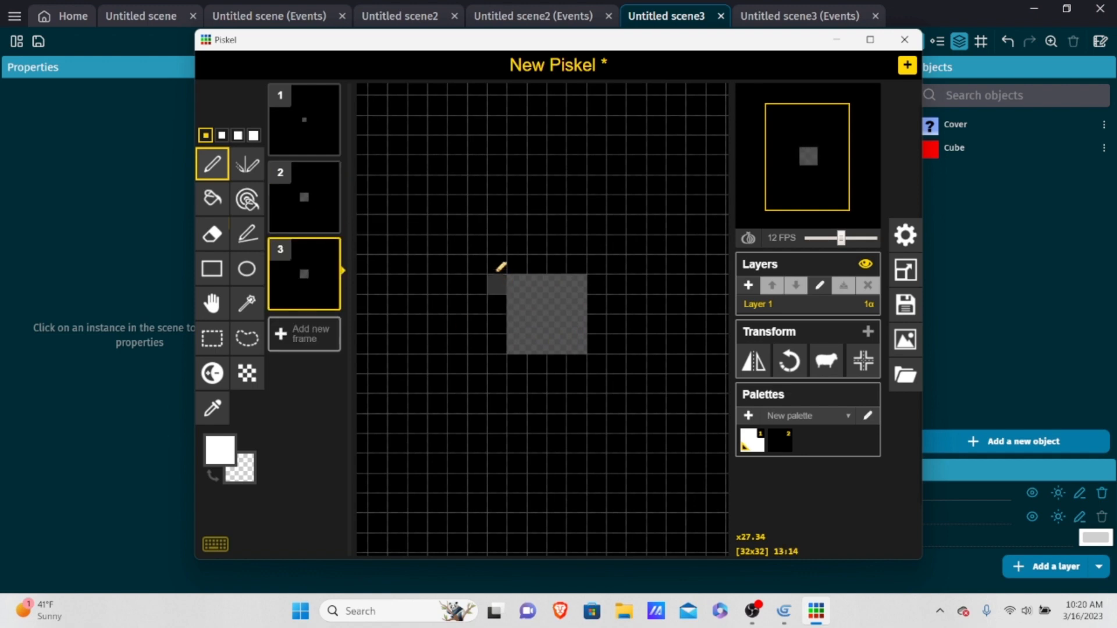
{"action": "mouse_move", "coordinate": [496, 270]}
{"action": "left_mouse_down"}
{"action": "mouse_move", "coordinate": [569, 263]}
{"action": "mouse_move", "coordinate": [594, 288]}
{"action": "mouse_move", "coordinate": [600, 348]}
{"action": "mouse_move", "coordinate": [568, 364]}
{"action": "mouse_move", "coordinate": [519, 359]}
{"action": "mouse_move", "coordinate": [499, 282]}
{"action": "left_mouse_up"}
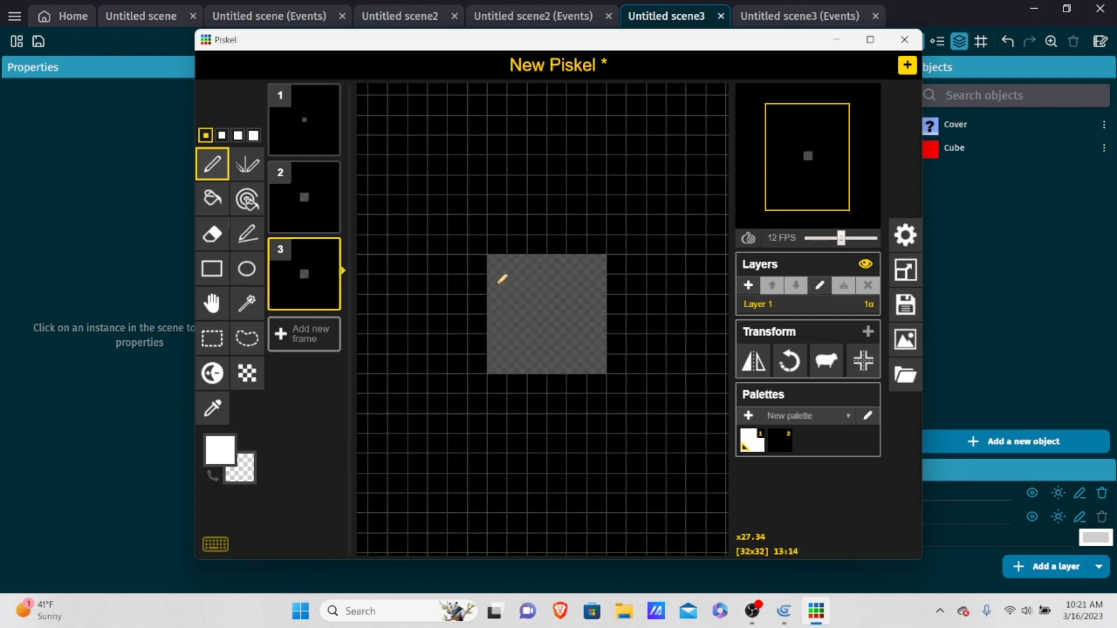
{"action": "scroll", "coordinate": [505, 282], "scroll_direction": "down", "scroll_amount": 4}
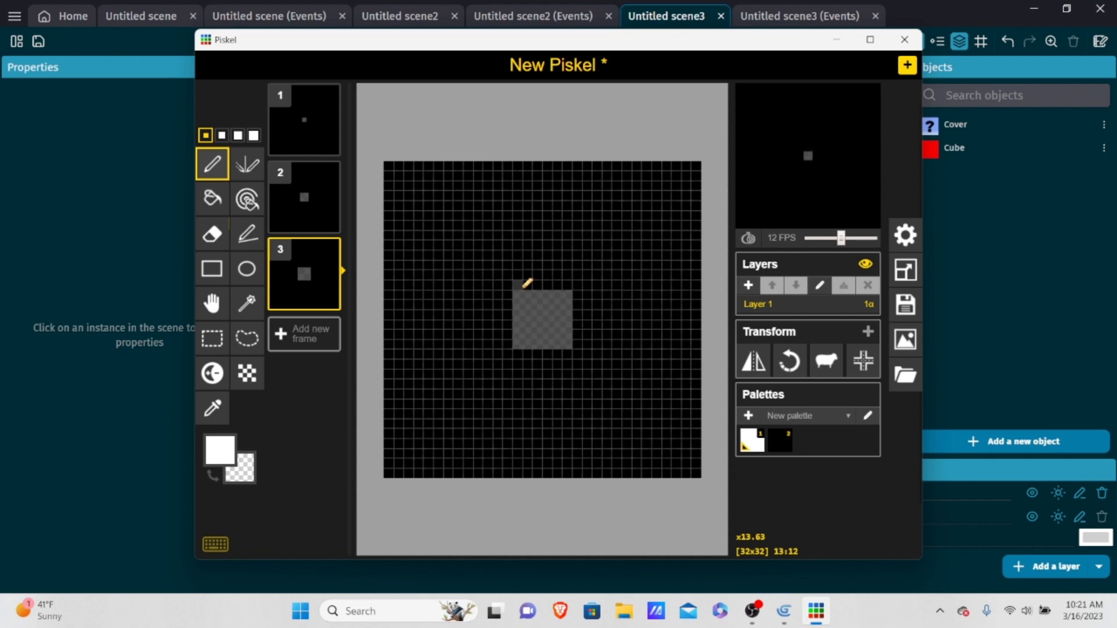
{"action": "scroll", "coordinate": [629, 312], "scroll_direction": "up", "scroll_amount": 3}
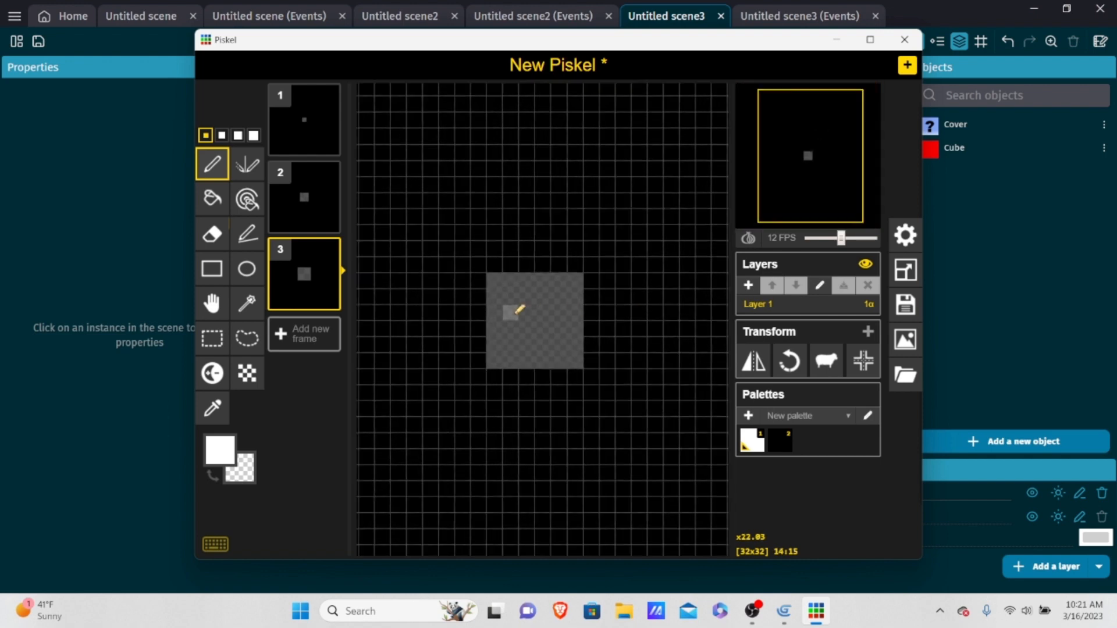
{"action": "scroll", "coordinate": [516, 310], "scroll_direction": "up", "scroll_amount": 3}
Build frames 4 to 9 by repeatedly duplicating the latest frame and erasing one more pixel ring around its central hole.
{"action": "mouse_move", "coordinate": [338, 312]}
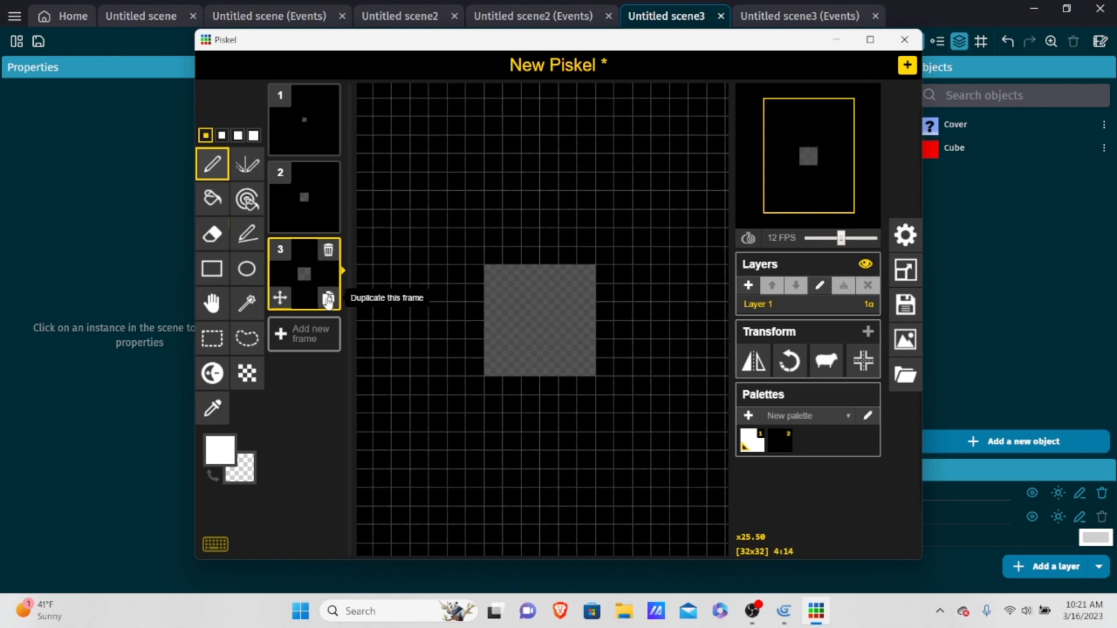
{"action": "left_click", "coordinate": [329, 300]}
{"action": "left_click_drag", "start_coordinate": [474, 256], "coordinate": [474, 274]}
{"action": "left_click", "coordinate": [330, 377]}
{"action": "left_click_drag", "start_coordinate": [456, 256], "coordinate": [534, 241]}
{"action": "right_click_drag", "start_coordinate": [637, 313], "coordinate": [437, 237]}
{"action": "left_click", "coordinate": [329, 502]}
{"action": "mouse_move", "coordinate": [418, 200]}
{"action": "right_mouse_down"}
{"action": "mouse_move", "coordinate": [600, 202]}
{"action": "mouse_move", "coordinate": [419, 218]}
{"action": "right_mouse_up"}
{"action": "left_click", "coordinate": [329, 502]}
{"action": "right_click_drag", "start_coordinate": [400, 182], "coordinate": [407, 284]}
{"action": "left_click", "coordinate": [329, 502]}
{"action": "mouse_move", "coordinate": [382, 163]}
{"action": "right_mouse_down"}
{"action": "mouse_move", "coordinate": [602, 472]}
{"action": "mouse_move", "coordinate": [381, 182]}
{"action": "right_mouse_up"}
Build frames 10 to 13 the same way, widening the transparent hole by one pixel ring per frame up to 26 × 26 pixels.
{"action": "left_click", "coordinate": [328, 502]}
{"action": "scroll", "coordinate": [466, 233], "scroll_direction": "down", "scroll_amount": 9}
{"action": "mouse_move", "coordinate": [449, 224]}
{"action": "right_mouse_down"}
{"action": "mouse_move", "coordinate": [585, 226]}
{"action": "mouse_move", "coordinate": [452, 244]}
{"action": "right_mouse_up"}
{"action": "left_click", "coordinate": [329, 502]}
{"action": "scroll", "coordinate": [499, 218], "scroll_direction": "up", "scroll_amount": 5}
{"action": "mouse_move", "coordinate": [449, 177]}
{"action": "right_mouse_down"}
{"action": "mouse_move", "coordinate": [533, 459]}
{"action": "mouse_move", "coordinate": [395, 191]}
{"action": "right_mouse_up"}
{"action": "left_click", "coordinate": [329, 502]}
{"action": "mouse_move", "coordinate": [381, 163]}
{"action": "right_mouse_down"}
{"action": "mouse_move", "coordinate": [478, 161]}
{"action": "mouse_move", "coordinate": [493, 474]}
{"action": "mouse_move", "coordinate": [382, 177]}
{"action": "right_mouse_up"}
{"action": "left_click", "coordinate": [329, 502]}
{"action": "mouse_move", "coordinate": [369, 150]}
{"action": "right_mouse_down"}
{"action": "mouse_move", "coordinate": [400, 142]}
{"action": "mouse_move", "coordinate": [706, 370]}
{"action": "mouse_move", "coordinate": [368, 167]}
{"action": "mouse_move", "coordinate": [501, 156]}
{"action": "mouse_move", "coordinate": [411, 482]}
{"action": "mouse_move", "coordinate": [383, 168]}
{"action": "right_mouse_up"}
Add frames 14 to 16 by duplicating and erasing the remaining black border ring by ring, leaving frame 16 fully transparent.
{"action": "left_click", "coordinate": [328, 502]}
{"action": "scroll", "coordinate": [465, 232], "scroll_direction": "down", "scroll_amount": 1}
{"action": "left_click", "coordinate": [329, 502]}
{"action": "scroll", "coordinate": [447, 243], "scroll_direction": "up", "scroll_amount": 1}
{"action": "right_click_drag", "start_coordinate": [377, 118], "coordinate": [656, 119]}
{"action": "mouse_move", "coordinate": [583, 118]}
{"action": "right_mouse_down"}
{"action": "mouse_move", "coordinate": [709, 346]}
{"action": "mouse_move", "coordinate": [379, 284]}
{"action": "mouse_move", "coordinate": [378, 132]}
{"action": "right_mouse_up"}
{"action": "left_click", "coordinate": [329, 502]}
{"action": "scroll", "coordinate": [465, 233], "scroll_direction": "down", "scroll_amount": 1}
{"action": "mouse_move", "coordinate": [365, 141]}
{"action": "right_mouse_down"}
{"action": "mouse_move", "coordinate": [545, 496]}
{"action": "mouse_move", "coordinate": [364, 153]}
{"action": "right_mouse_up"}
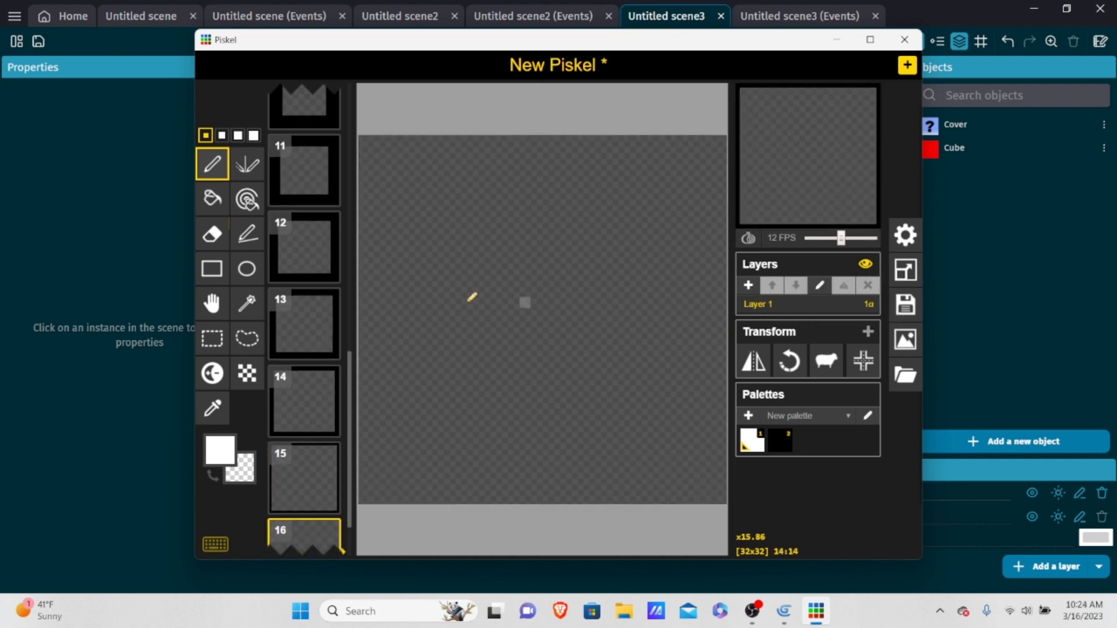
Start exporting the finished animation as a ZIP archive with one PNG per frame.
{"action": "scroll", "coordinate": [326, 297], "scroll_direction": "down", "scroll_amount": 2}
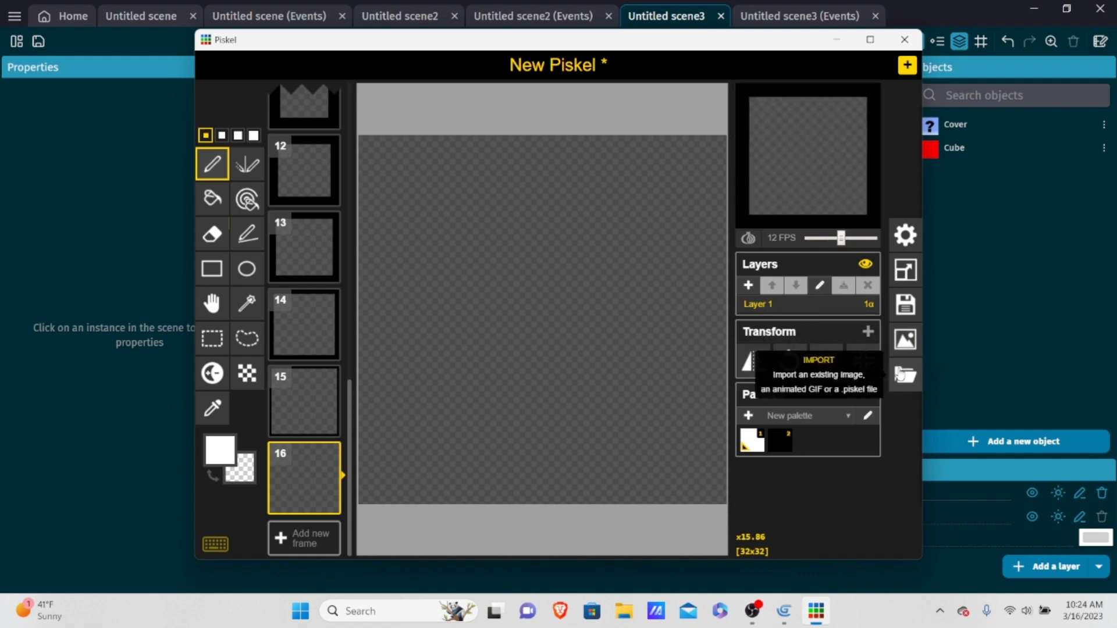
{"action": "left_click", "coordinate": [903, 342]}
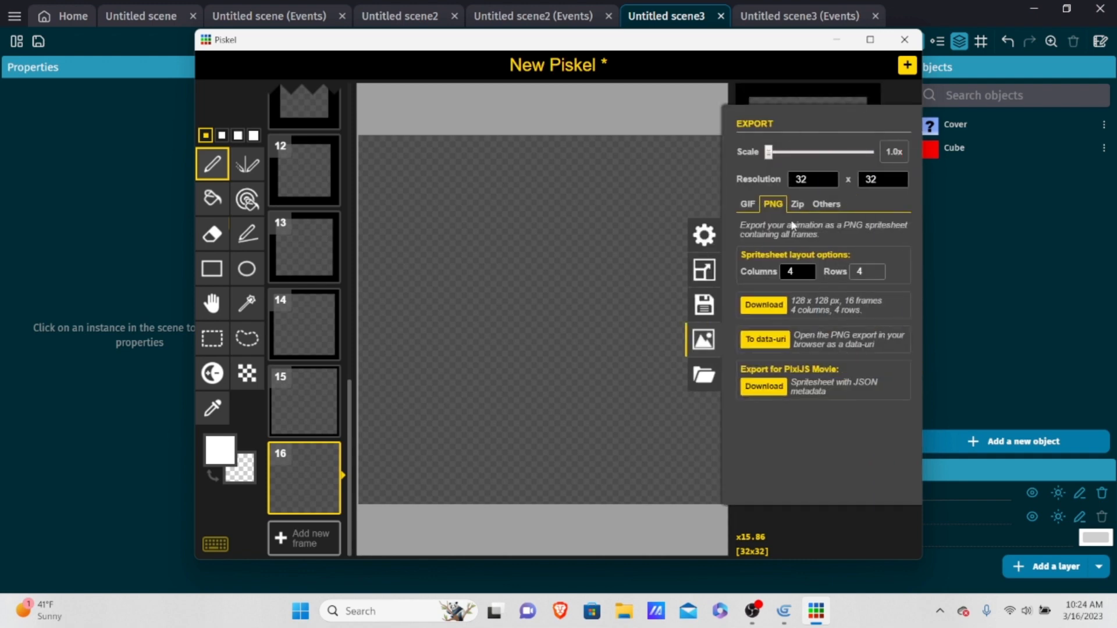
{"action": "left_click", "coordinate": [750, 206]}
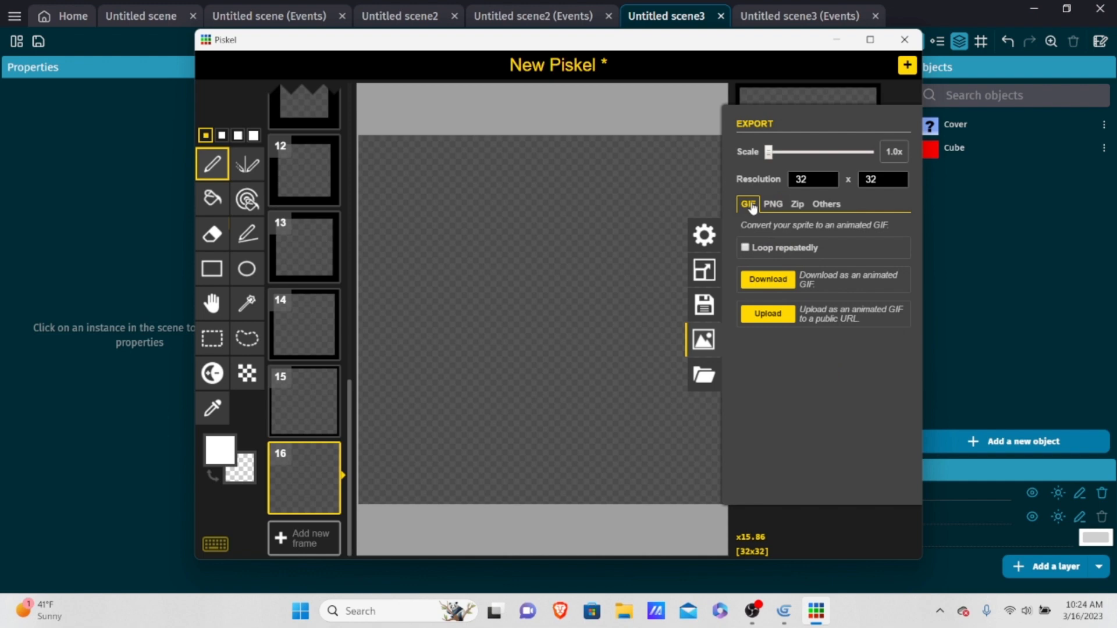
{"action": "left_click", "coordinate": [797, 206]}
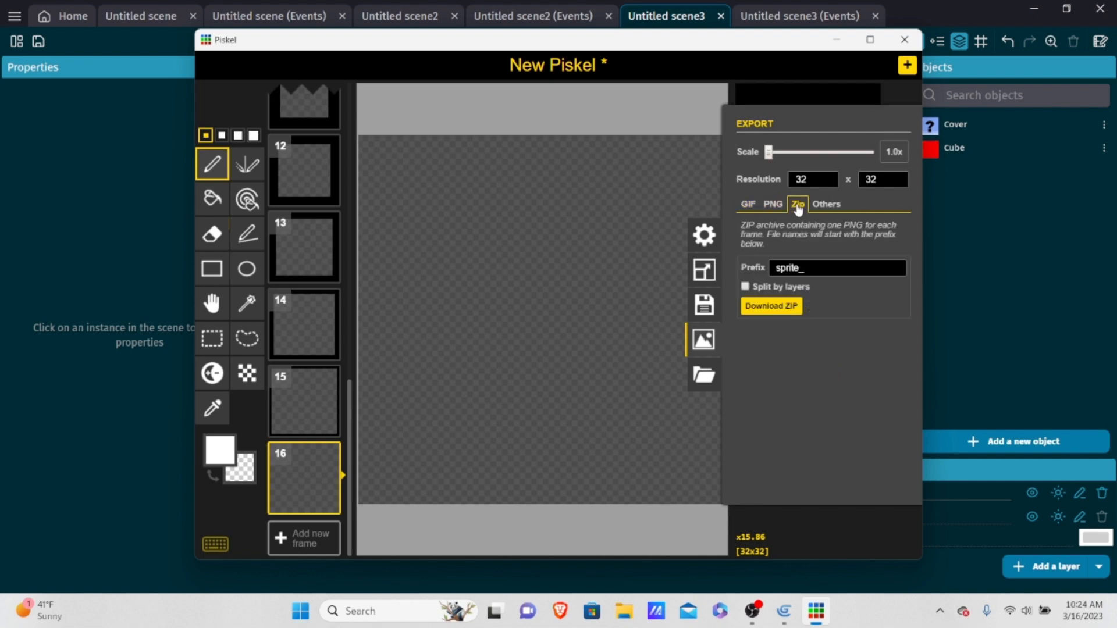
{"action": "left_click", "coordinate": [794, 307]}
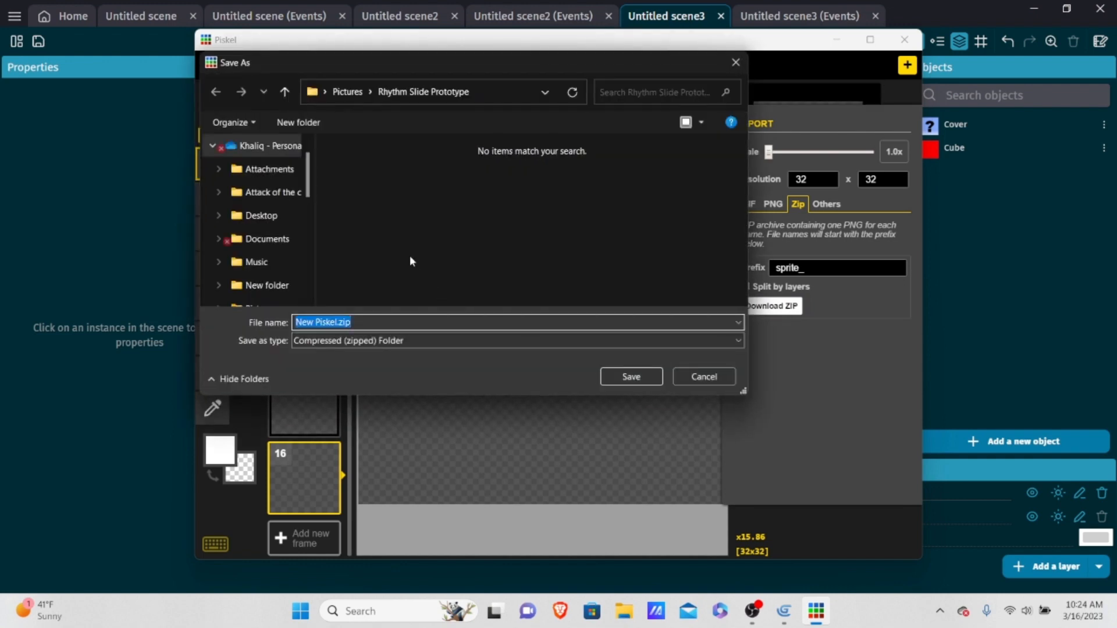
Save the ZIP archive as Random in the Pictures > Game Sprites > Test Sprites for Tutorials folder.
{"action": "left_click", "coordinate": [285, 91]}
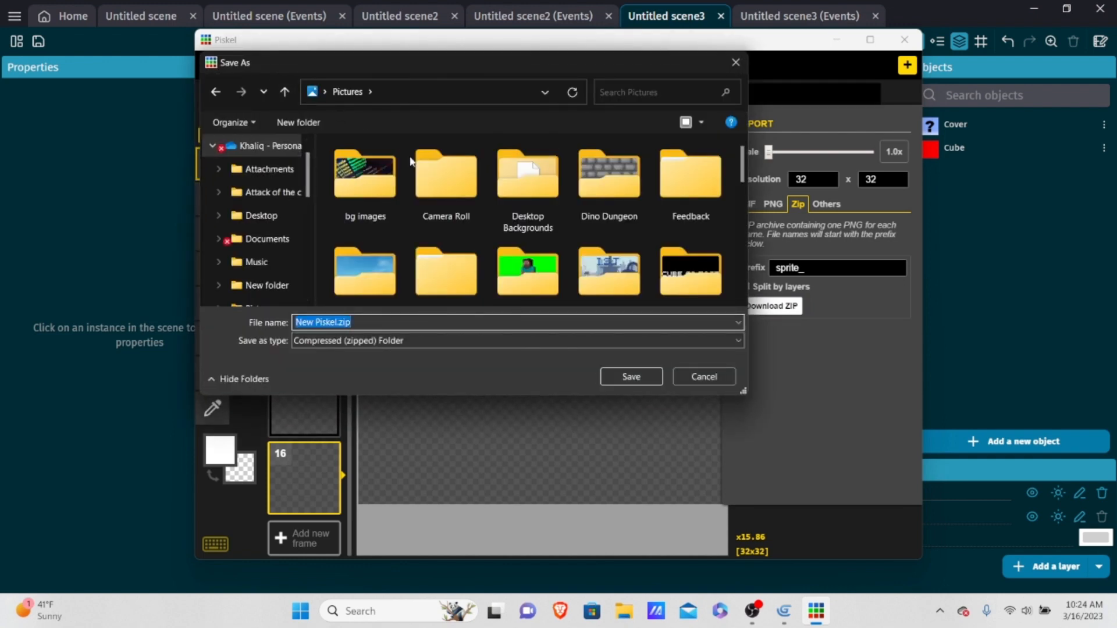
{"action": "scroll", "coordinate": [440, 224], "scroll_direction": "down", "scroll_amount": 1}
{"action": "double_click", "coordinate": [440, 224]}
{"action": "scroll", "coordinate": [520, 235], "scroll_direction": "down", "scroll_amount": 1}
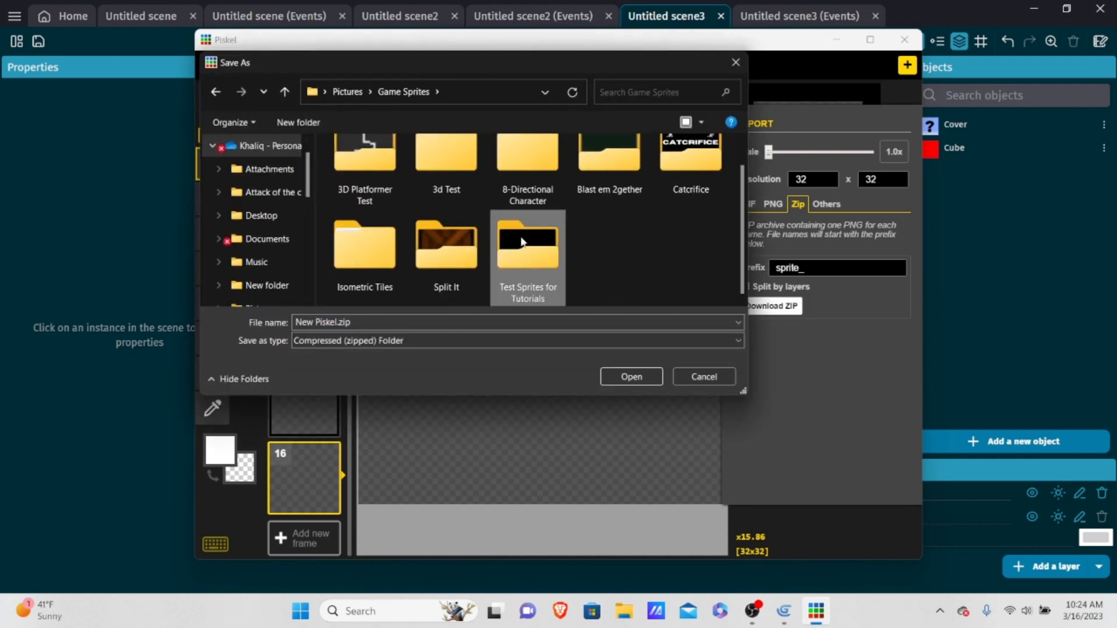
{"action": "double_click", "coordinate": [520, 236]}
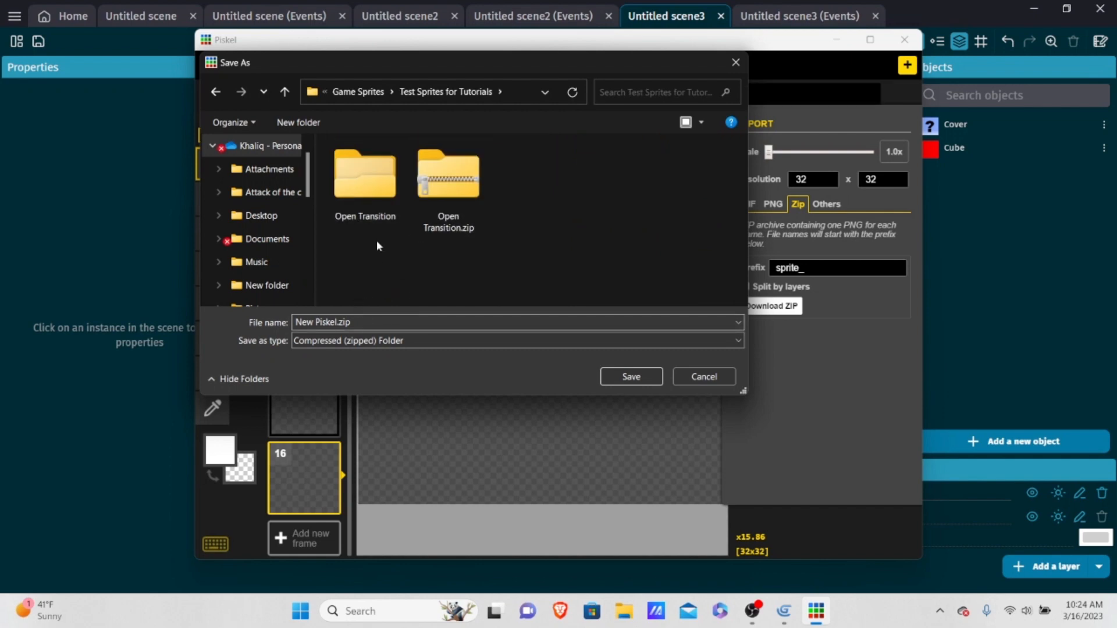
{"action": "left_click", "coordinate": [379, 322]}
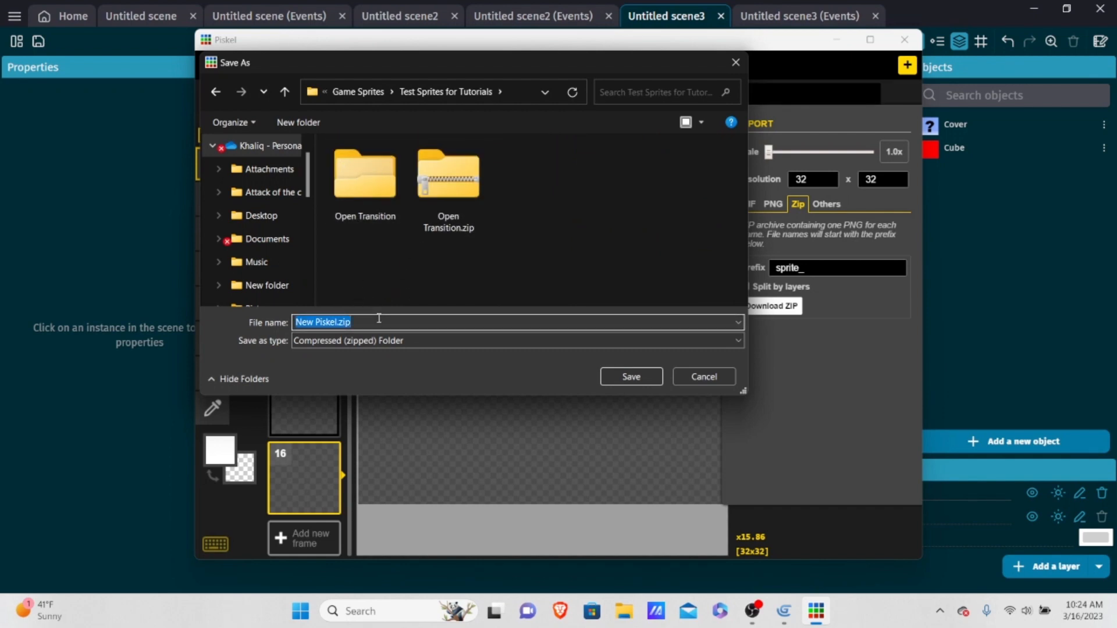
{"action": "type", "text": "Random"}
{"action": "key", "text": "Return"}
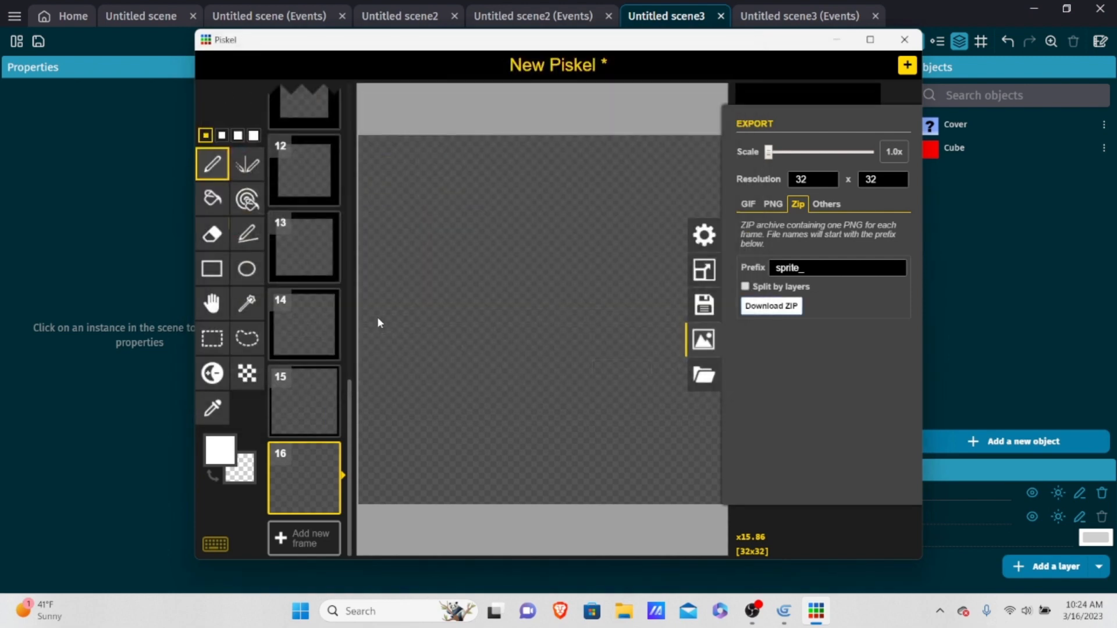
Switch to GDevelop and start adding sprites from files to the Cover object's empty animation.
{"action": "left_click", "coordinate": [784, 611]}
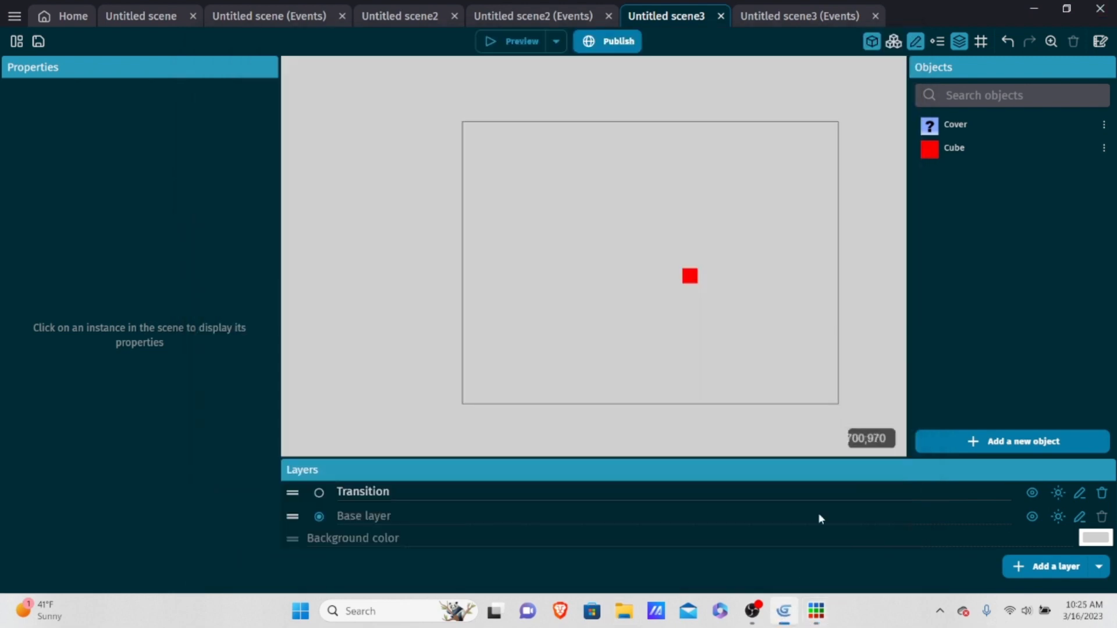
{"action": "double_click", "coordinate": [984, 127]}
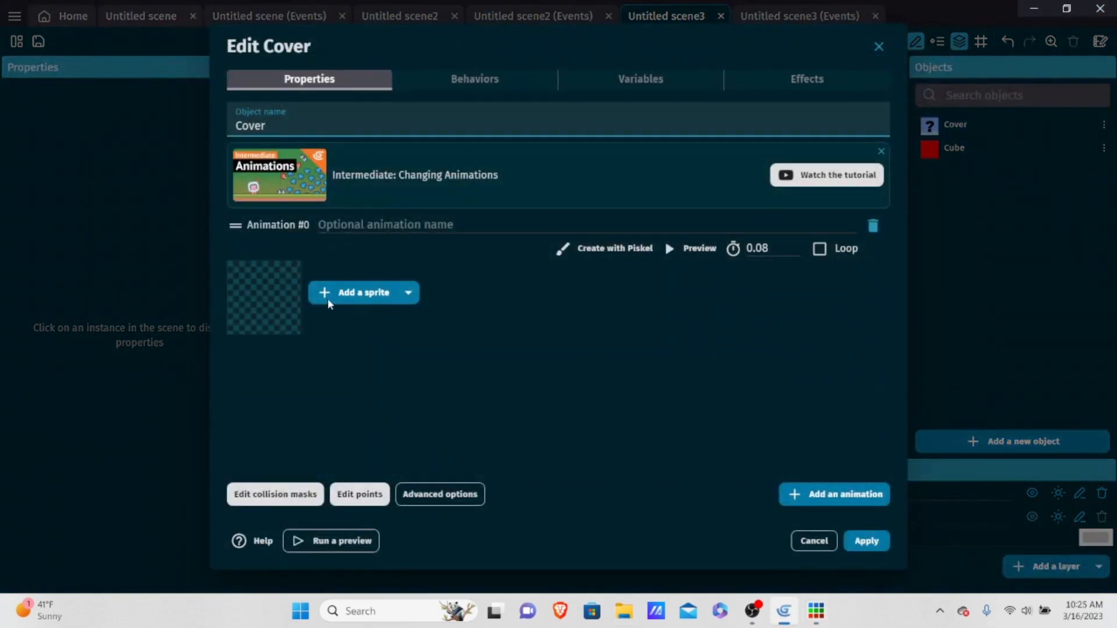
{"action": "left_click", "coordinate": [408, 293]}
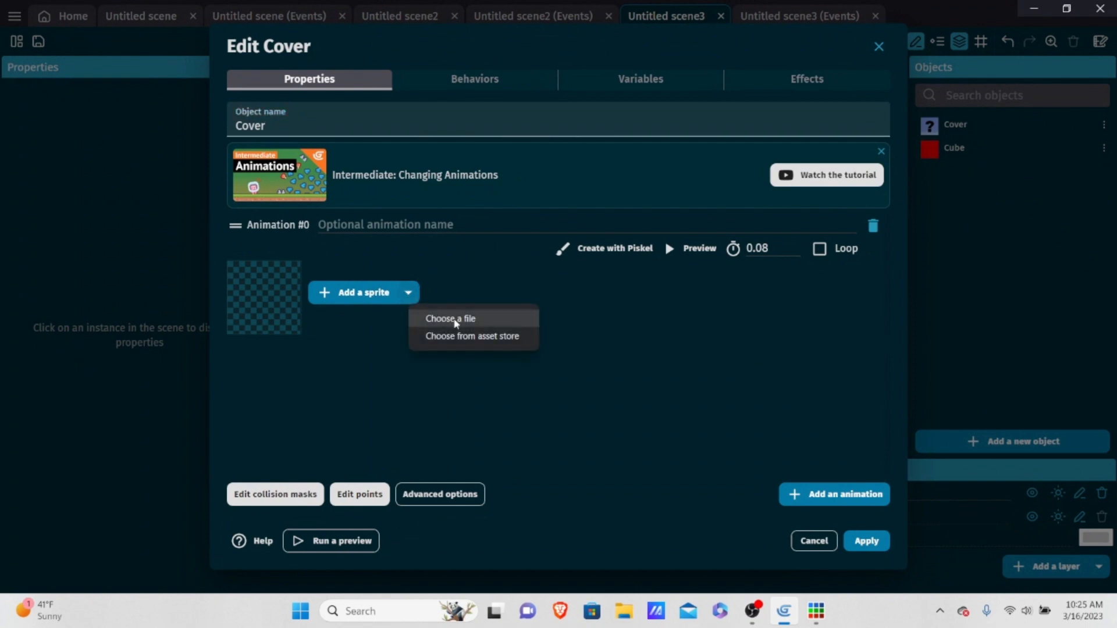
{"action": "left_click", "coordinate": [455, 322]}
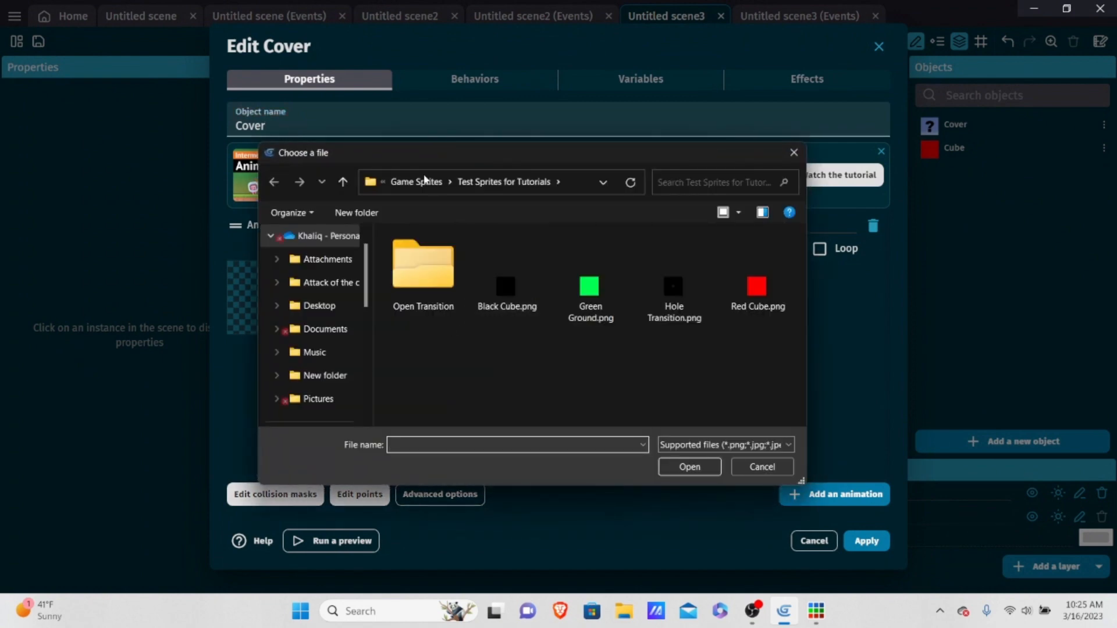
Load sprite_00.png to sprite_16.png from the Open Transition folder into Cover's animation, copying them into the project, and apply the object changes.
{"action": "left_click", "coordinate": [343, 183]}
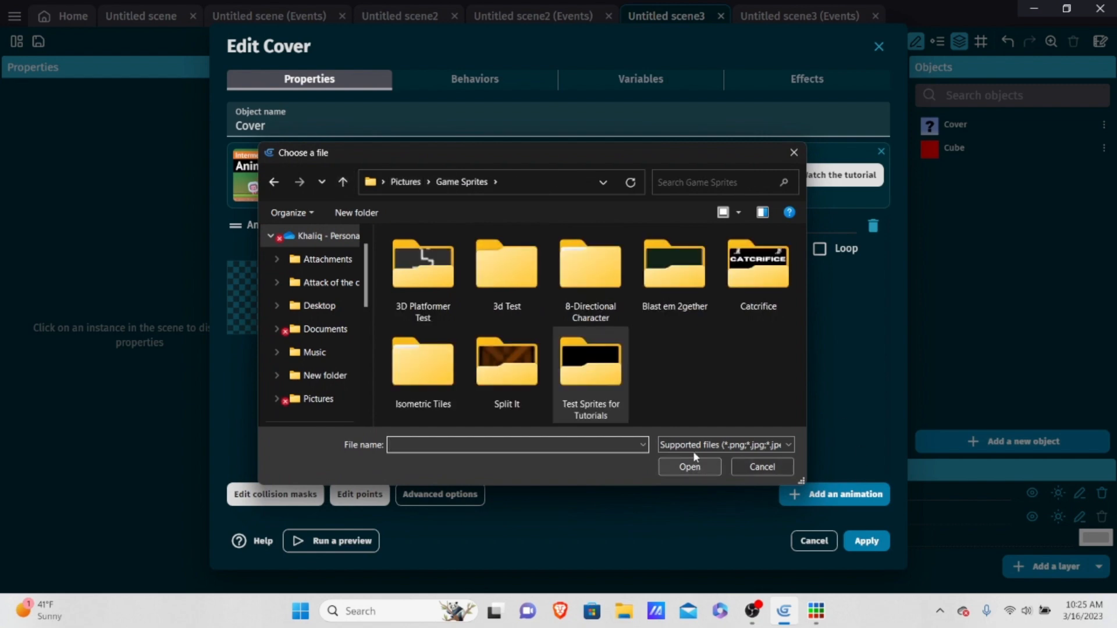
{"action": "left_click", "coordinate": [343, 182]}
{"action": "double_click", "coordinate": [501, 387]}
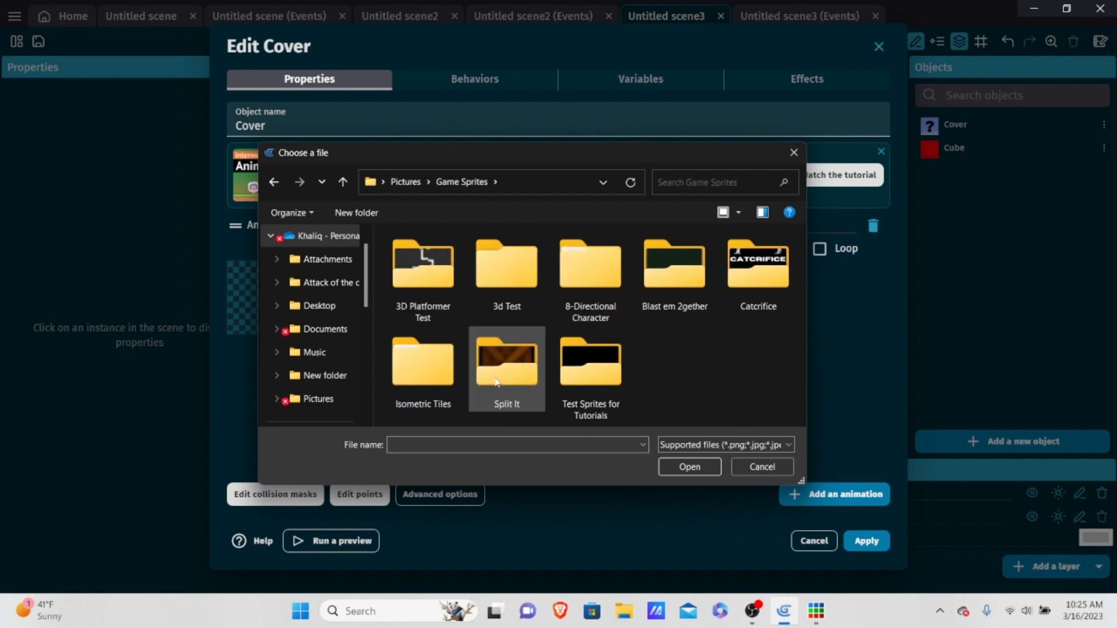
{"action": "double_click", "coordinate": [575, 349]}
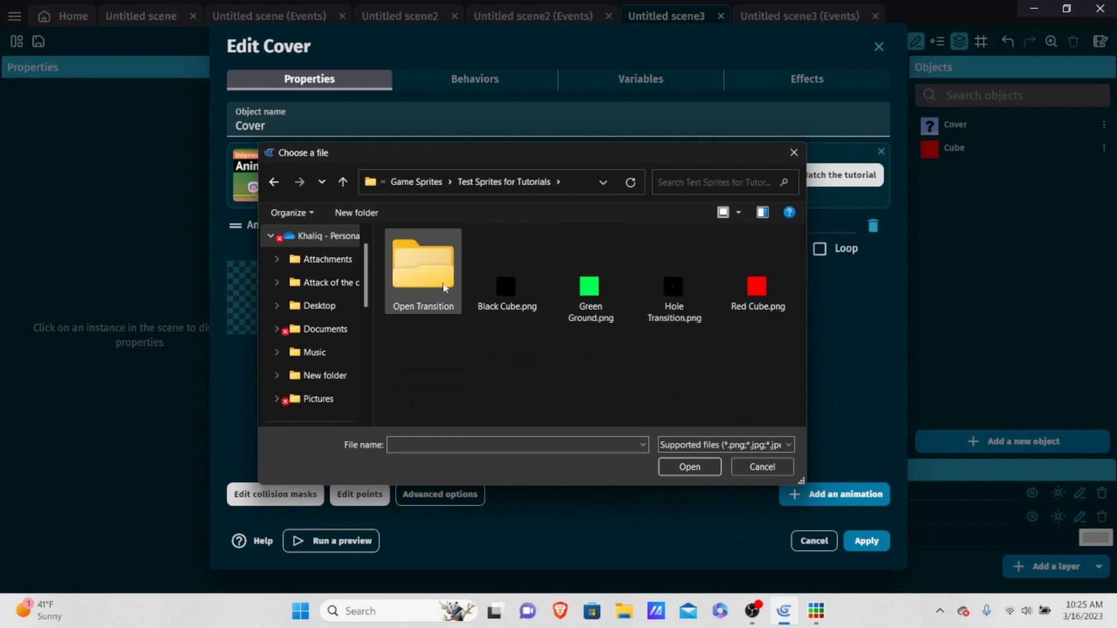
{"action": "double_click", "coordinate": [458, 281]}
{"action": "left_click", "coordinate": [454, 275]}
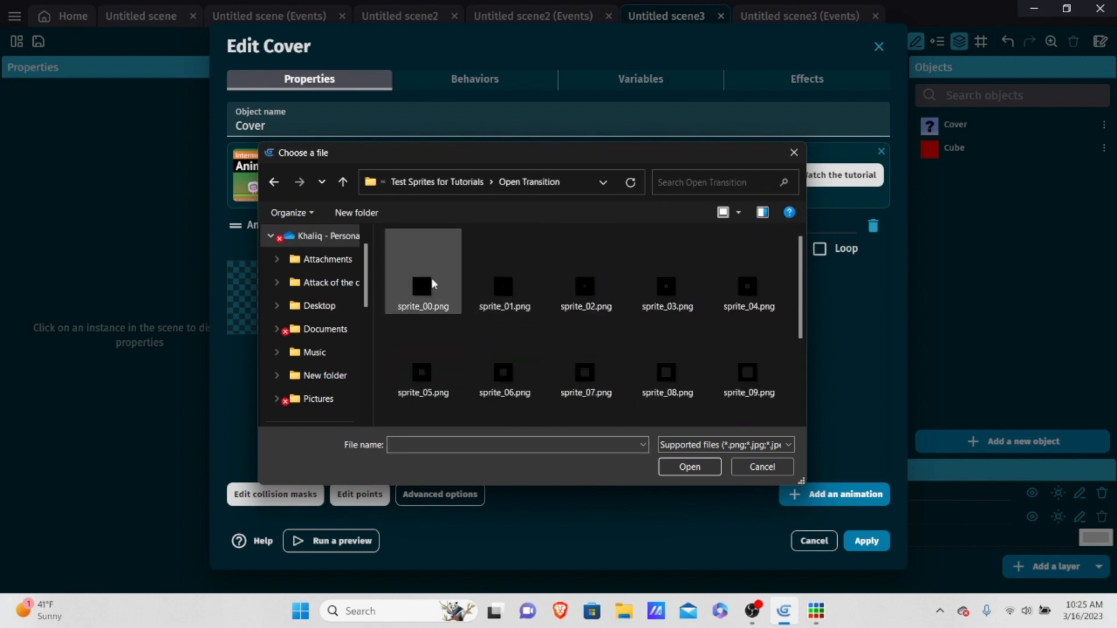
{"action": "scroll", "coordinate": [582, 303], "scroll_direction": "down", "scroll_amount": 3}
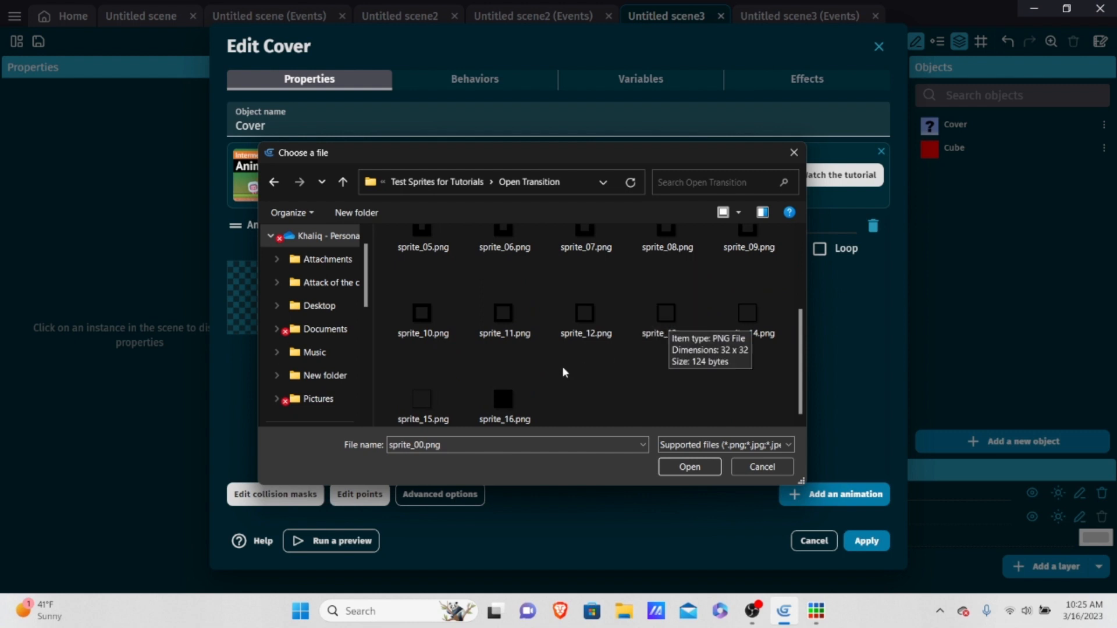
{"action": "left_click", "coordinate": [516, 404], "text": "shift"}
{"action": "left_click", "coordinate": [687, 467]}
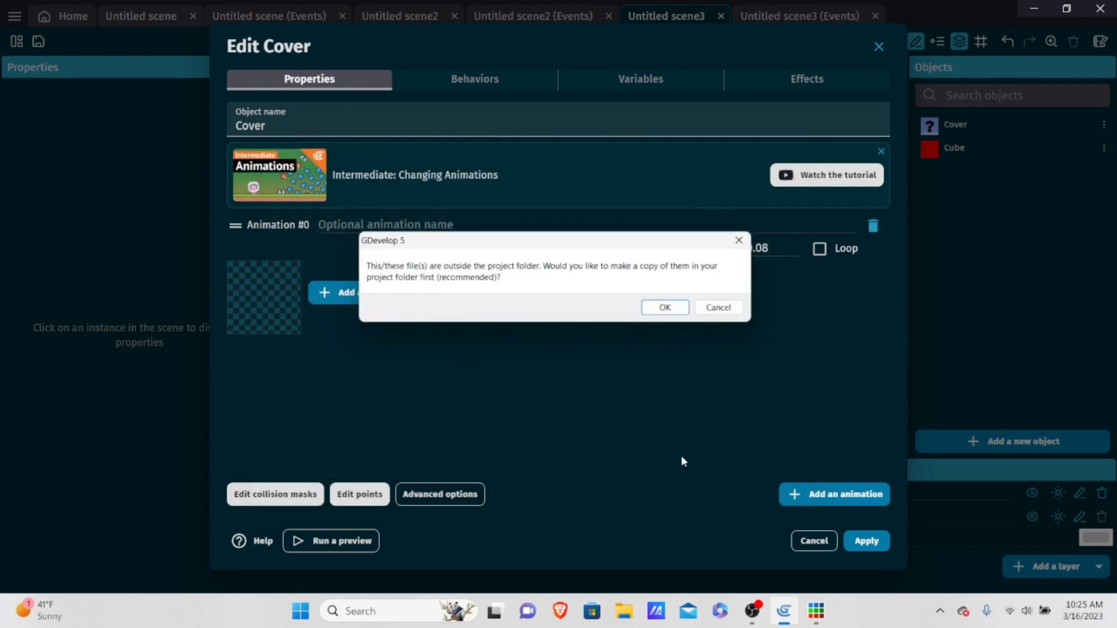
{"action": "left_click", "coordinate": [671, 310]}
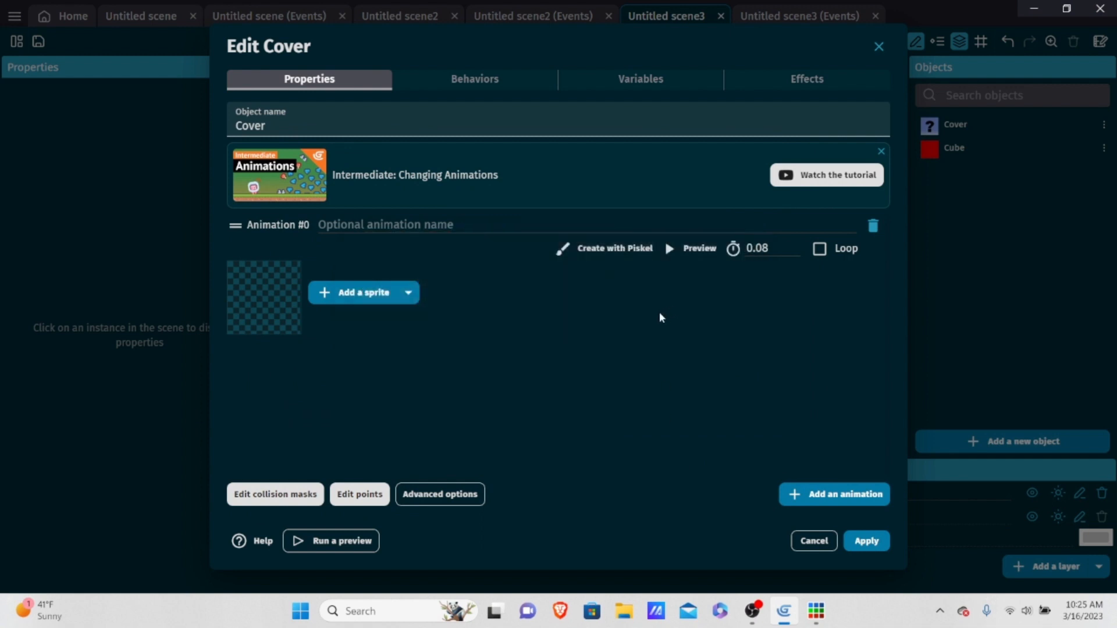
{"action": "left_click_drag", "start_coordinate": [698, 336], "coordinate": [249, 343]}
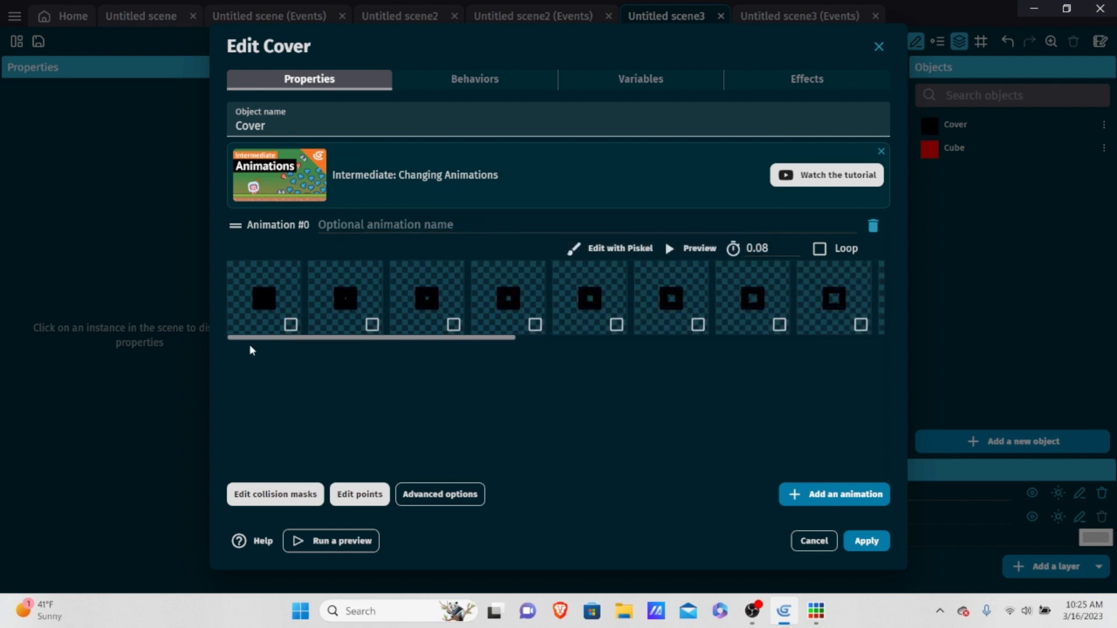
{"action": "left_click", "coordinate": [856, 543]}
Place a Cover instance in the scene and give it a custom size of 800 wide by 600 high.
{"action": "left_click_drag", "start_coordinate": [1001, 122], "coordinate": [596, 205]}
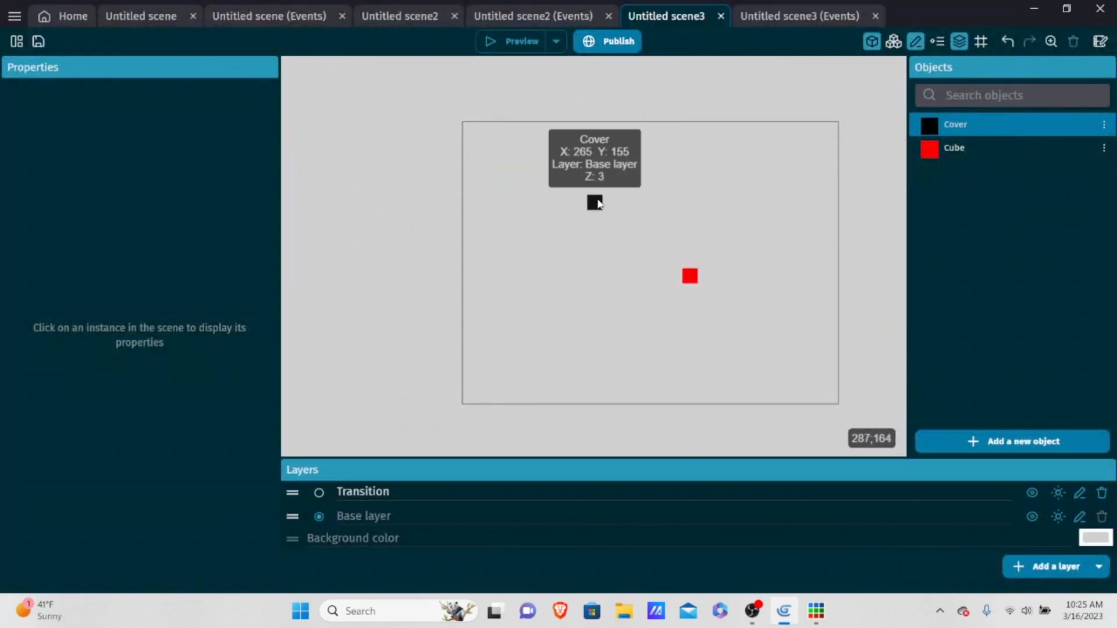
{"action": "left_click", "coordinate": [598, 203]}
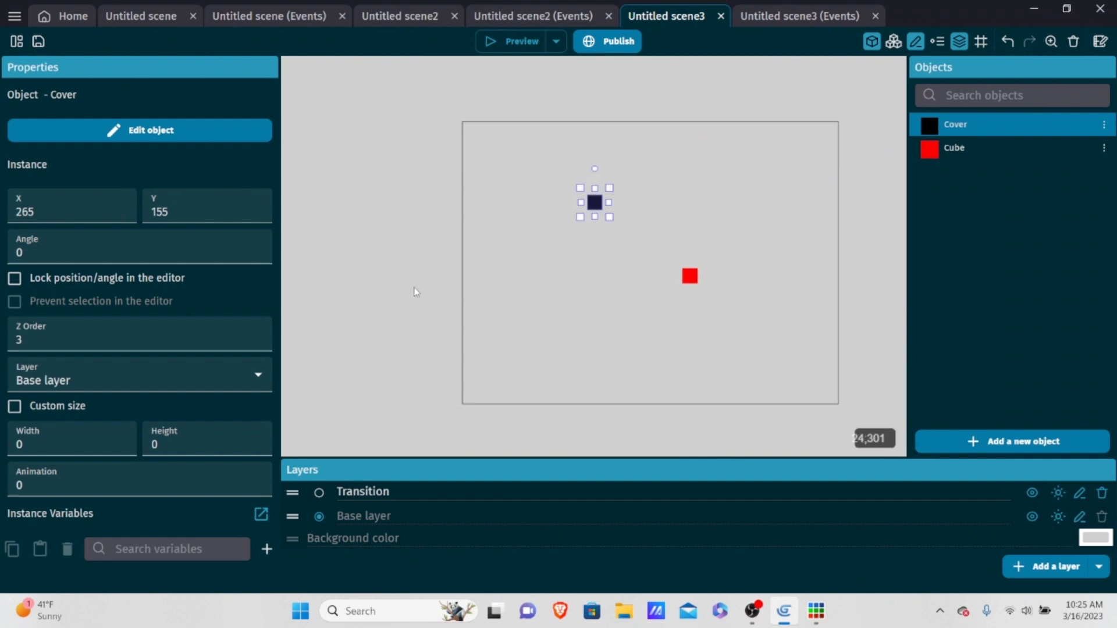
{"action": "left_click", "coordinate": [36, 407]}
{"action": "left_click", "coordinate": [45, 443]}
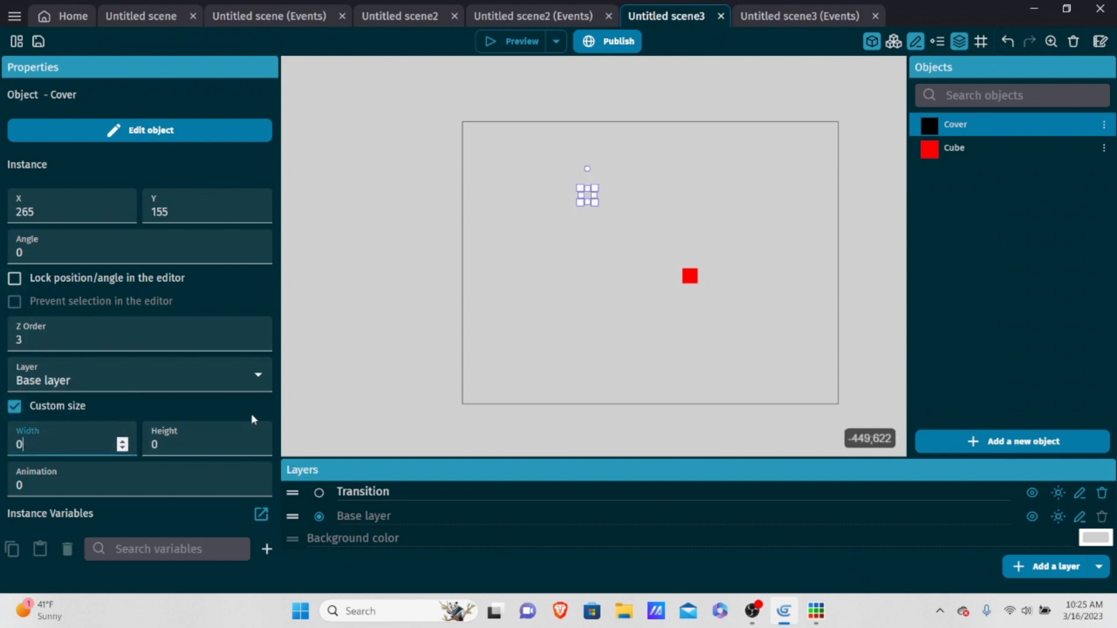
{"action": "type", "text": "800"}
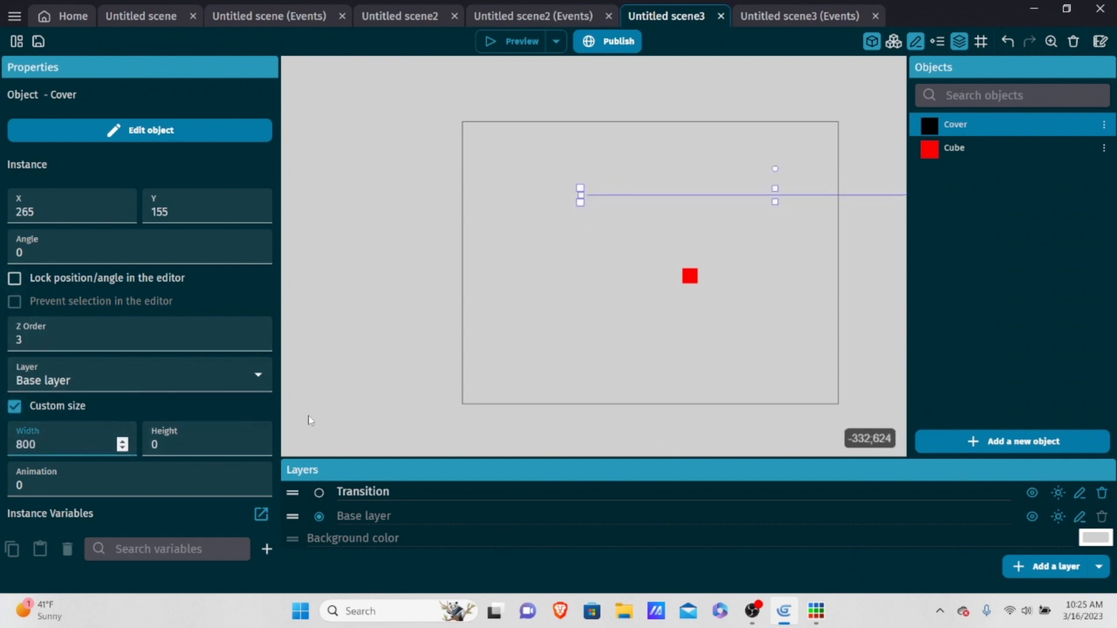
{"action": "left_click", "coordinate": [206, 451]}
{"action": "type", "text": "600"}
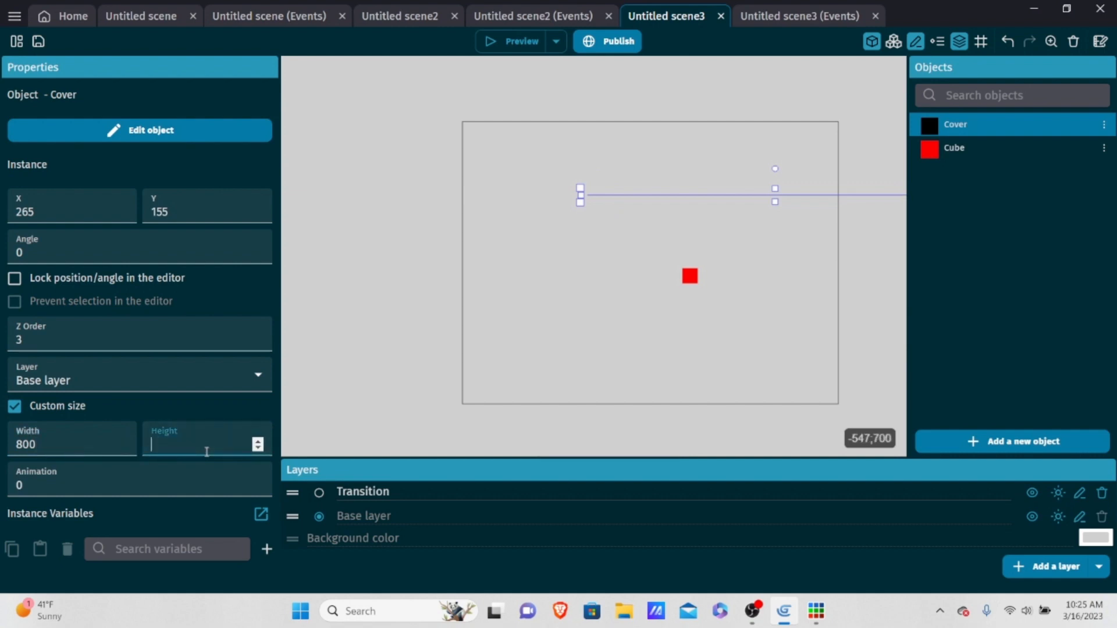
Position the Cover instance at X 0 and Y 0.
{"action": "double_click", "coordinate": [44, 211]}
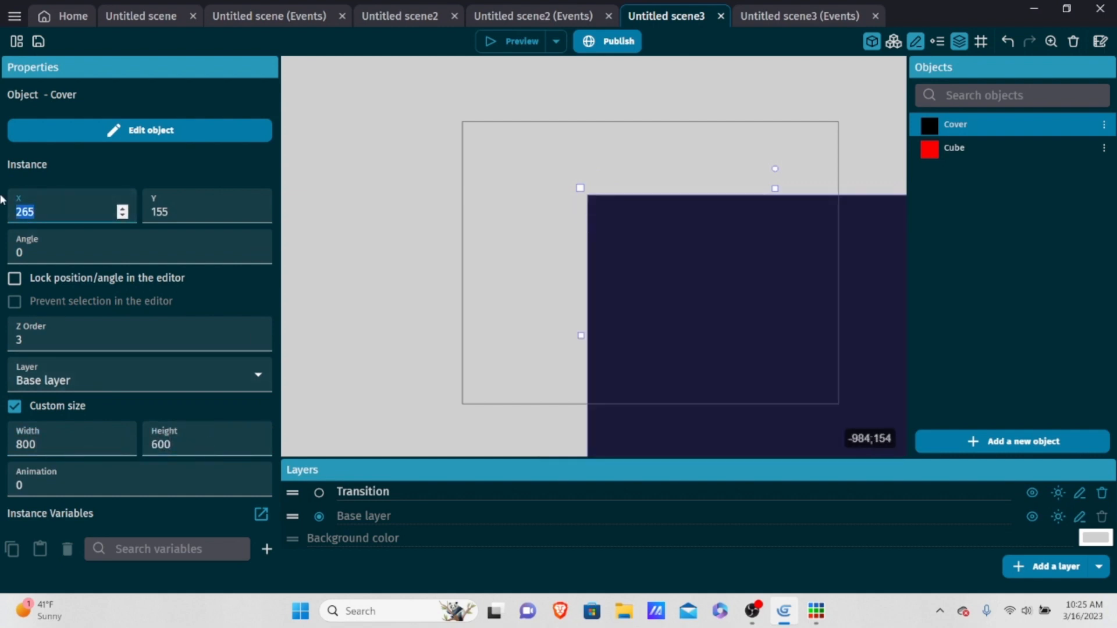
{"action": "type", "text": "0"}
{"action": "double_click", "coordinate": [218, 211]}
{"action": "type", "text": "0"}
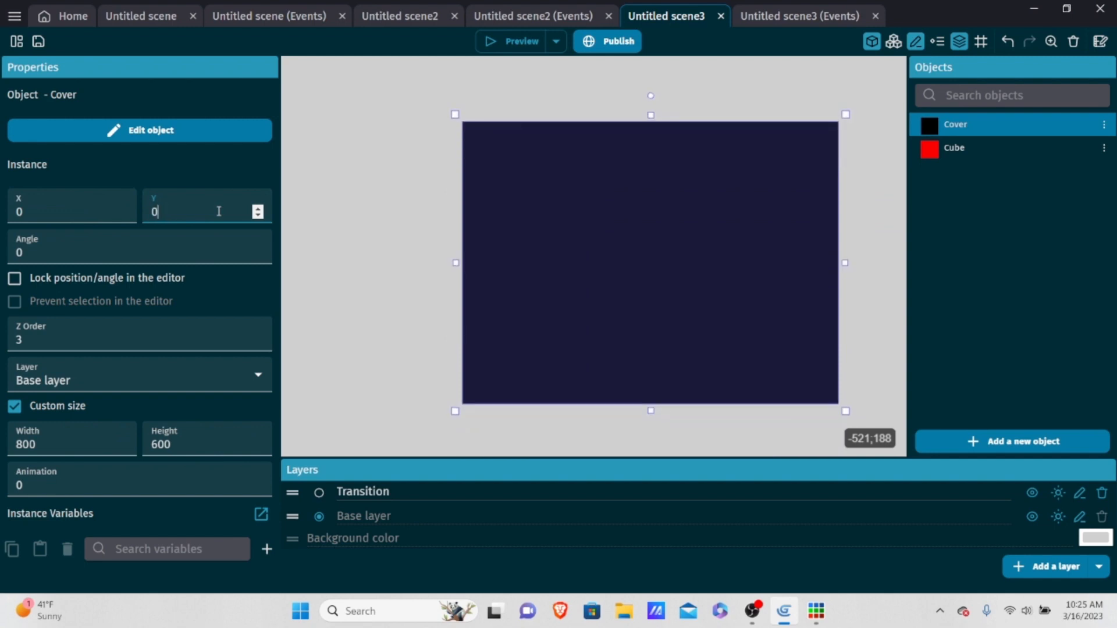
Review the Cover object's animation frames and preview the scene to watch the opening transition.
{"action": "left_click", "coordinate": [933, 120]}
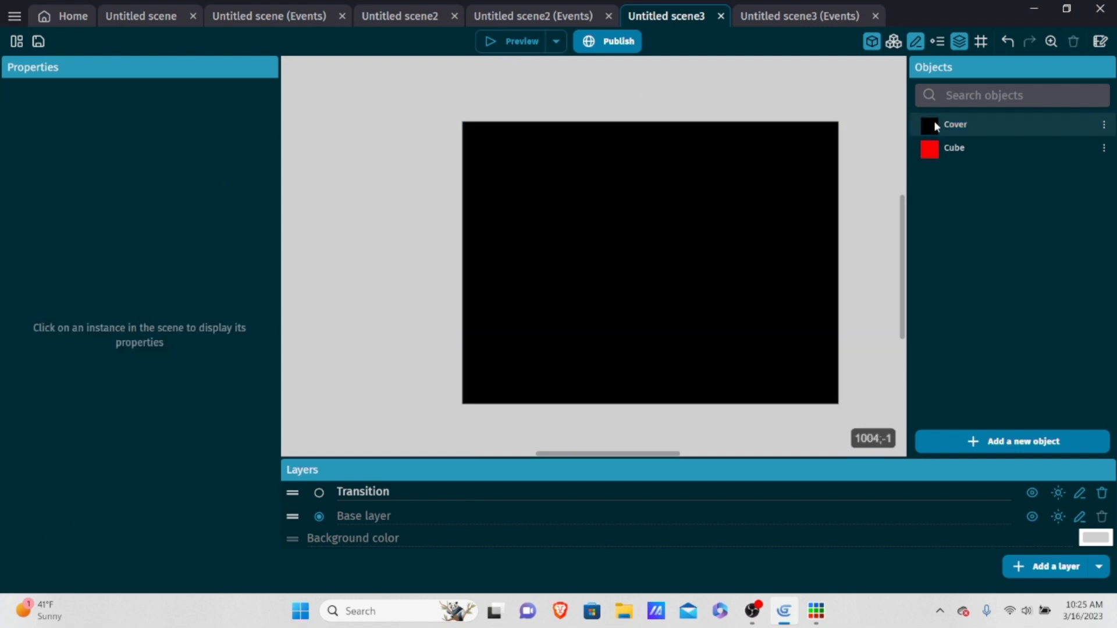
{"action": "double_click", "coordinate": [932, 120]}
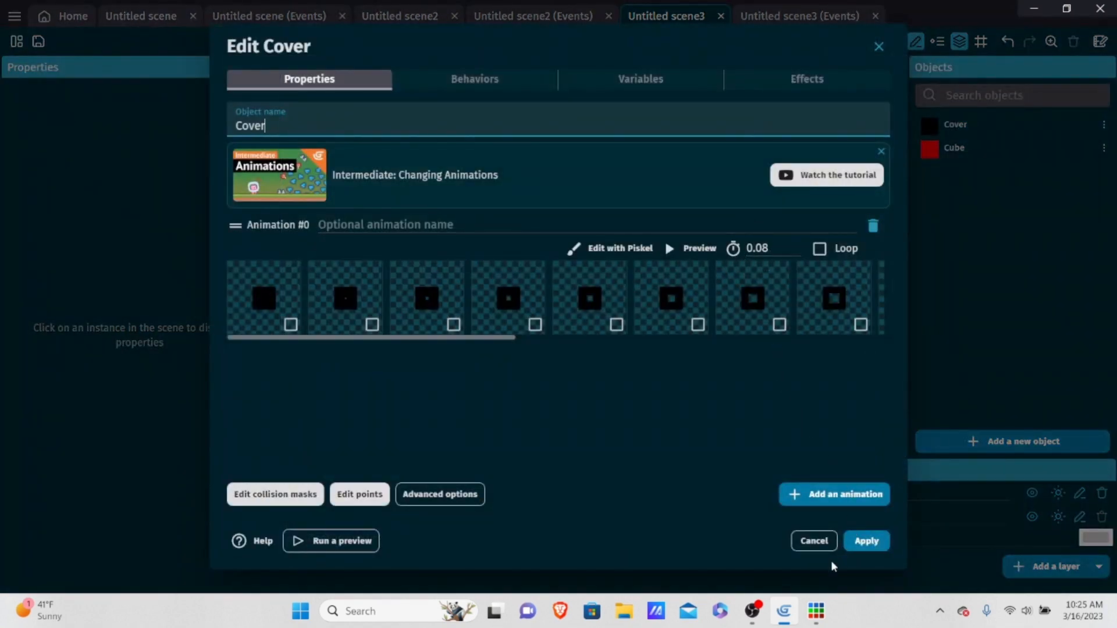
{"action": "left_click", "coordinate": [866, 541]}
{"action": "left_click", "coordinate": [512, 43]}
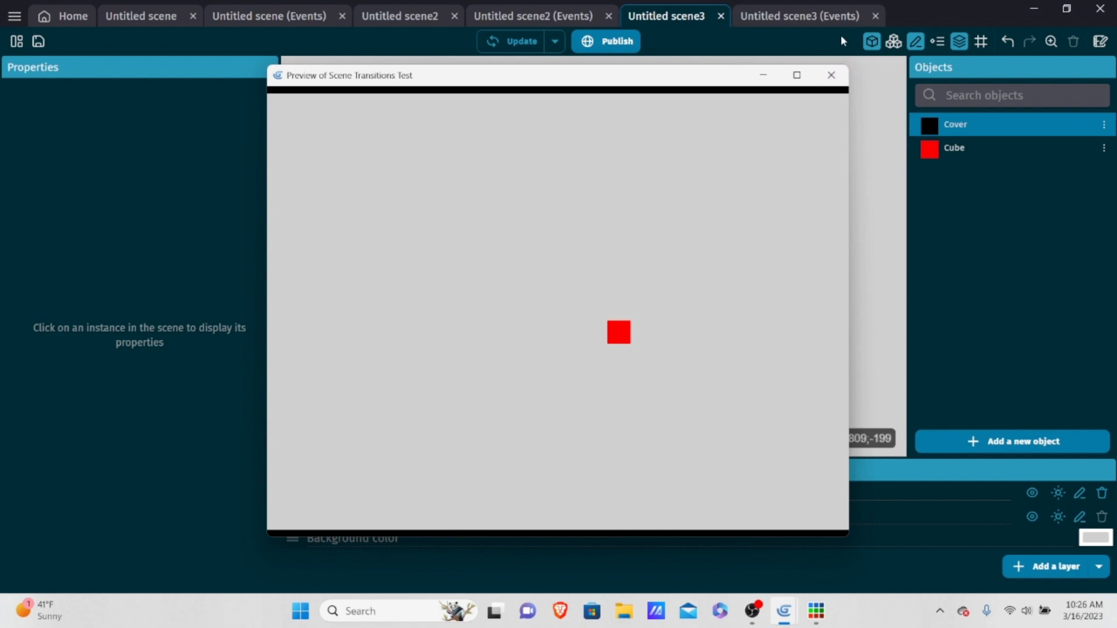
{"action": "left_click", "coordinate": [831, 75]}
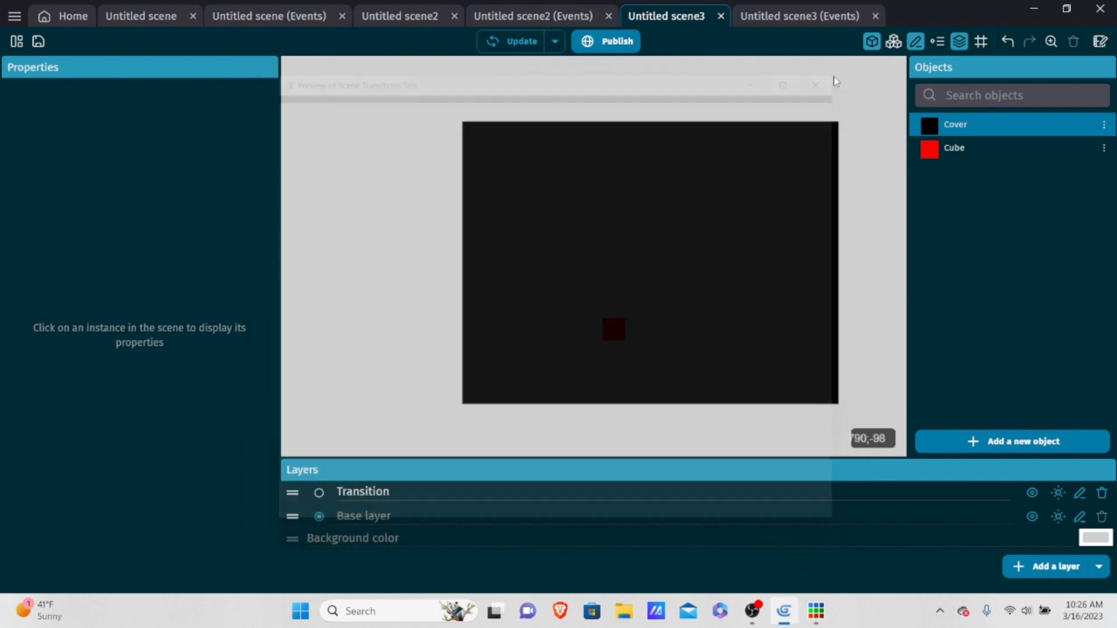
Open the Cover object's time between frames for editing.
{"action": "double_click", "coordinate": [966, 125]}
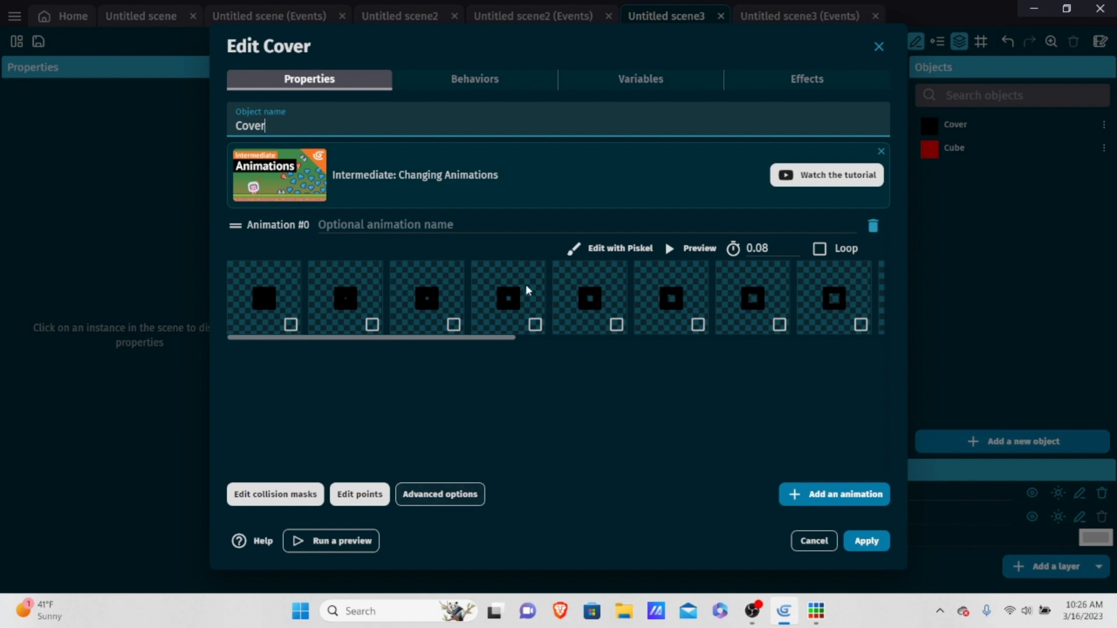
{"action": "left_click", "coordinate": [772, 249]}
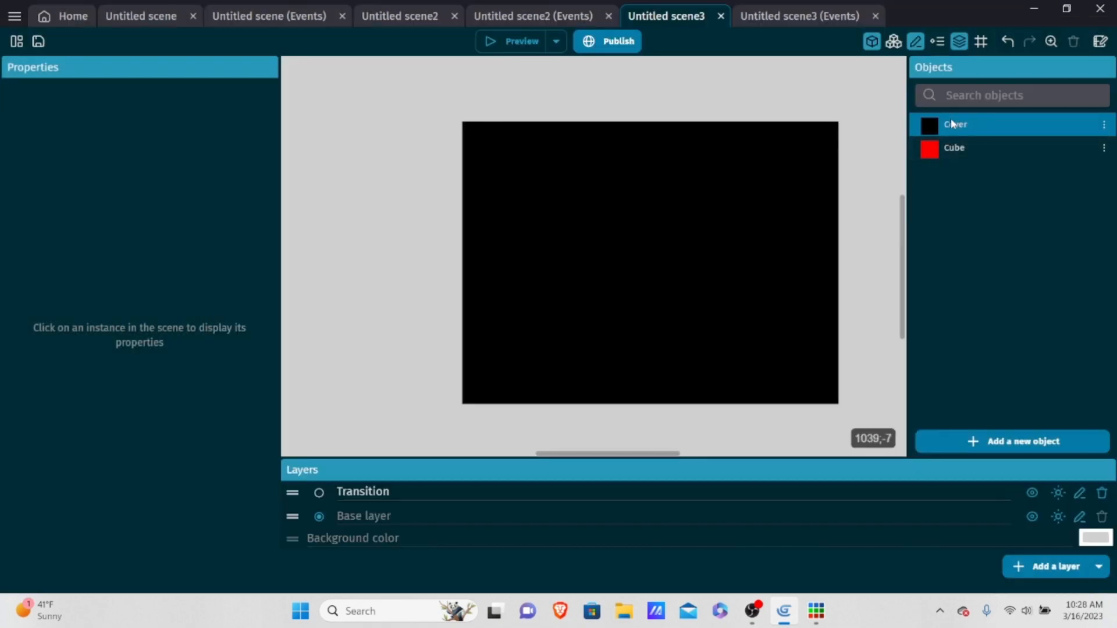
Add an empty second animation to the Cover object and remove it again.
{"action": "double_click", "coordinate": [950, 123]}
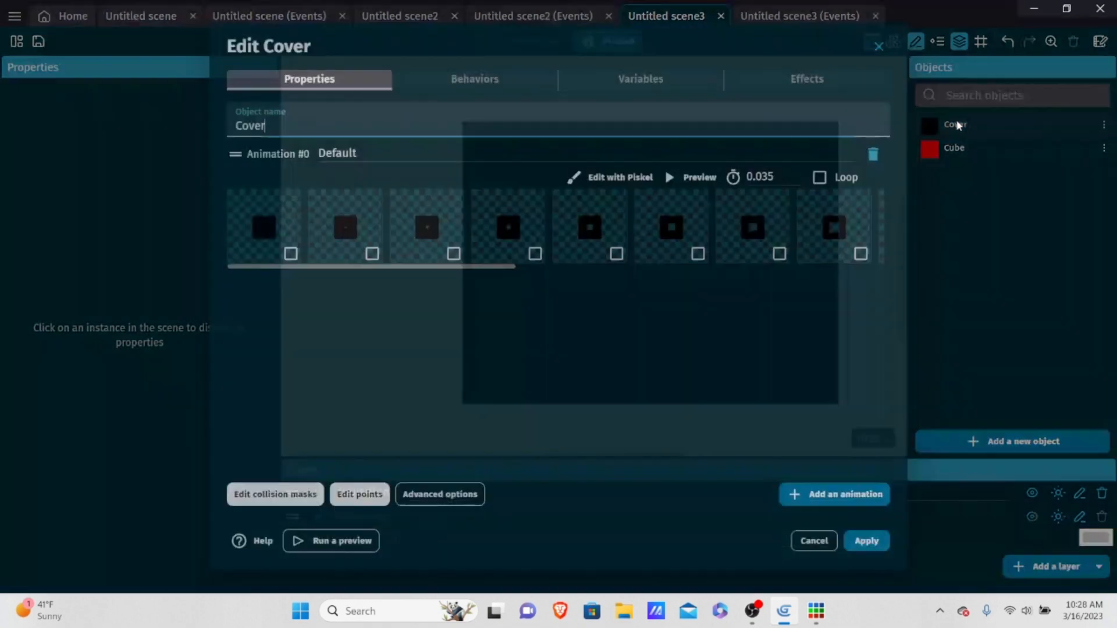
{"action": "left_click", "coordinate": [765, 176]}
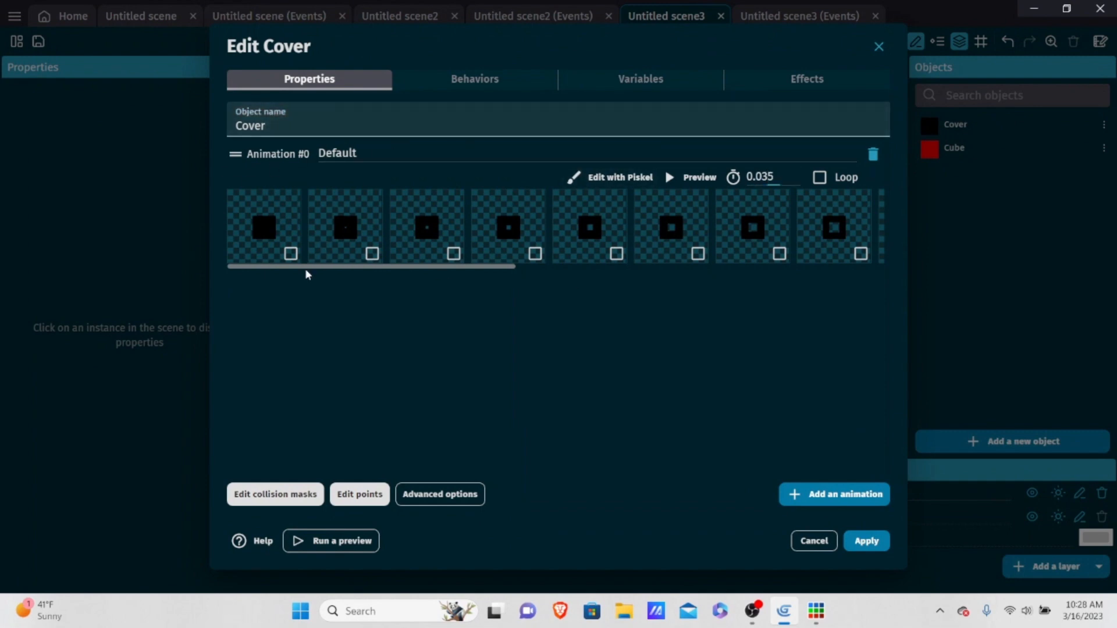
{"action": "left_click_drag", "start_coordinate": [312, 269], "coordinate": [280, 276]}
{"action": "left_click", "coordinate": [841, 491]}
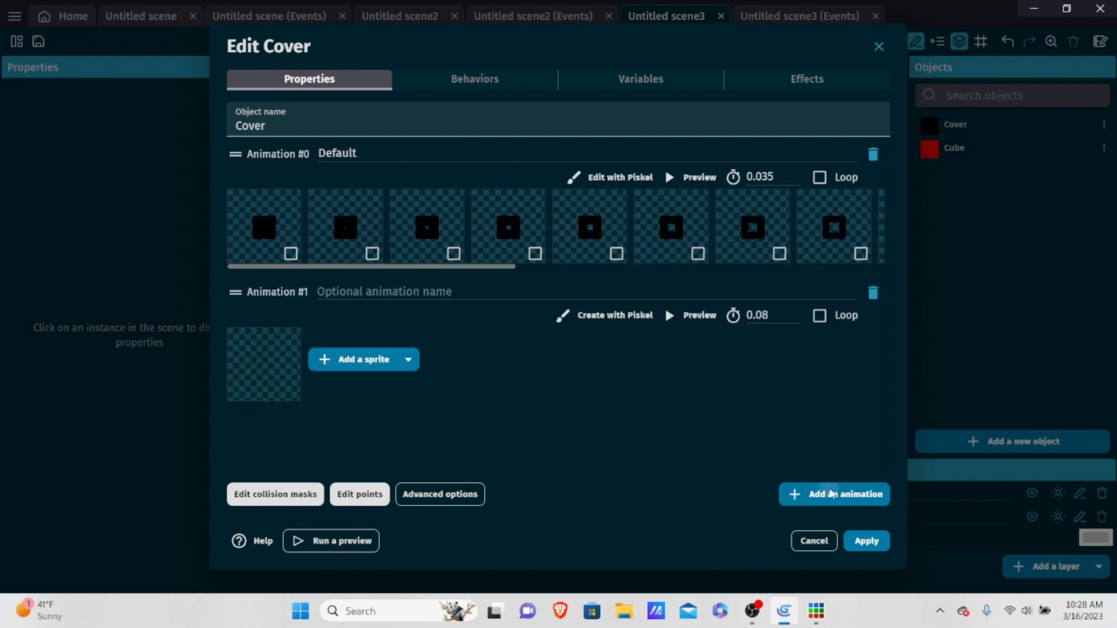
{"action": "left_click", "coordinate": [872, 295]}
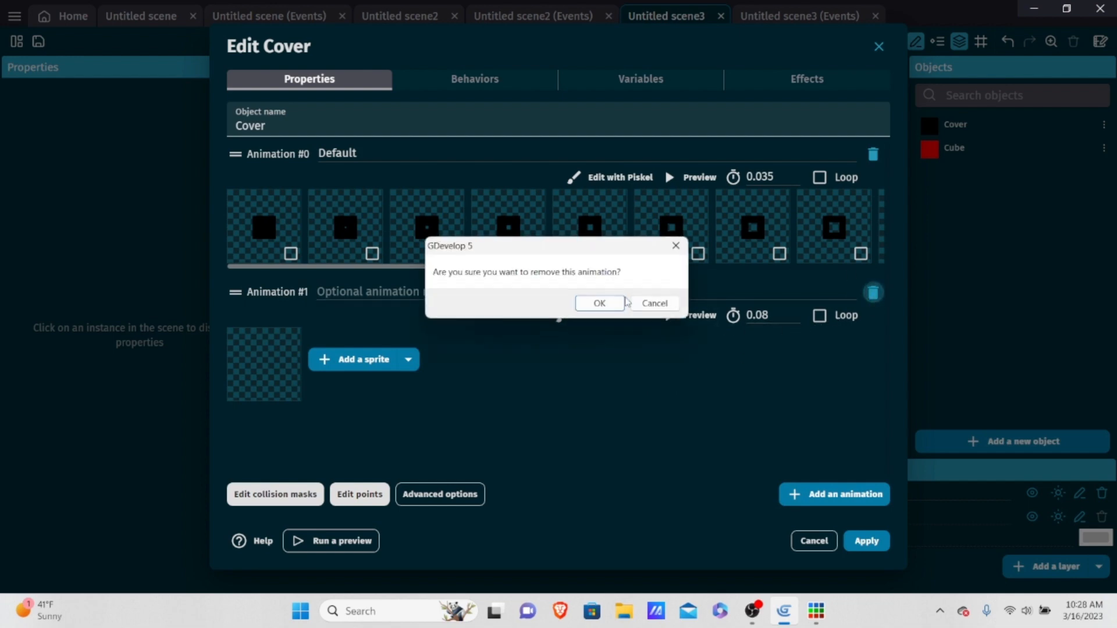
{"action": "left_click", "coordinate": [621, 302]}
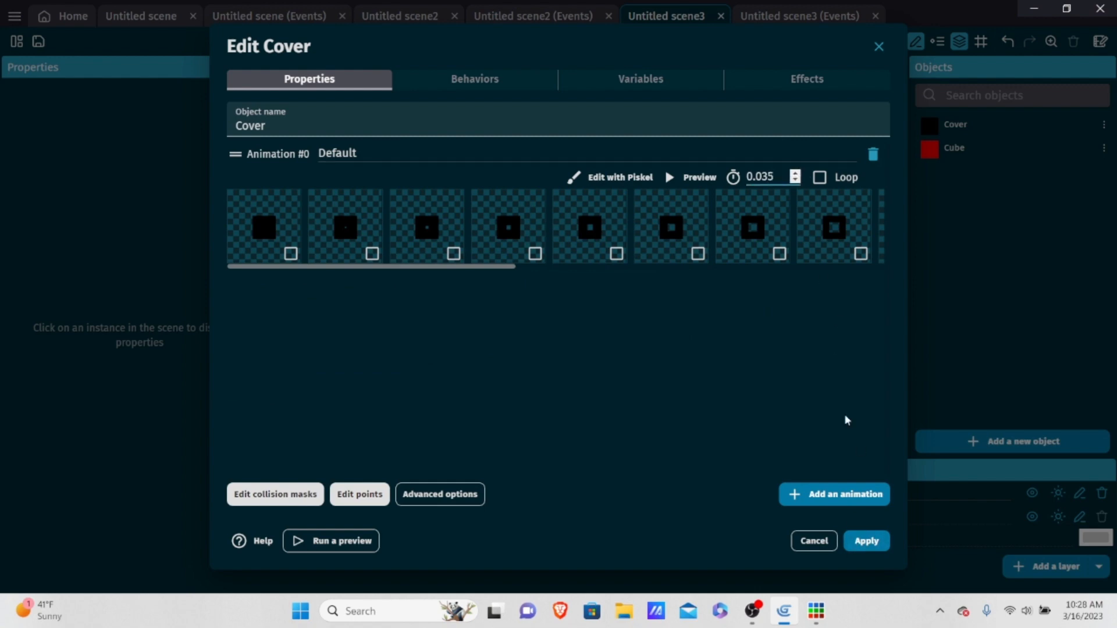
Apply the Cover object's settings and preview the scene to watch the opening transition.
{"action": "left_click", "coordinate": [855, 544]}
{"action": "left_click", "coordinate": [516, 42]}
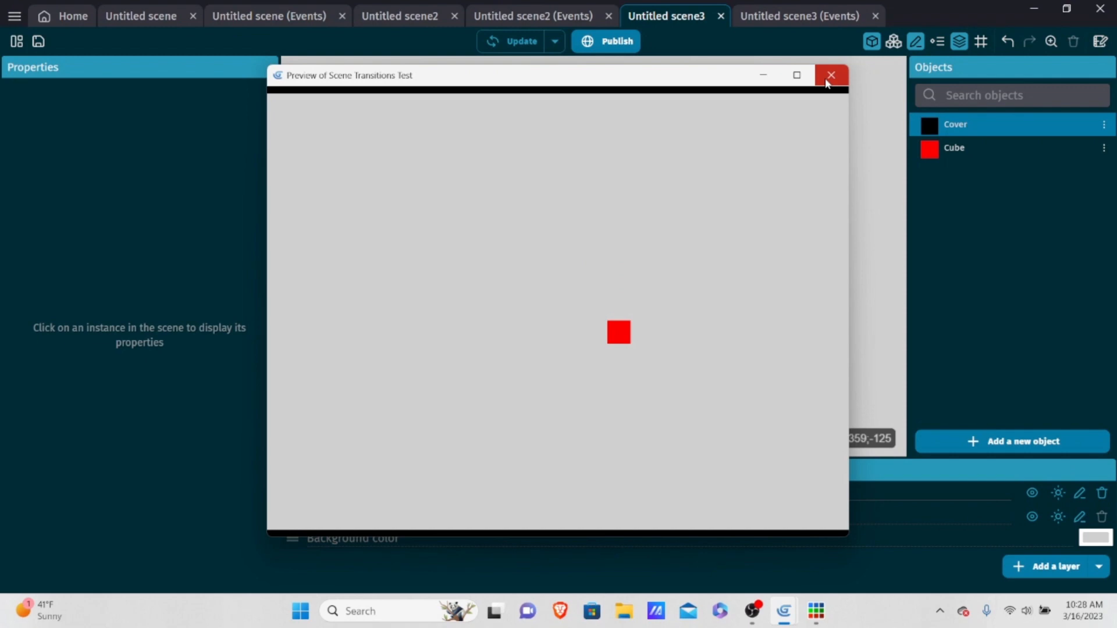
{"action": "left_click", "coordinate": [827, 83]}
Adjust the time between frames of Cover's Default animation by one increment and refresh the scene preview.
{"action": "double_click", "coordinate": [966, 127]}
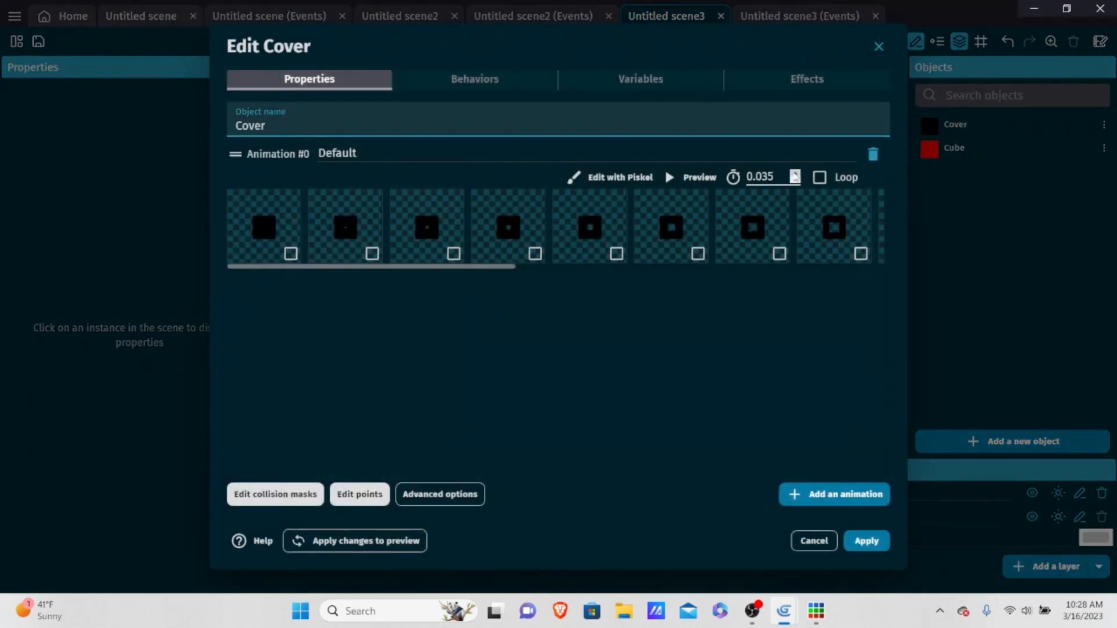
{"action": "left_click", "coordinate": [794, 176]}
{"action": "left_click", "coordinate": [861, 547]}
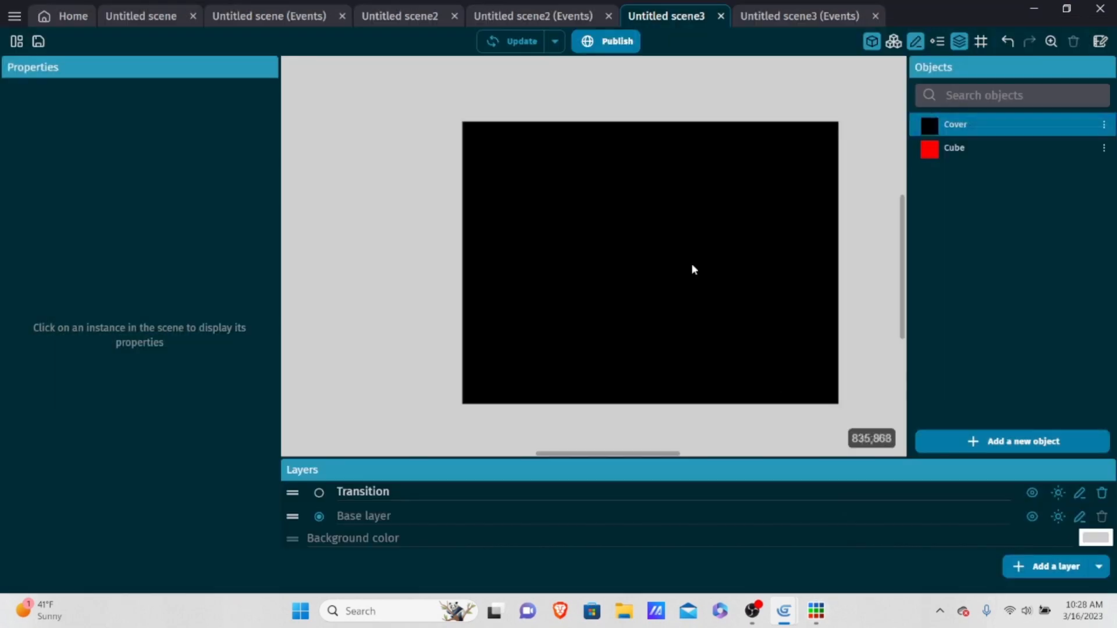
{"action": "left_click", "coordinate": [522, 41]}
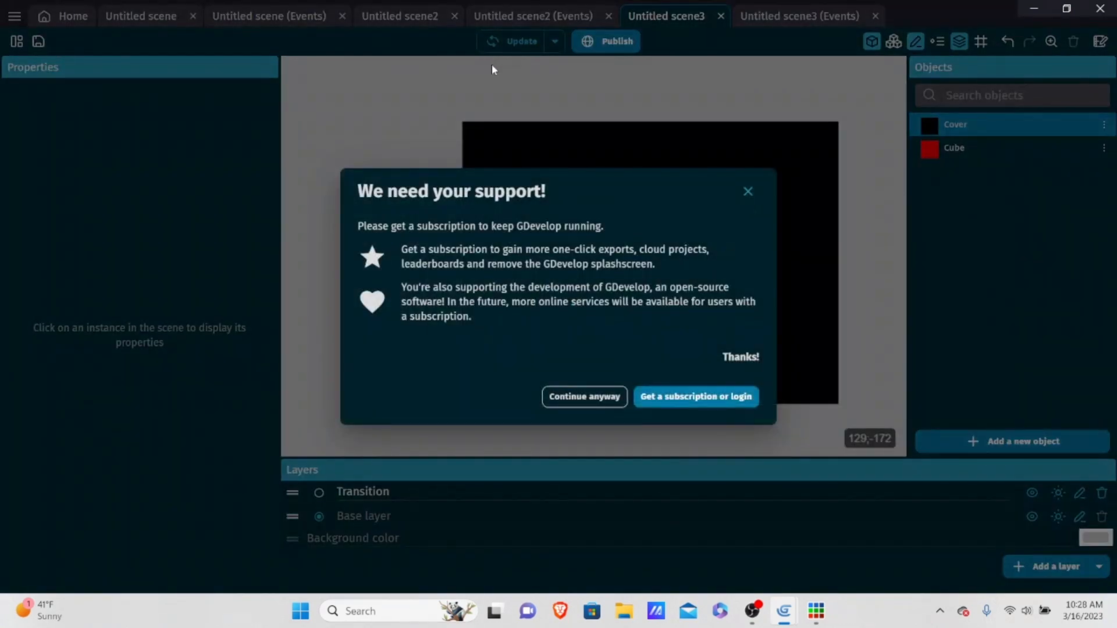
{"action": "left_click", "coordinate": [584, 397]}
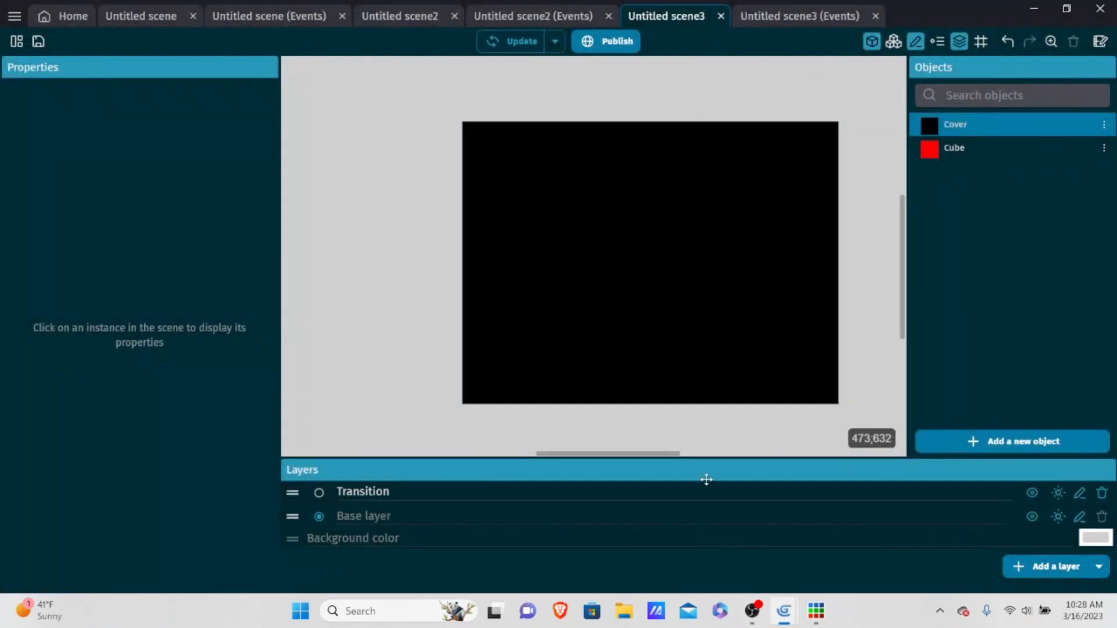
Review the running transition preview, close it, minimise Piskel and preview the scene once more.
{"action": "left_click", "coordinate": [786, 611]}
{"action": "left_click", "coordinate": [875, 518]}
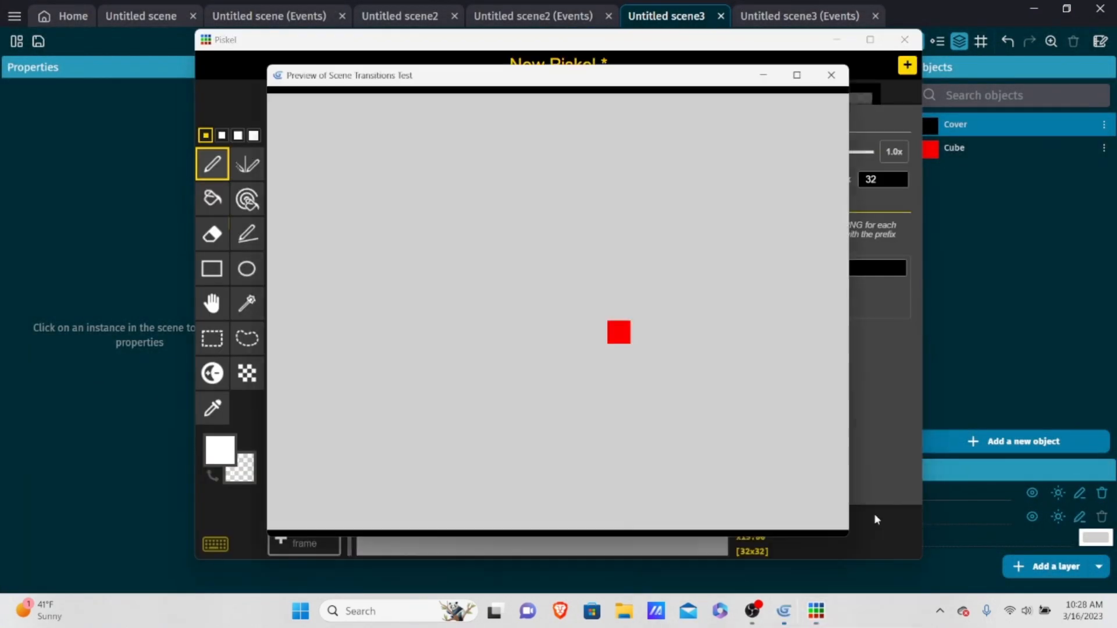
{"action": "left_click", "coordinate": [832, 75]}
{"action": "left_click", "coordinate": [838, 39]}
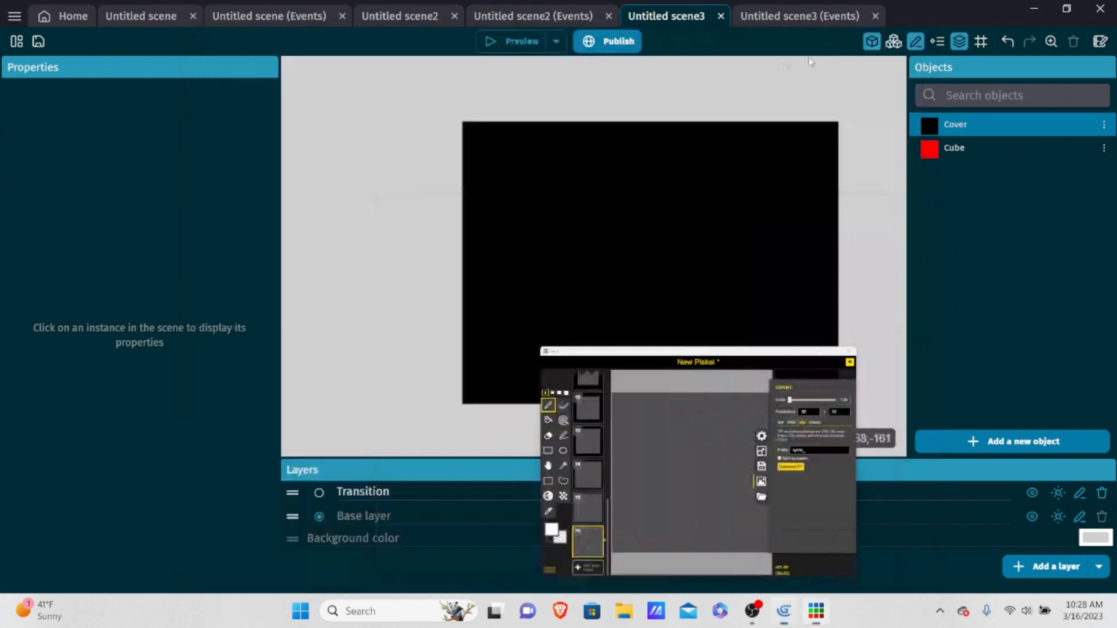
{"action": "left_click", "coordinate": [512, 41]}
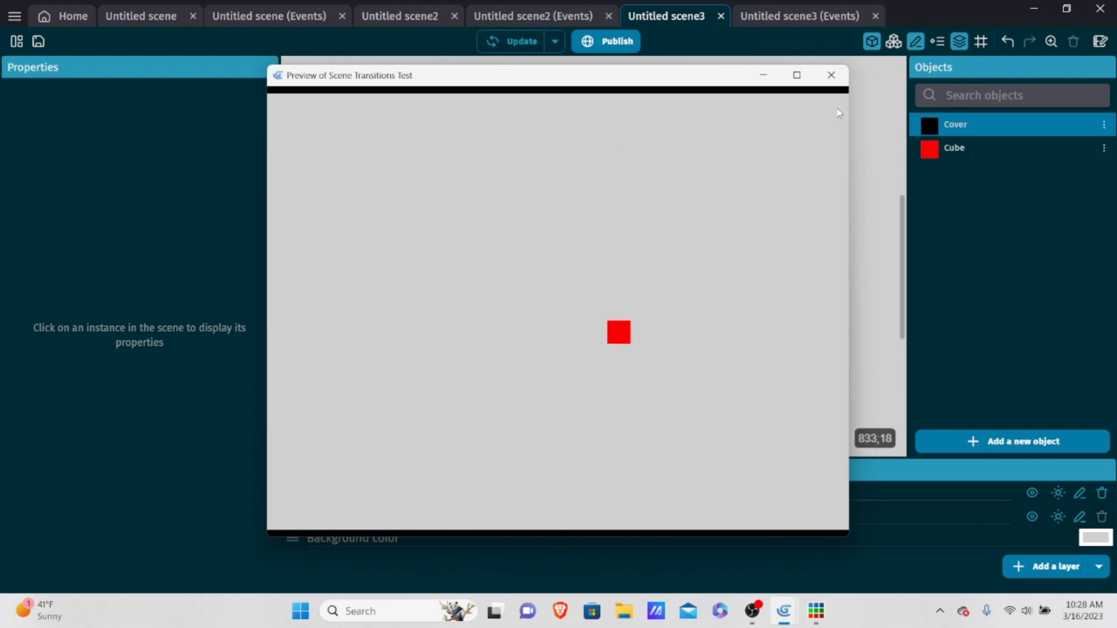
{"action": "left_click", "coordinate": [831, 75]}
{"action": "left_click", "coordinate": [644, 283]}
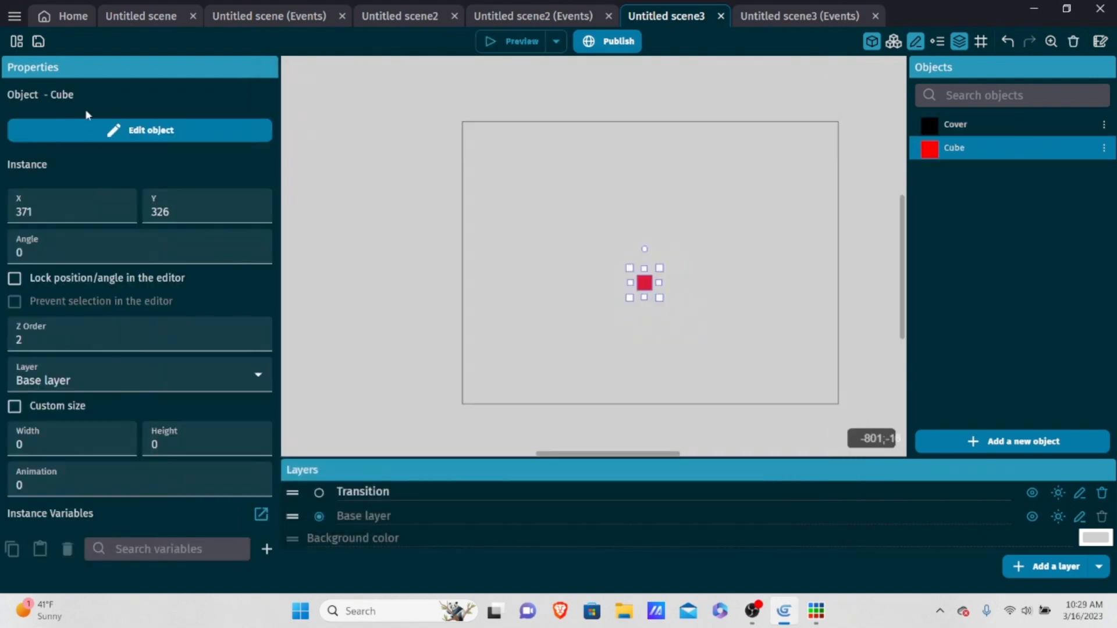
Duplicate Untitled scene in the project and open the copy, Untitled scene4.
{"action": "left_click", "coordinate": [17, 41]}
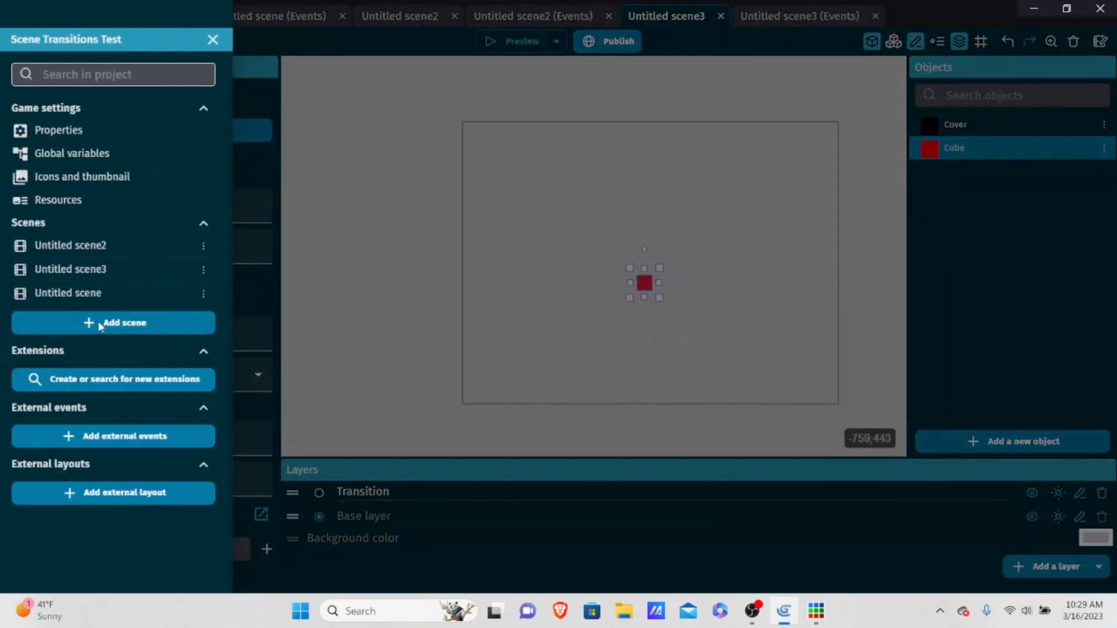
{"action": "left_click", "coordinate": [203, 294]}
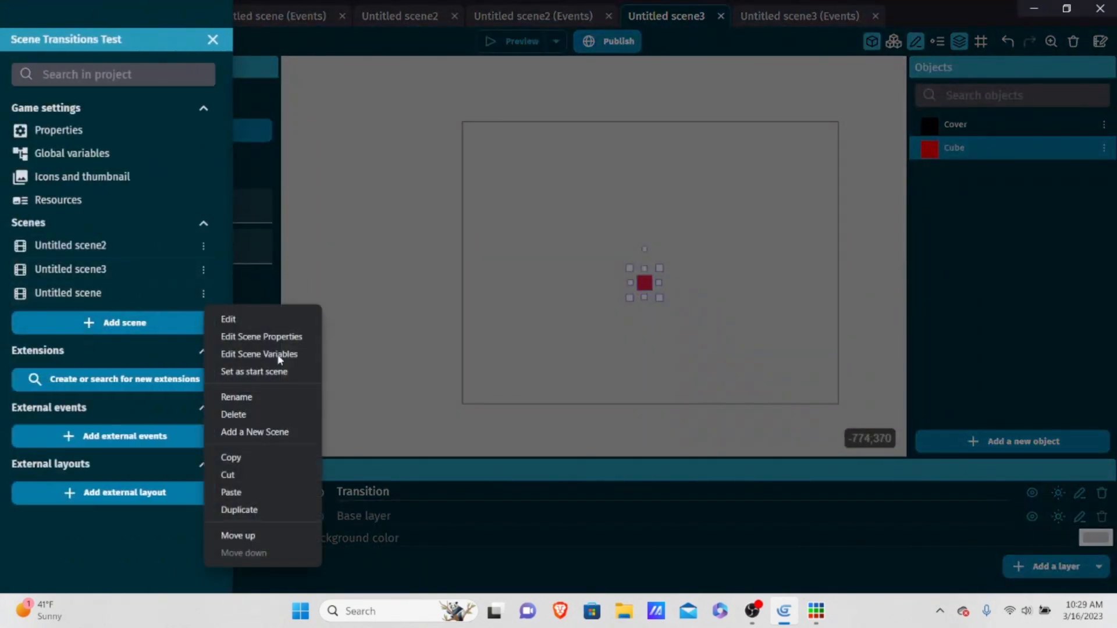
{"action": "left_click", "coordinate": [279, 508]}
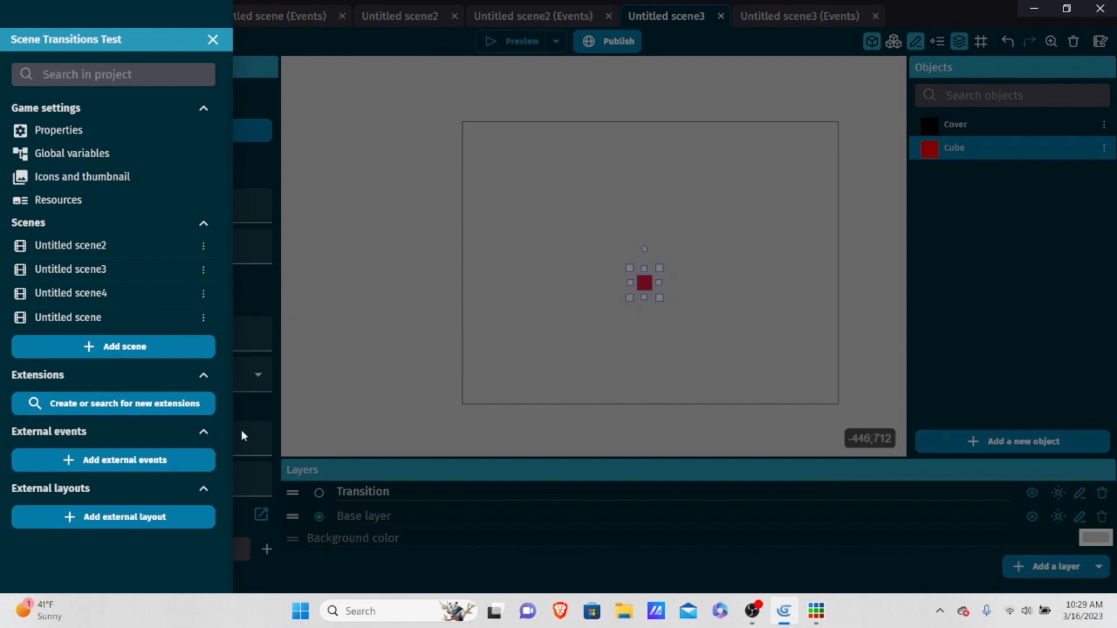
{"action": "left_click", "coordinate": [133, 299]}
Close the open scene and event editors of every scene except Untitled scene4.
{"action": "left_click", "coordinate": [342, 15]}
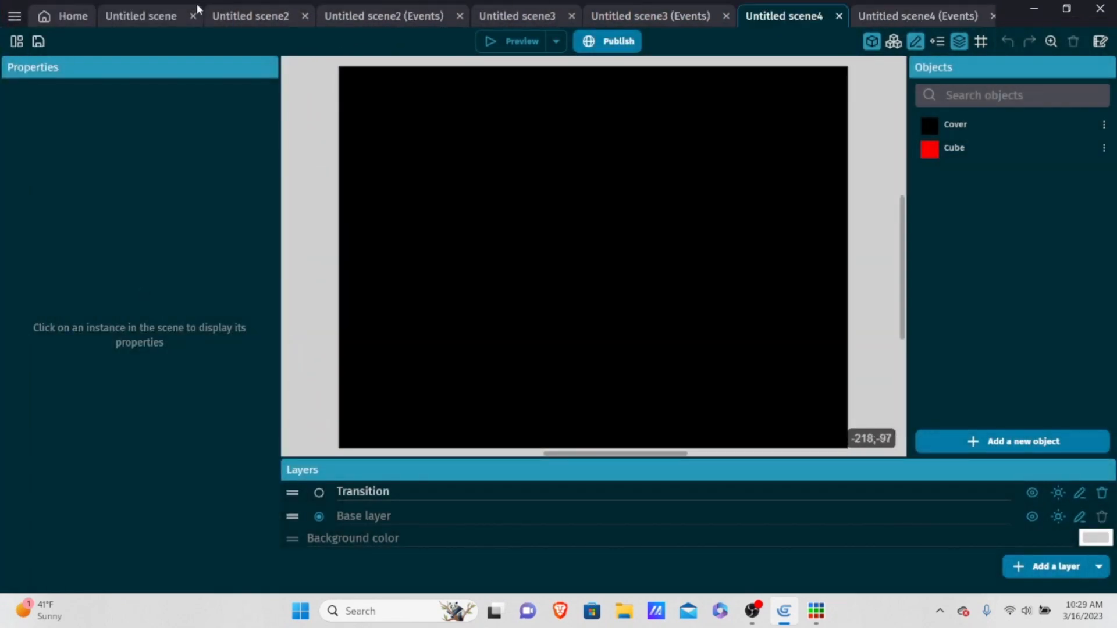
{"action": "left_click", "coordinate": [193, 16]}
{"action": "left_click", "coordinate": [197, 16]}
{"action": "left_click", "coordinate": [203, 17]}
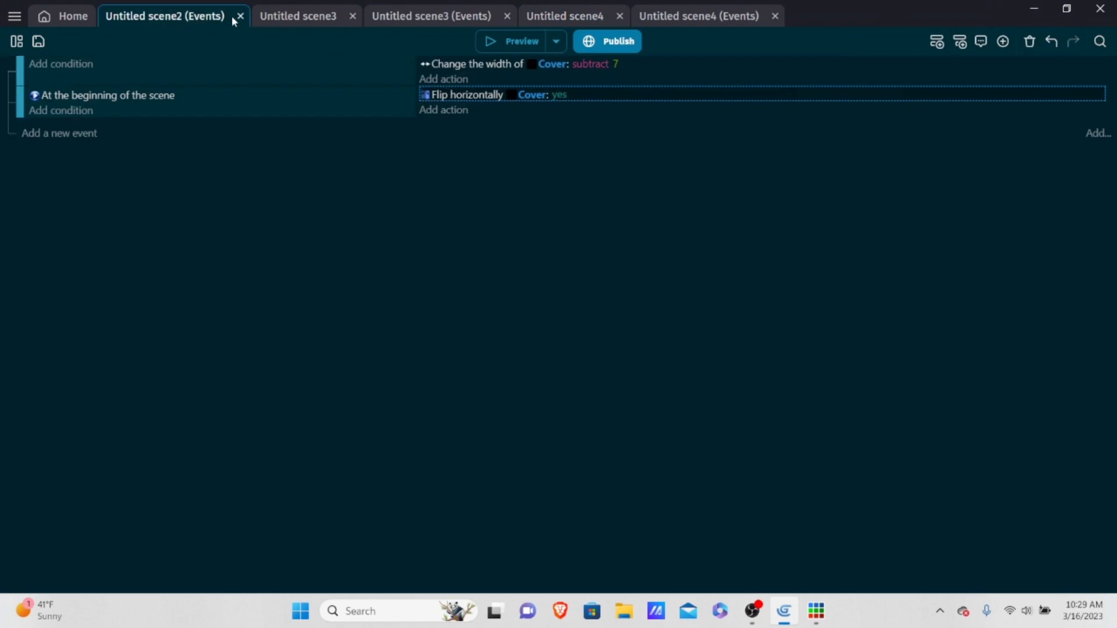
{"action": "left_click", "coordinate": [239, 16]}
{"action": "left_click", "coordinate": [197, 16]}
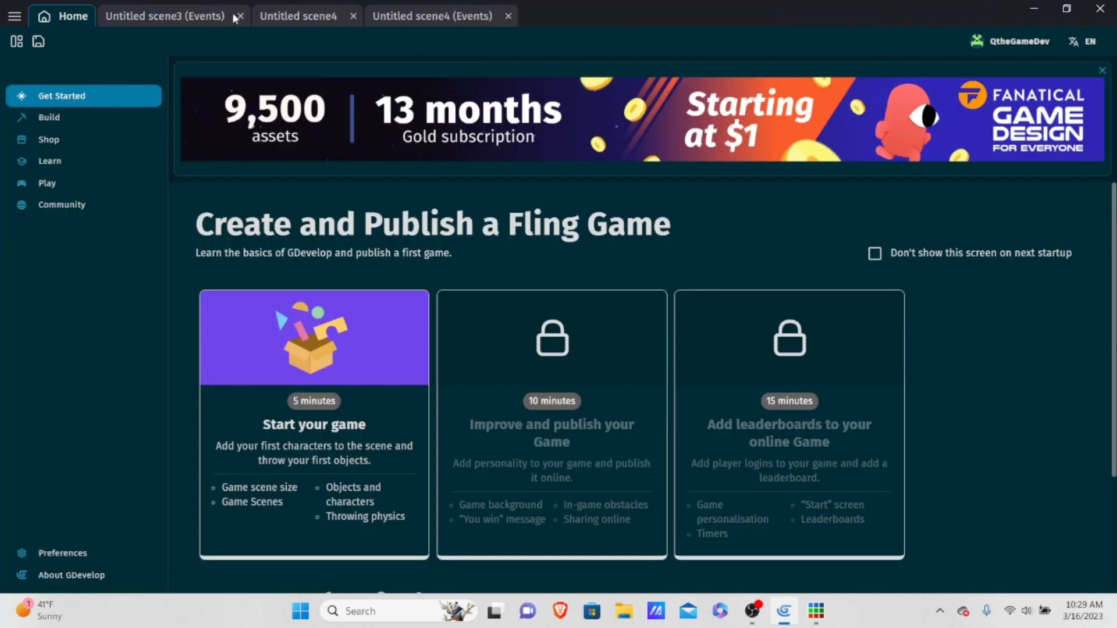
{"action": "left_click", "coordinate": [238, 16]}
Delete the Cover instance from Untitled scene4.
{"action": "left_click", "coordinate": [168, 17]}
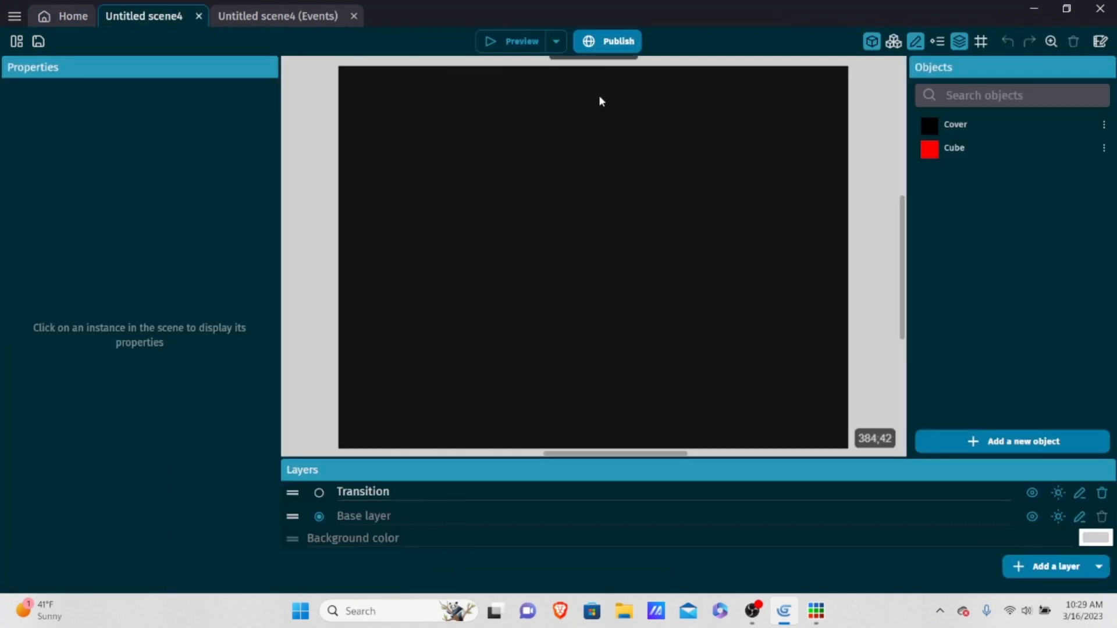
{"action": "left_click", "coordinate": [579, 254]}
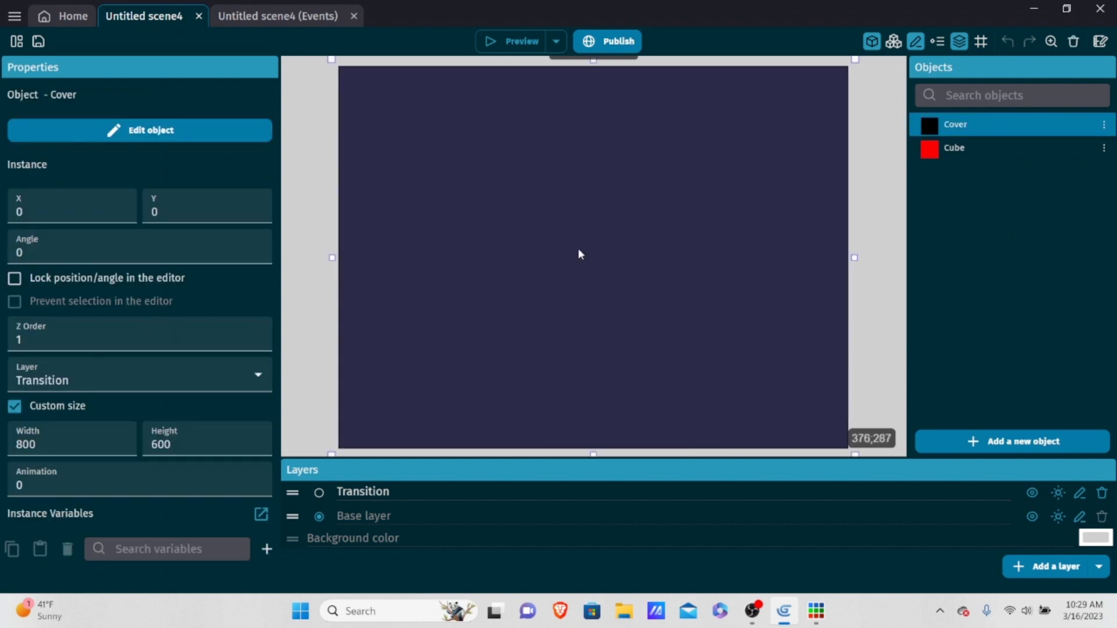
{"action": "key", "text": "Delete"}
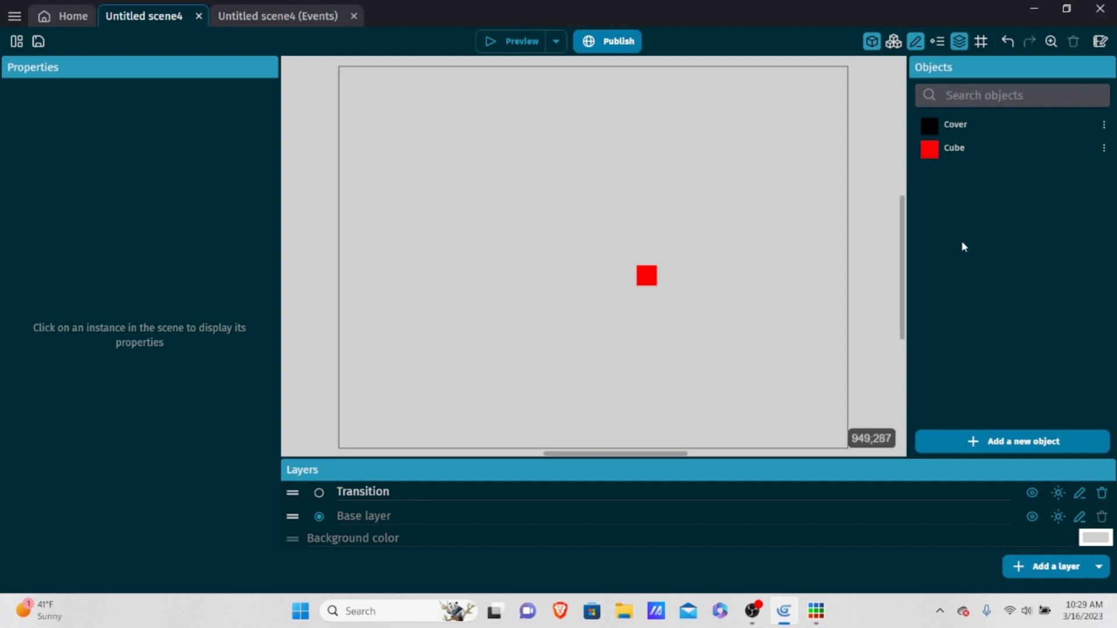
Rename the Cover object to Pixel and place one instance above the red cube, at about X 478, Y 146.
{"action": "left_click", "coordinate": [982, 124]}
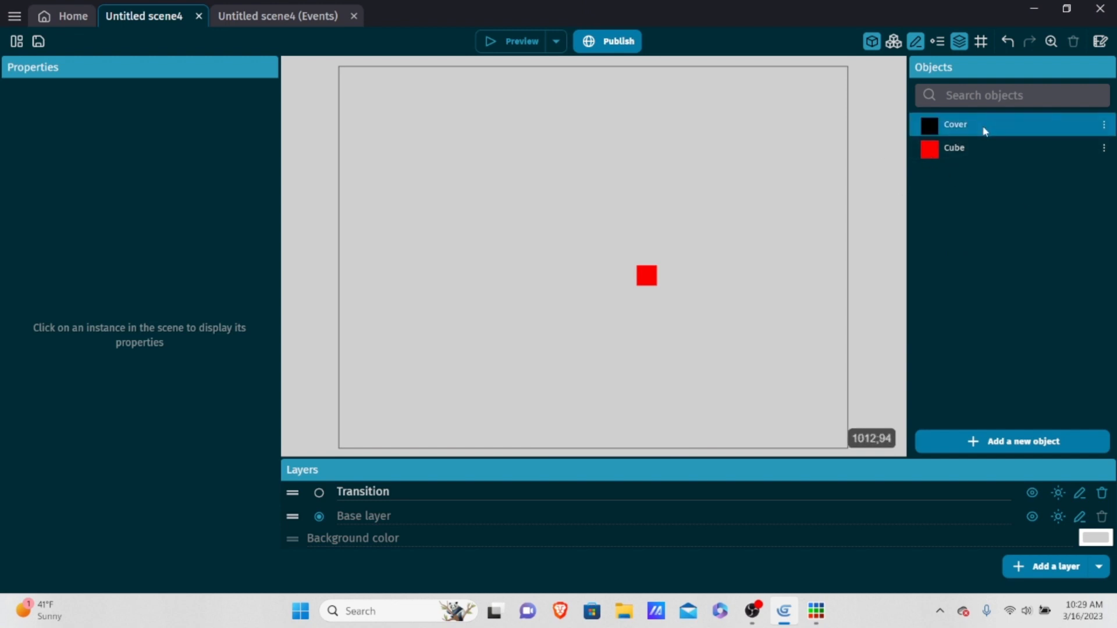
{"action": "double_click", "coordinate": [984, 127]}
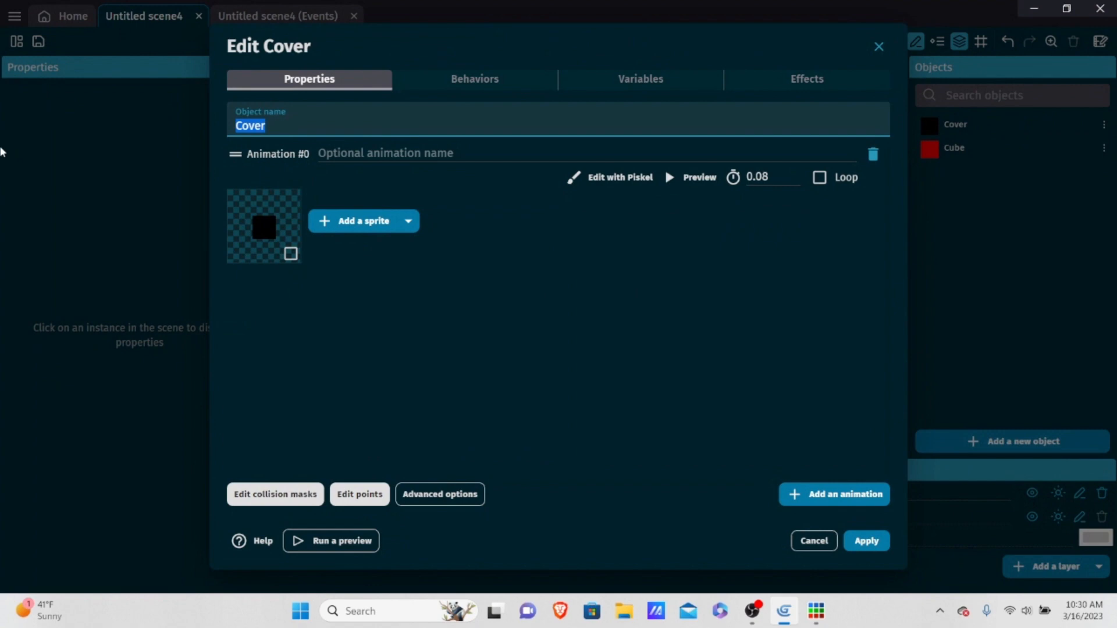
{"action": "key", "text": "BackSpace"}
{"action": "type", "text": "Pixel"}
{"action": "left_click", "coordinate": [884, 543]}
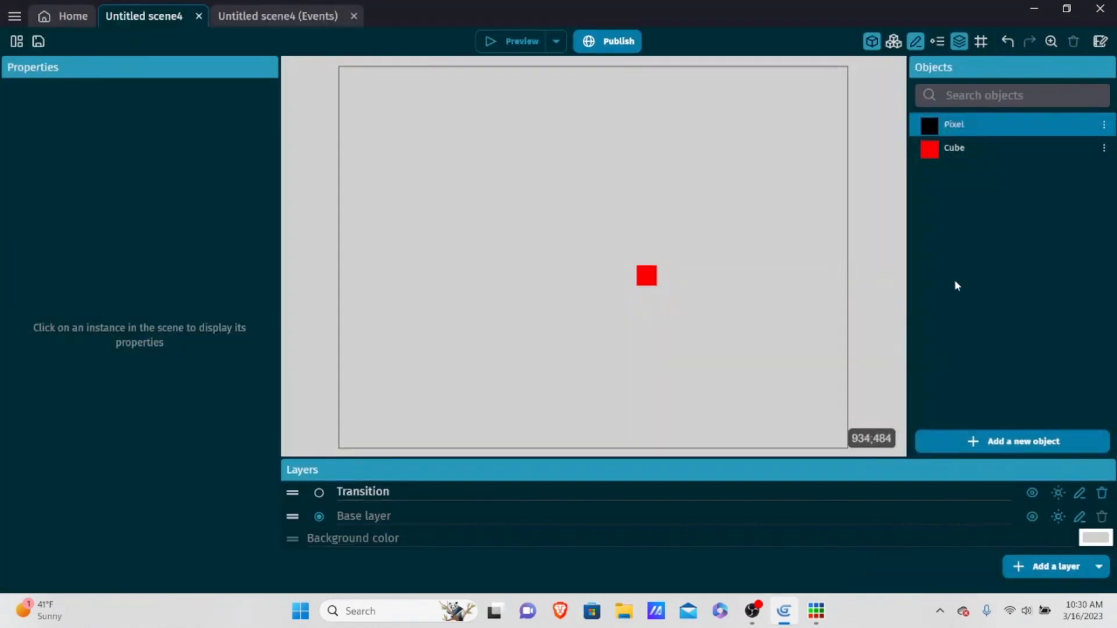
{"action": "left_click_drag", "start_coordinate": [993, 122], "coordinate": [653, 169]}
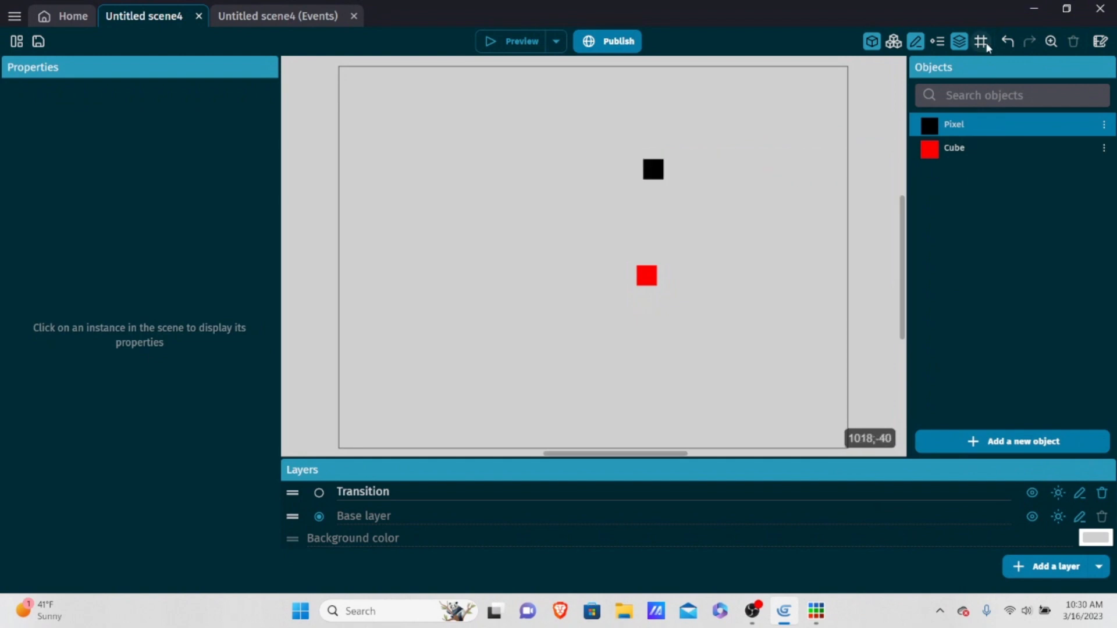
Set the scene grid's cell width and height to 128 pixels and show the grid.
{"action": "left_click", "coordinate": [983, 42]}
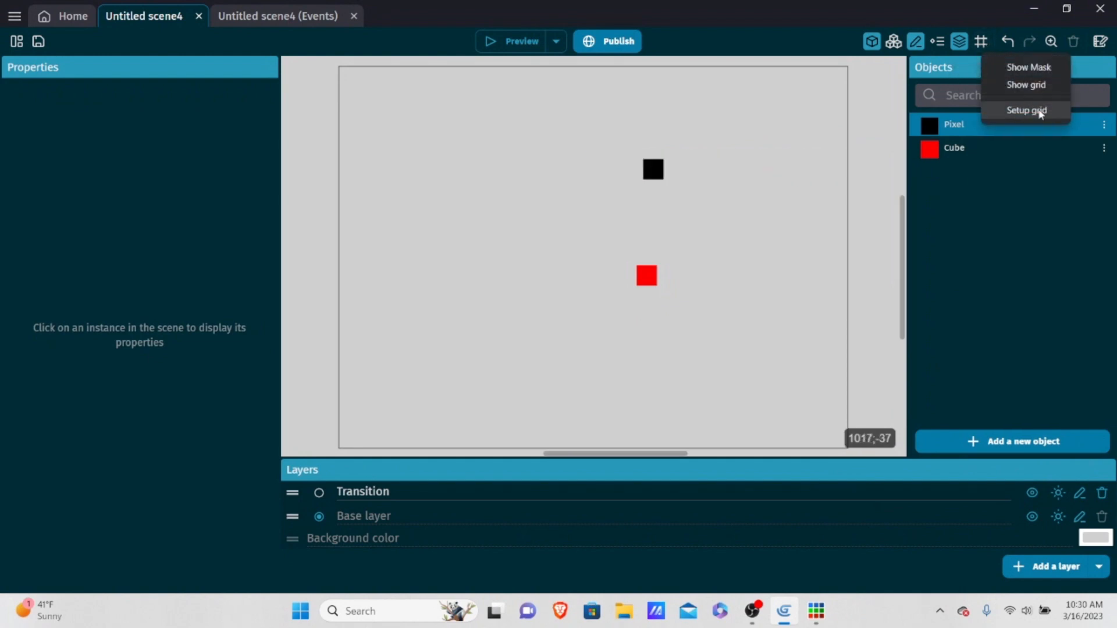
{"action": "left_click", "coordinate": [1039, 110]}
{"action": "left_click", "coordinate": [384, 288]}
{"action": "left_click_drag", "start_coordinate": [383, 288], "coordinate": [220, 270]}
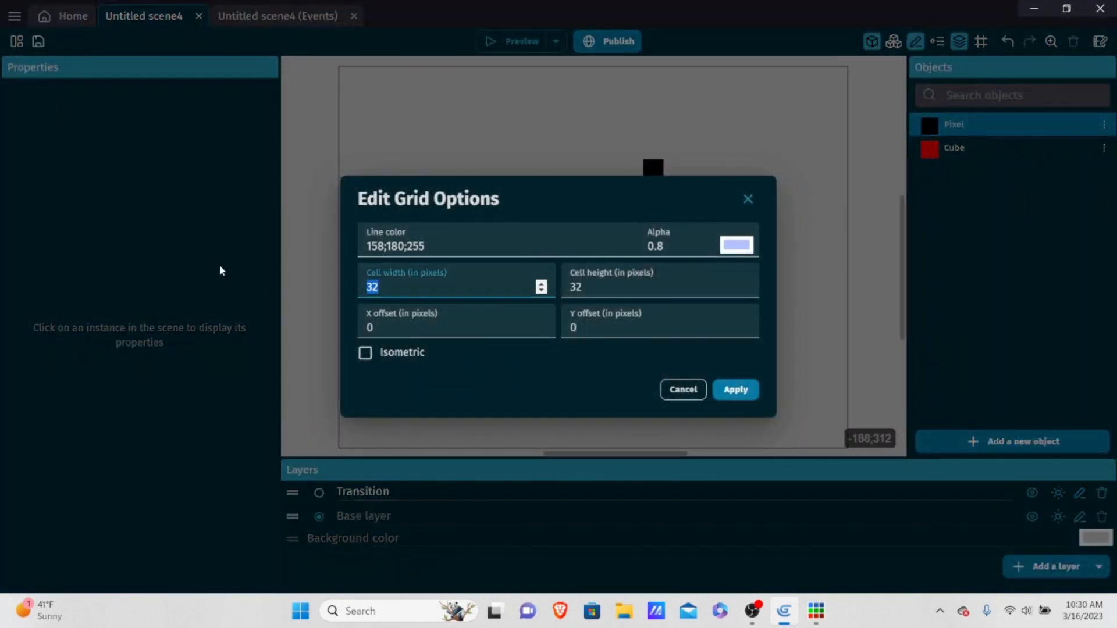
{"action": "type", "text": "128"}
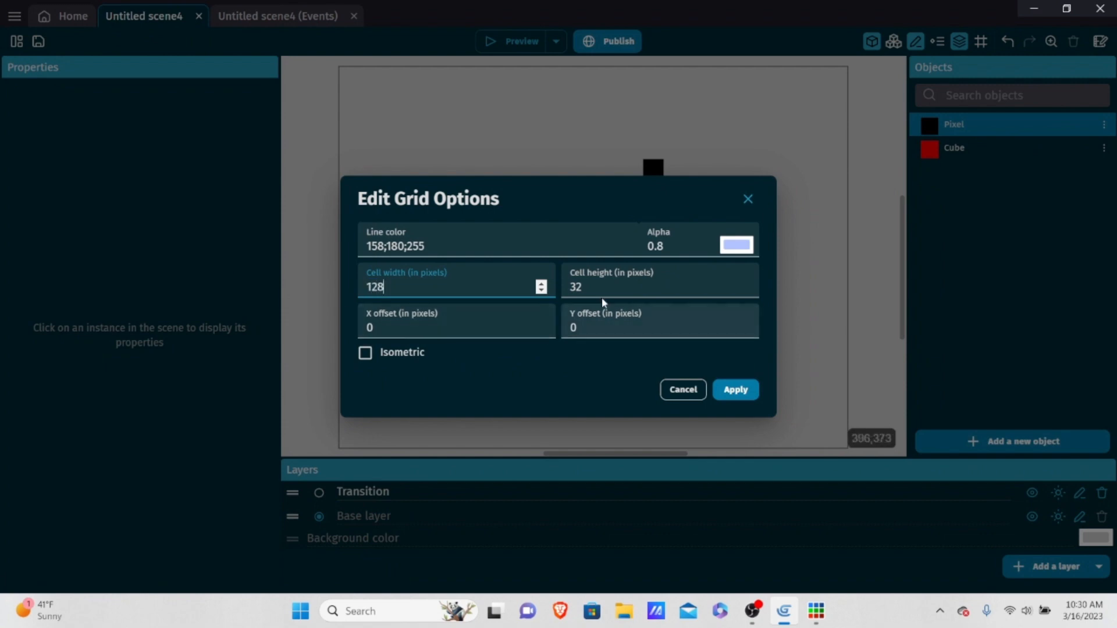
{"action": "left_click", "coordinate": [618, 286]}
{"action": "key", "text": "BackSpace"}
{"action": "key", "text": "BackSpace"}
{"action": "type", "text": "128"}
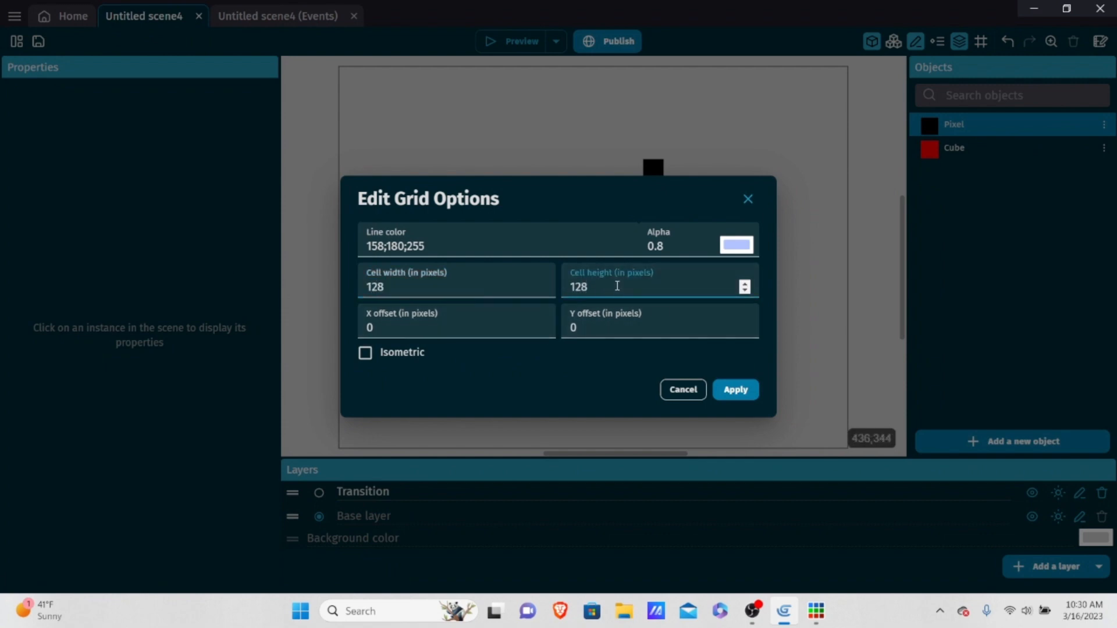
{"action": "left_click", "coordinate": [747, 396]}
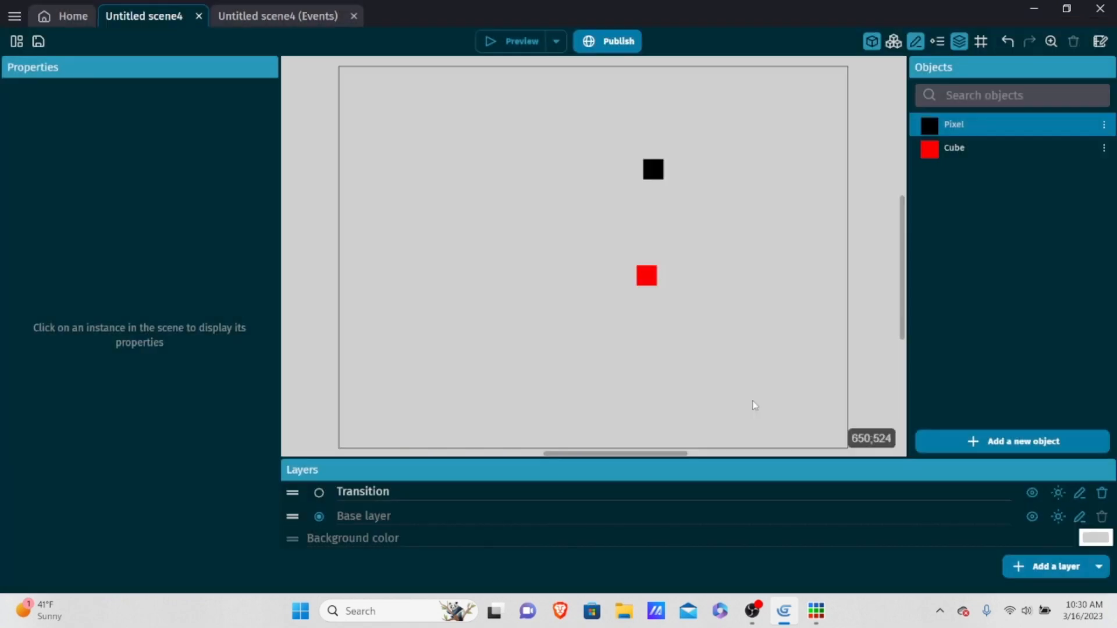
{"action": "left_click", "coordinate": [984, 42]}
{"action": "left_click", "coordinate": [1028, 82]}
Give the Pixel instance a custom size of 128 by 128 and move it to X 0, Y 0.
{"action": "left_click", "coordinate": [654, 169]}
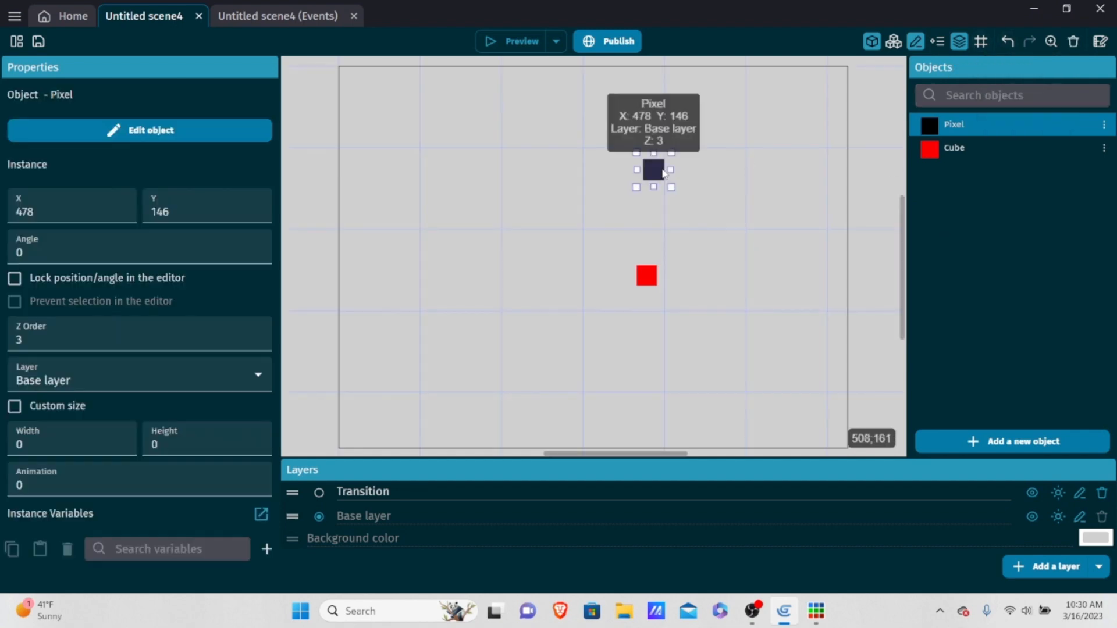
{"action": "left_click", "coordinate": [15, 406]}
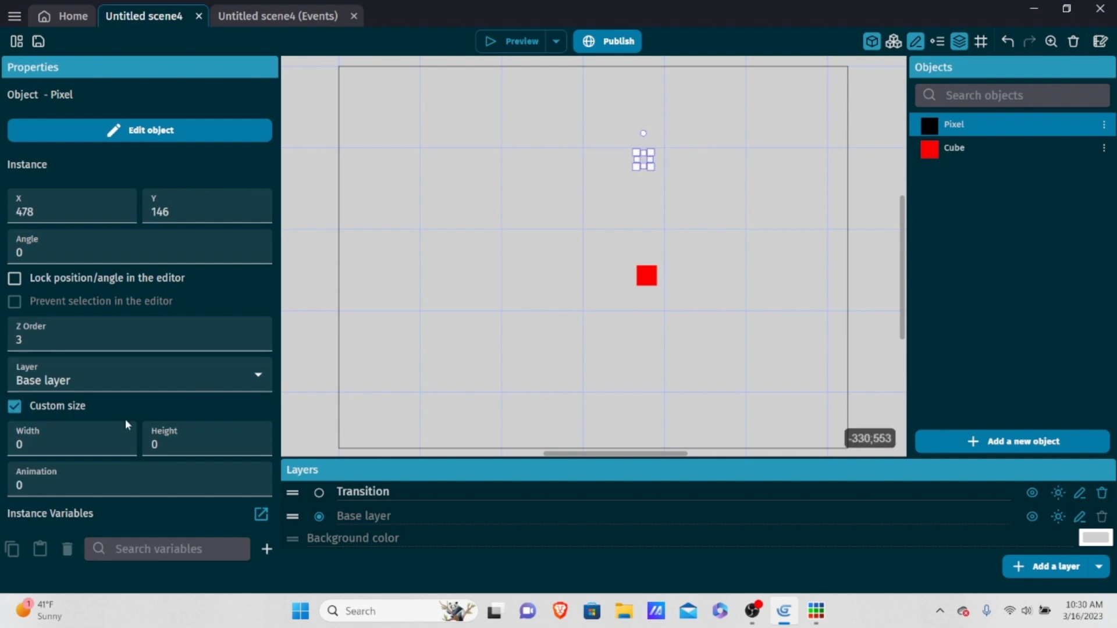
{"action": "left_click", "coordinate": [21, 446]}
{"action": "key", "text": "BackSpace"}
{"action": "type", "text": "128"}
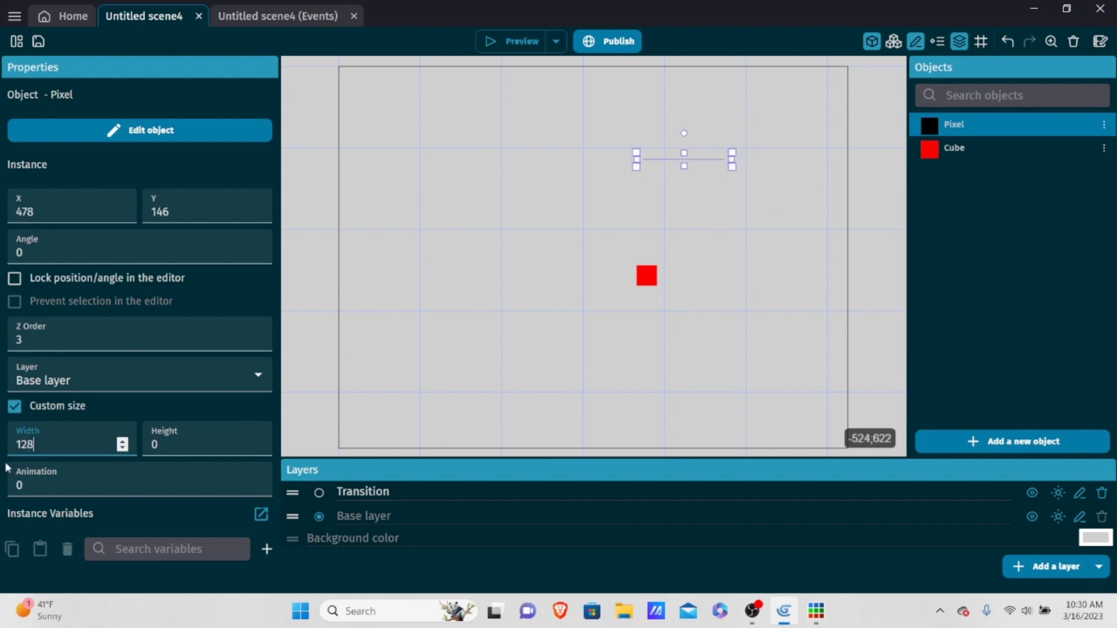
{"action": "left_click", "coordinate": [180, 448]}
{"action": "key", "text": "BackSpace"}
{"action": "type", "text": "1"}
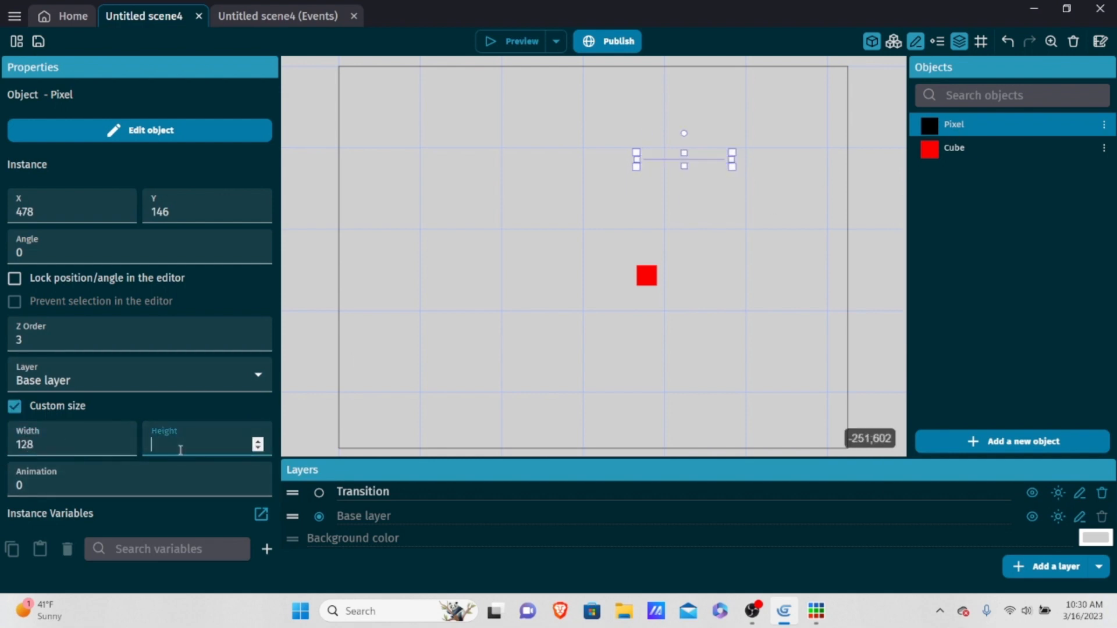
{"action": "type", "text": "28"}
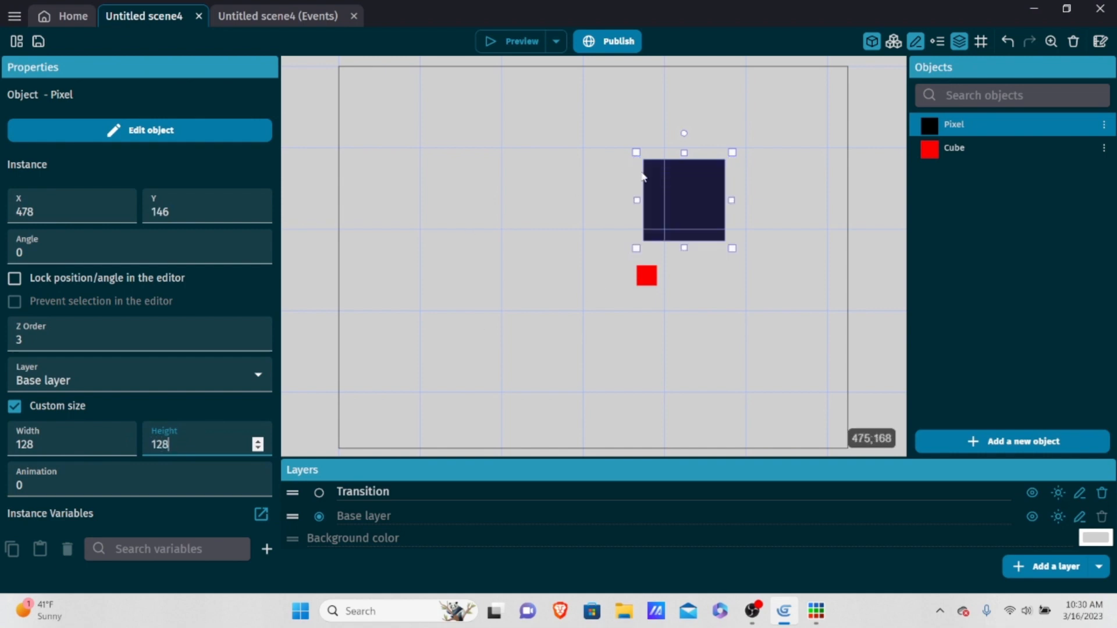
{"action": "left_click_drag", "start_coordinate": [687, 205], "coordinate": [418, 158]}
Duplicate the Pixel tile along the grid until a block of 7 columns by 5 rows covers the whole scene frame.
{"action": "scroll", "coordinate": [503, 178], "scroll_direction": "down", "scroll_amount": 2}
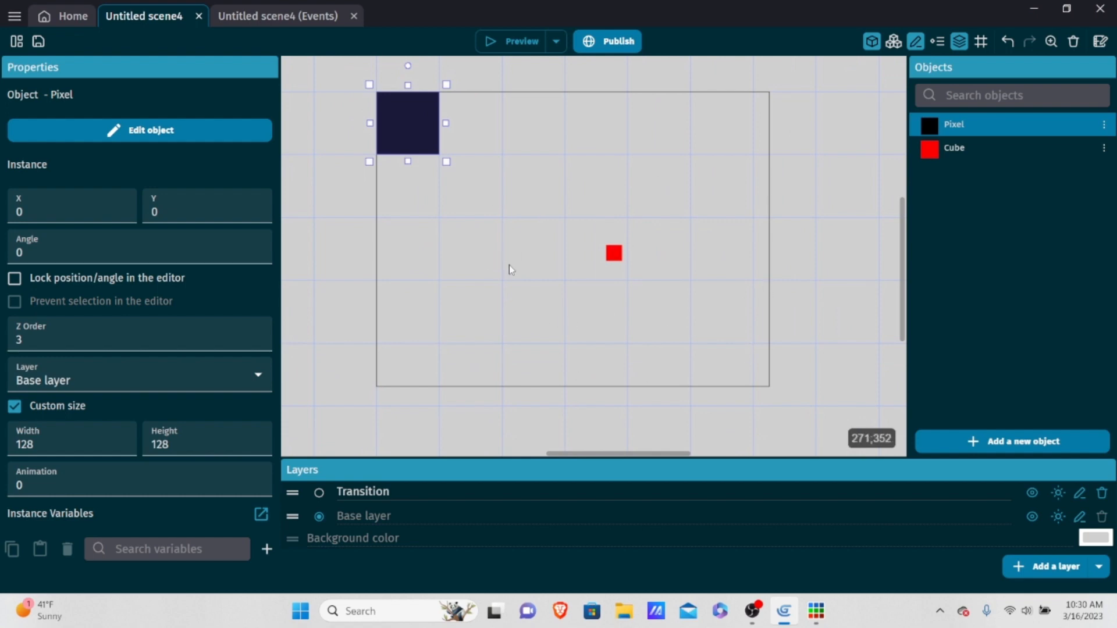
{"action": "scroll", "coordinate": [518, 238], "scroll_direction": "down", "scroll_amount": 1}
{"action": "scroll", "coordinate": [517, 237], "scroll_direction": "down", "scroll_amount": 1}
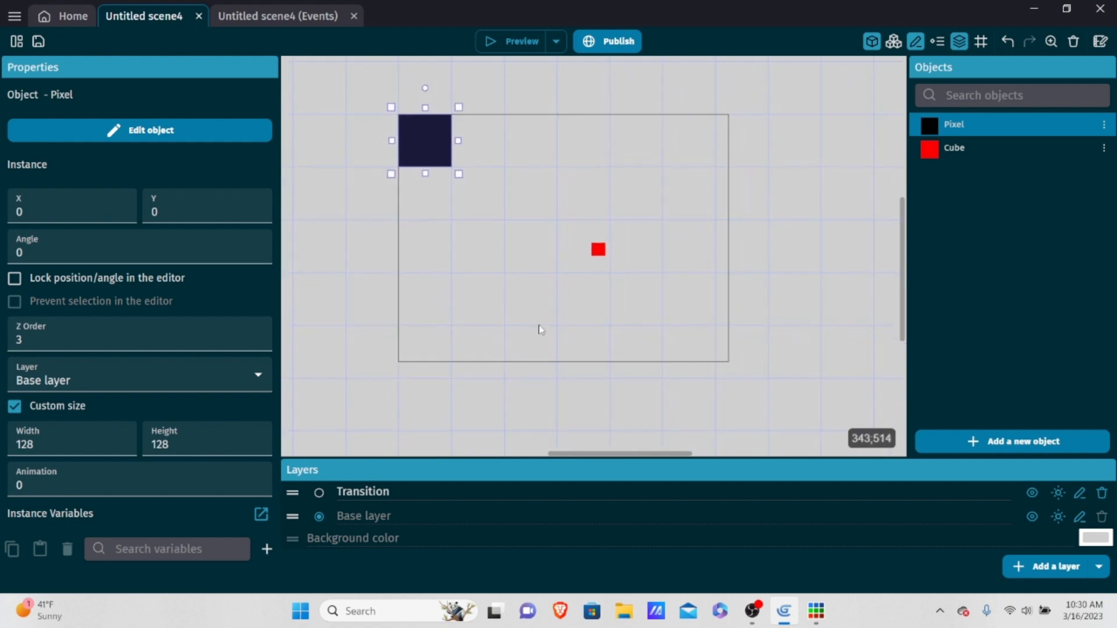
{"action": "right_click", "coordinate": [421, 138]}
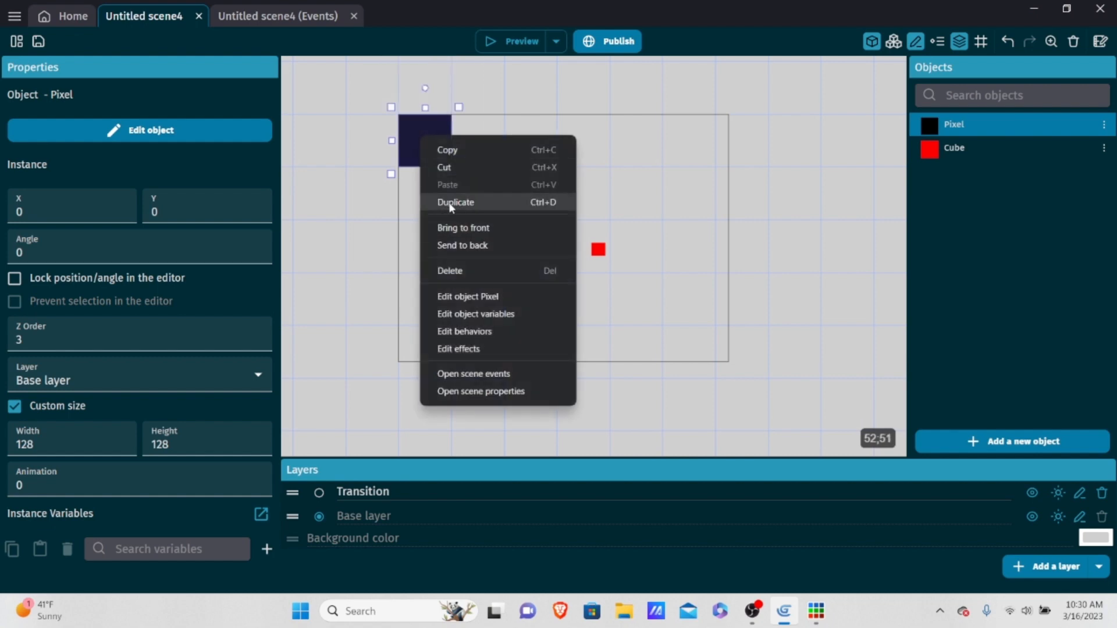
{"action": "left_click", "coordinate": [481, 202]}
{"action": "left_click_drag", "start_coordinate": [426, 144], "coordinate": [642, 148]}
{"action": "right_click", "coordinate": [488, 141]}
{"action": "left_click", "coordinate": [534, 208]}
{"action": "right_click", "coordinate": [531, 139]}
{"action": "left_click", "coordinate": [547, 203]}
{"action": "right_click", "coordinate": [610, 146]}
{"action": "left_click", "coordinate": [633, 203]}
{"action": "right_click", "coordinate": [640, 147]}
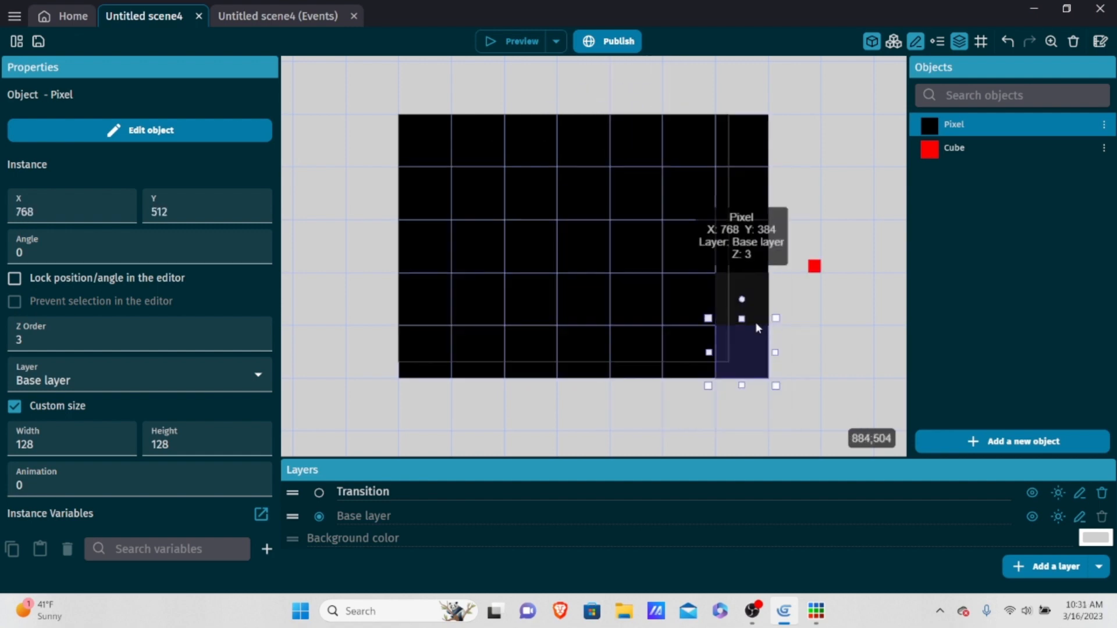
{"action": "mouse_move", "coordinate": [820, 272]}
{"action": "left_mouse_down"}
{"action": "mouse_move", "coordinate": [816, 235]}
{"action": "mouse_move", "coordinate": [746, 190]}
{"action": "mouse_move", "coordinate": [477, 215]}
{"action": "mouse_move", "coordinate": [815, 290]}
{"action": "mouse_move", "coordinate": [815, 273]}
{"action": "left_mouse_up"}
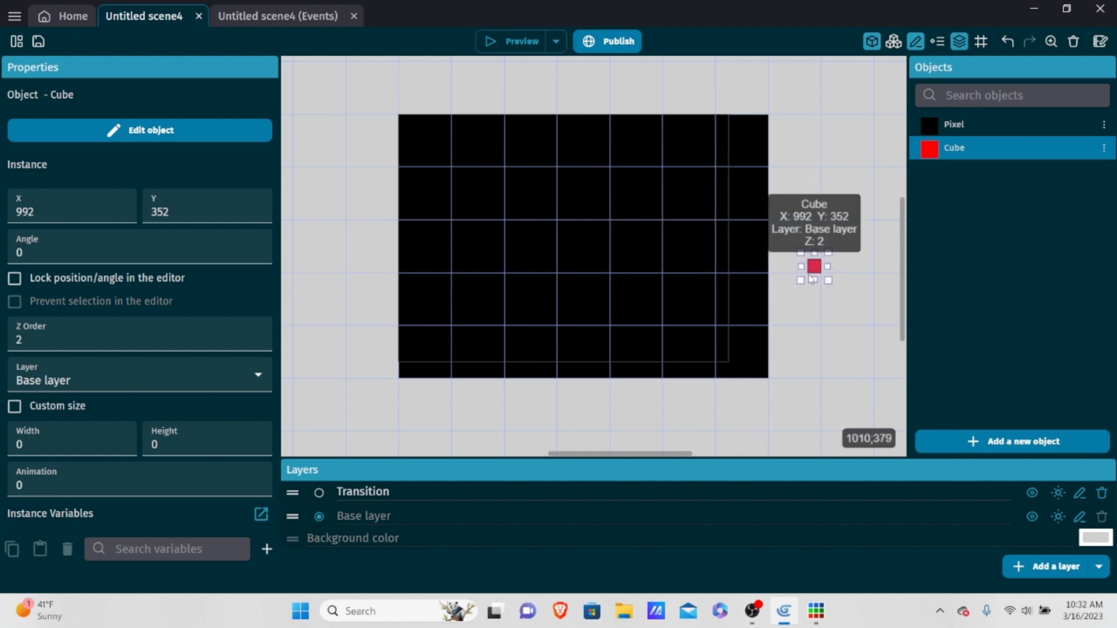
Assign all the Pixel tiles to the Transition layer and move the Cube back inside the frame to X 480, Y 352.
{"action": "left_click_drag", "start_coordinate": [378, 100], "coordinate": [786, 407]}
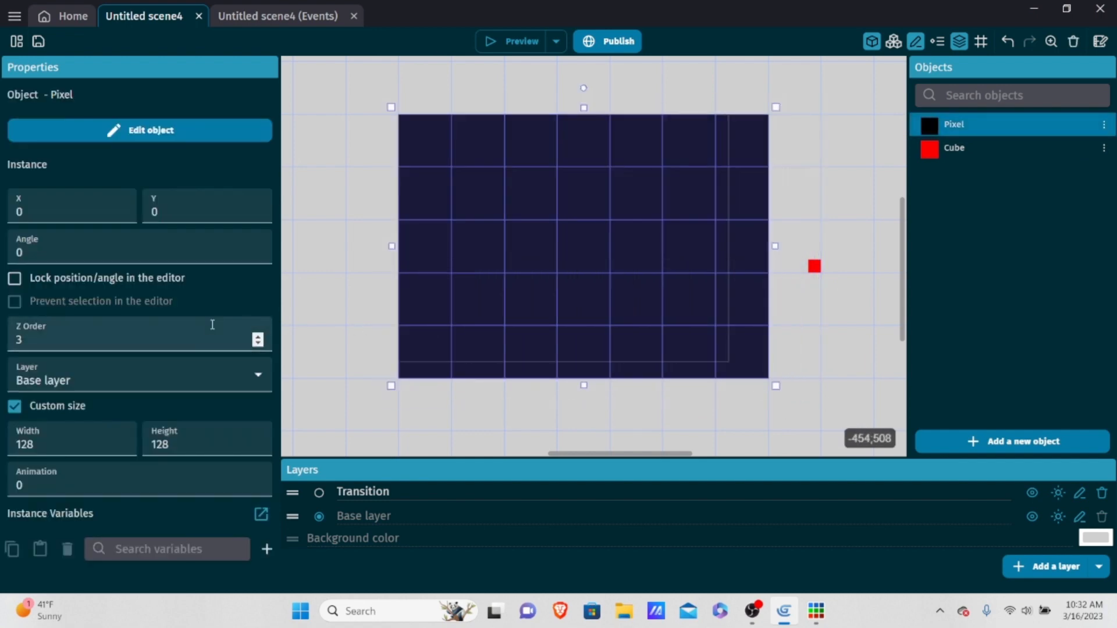
{"action": "left_click", "coordinate": [99, 377]}
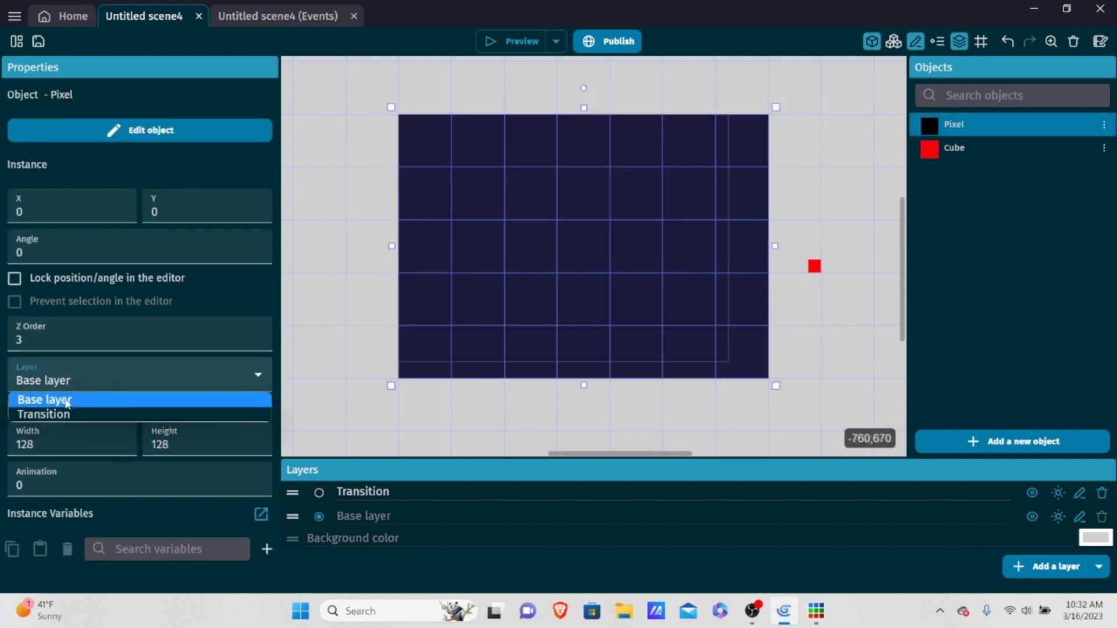
{"action": "left_click", "coordinate": [85, 411]}
{"action": "left_click", "coordinate": [563, 444]}
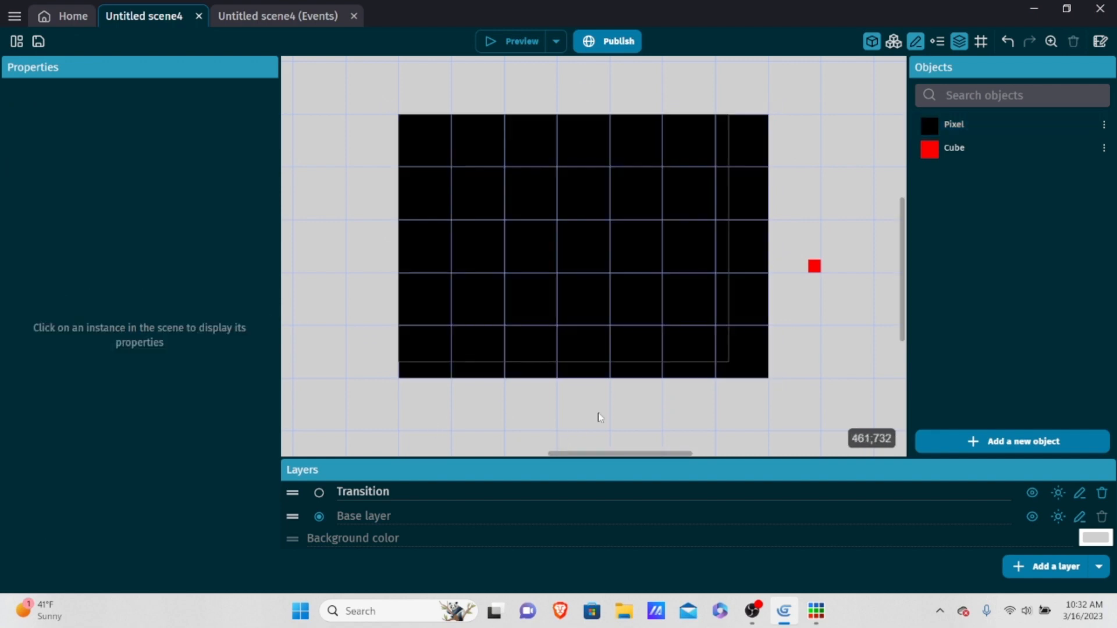
{"action": "left_click_drag", "start_coordinate": [816, 272], "coordinate": [576, 265]}
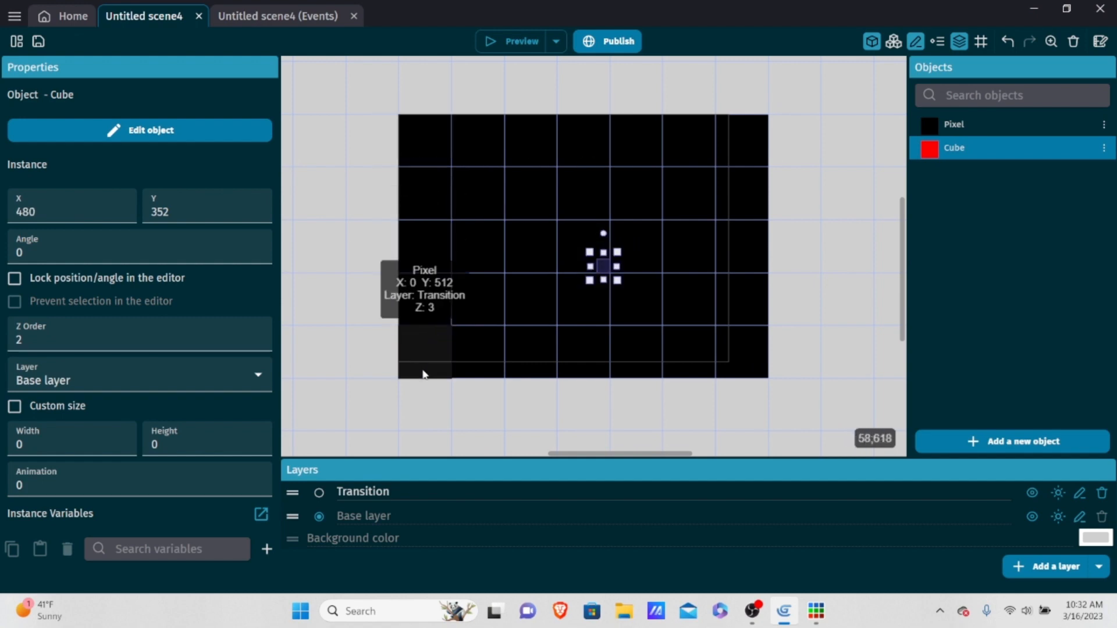
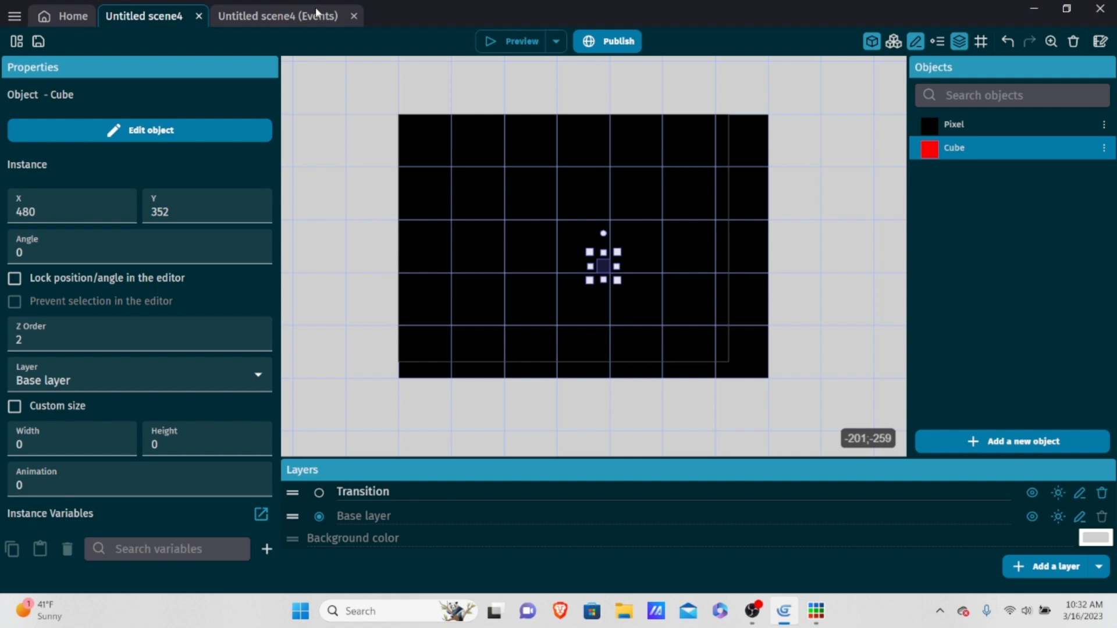
Delete both Pixel opacity events from the Untitled scene4 events.
{"action": "left_click", "coordinate": [317, 13]}
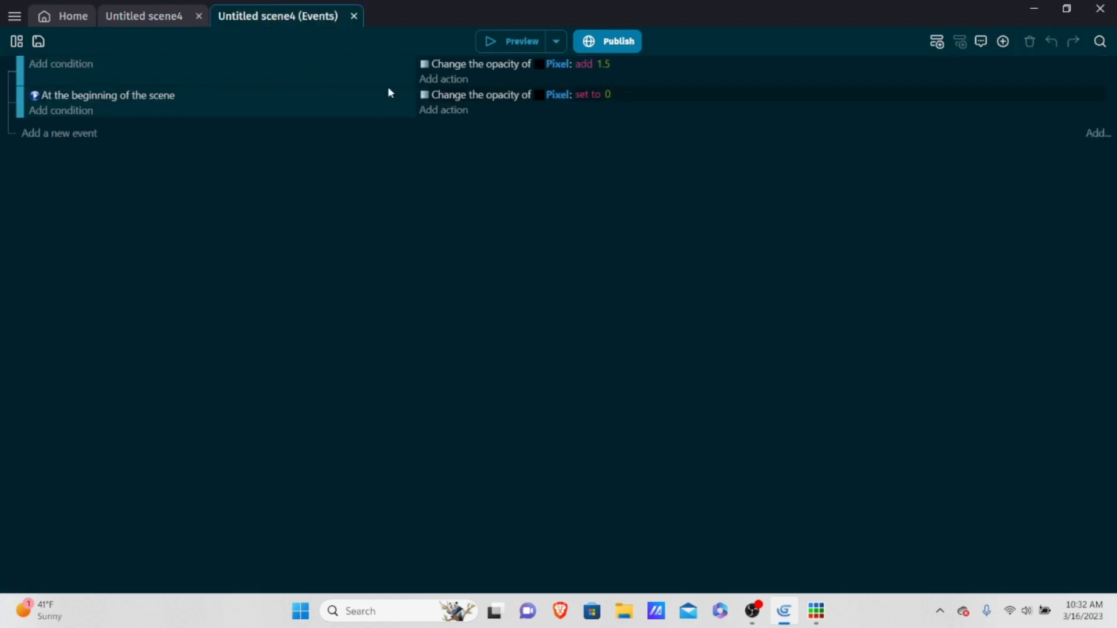
{"action": "left_click", "coordinate": [665, 100]}
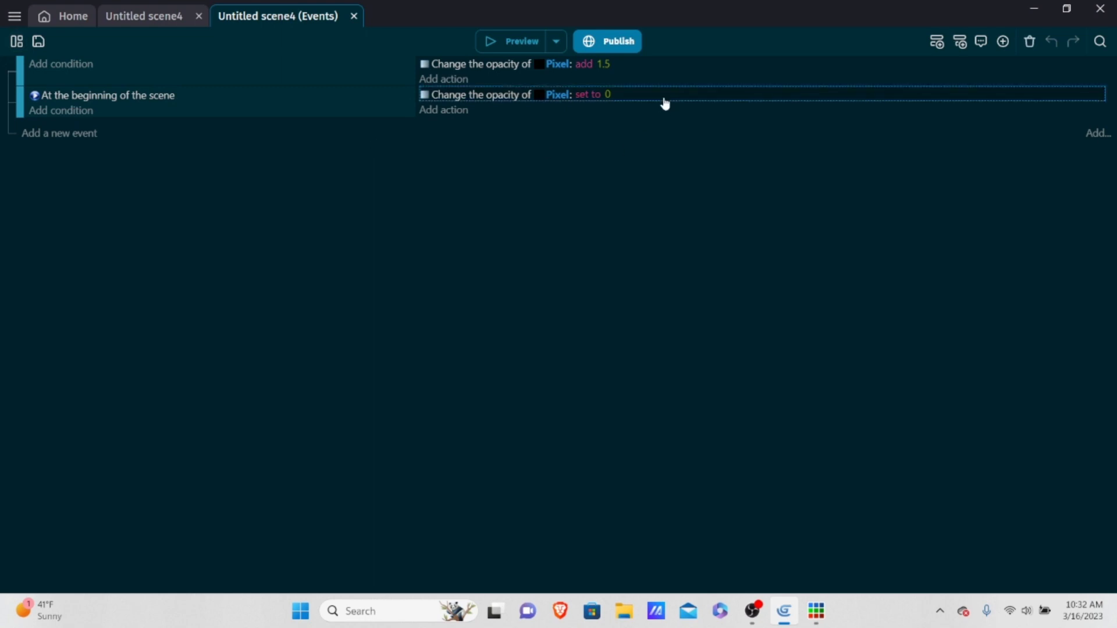
{"action": "key", "text": "Delete"}
{"action": "left_click", "coordinate": [369, 111]}
{"action": "key", "text": "Delete"}
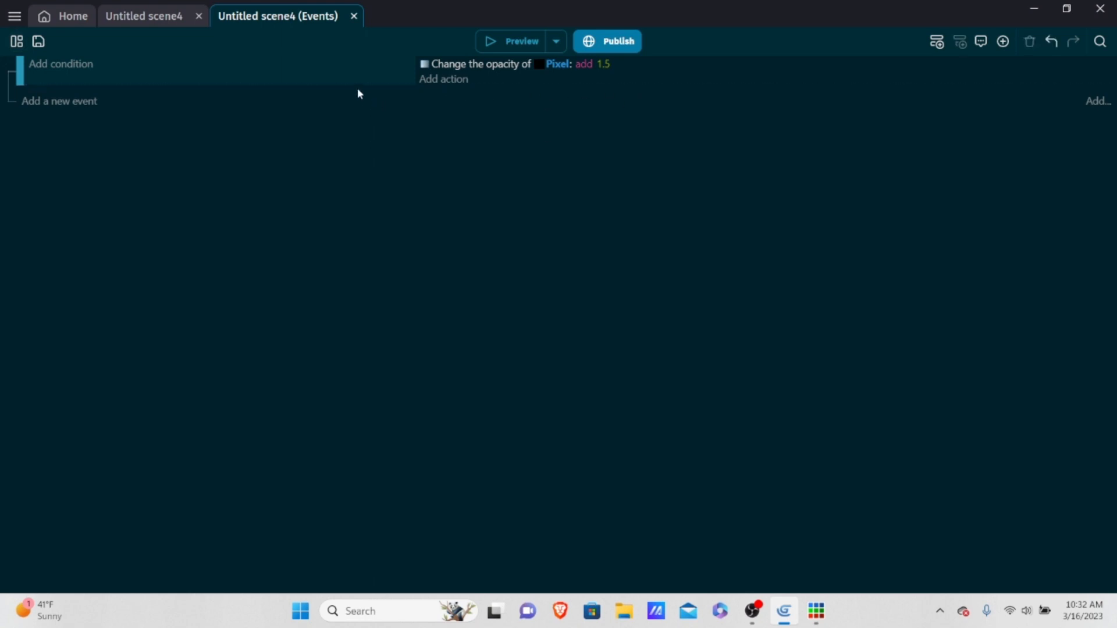
{"action": "left_click", "coordinate": [349, 79]}
{"action": "key", "text": "Delete"}
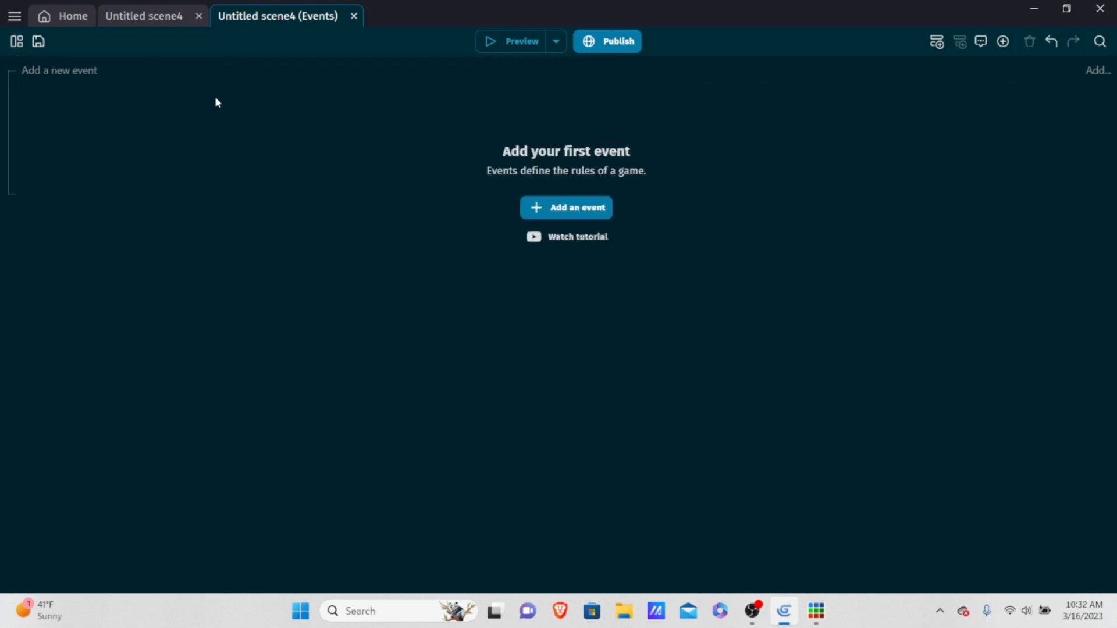
Search the extensions for "repeat" and install Repeat every X seconds in the project.
{"action": "left_click", "coordinate": [16, 42]}
{"action": "left_click", "coordinate": [334, 167]}
{"action": "left_click", "coordinate": [16, 41]}
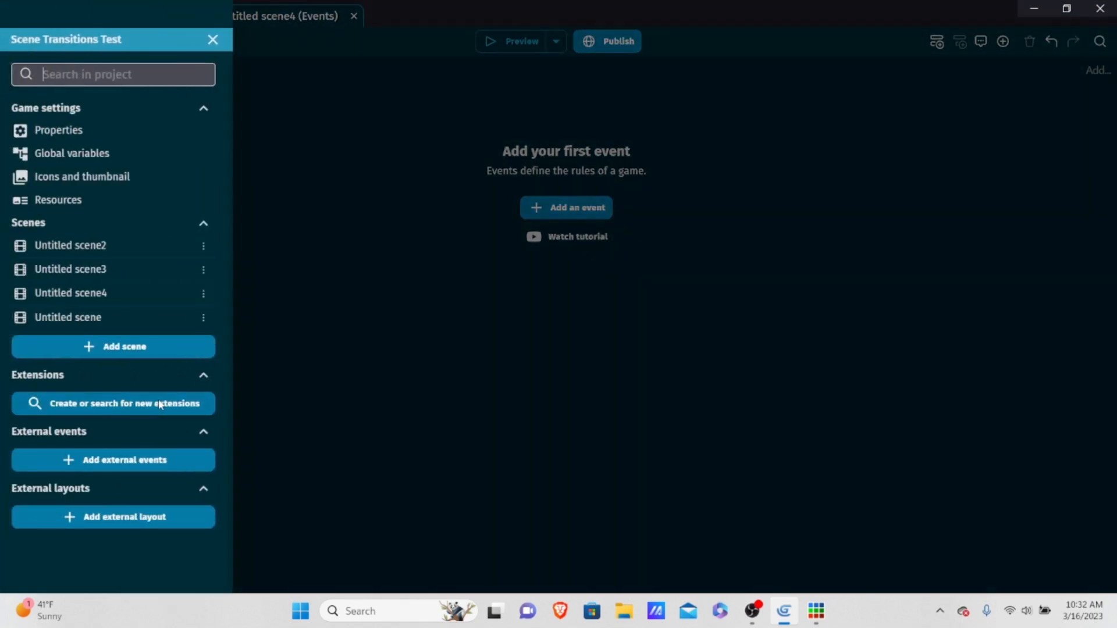
{"action": "left_click", "coordinate": [160, 405]}
{"action": "left_click", "coordinate": [460, 82]}
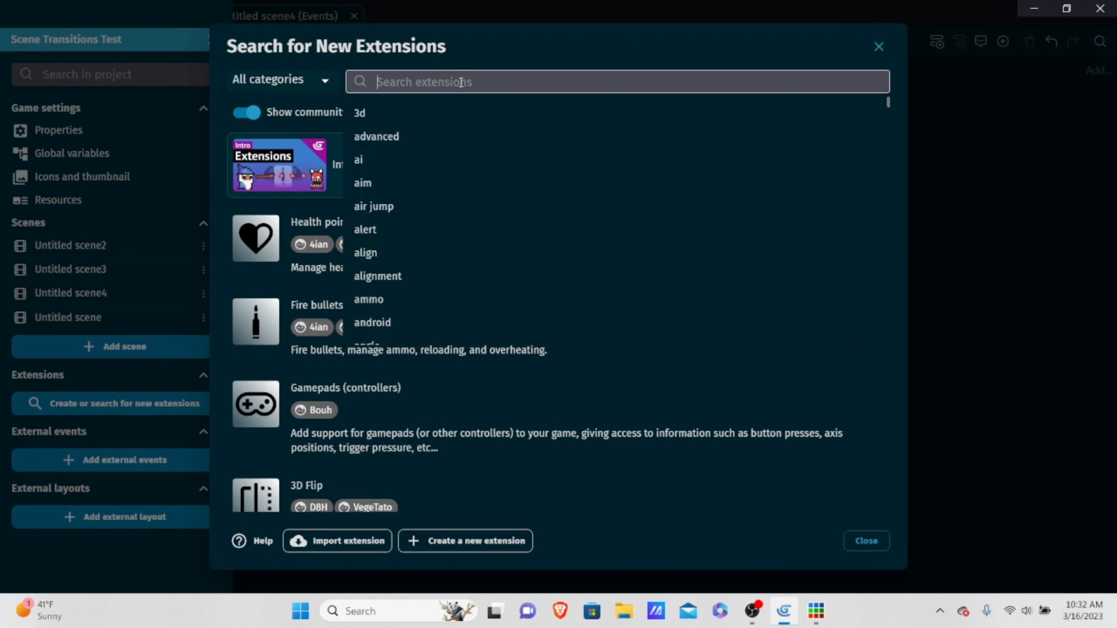
{"action": "type", "text": "repeat"}
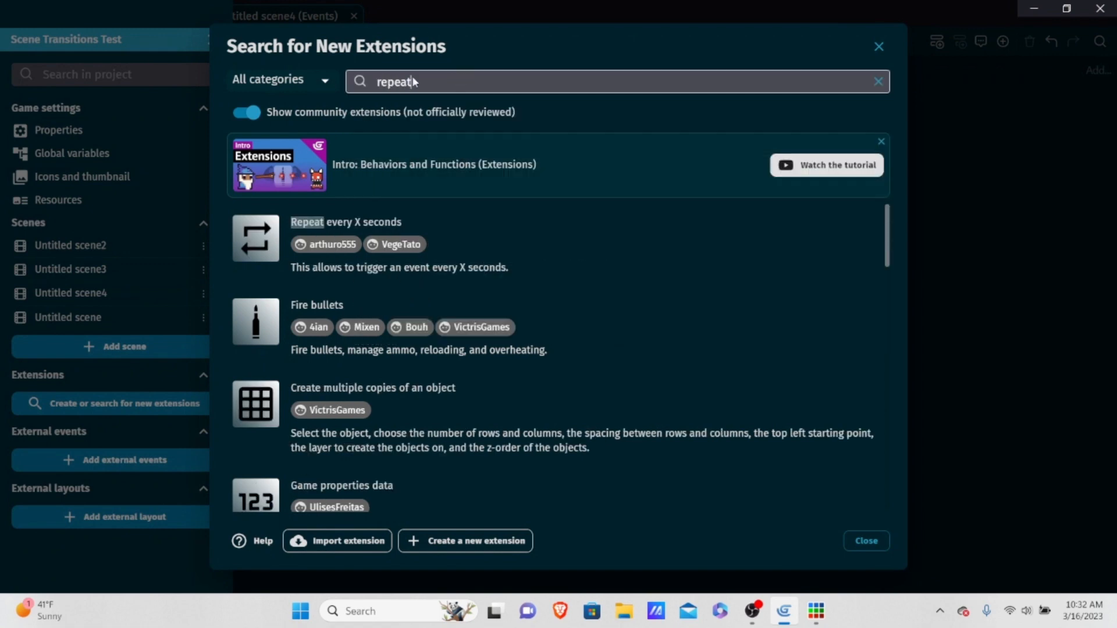
{"action": "left_click", "coordinate": [273, 259]}
{"action": "left_click", "coordinate": [846, 376]}
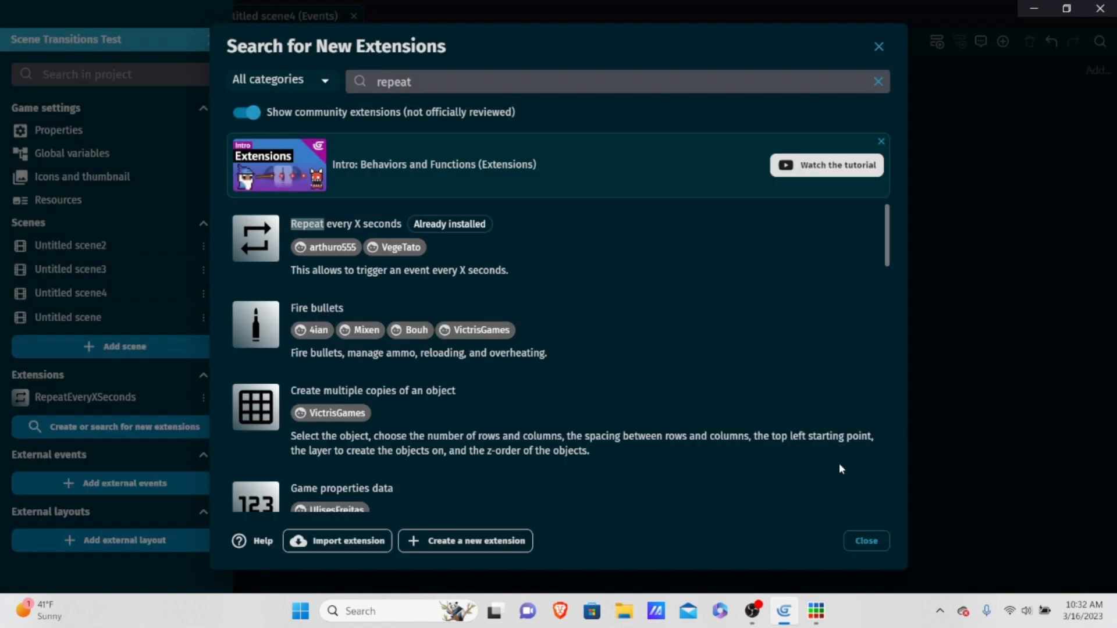
{"action": "left_click", "coordinate": [876, 541]}
{"action": "left_click", "coordinate": [498, 334]}
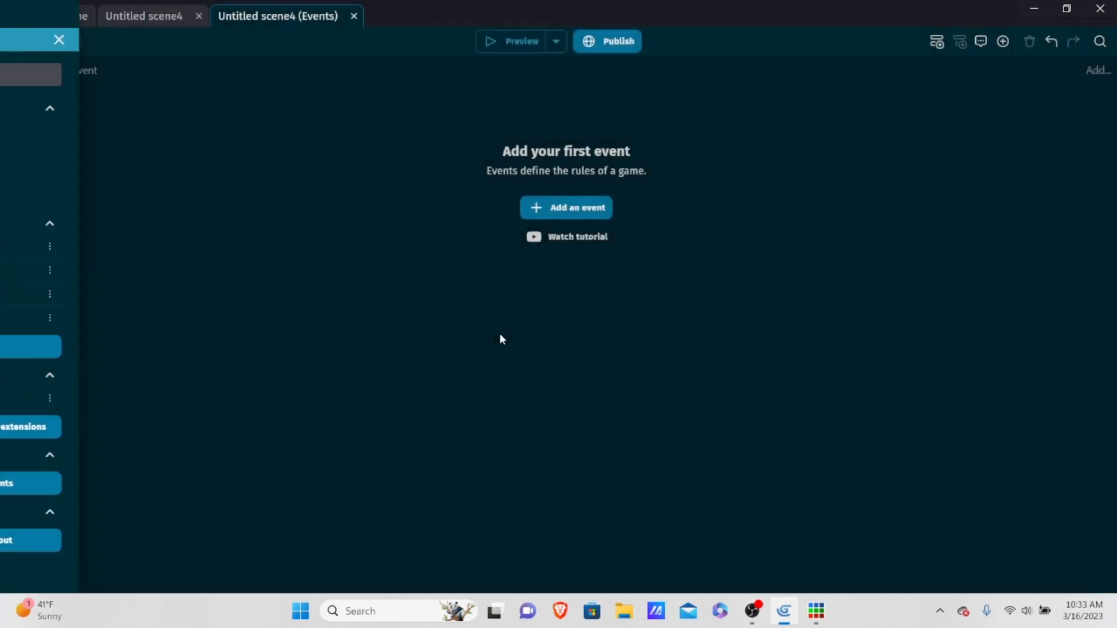
Add an event with a Repeat every X seconds in X number condition using timer "Delete", 0.05 seconds and a limit of 35 loops.
{"action": "left_click", "coordinate": [551, 209]}
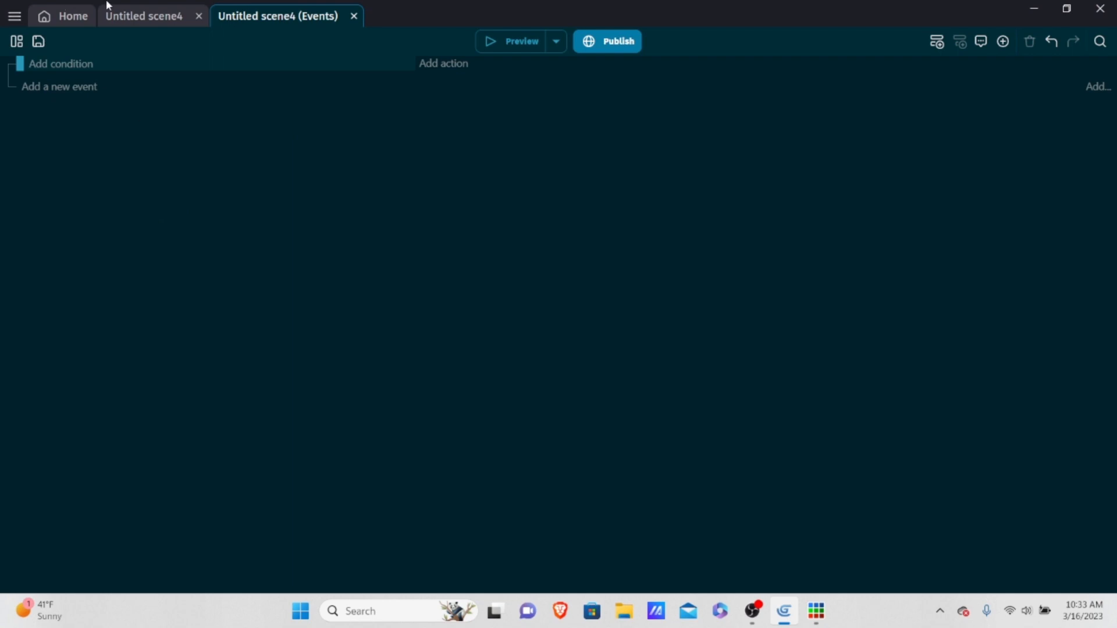
{"action": "left_click", "coordinate": [80, 64]}
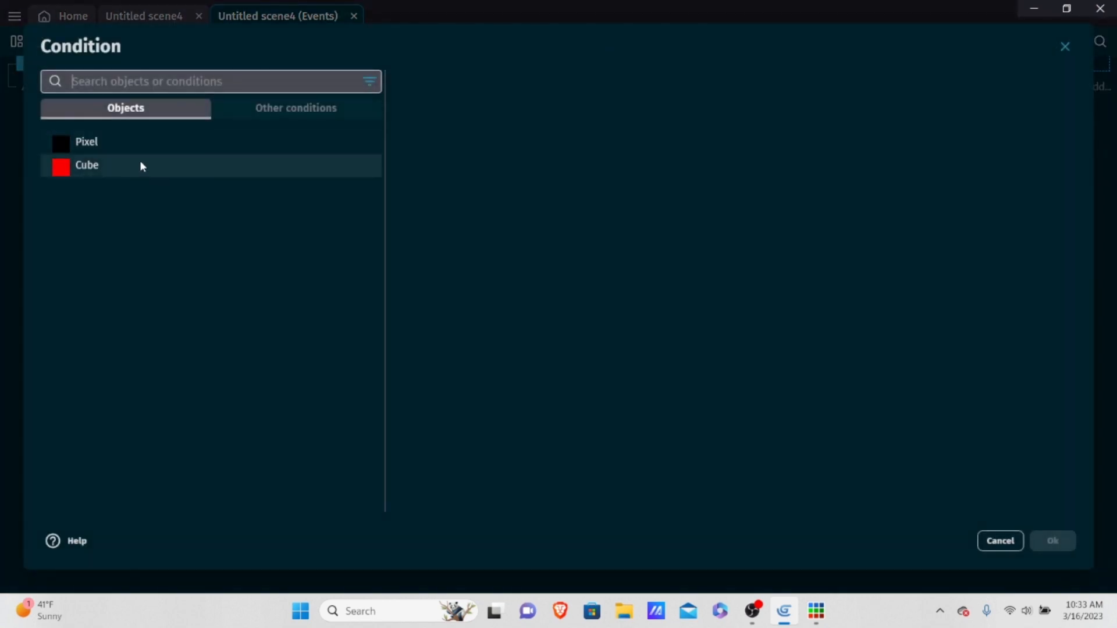
{"action": "left_click", "coordinate": [248, 109]}
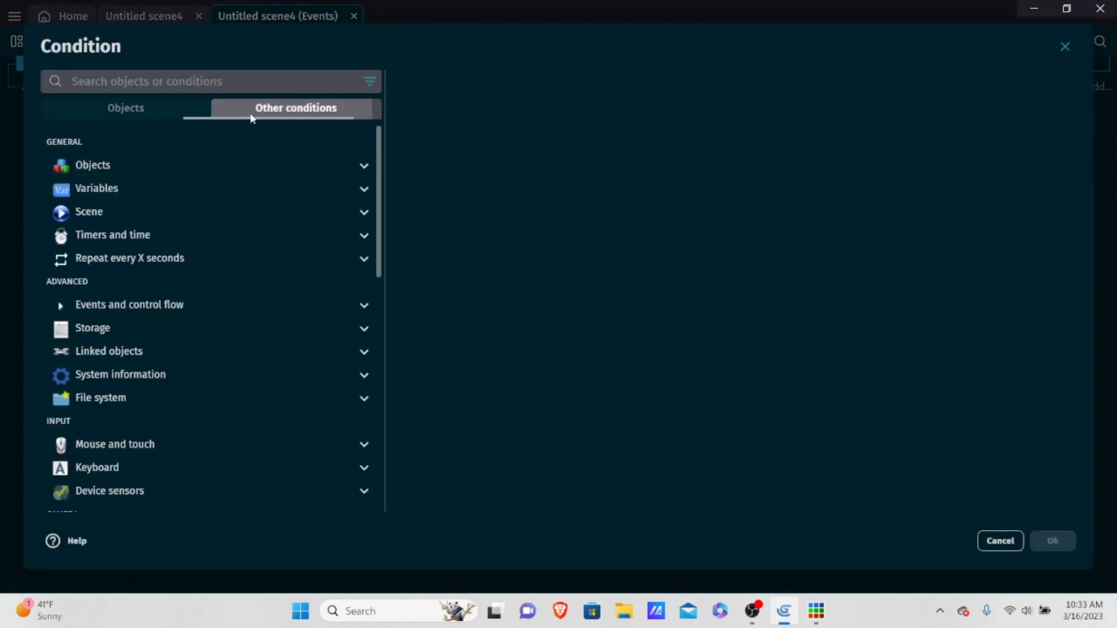
{"action": "left_click", "coordinate": [147, 259]}
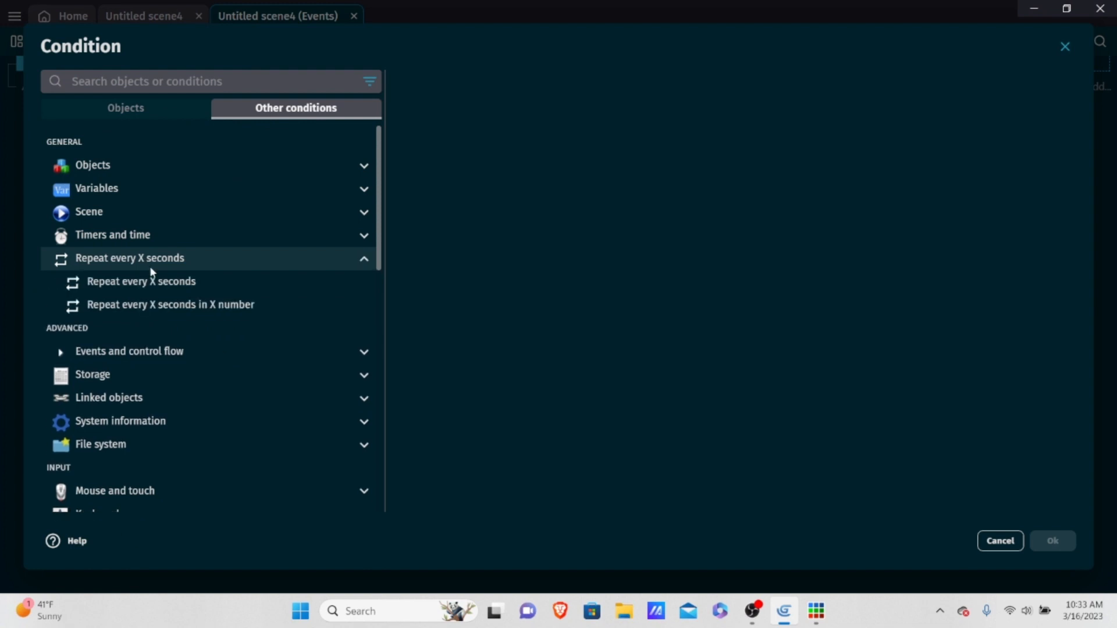
{"action": "left_click", "coordinate": [150, 308]}
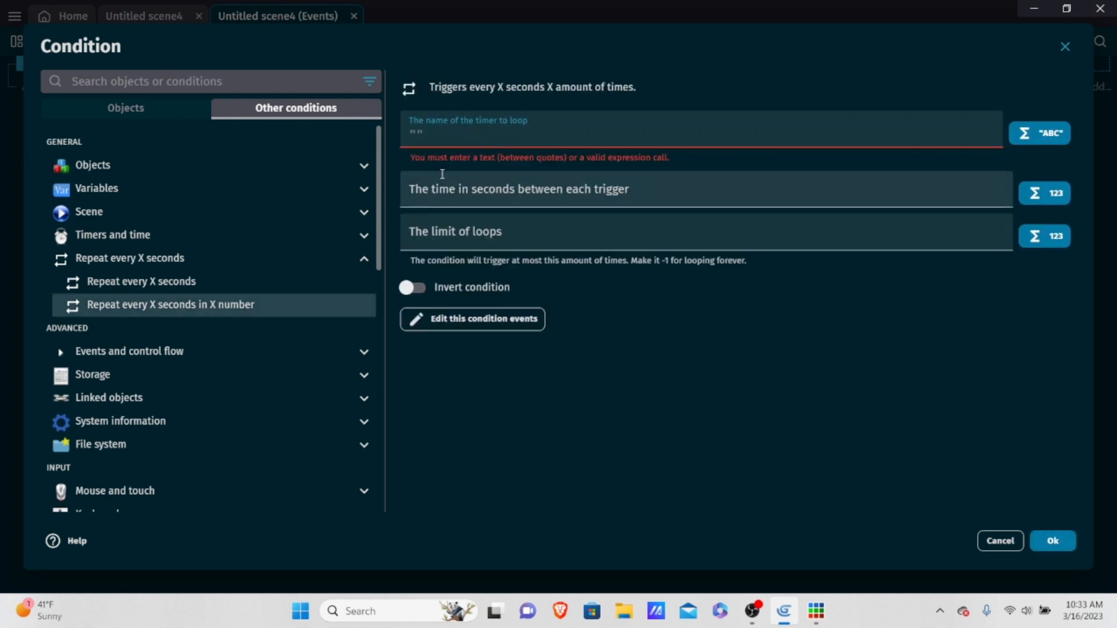
{"action": "type", "text": "Del"}
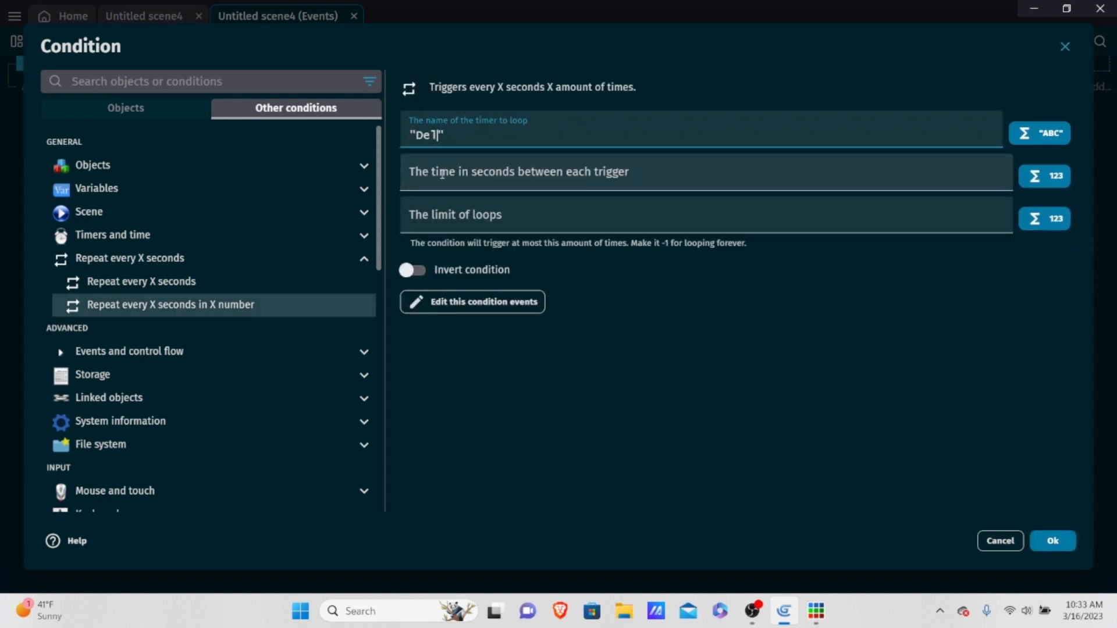
{"action": "type", "text": "ete"}
{"action": "left_click", "coordinate": [442, 173]}
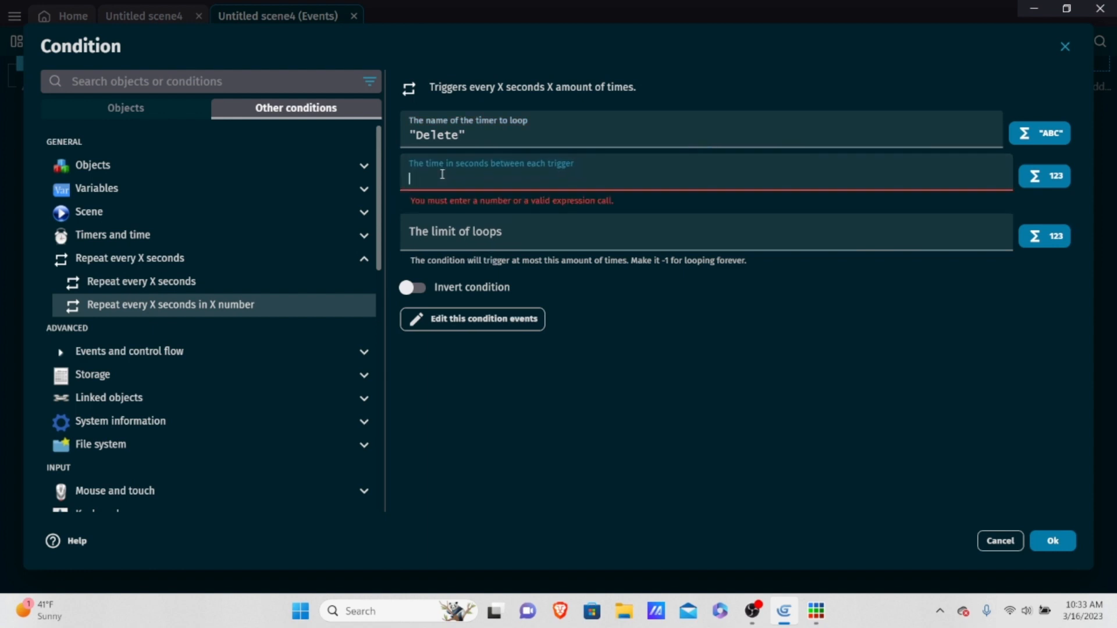
{"action": "type", "text": "0.05"}
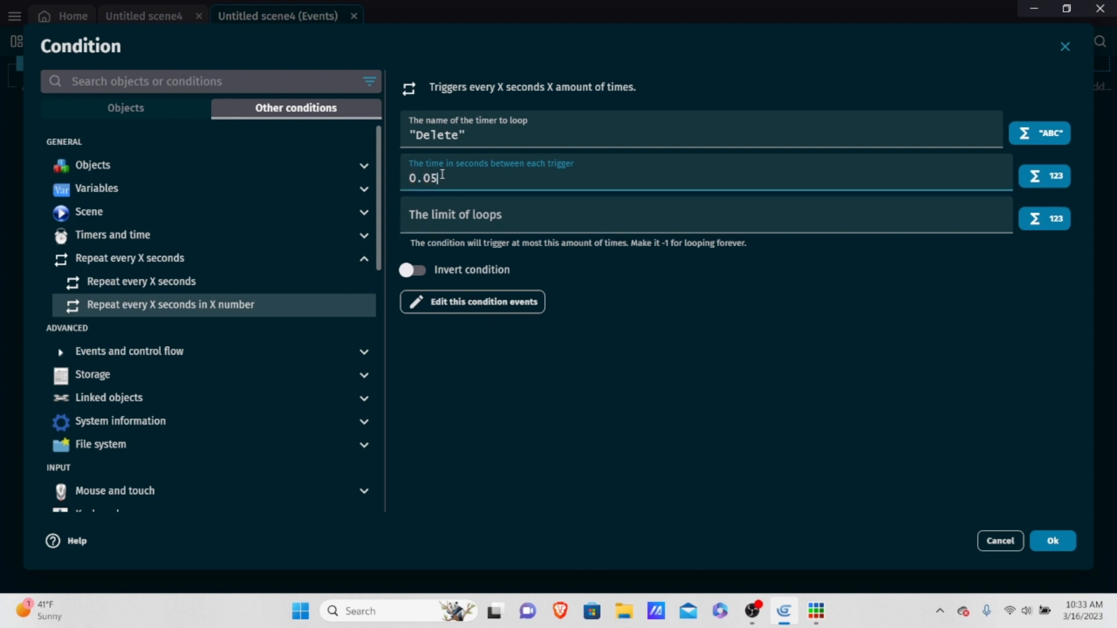
{"action": "left_click", "coordinate": [473, 217]}
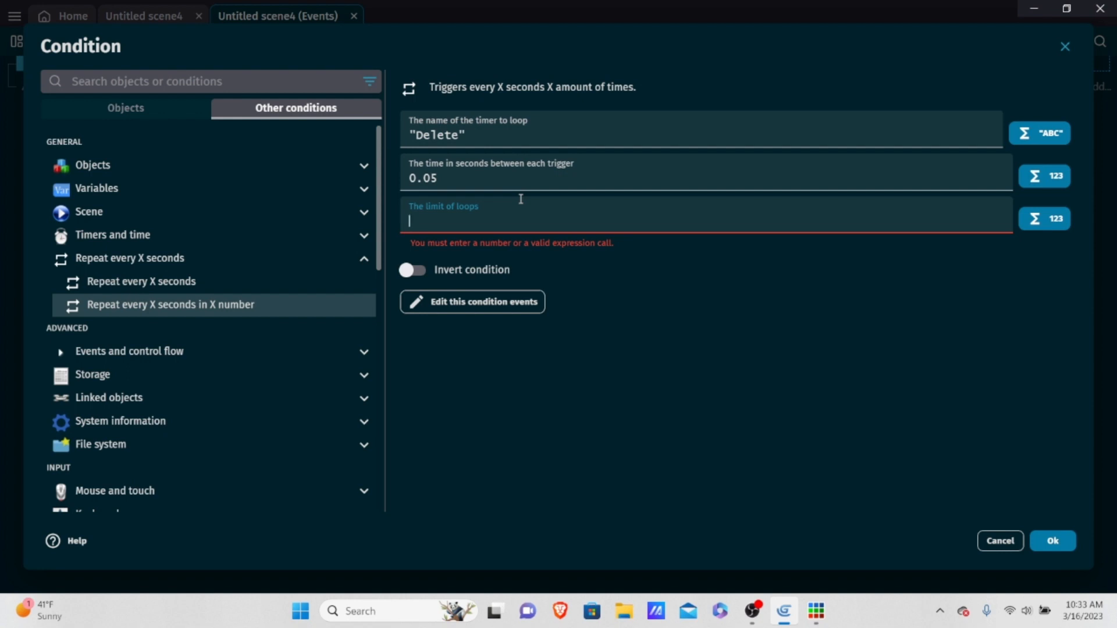
{"action": "type", "text": "3"}
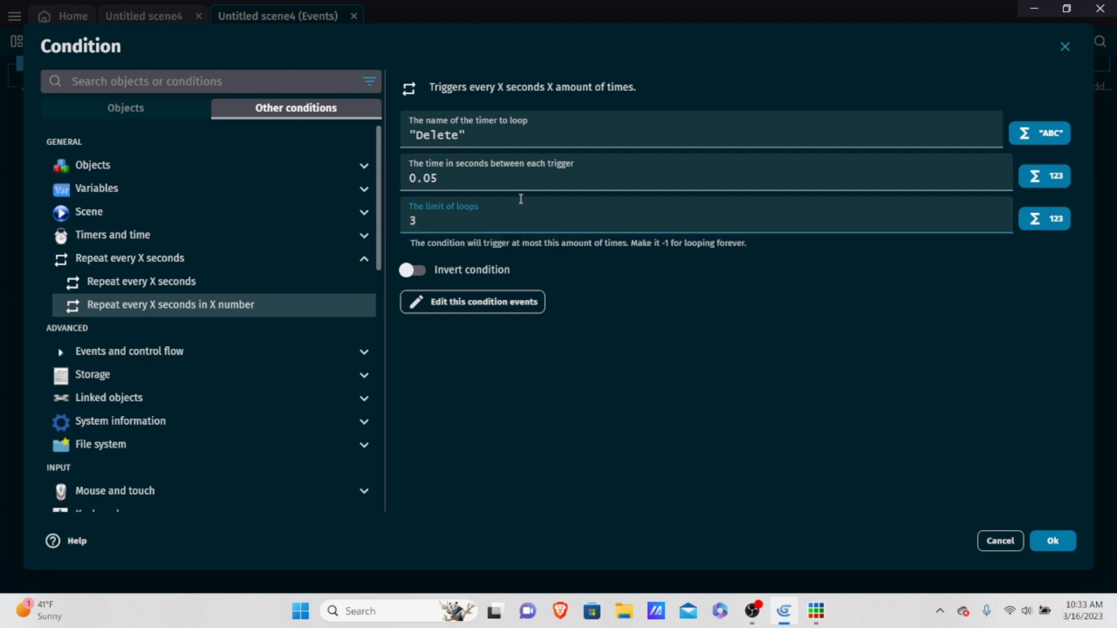
{"action": "type", "text": "5"}
{"action": "left_click", "coordinate": [1053, 541]}
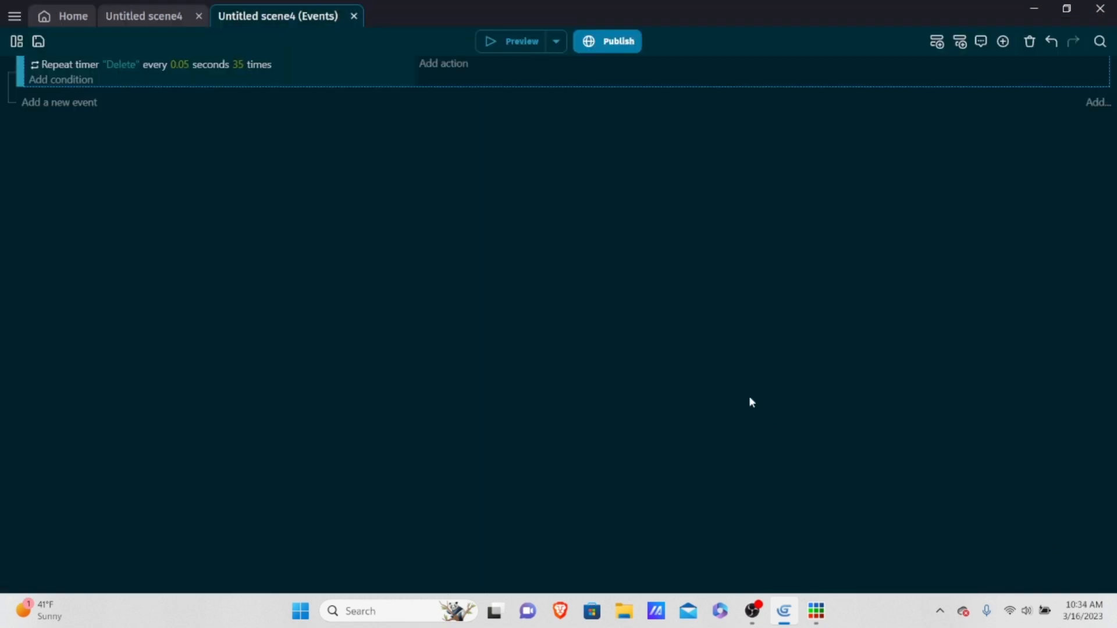
Add a Pick a random object action for Pixel to the "Delete" timer event.
{"action": "left_click", "coordinate": [438, 63]}
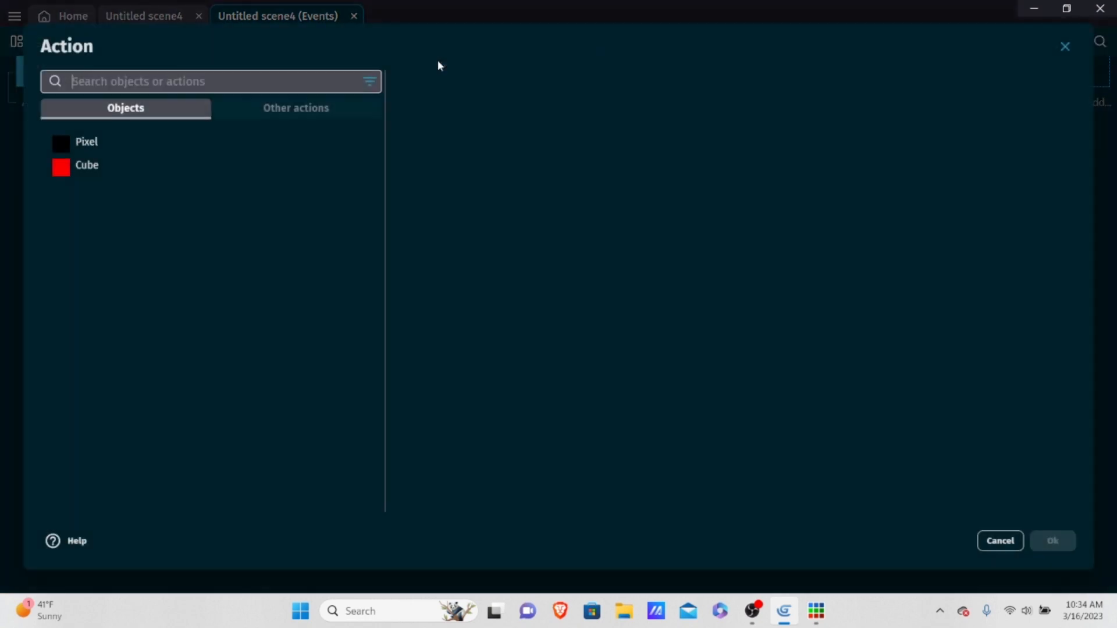
{"action": "left_click", "coordinate": [155, 148]}
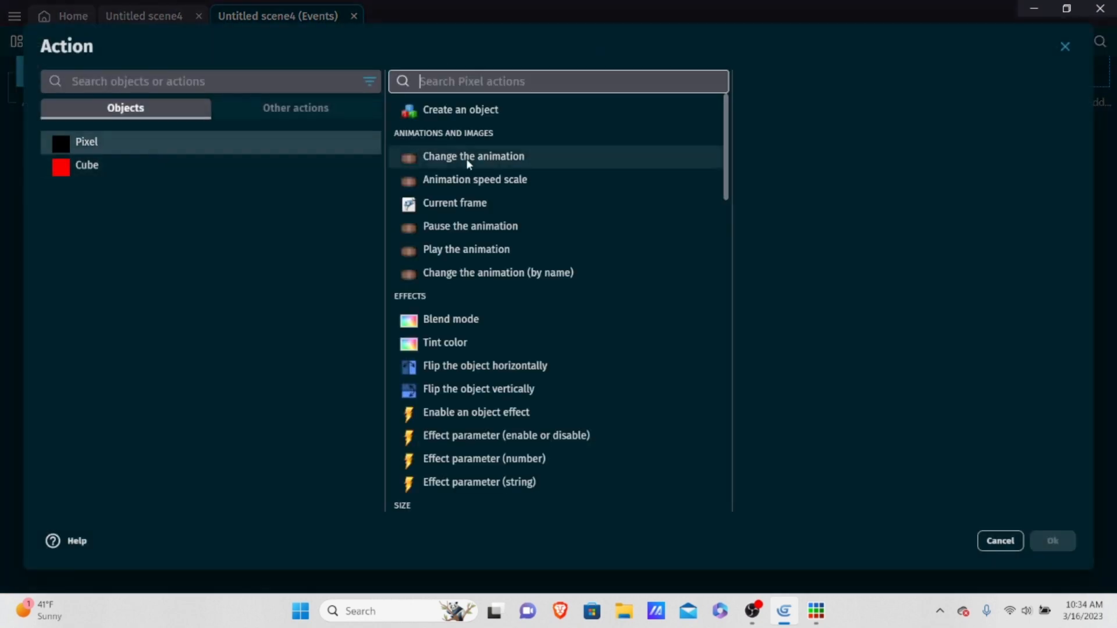
{"action": "scroll", "coordinate": [544, 317], "scroll_direction": "down", "scroll_amount": 8}
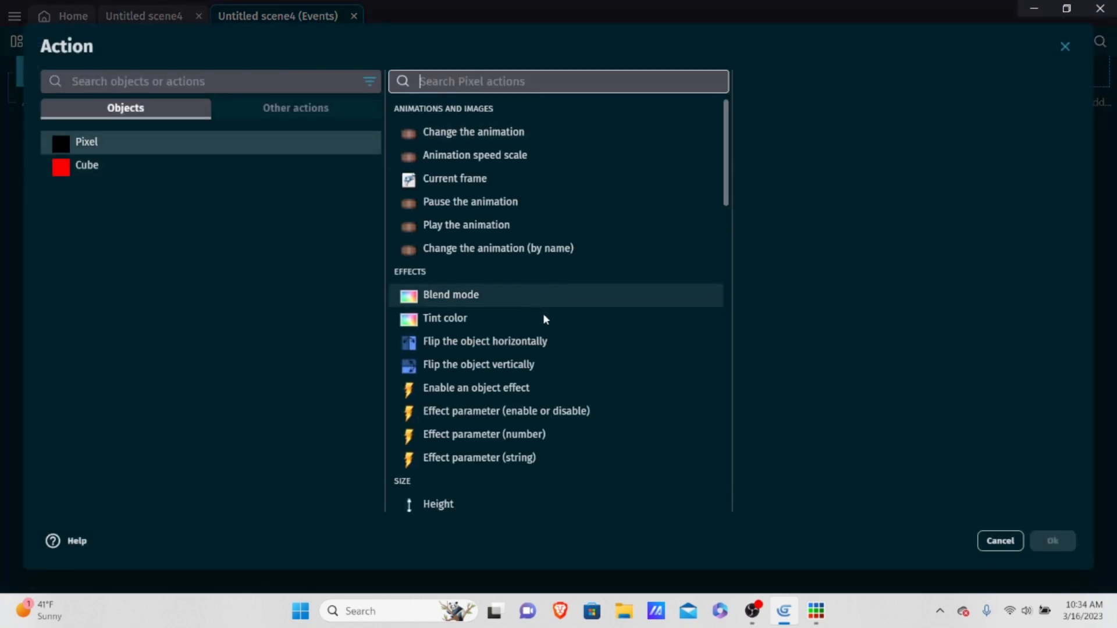
{"action": "scroll", "coordinate": [546, 319], "scroll_direction": "down", "scroll_amount": 5}
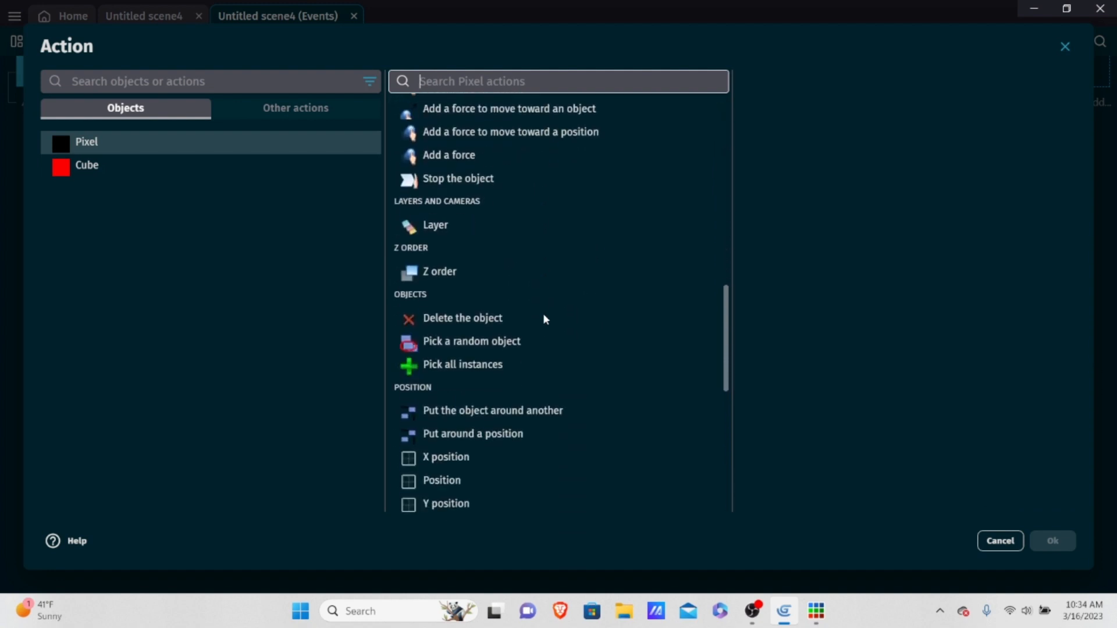
{"action": "left_click", "coordinate": [499, 342]}
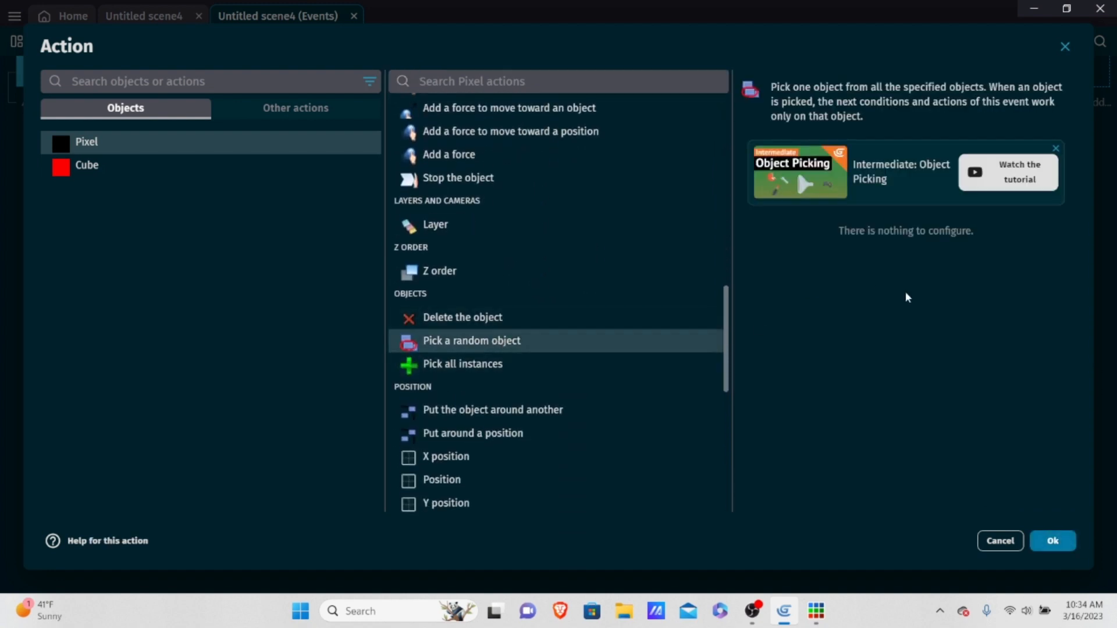
{"action": "left_click", "coordinate": [1054, 544]}
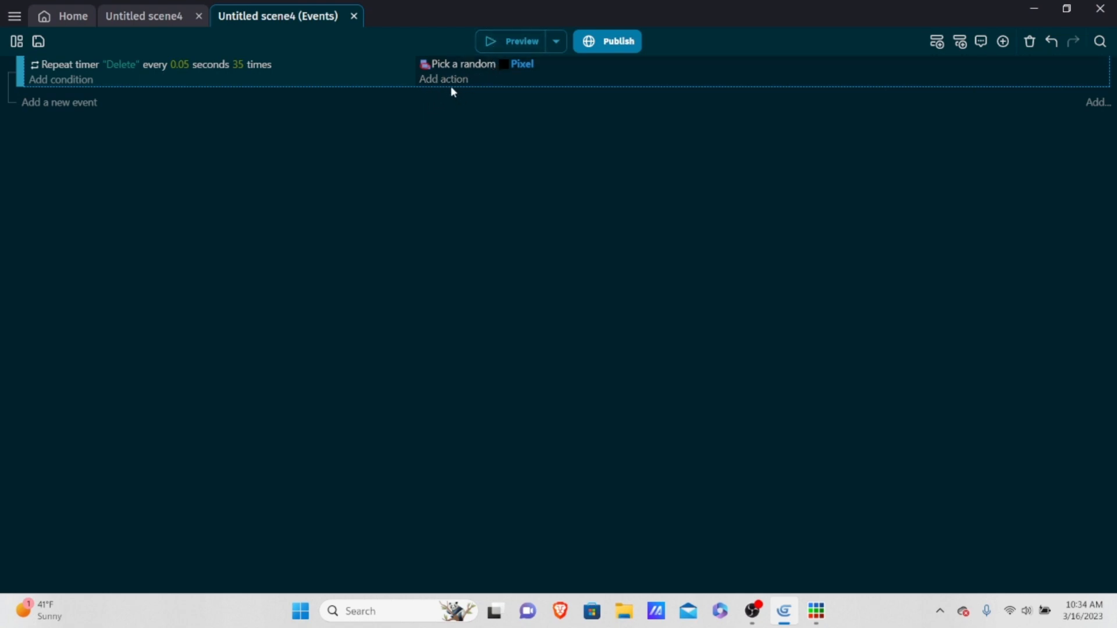
Add a Delete the object action for Pixel after the random pick action.
{"action": "left_click", "coordinate": [434, 80]}
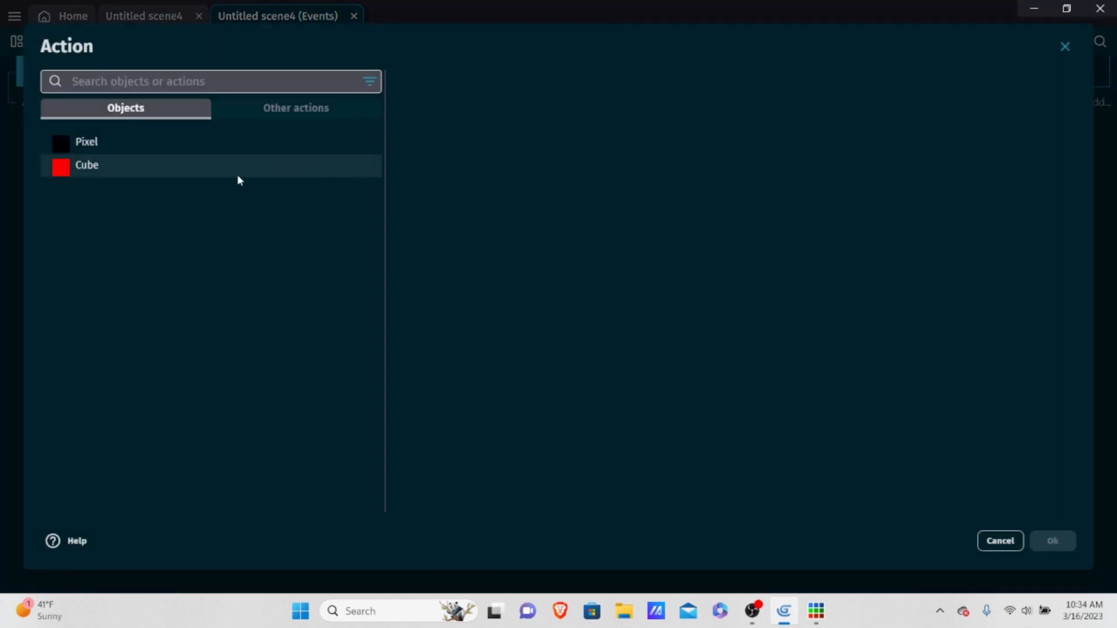
{"action": "left_click", "coordinate": [85, 151]}
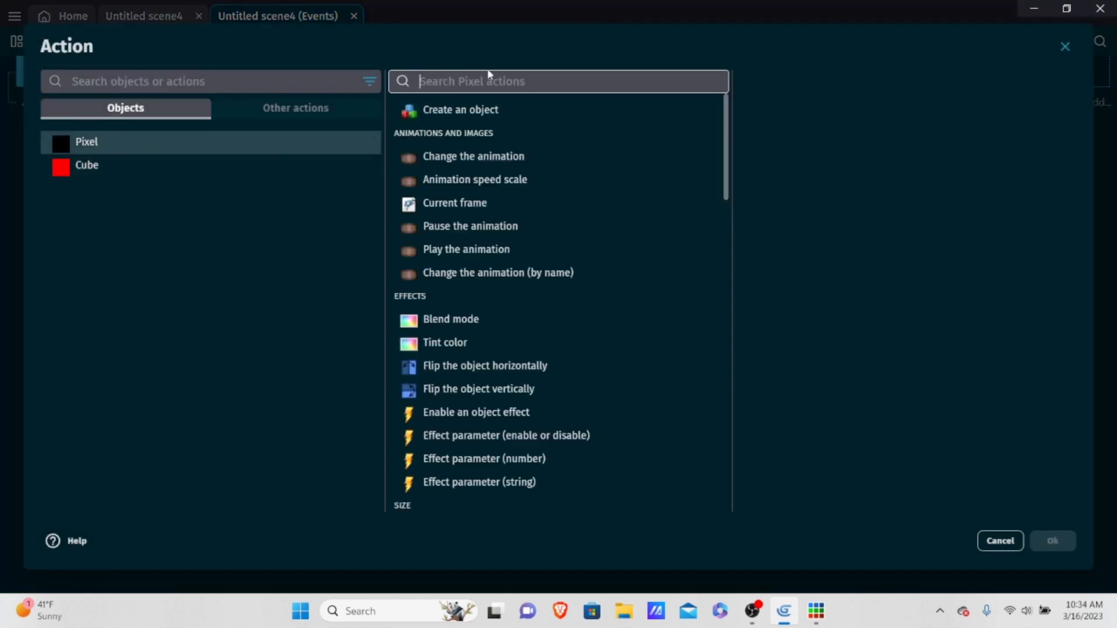
{"action": "type", "text": "dele"}
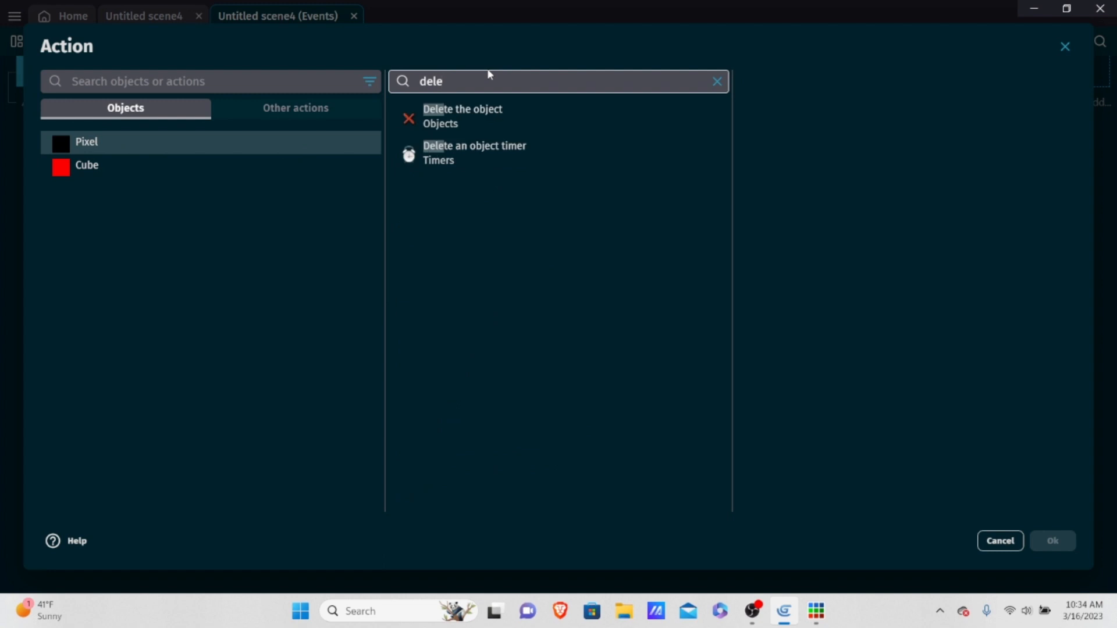
{"action": "left_click", "coordinate": [522, 129]}
{"action": "left_click", "coordinate": [1069, 547]}
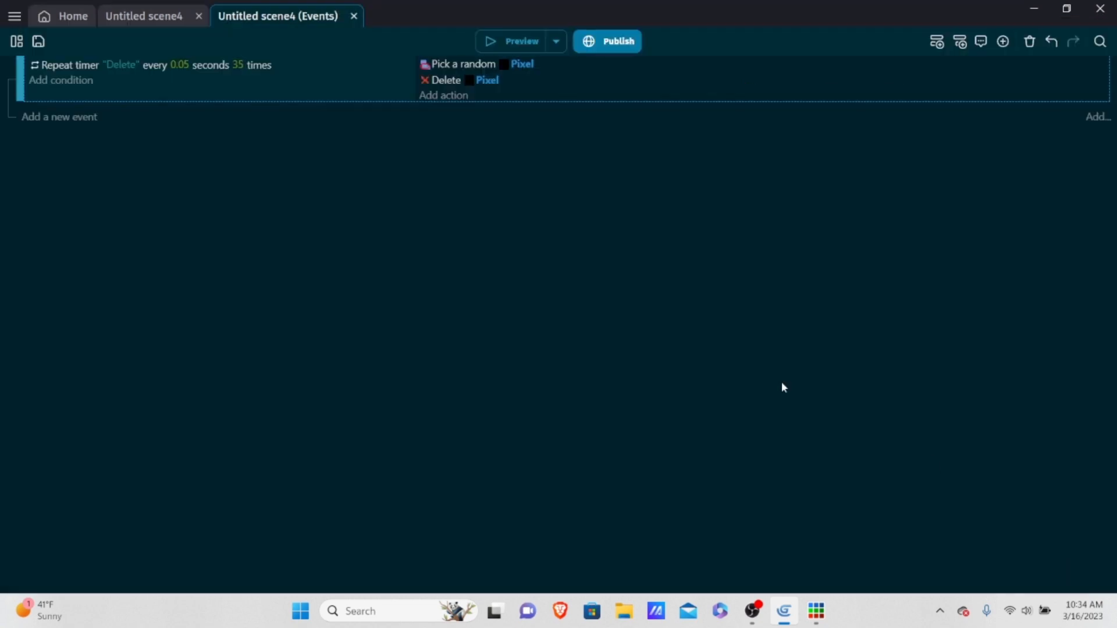
Preview Untitled scene4 three times to check the random tile removal transition, closing each preview.
{"action": "left_click", "coordinate": [506, 44]}
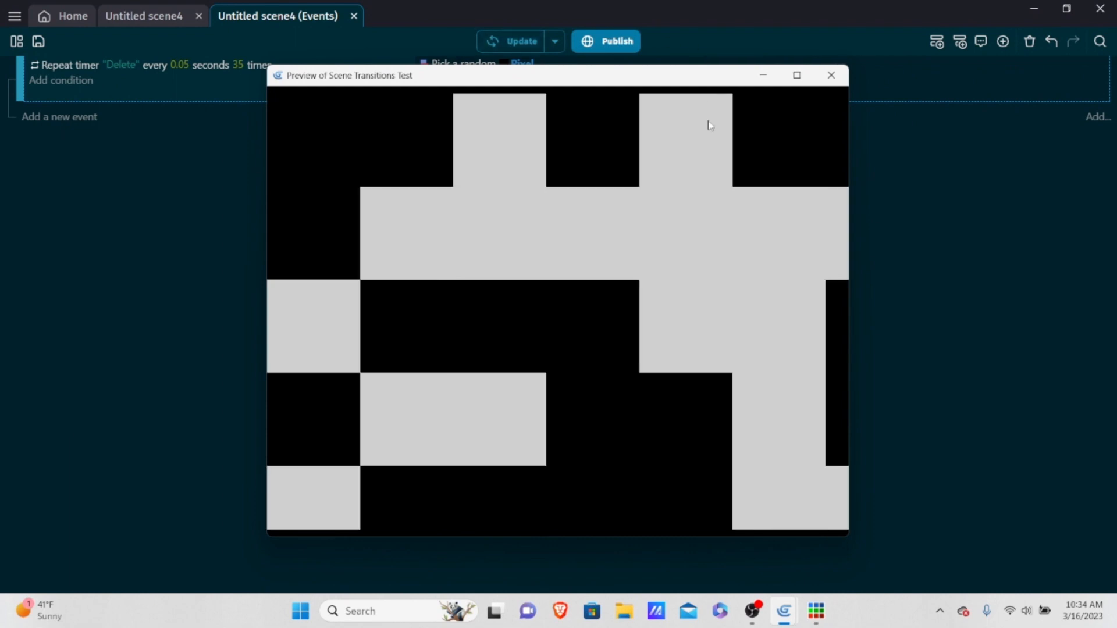
{"action": "left_click", "coordinate": [832, 75]}
{"action": "left_click", "coordinate": [507, 41]}
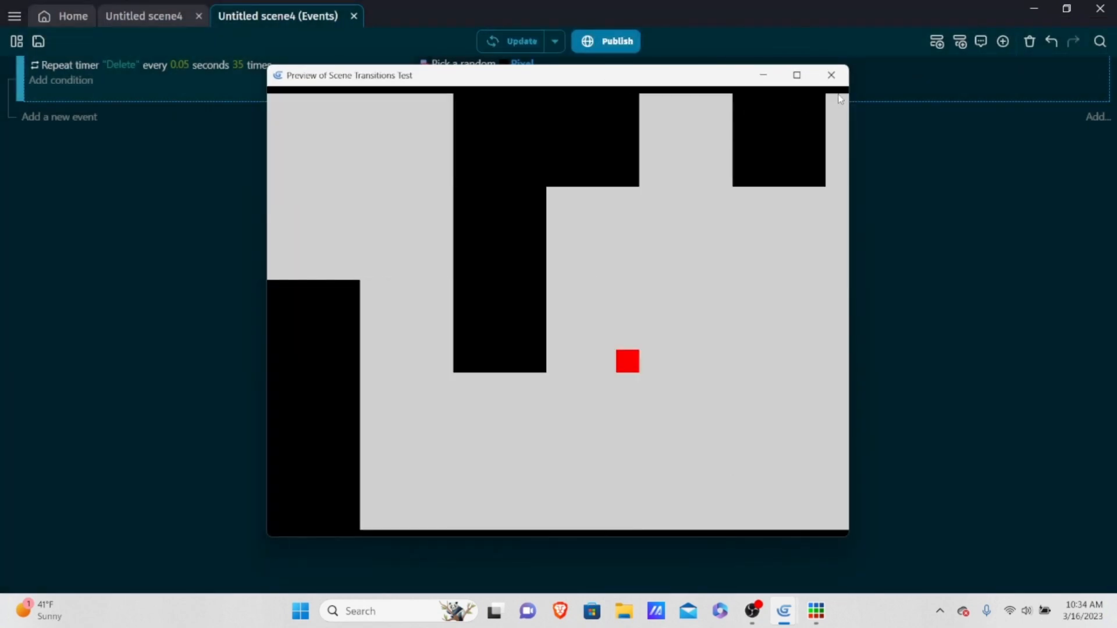
{"action": "left_click", "coordinate": [831, 75]}
{"action": "left_click", "coordinate": [519, 44]}
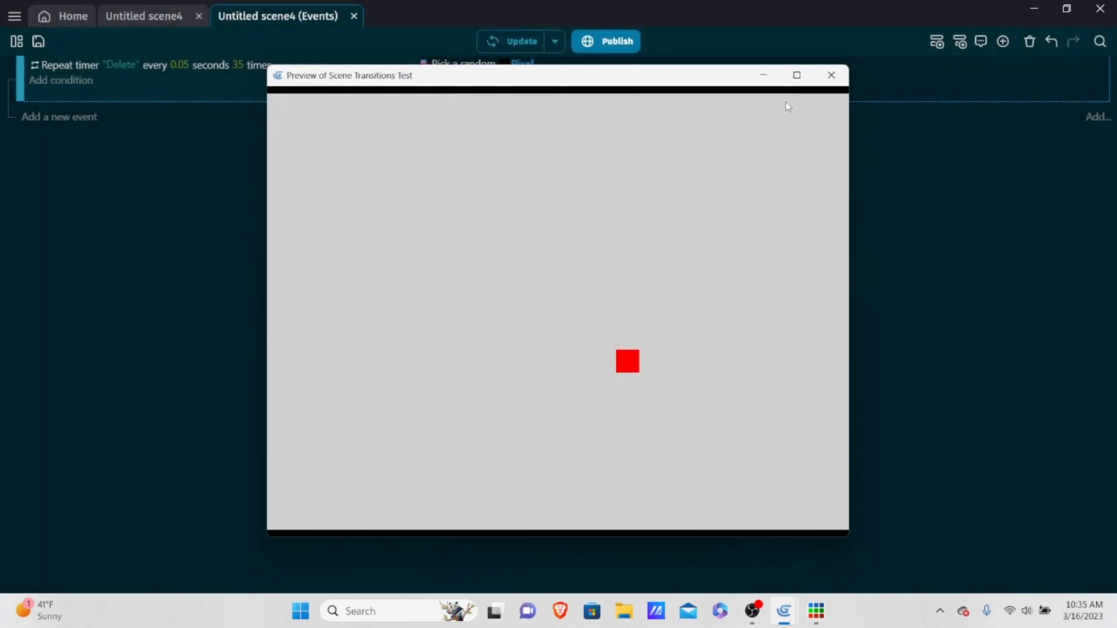
{"action": "left_click", "coordinate": [830, 75]}
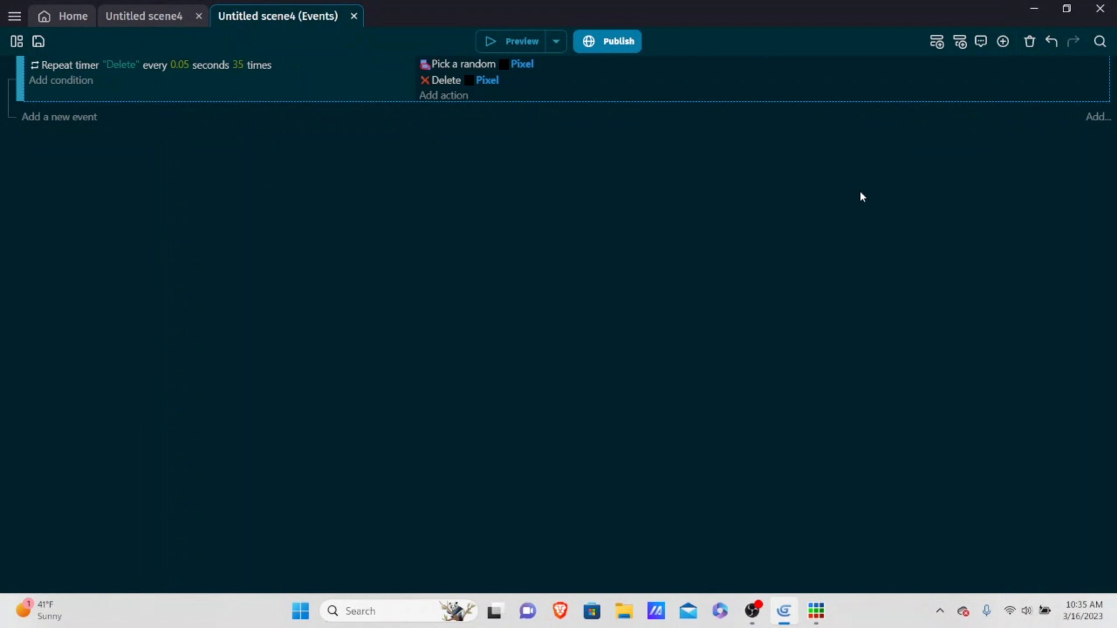
Duplicate the scene named Untitled scene in the project.
{"action": "left_click", "coordinate": [16, 42]}
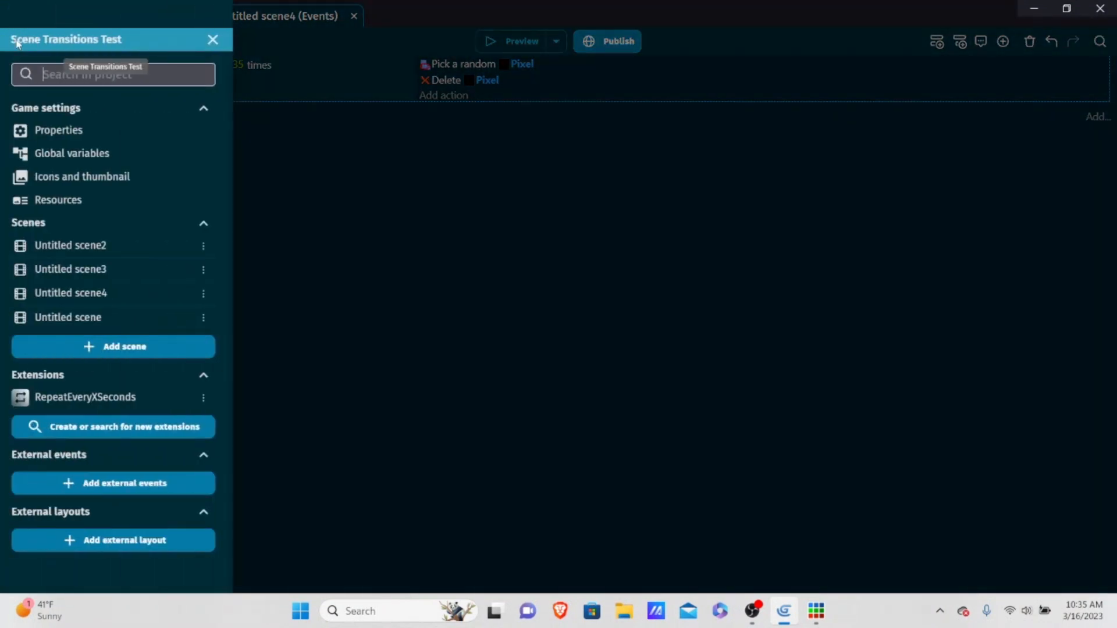
{"action": "right_click", "coordinate": [78, 324]}
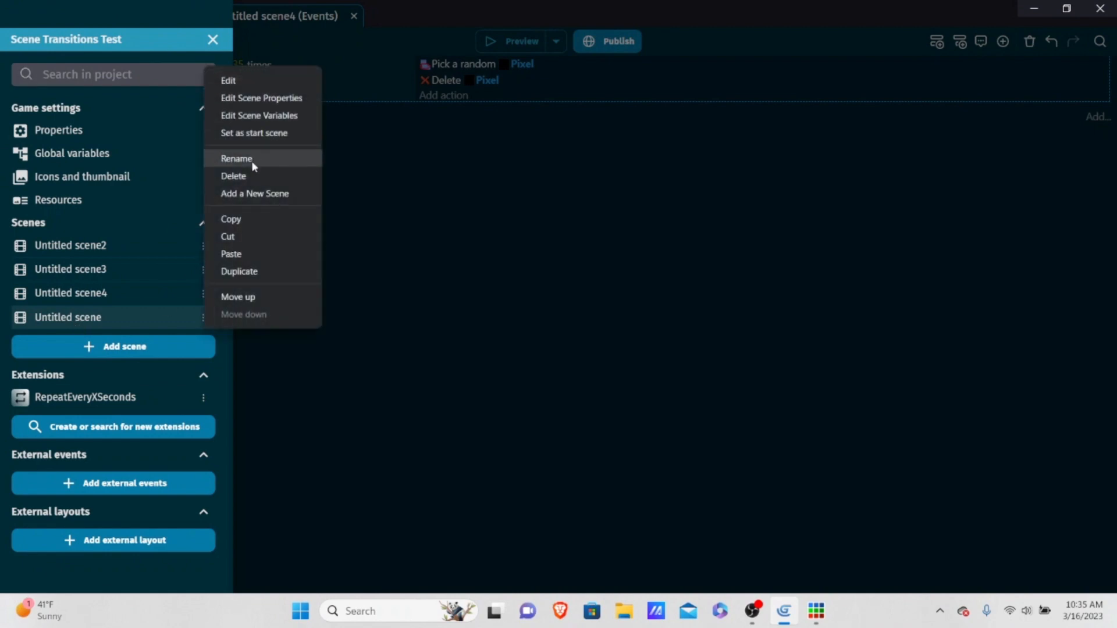
{"action": "left_click", "coordinate": [254, 271]}
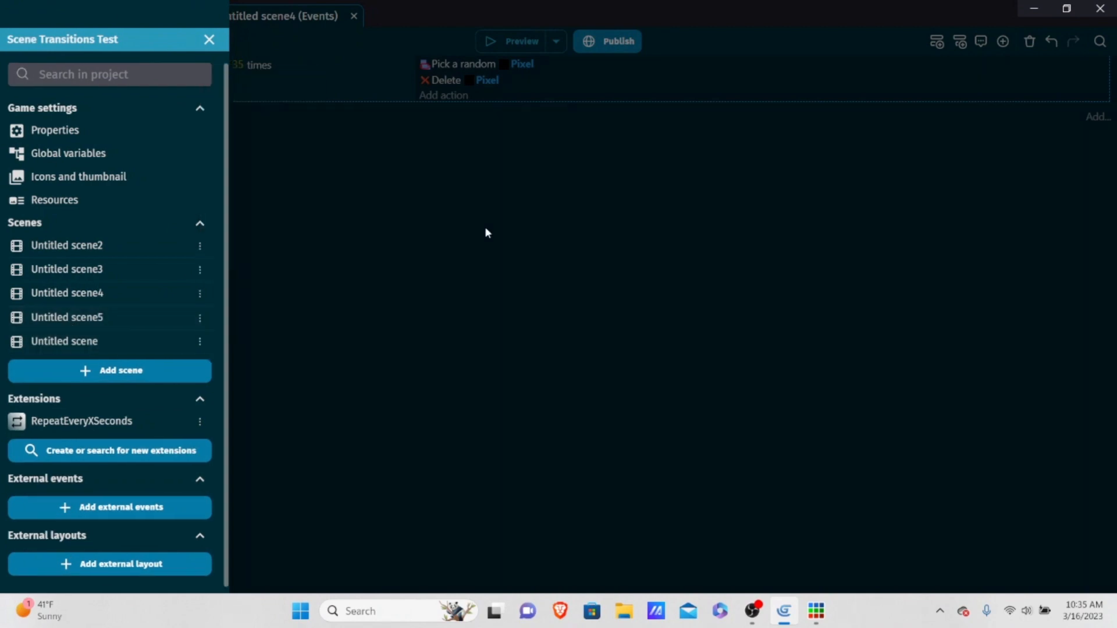
{"action": "left_click", "coordinate": [488, 233]}
Open Untitled scene5 and close the Untitled scene4 scene and events editors.
{"action": "left_click", "coordinate": [16, 41]}
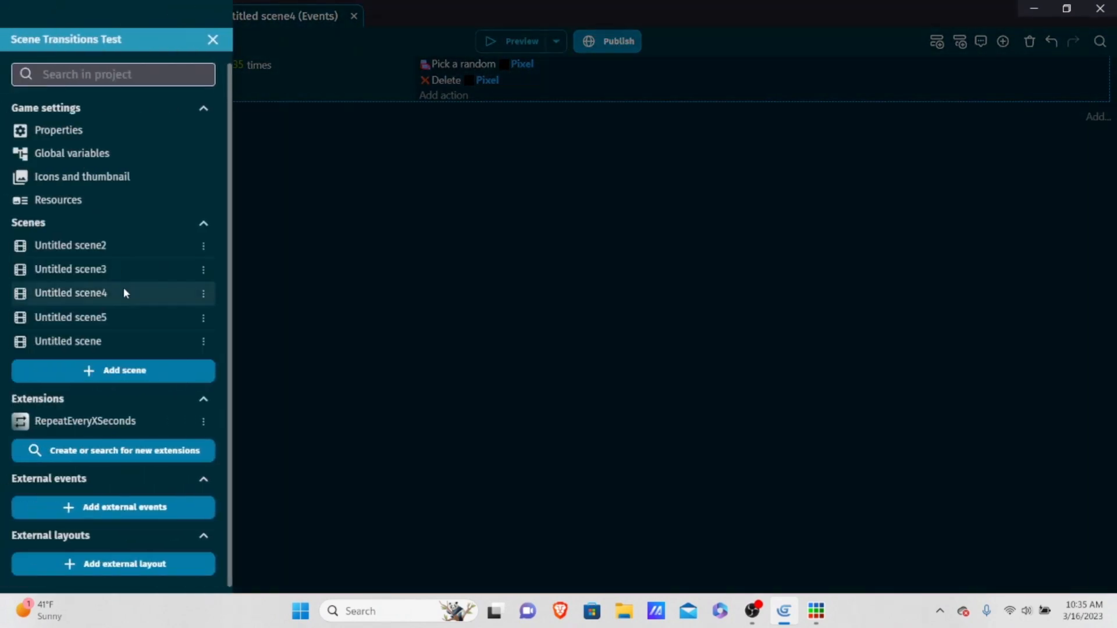
{"action": "left_click", "coordinate": [108, 301]}
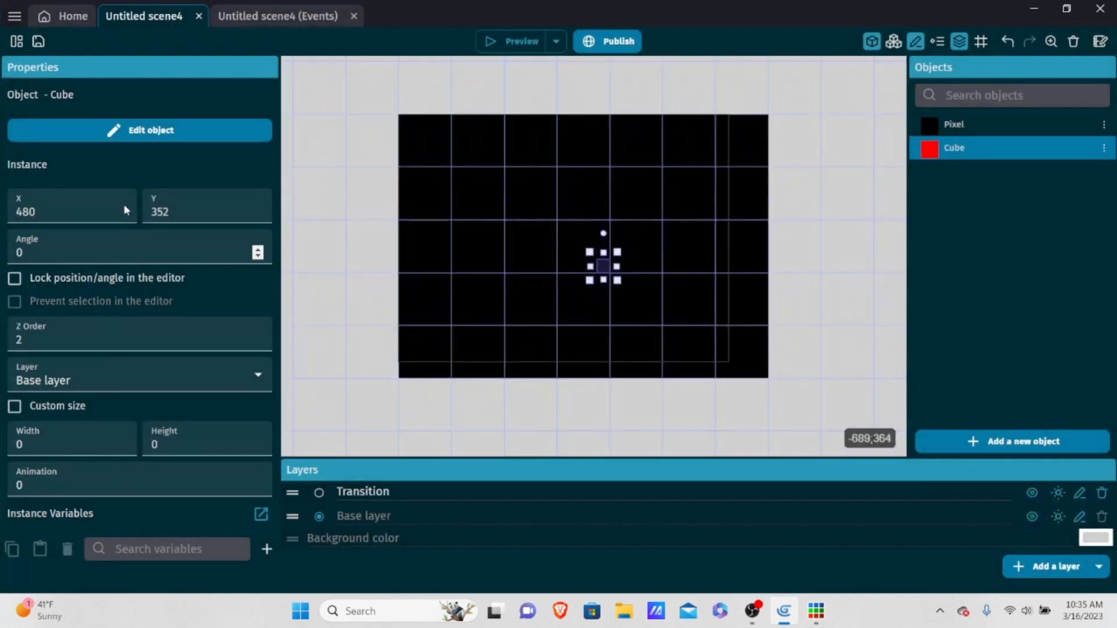
{"action": "left_click", "coordinate": [16, 42]}
{"action": "left_click", "coordinate": [109, 316]}
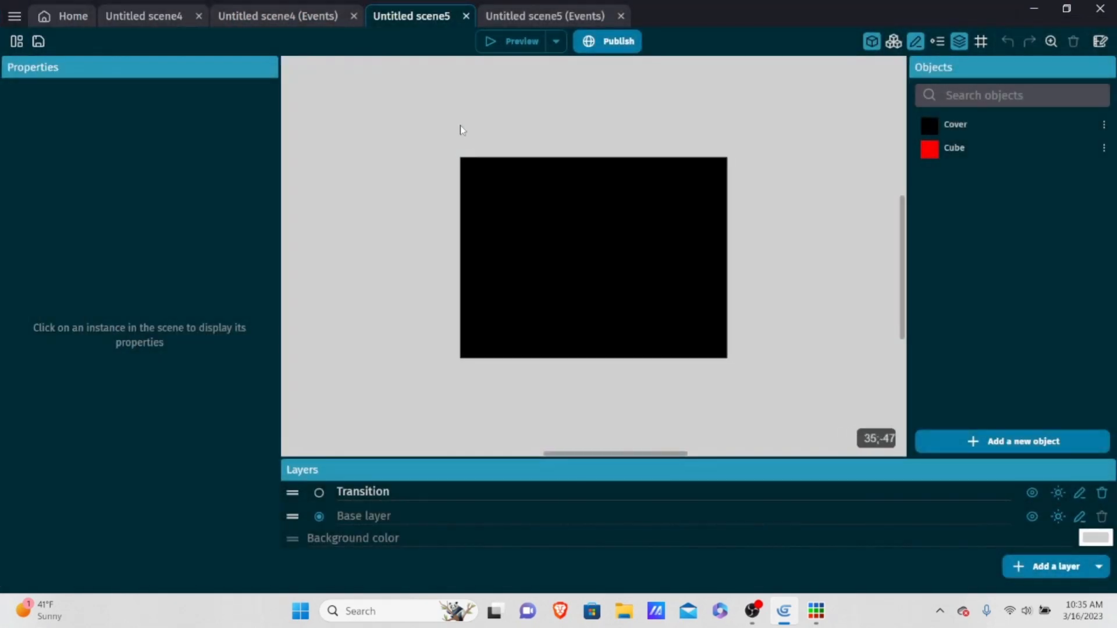
{"action": "left_click", "coordinate": [353, 16]}
{"action": "left_click", "coordinate": [198, 15]}
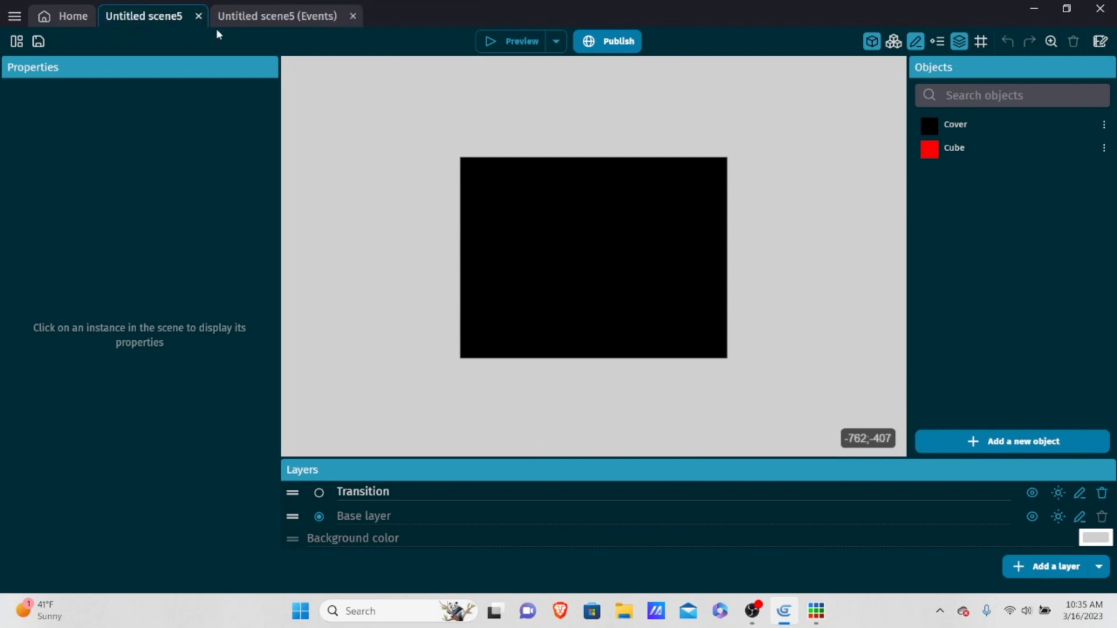
Delete the black Cover instance from the Untitled scene5 layout.
{"action": "left_click", "coordinate": [575, 215]}
{"action": "left_click_drag", "start_coordinate": [599, 238], "coordinate": [582, 206]}
{"action": "key", "text": "Delete"}
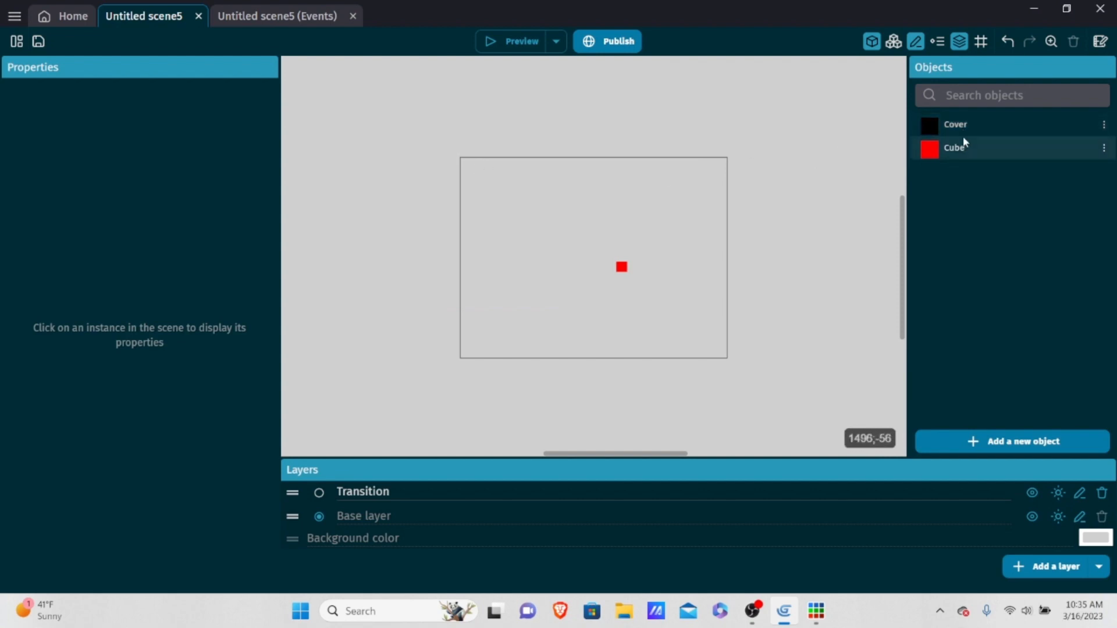
Rename the Cover object as Block.
{"action": "double_click", "coordinate": [988, 128]}
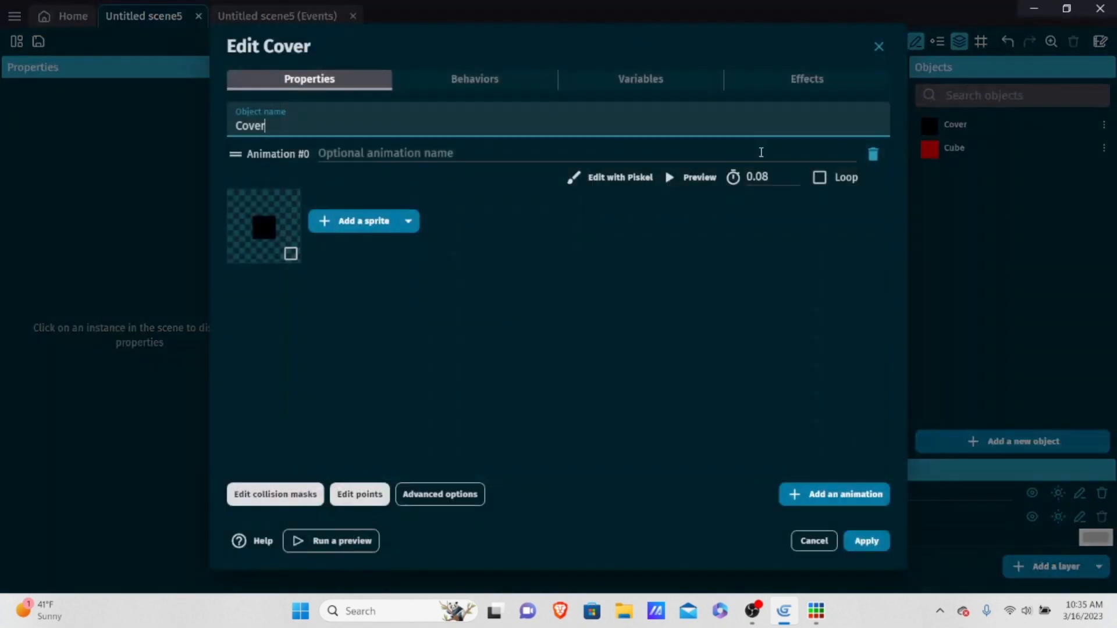
{"action": "key", "text": "BackSpace"}
{"action": "type", "text": "Bl"}
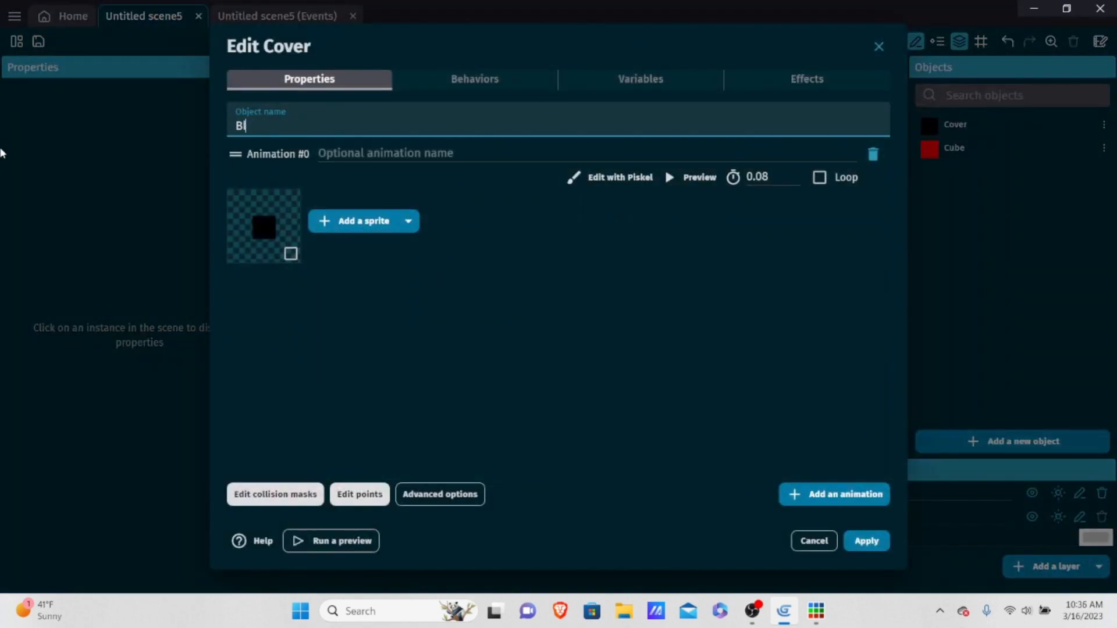
{"action": "type", "text": "ock"}
{"action": "left_click", "coordinate": [863, 542]}
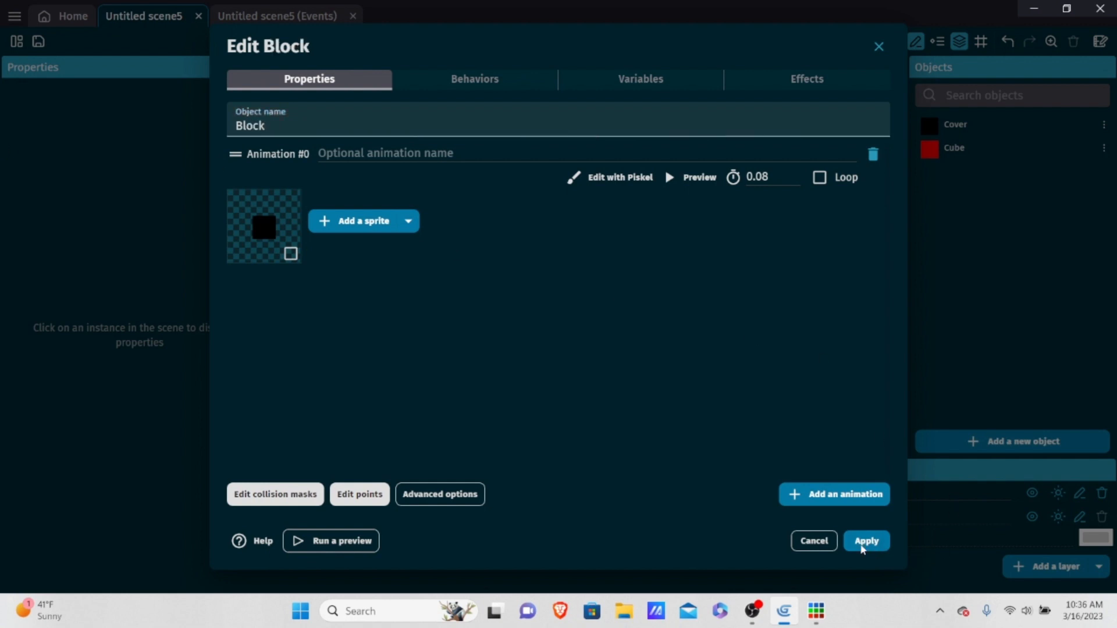
Duplicate the Block object in the scene's object list.
{"action": "right_click", "coordinate": [987, 120]}
{"action": "left_click", "coordinate": [989, 202]}
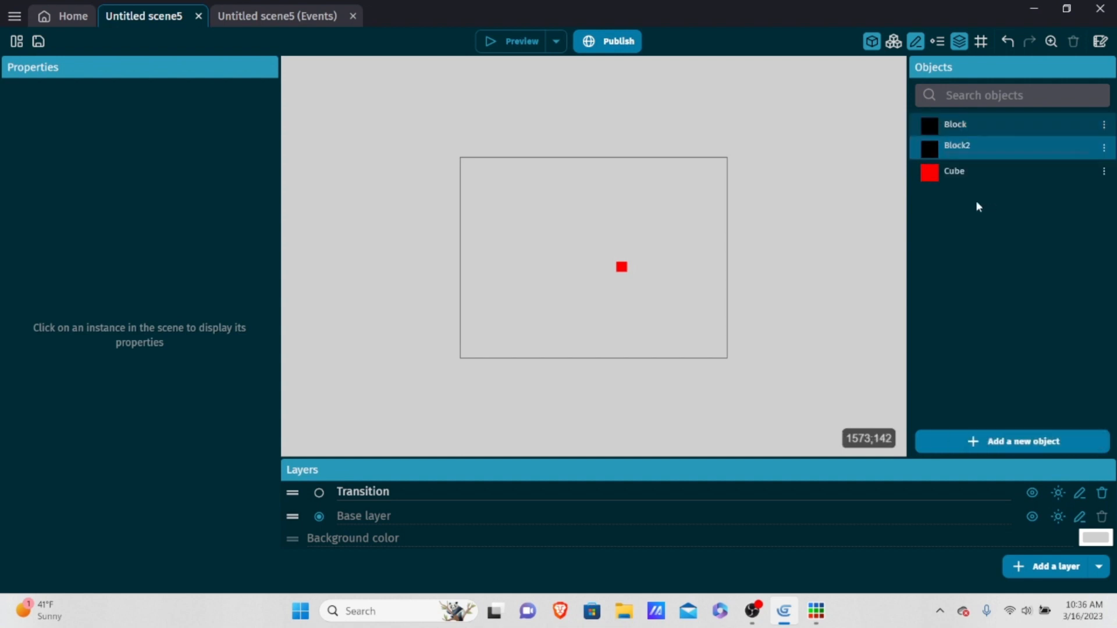
{"action": "left_click", "coordinate": [980, 241]}
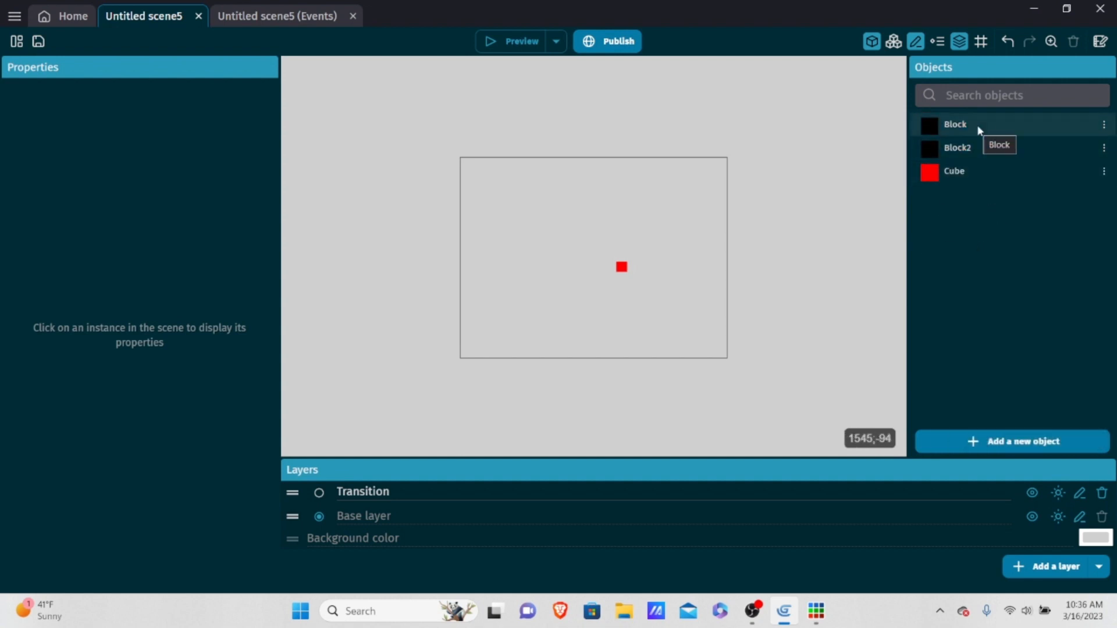
Place four Block instances in a vertical row above the Cube, the first one just outside the frame.
{"action": "left_click_drag", "start_coordinate": [996, 121], "coordinate": [632, 145]}
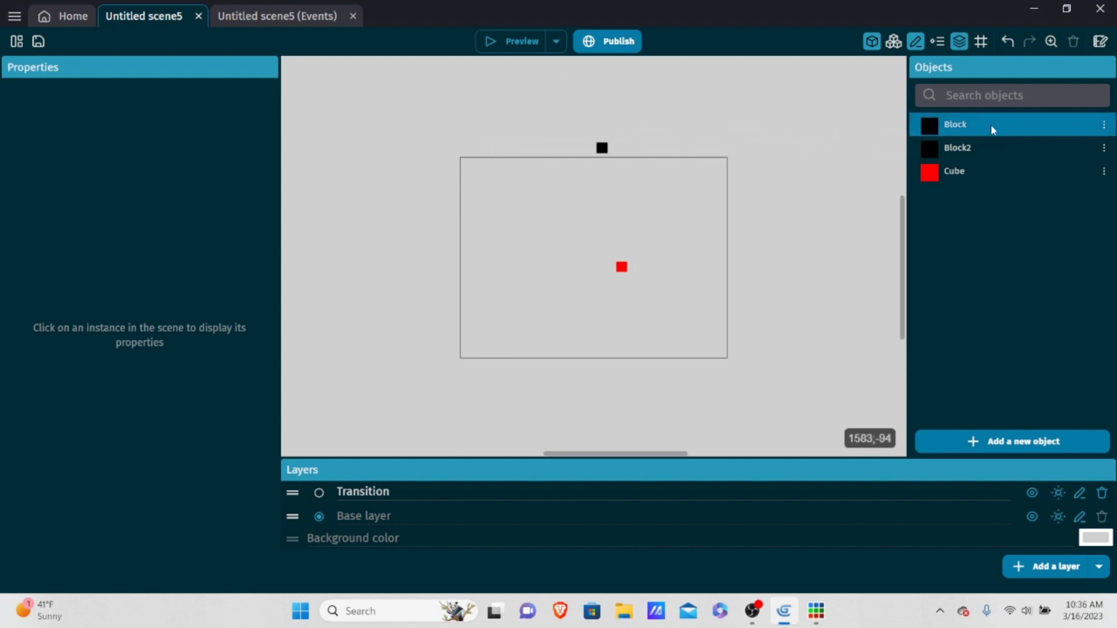
{"action": "left_click_drag", "start_coordinate": [970, 128], "coordinate": [599, 197]}
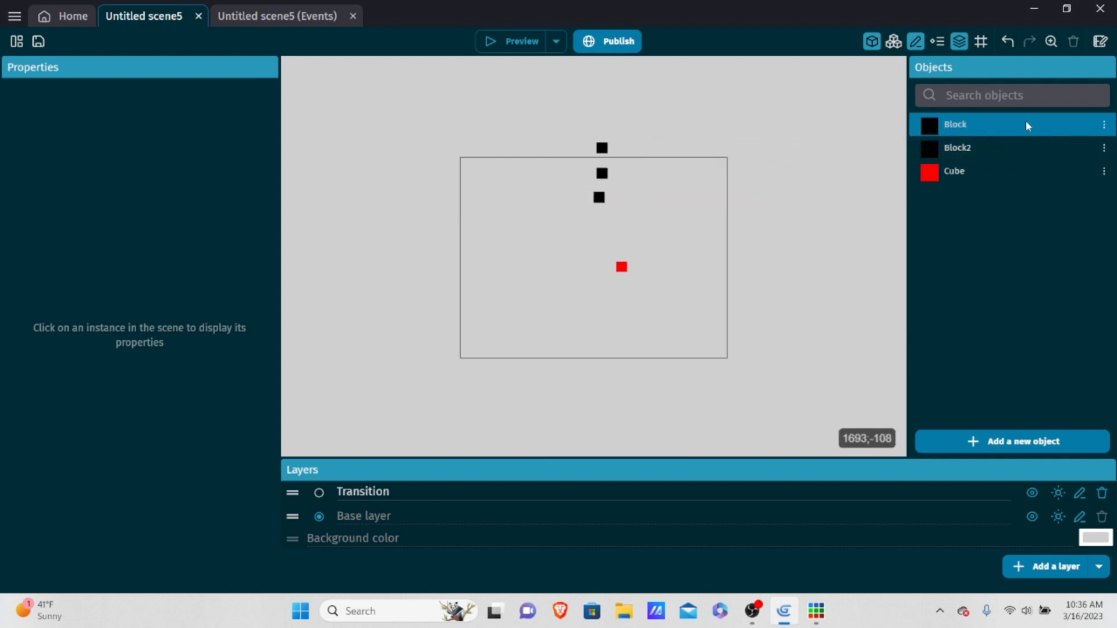
{"action": "left_click_drag", "start_coordinate": [985, 126], "coordinate": [598, 221]}
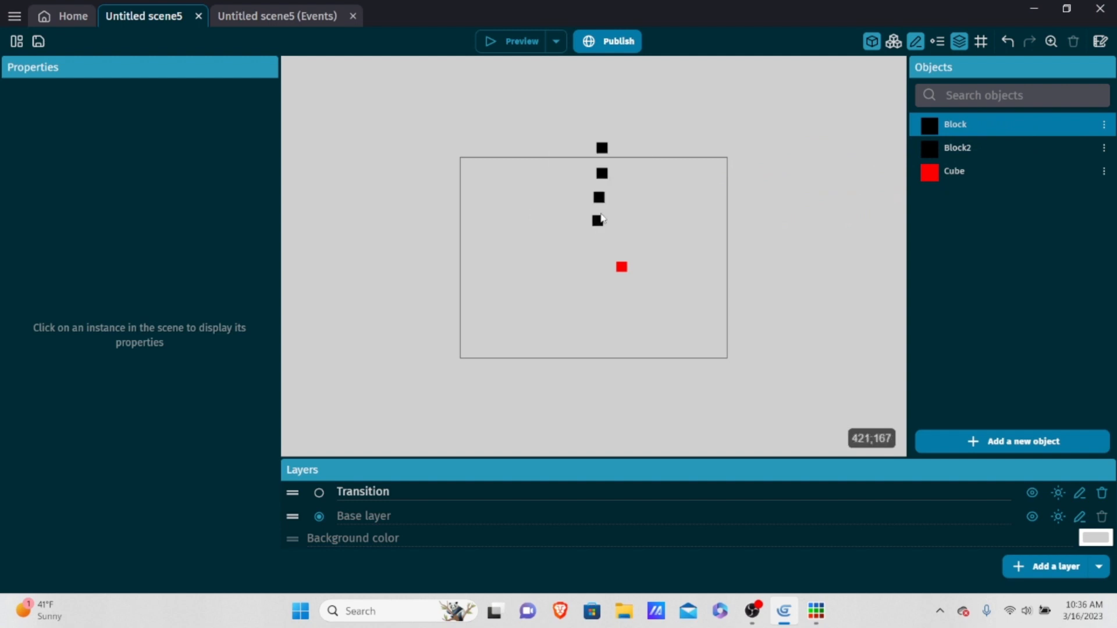
Spread the four Block instances apart, moving two to the left and two to the right.
{"action": "left_click", "coordinate": [605, 150]}
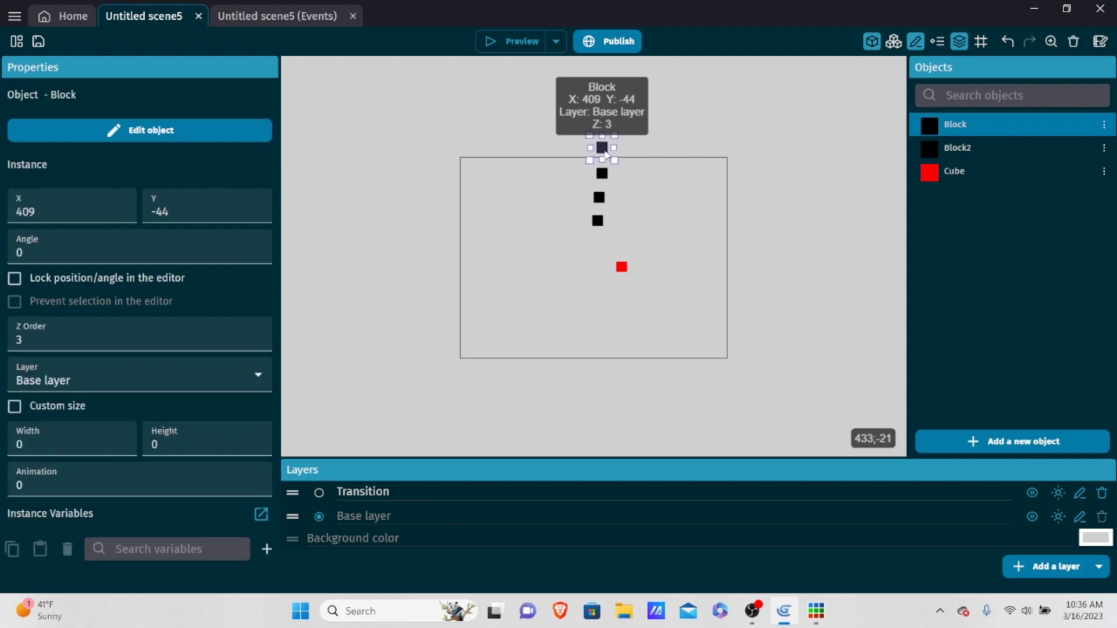
{"action": "left_click_drag", "start_coordinate": [605, 153], "coordinate": [561, 156]}
{"action": "left_click_drag", "start_coordinate": [598, 201], "coordinate": [522, 198]}
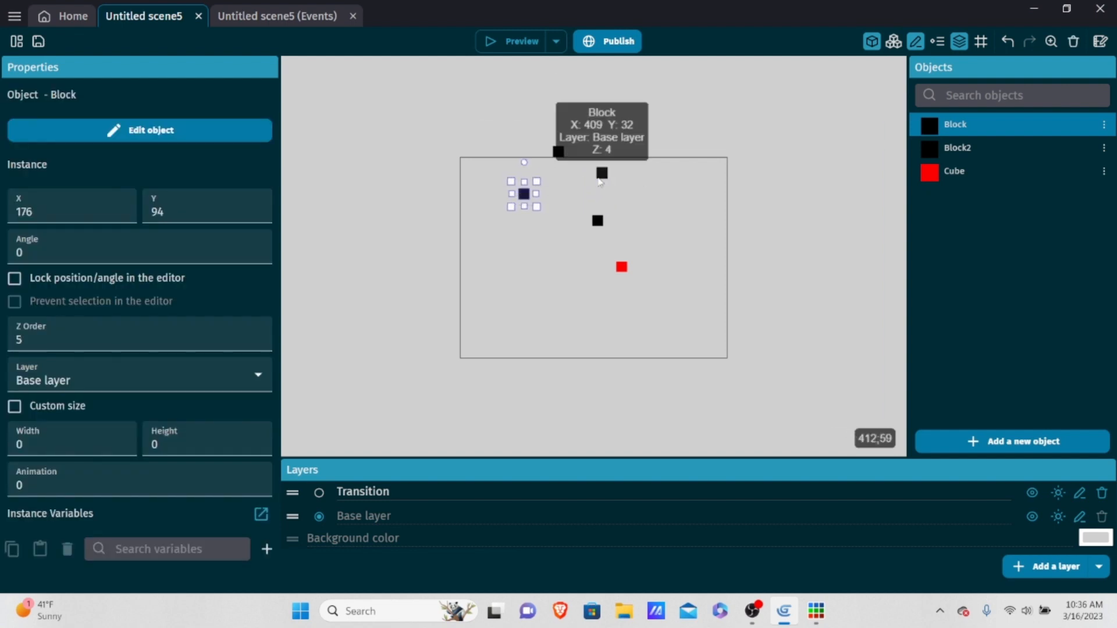
{"action": "left_click_drag", "start_coordinate": [604, 178], "coordinate": [652, 173]}
{"action": "left_click_drag", "start_coordinate": [600, 222], "coordinate": [659, 215]}
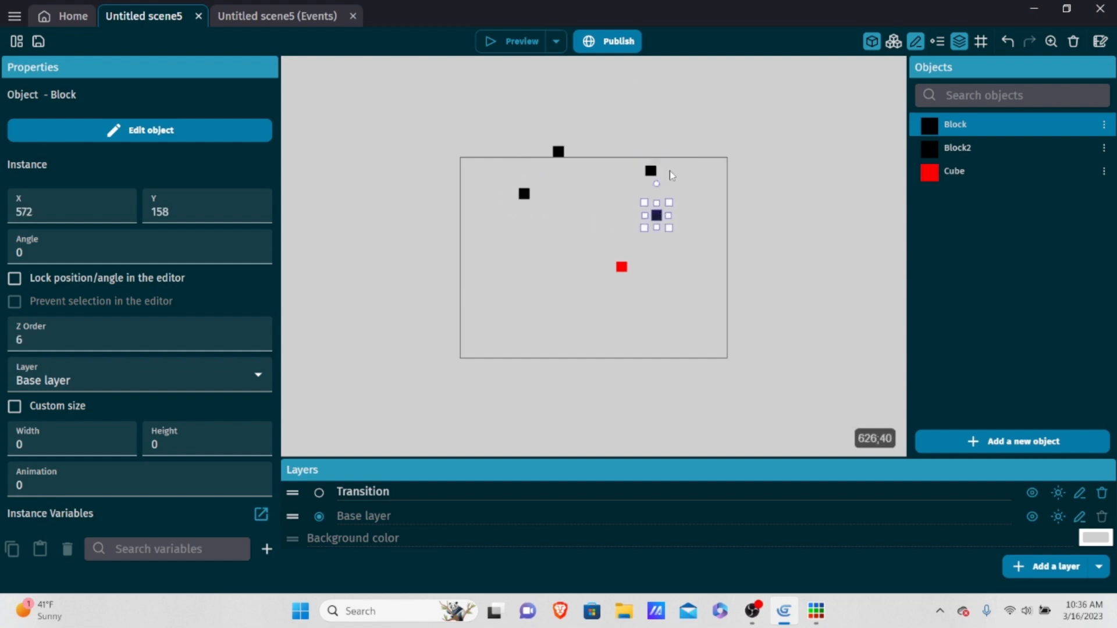
Delete all four Block instances from the scene, leaving the Cube in place.
{"action": "key", "text": "Delete"}
{"action": "left_click", "coordinate": [653, 170]}
{"action": "key", "text": "Delete"}
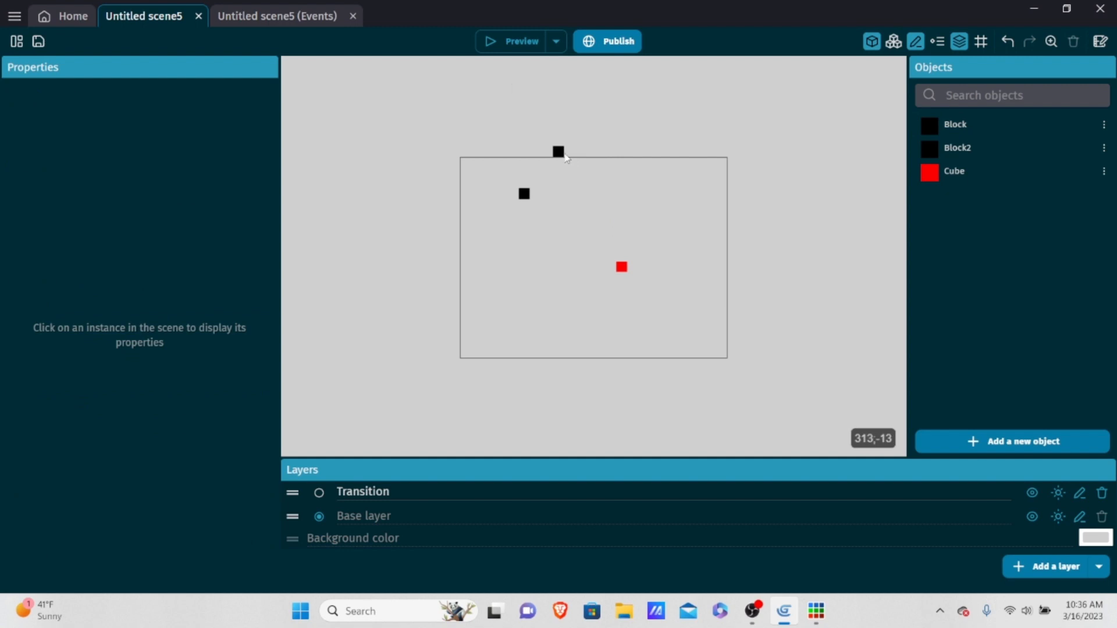
{"action": "left_click", "coordinate": [558, 153]}
{"action": "key", "text": "Delete"}
{"action": "left_click", "coordinate": [525, 195]}
{"action": "key", "text": "Delete"}
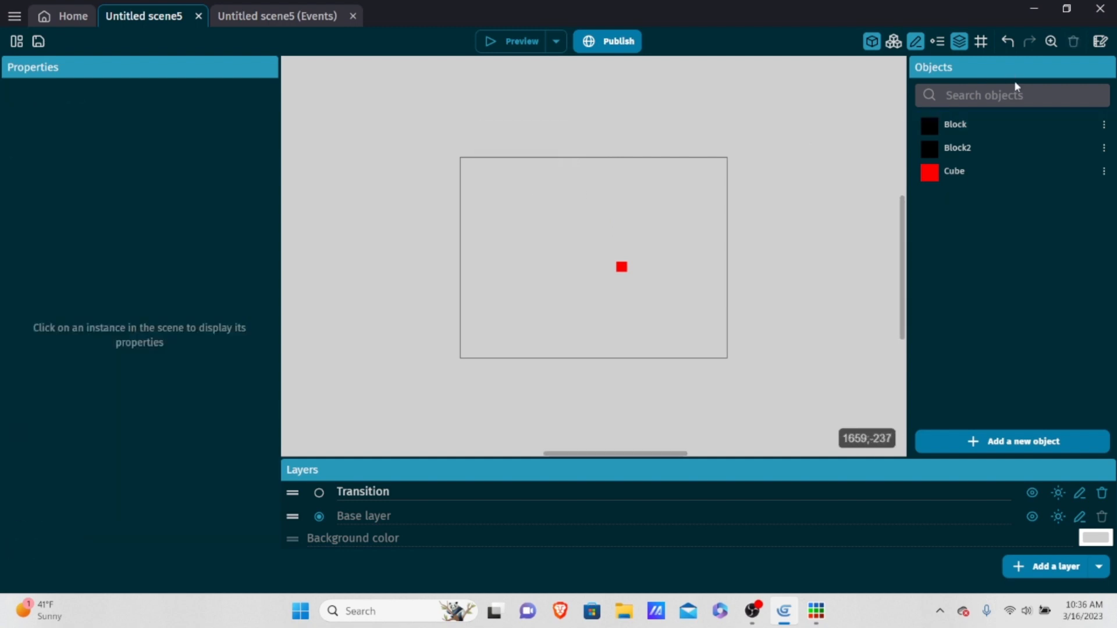
Place one Block instance above the frame and give it a custom size of 800 wide by 150 high.
{"action": "left_click_drag", "start_coordinate": [995, 124], "coordinate": [640, 138]}
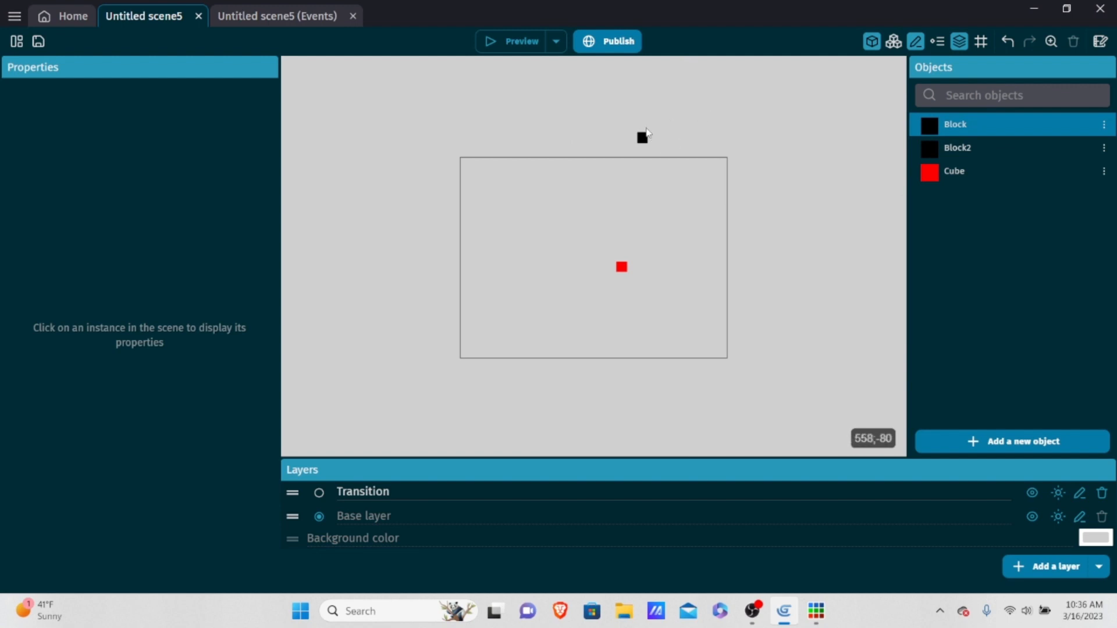
{"action": "left_click", "coordinate": [642, 139]}
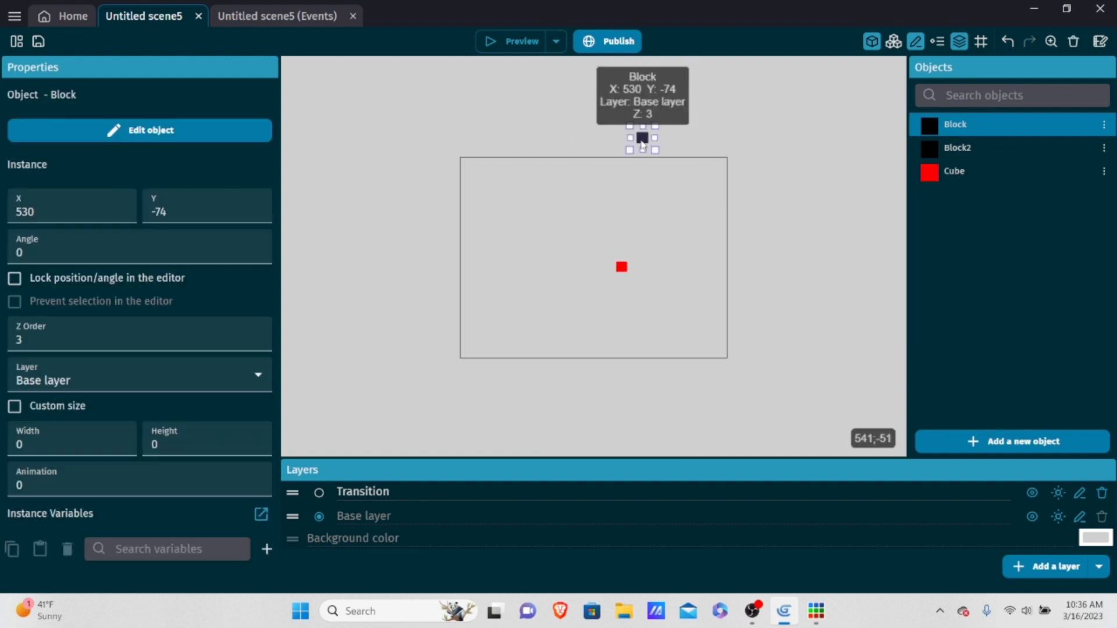
{"action": "left_click", "coordinate": [15, 406]}
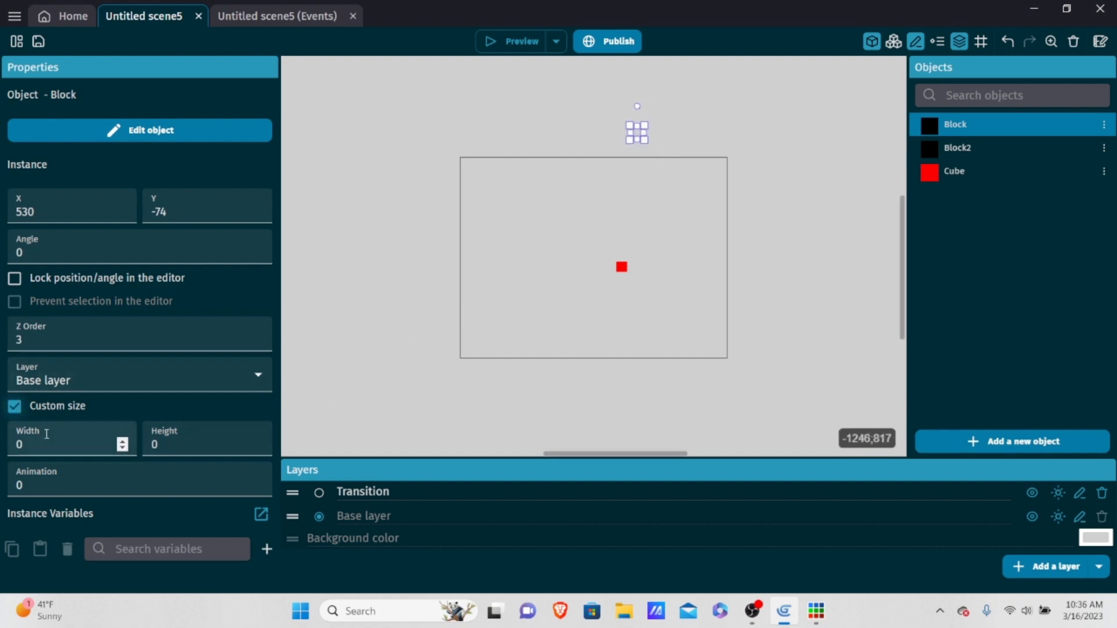
{"action": "left_click", "coordinate": [81, 444]}
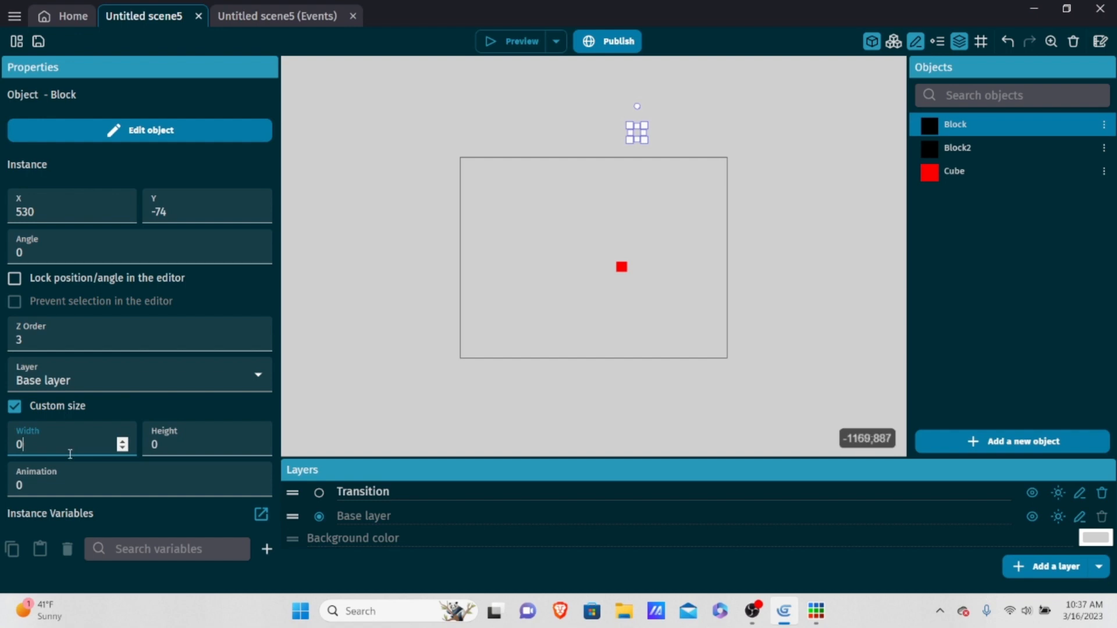
{"action": "key", "text": "BackSpace"}
{"action": "type", "text": "15"}
{"action": "key", "text": "BackSpace"}
{"action": "type", "text": "800"}
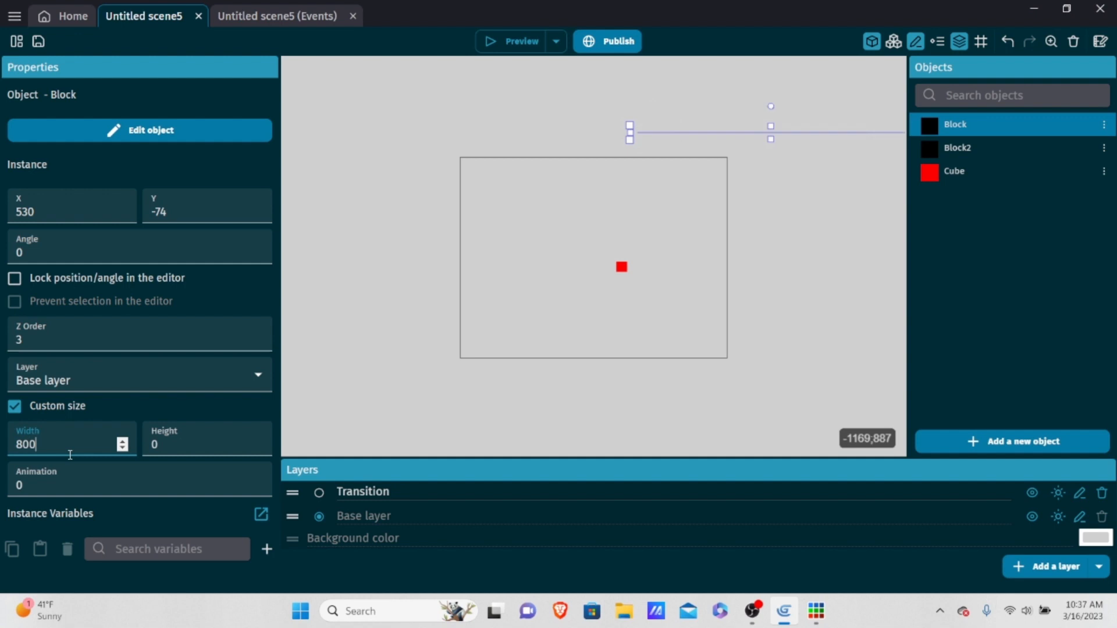
{"action": "left_click", "coordinate": [195, 439]}
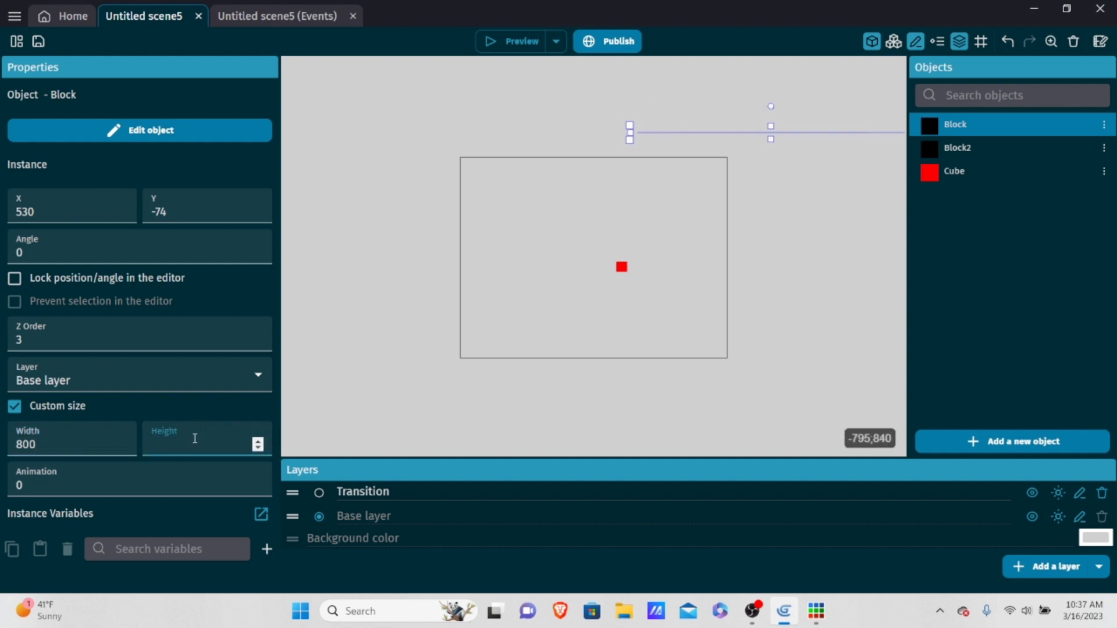
{"action": "type", "text": "150"}
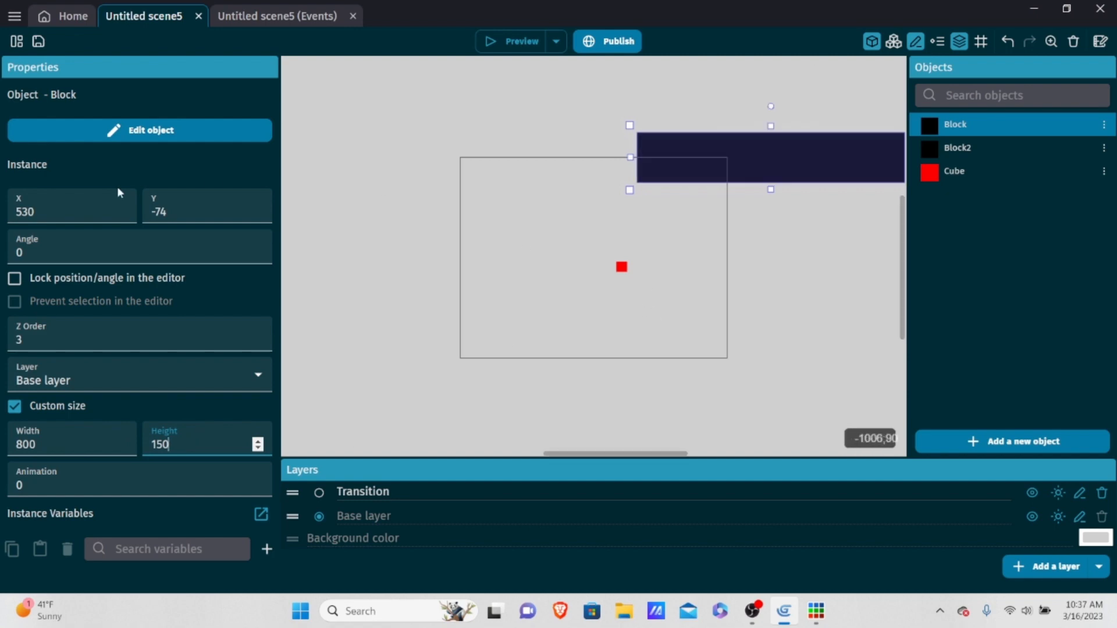
Position the Block instance at X 0 and Y 0, at the frame's top-left corner.
{"action": "double_click", "coordinate": [29, 211]}
{"action": "key", "text": "BackSpace"}
{"action": "type", "text": "0"}
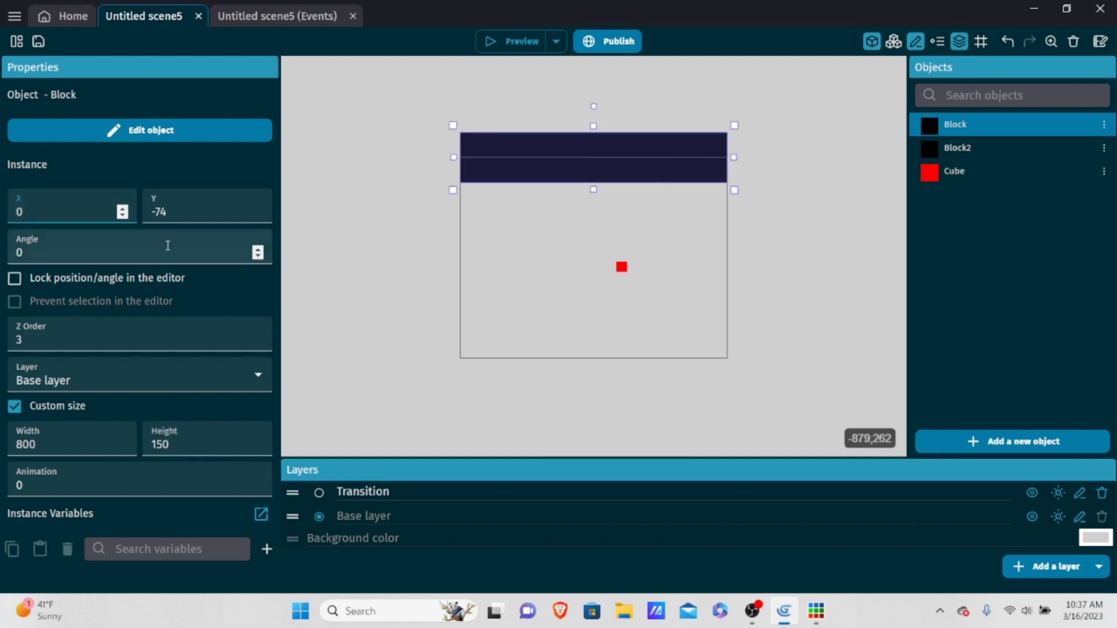
{"action": "key", "text": "Tab"}
{"action": "key", "text": "BackSpace"}
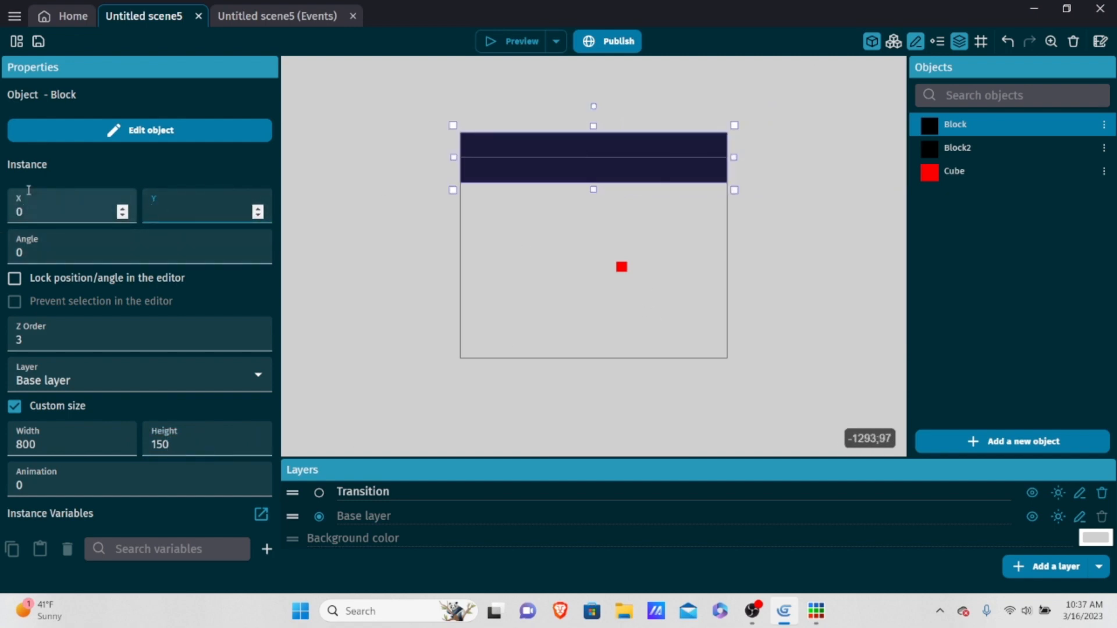
{"action": "type", "text": "0"}
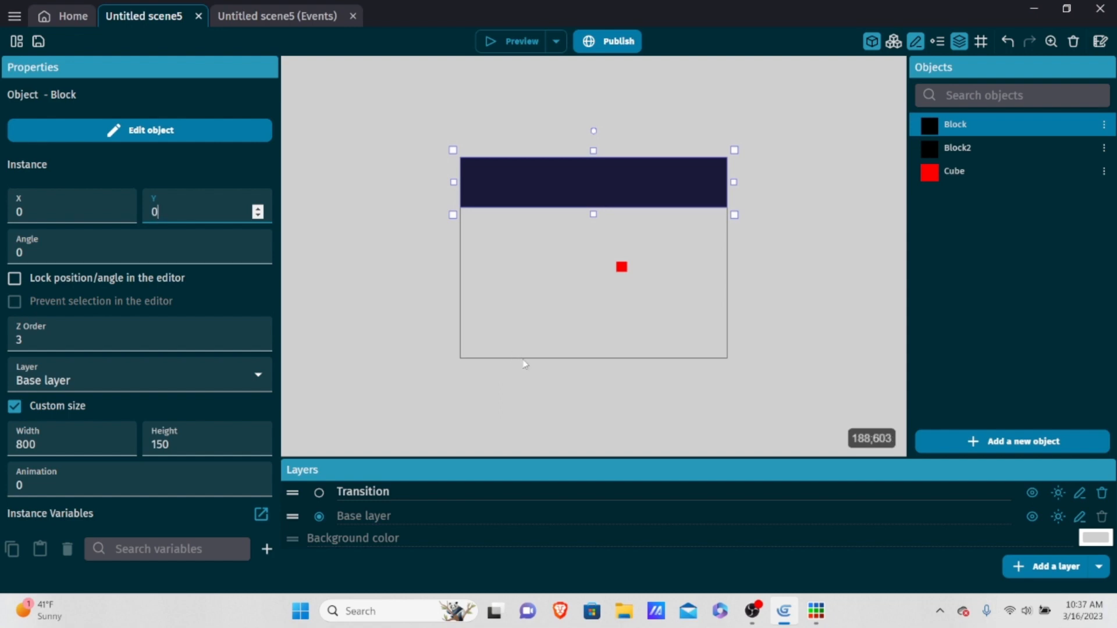
Place a Block2 instance beside the frame and give it a custom size of 800 wide by 150 high.
{"action": "left_click_drag", "start_coordinate": [978, 152], "coordinate": [808, 207]}
{"action": "left_click", "coordinate": [26, 410]}
{"action": "left_click", "coordinate": [52, 445]}
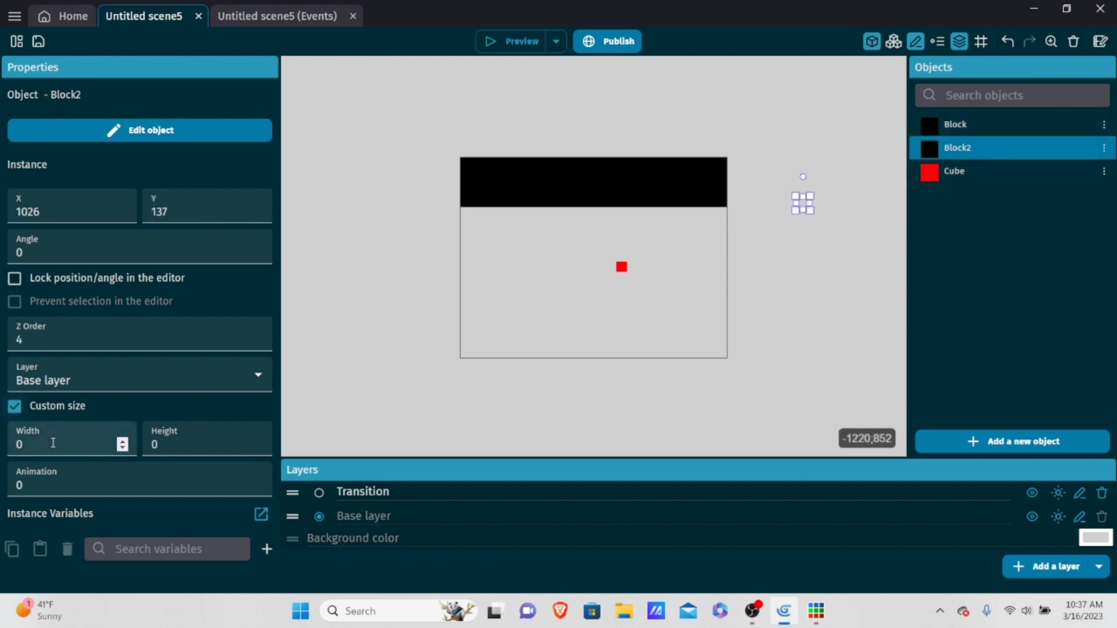
{"action": "type", "text": "800"}
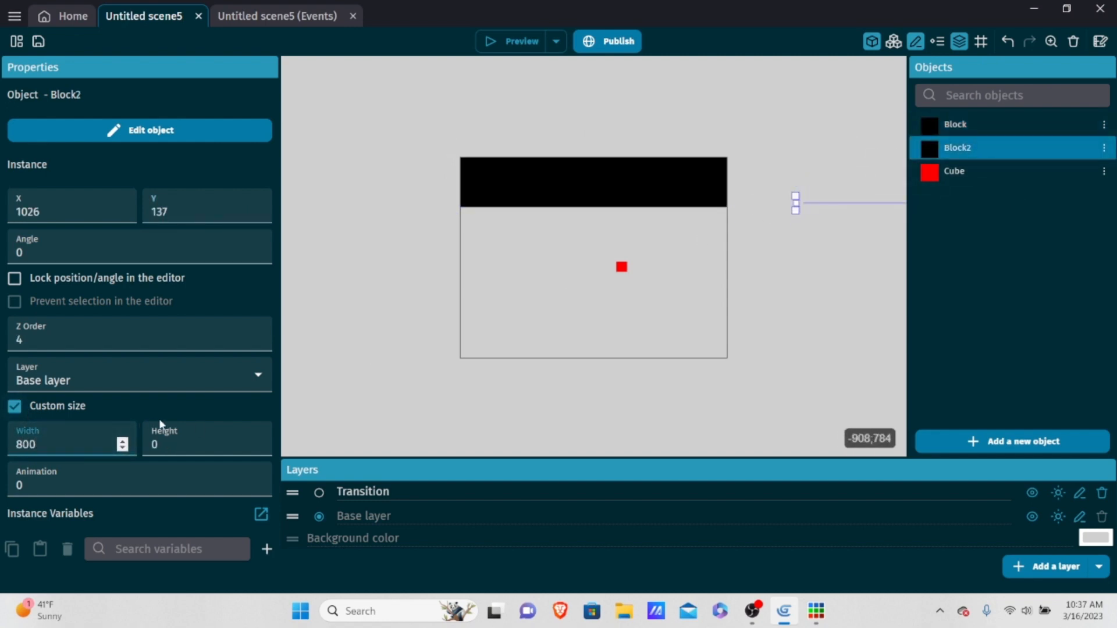
{"action": "left_click", "coordinate": [196, 434]}
{"action": "key", "text": "BackSpace"}
{"action": "type", "text": "150"}
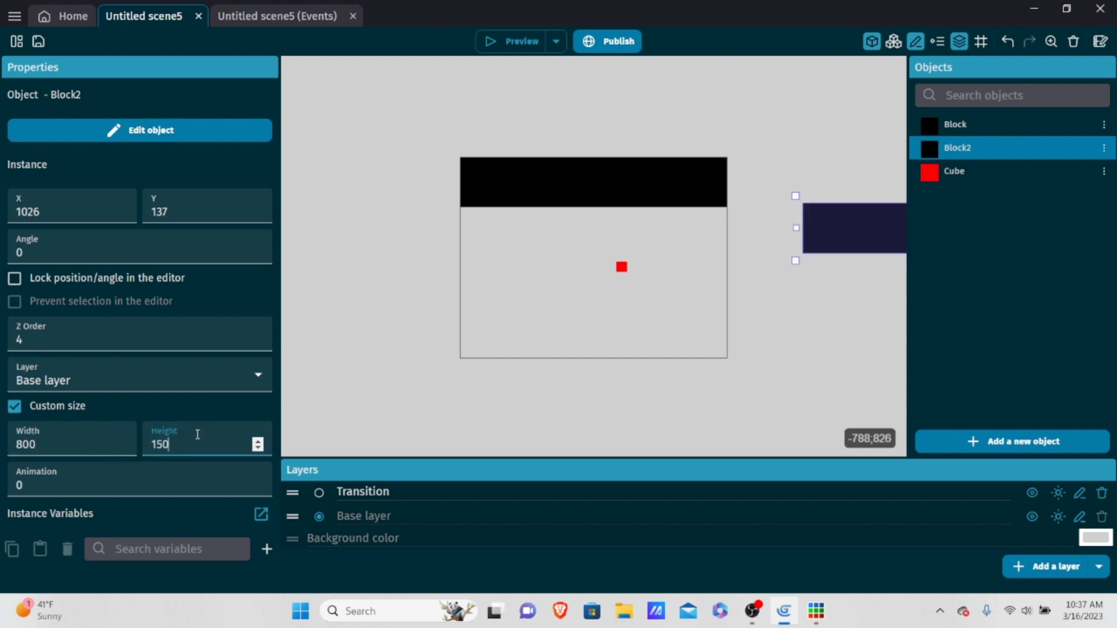
Move the Block2 instance to X 0 and Y 150, directly below the Block strip.
{"action": "left_click_drag", "start_coordinate": [856, 225], "coordinate": [589, 232]}
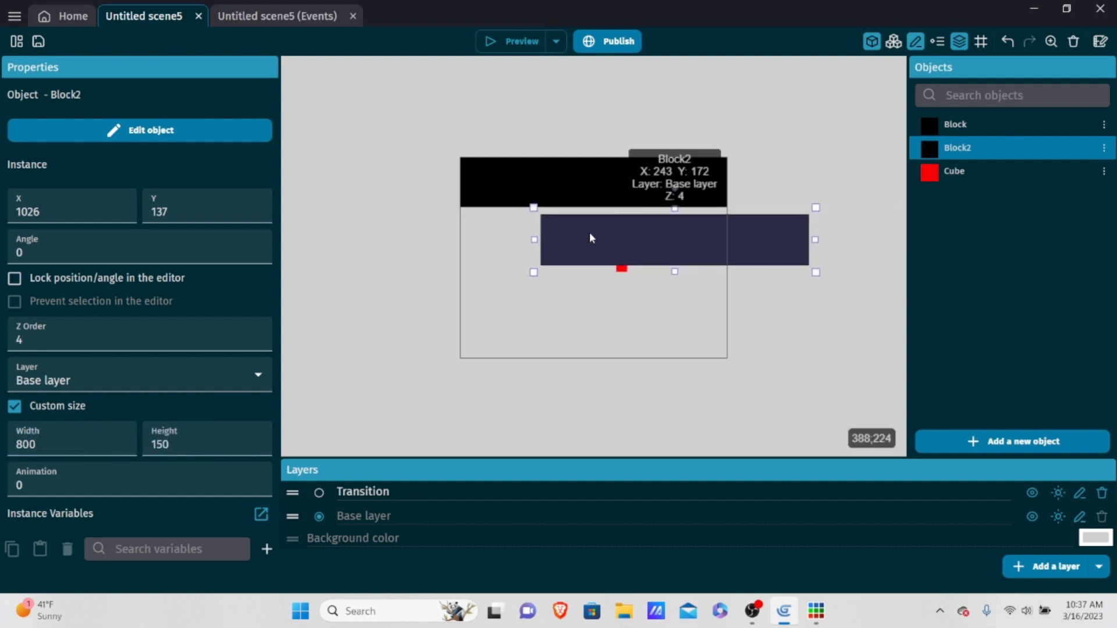
{"action": "left_click", "coordinate": [65, 211]}
{"action": "key", "text": "BackSpace"}
{"action": "key", "text": "BackSpace"}
{"action": "key", "text": "BackSpace"}
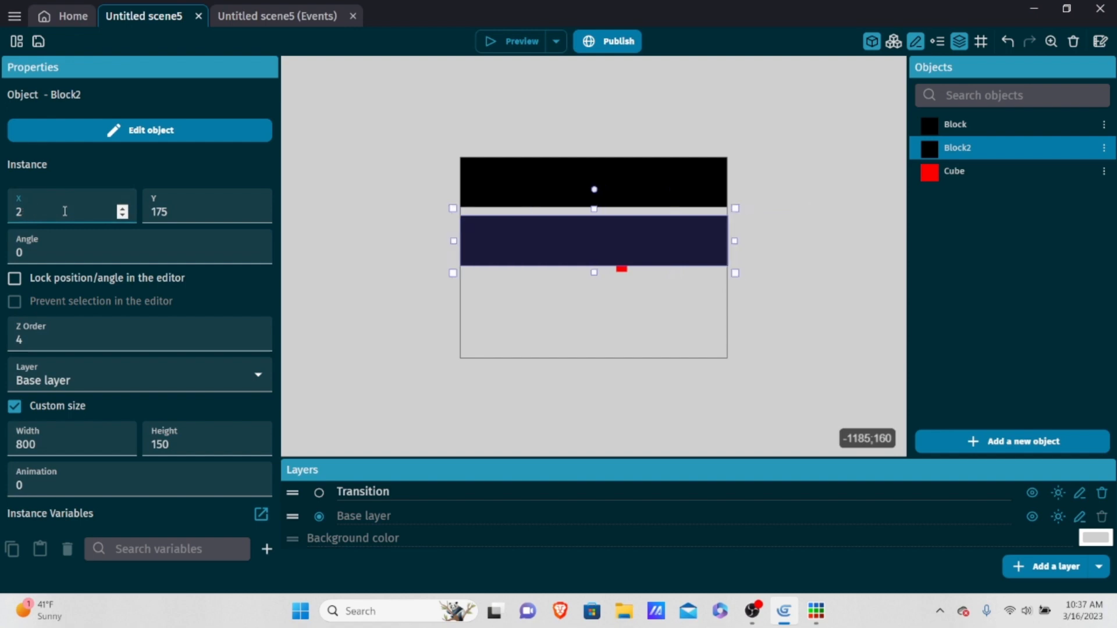
{"action": "type", "text": "0"}
{"action": "left_click", "coordinate": [195, 212]}
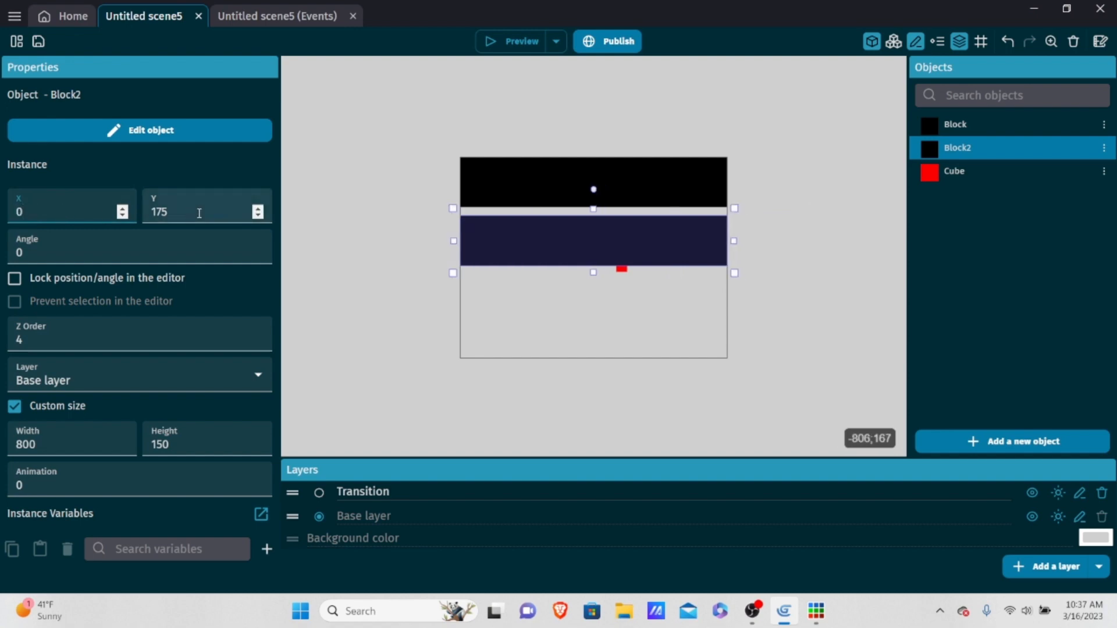
{"action": "key", "text": "BackSpace"}
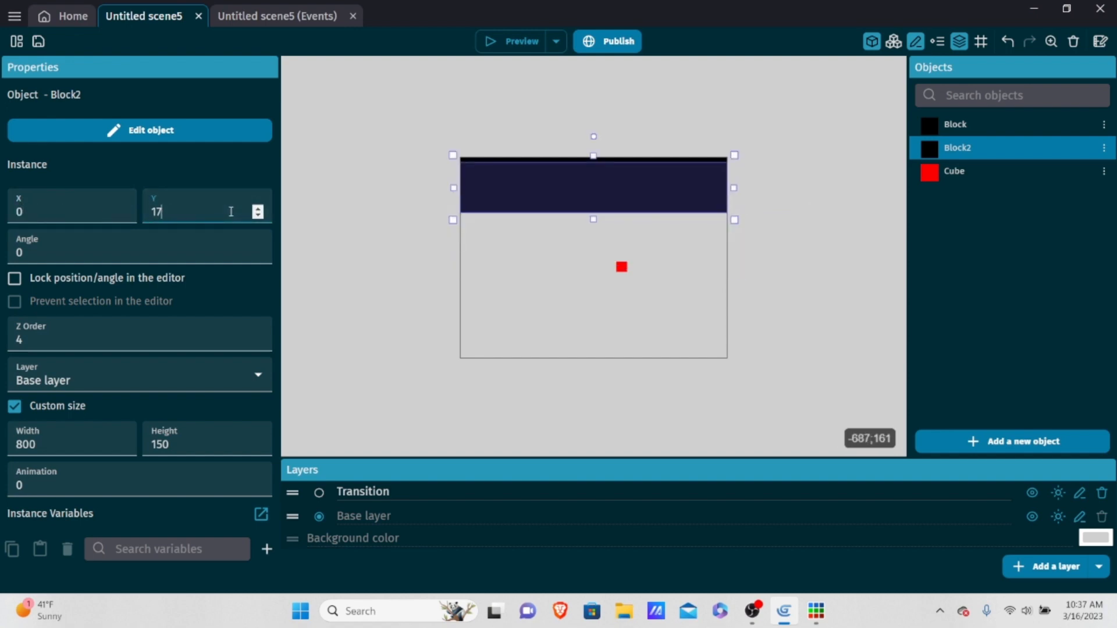
{"action": "key", "text": "BackSpace"}
{"action": "type", "text": "50"}
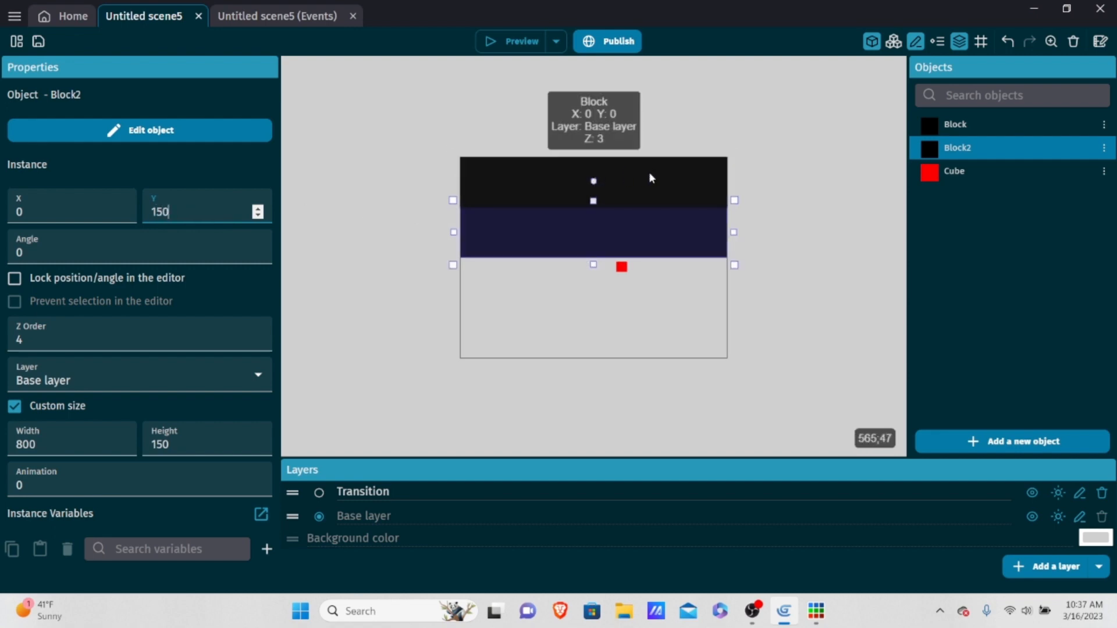
{"action": "left_click", "coordinate": [813, 228]}
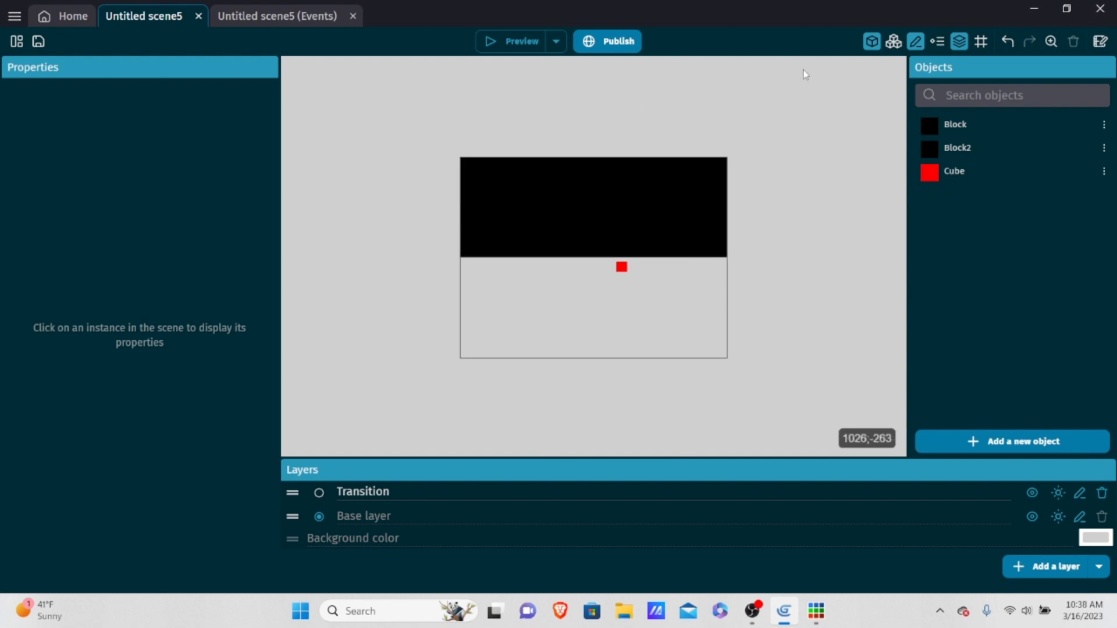
Duplicate the Block strip at the frame's upper edge and position the copy at X 0 and Y 300.
{"action": "left_click_drag", "start_coordinate": [923, 124], "coordinate": [970, 149]}
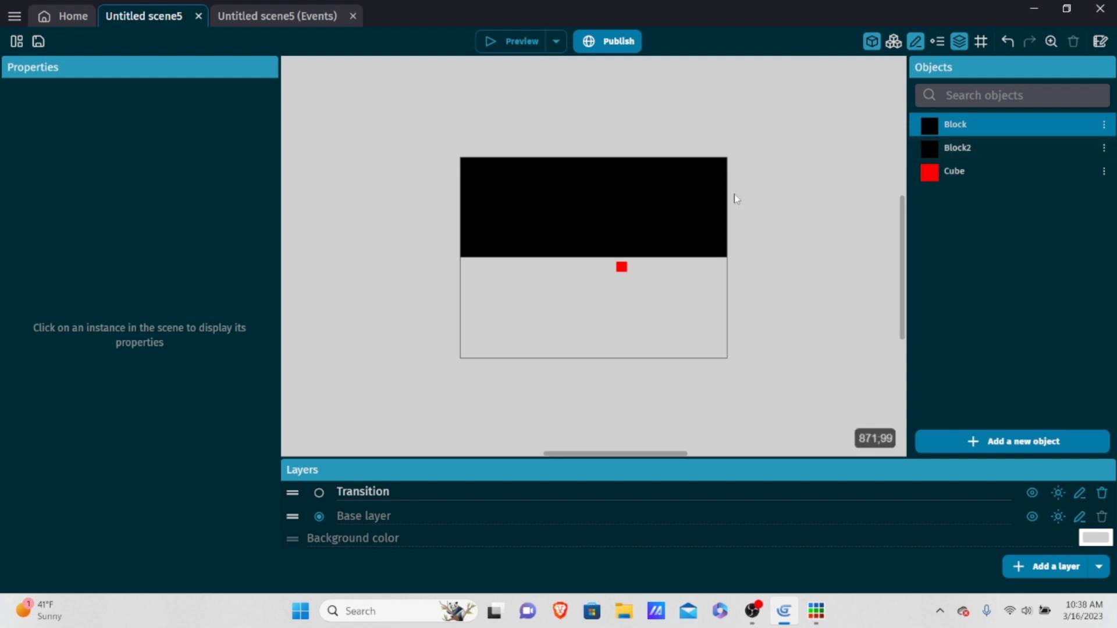
{"action": "right_click", "coordinate": [659, 177]}
{"action": "left_click", "coordinate": [687, 245]}
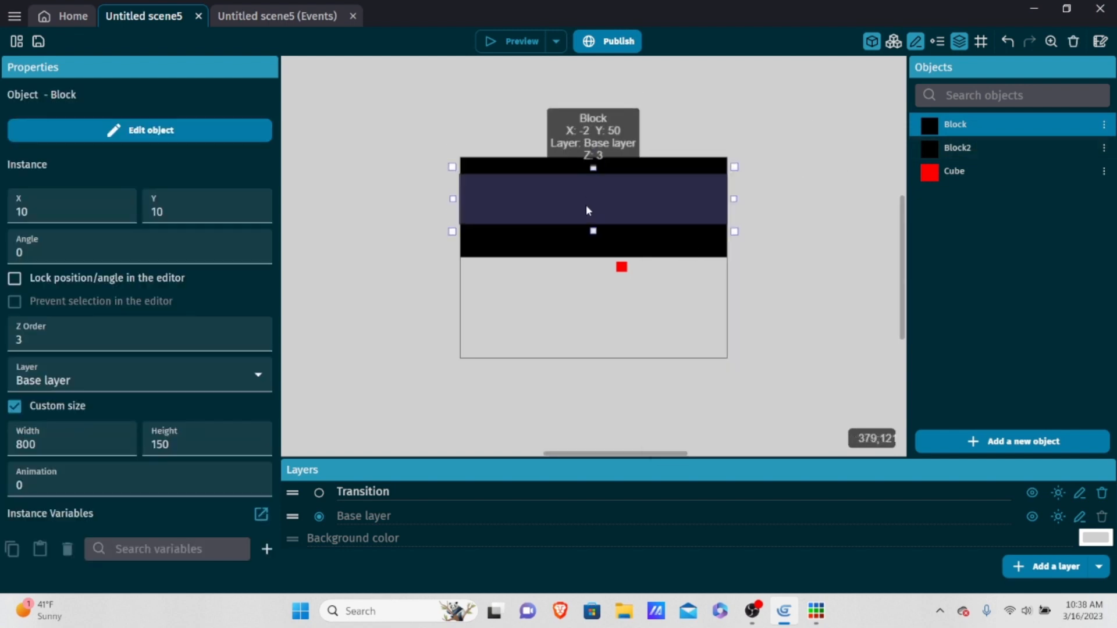
{"action": "left_click_drag", "start_coordinate": [585, 205], "coordinate": [606, 299]}
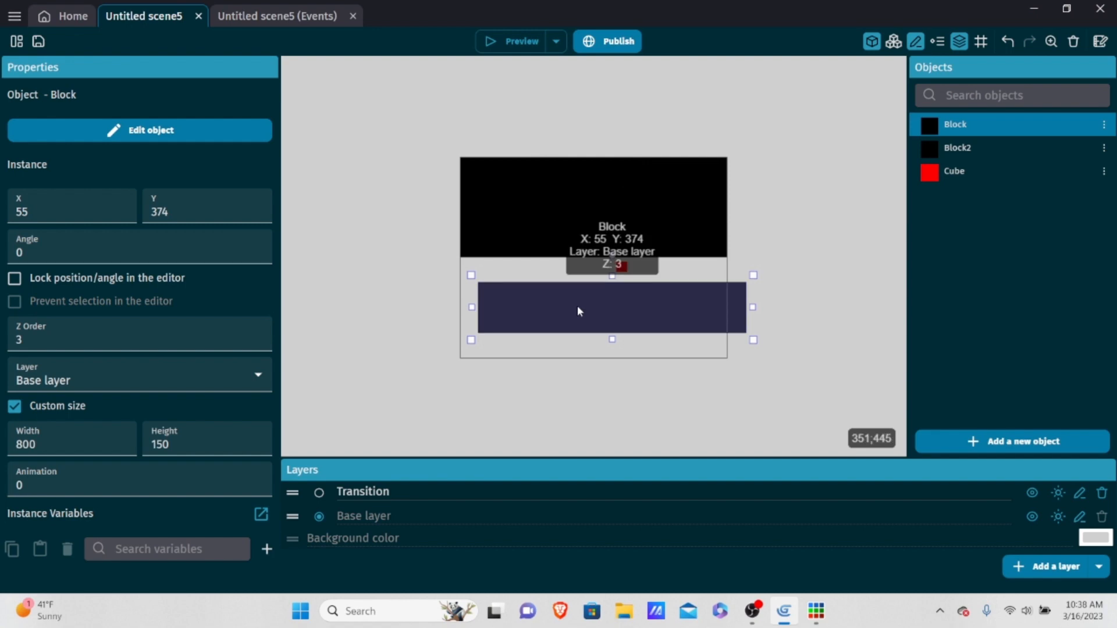
{"action": "double_click", "coordinate": [95, 211]}
{"action": "type", "text": "0"}
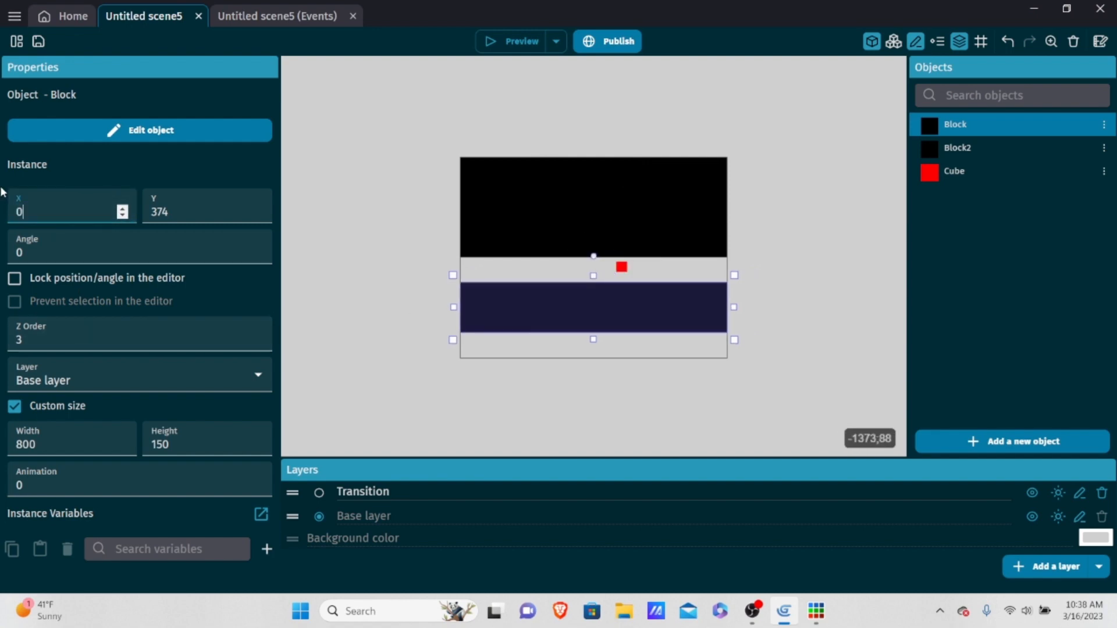
{"action": "double_click", "coordinate": [223, 206]}
{"action": "type", "text": "300"}
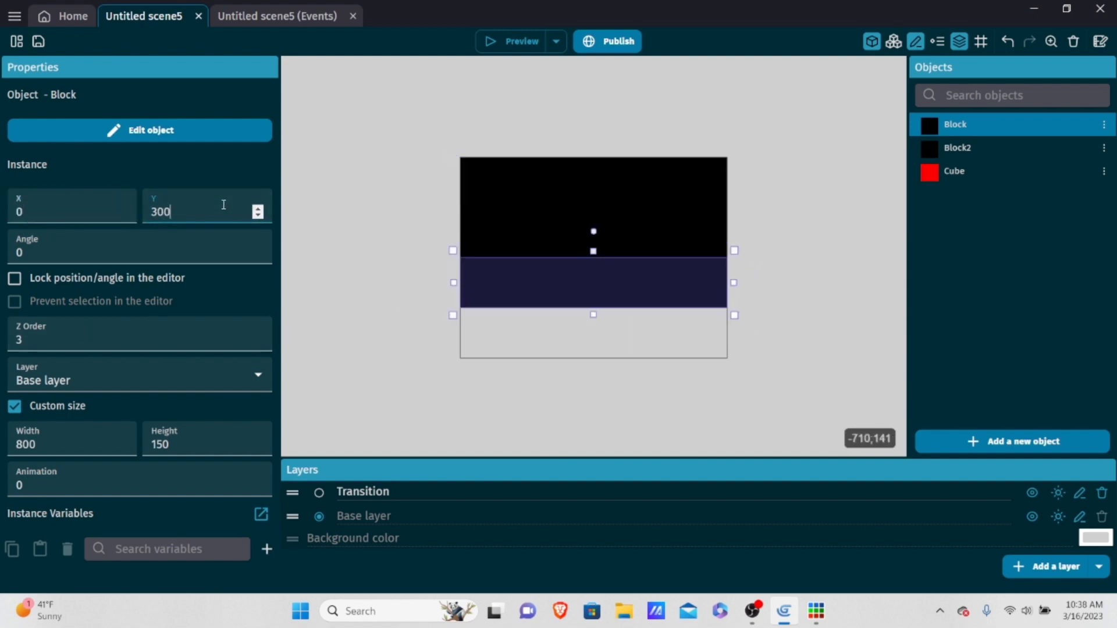
{"action": "left_click", "coordinate": [371, 249]}
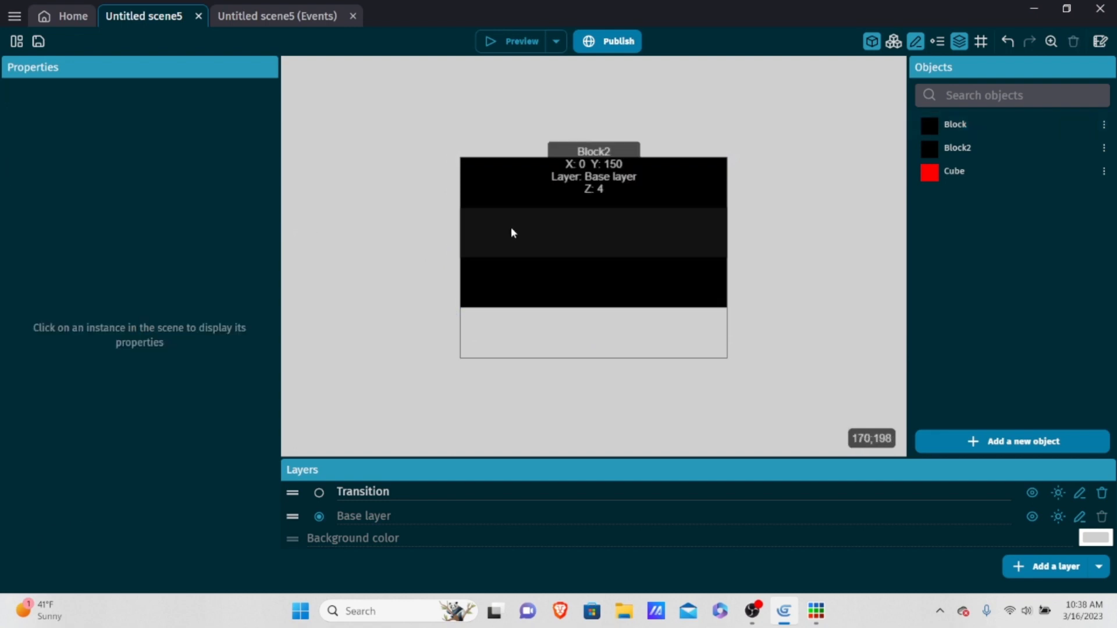
Duplicate the Block2 strip and position the copy at X 0 and Y 450, along the frame's lower edge.
{"action": "right_click", "coordinate": [504, 235]}
{"action": "left_click", "coordinate": [542, 296]}
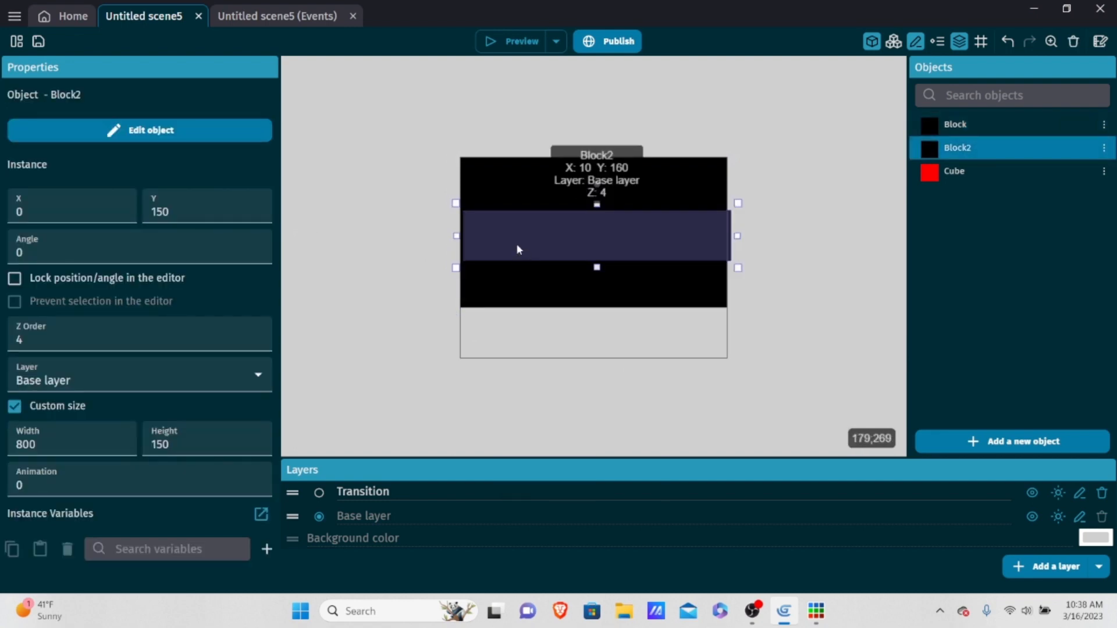
{"action": "left_click_drag", "start_coordinate": [515, 244], "coordinate": [521, 333]}
{"action": "left_click", "coordinate": [84, 205]}
{"action": "key", "text": "BackSpace"}
{"action": "key", "text": "BackSpace"}
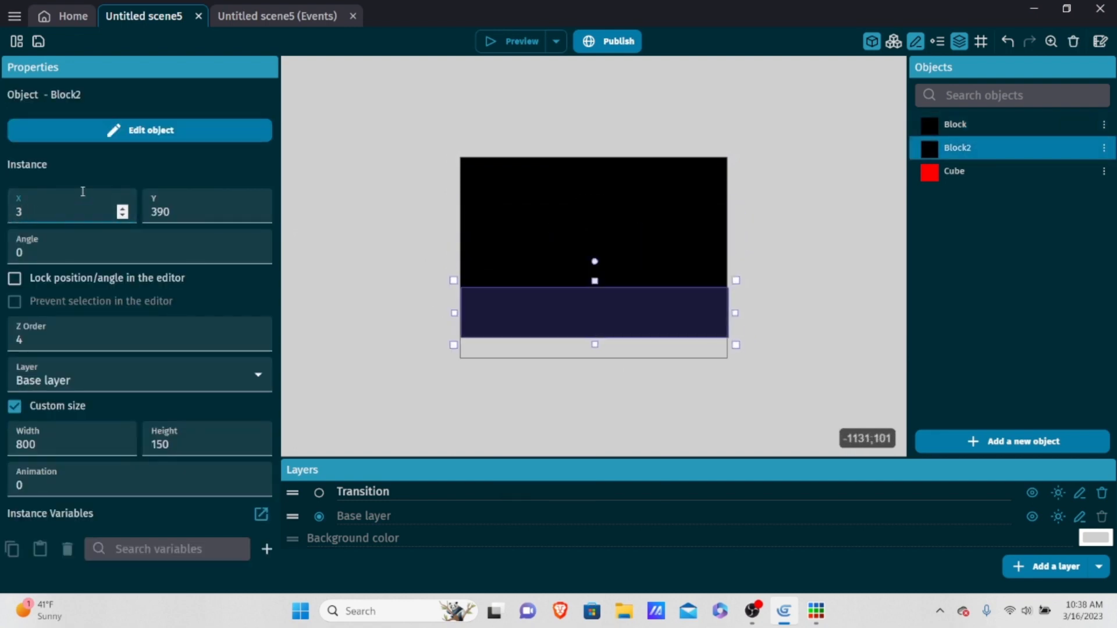
{"action": "type", "text": "0"}
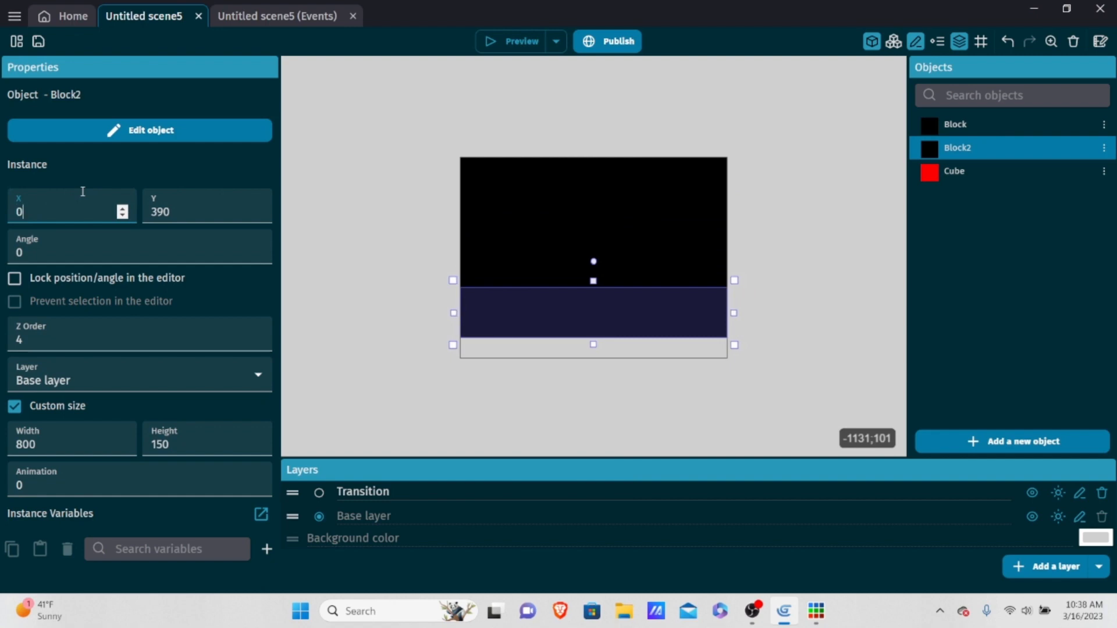
{"action": "left_click", "coordinate": [184, 214]}
{"action": "key", "text": "BackSpace"}
{"action": "key", "text": "BackSpace"}
{"action": "key", "text": "BackSpace"}
{"action": "type", "text": "450"}
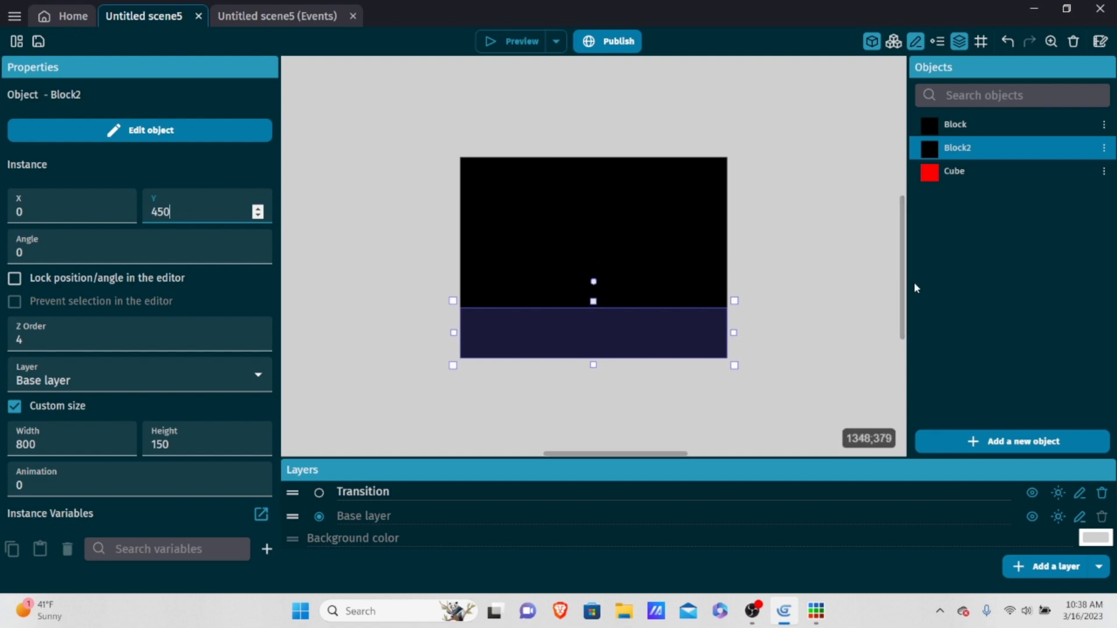
{"action": "left_click", "coordinate": [806, 256]}
Assign all four Block and Block2 strips, from uppermost to lowest, to the Transition layer.
{"action": "left_click", "coordinate": [524, 193]}
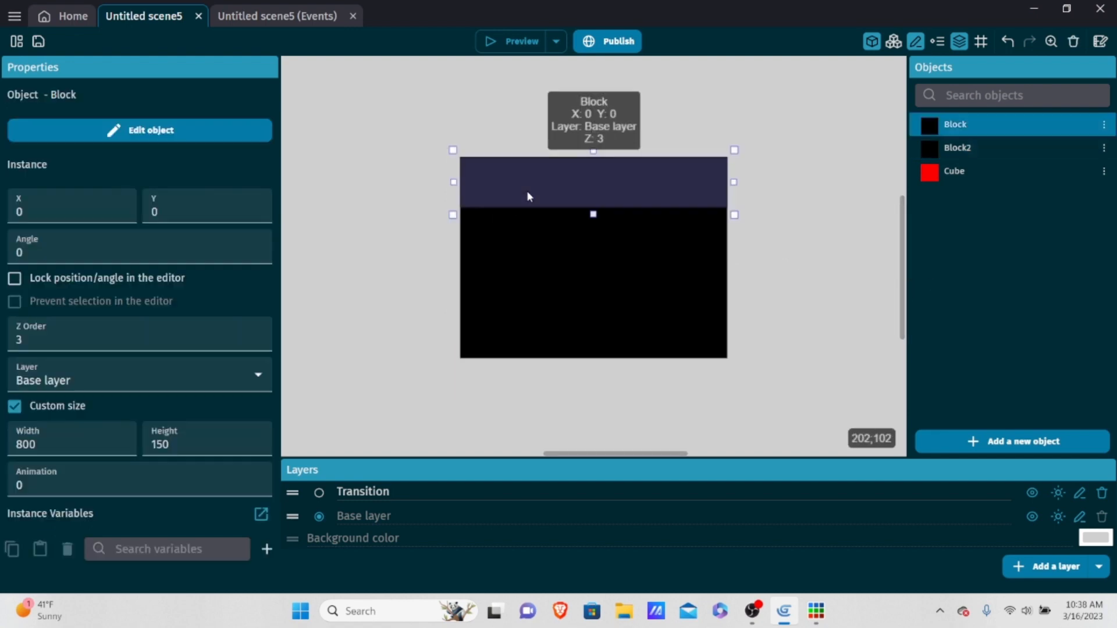
{"action": "left_click", "coordinate": [90, 377]}
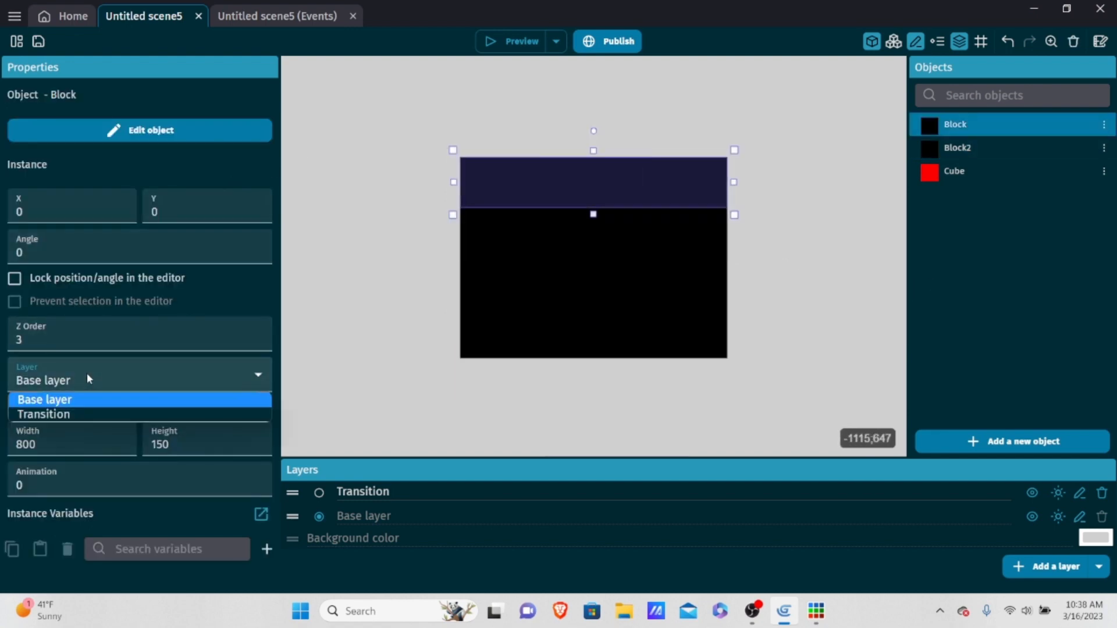
{"action": "left_click", "coordinate": [87, 414]}
{"action": "left_click", "coordinate": [488, 233]}
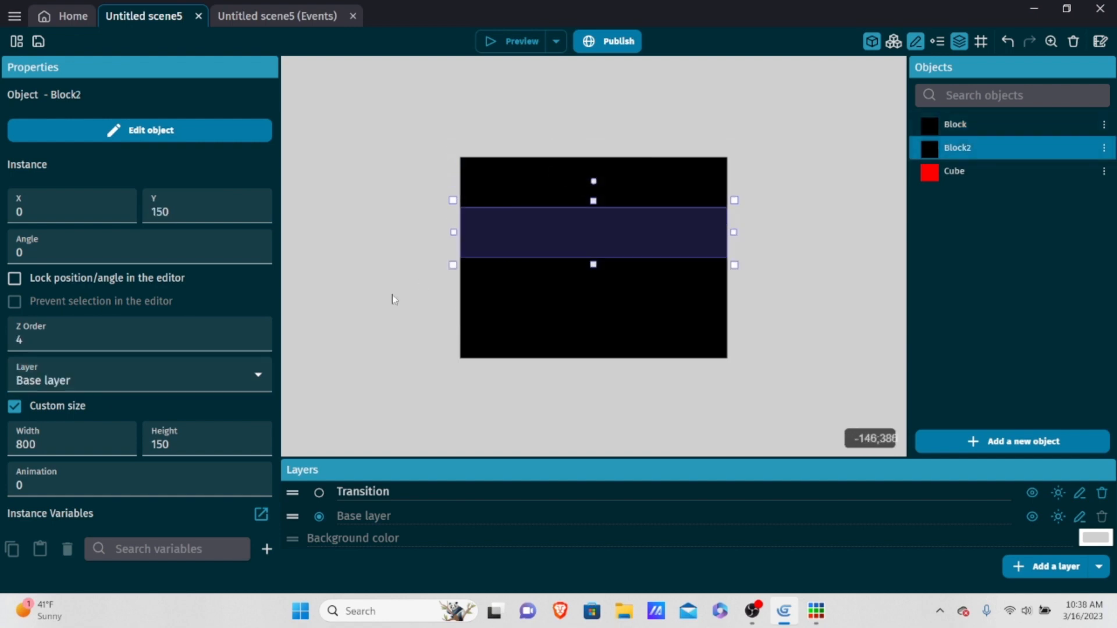
{"action": "left_click", "coordinate": [86, 378]}
{"action": "left_click", "coordinate": [87, 414]}
{"action": "left_click", "coordinate": [515, 269]}
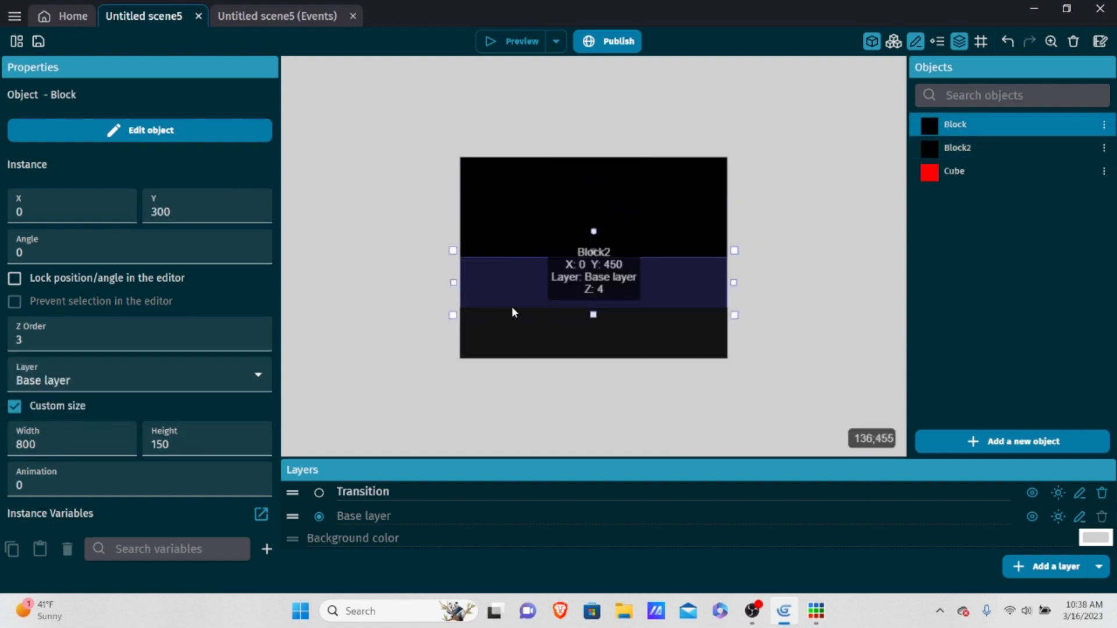
{"action": "left_click", "coordinate": [82, 380]}
{"action": "left_click", "coordinate": [124, 411]}
{"action": "left_click", "coordinate": [582, 340]}
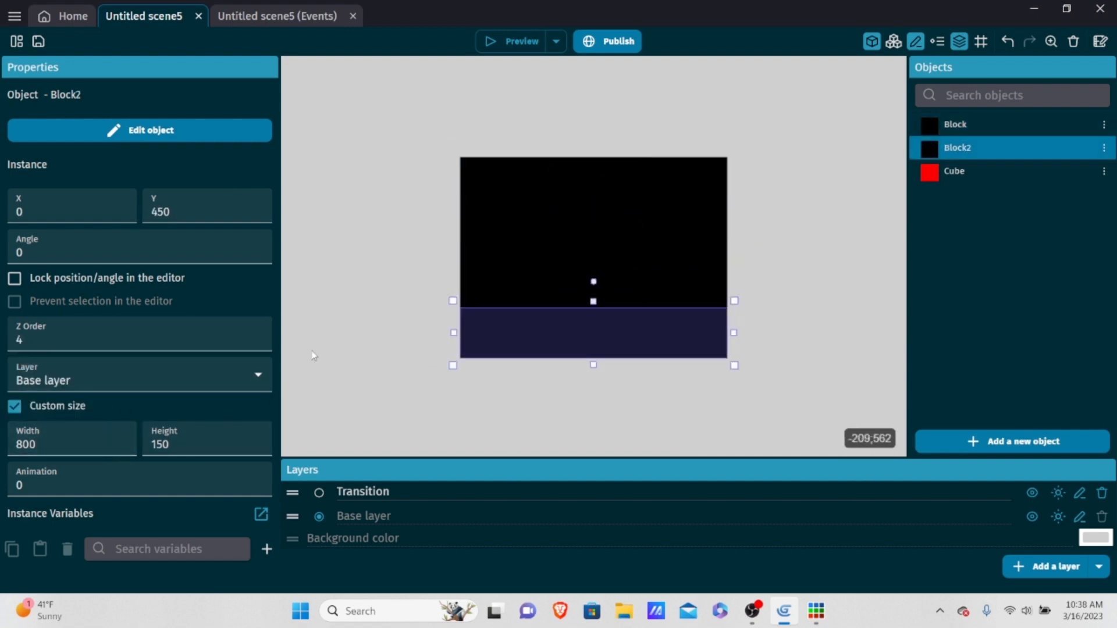
{"action": "left_click", "coordinate": [81, 379]}
{"action": "left_click", "coordinate": [55, 415]}
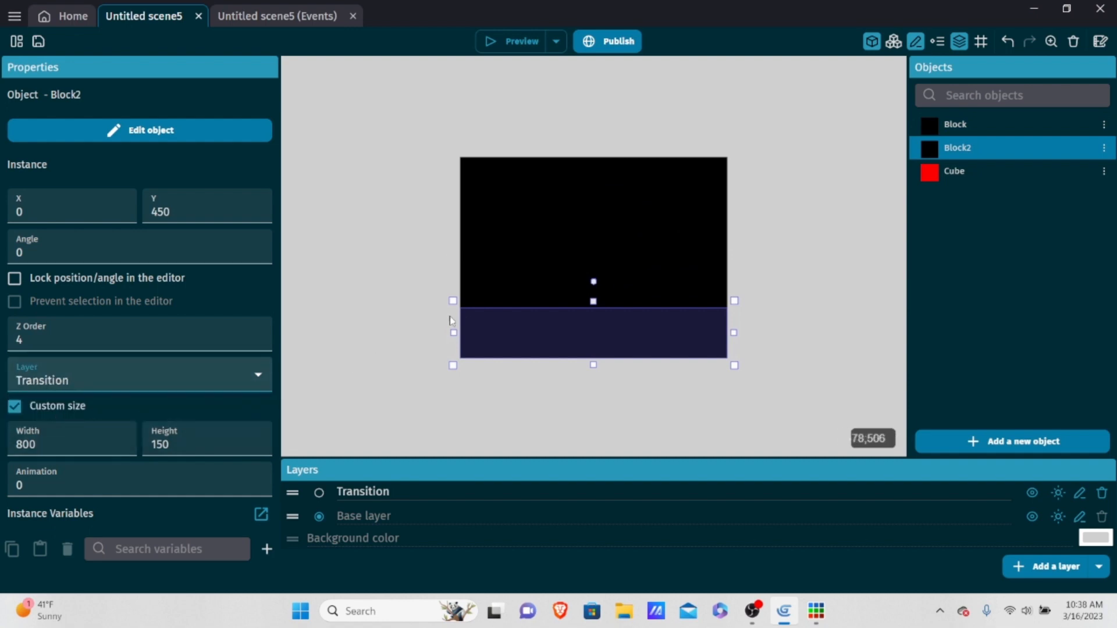
Delete the beginning-of-scene event and the remaining Block opacity action from Untitled scene5's events.
{"action": "left_click", "coordinate": [432, 202]}
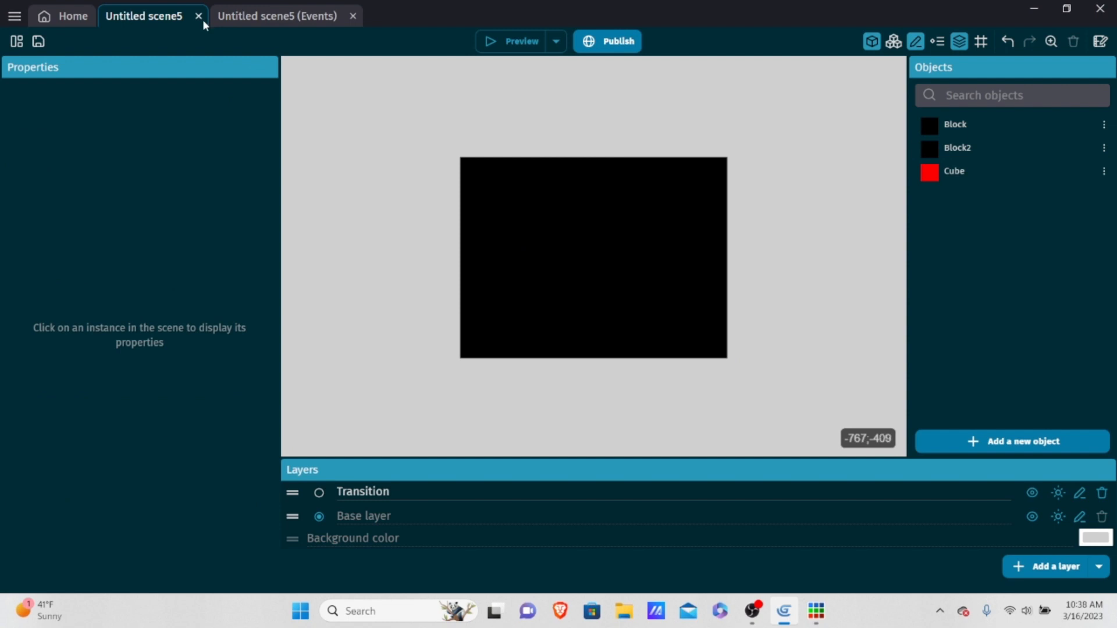
{"action": "left_click", "coordinate": [262, 17]}
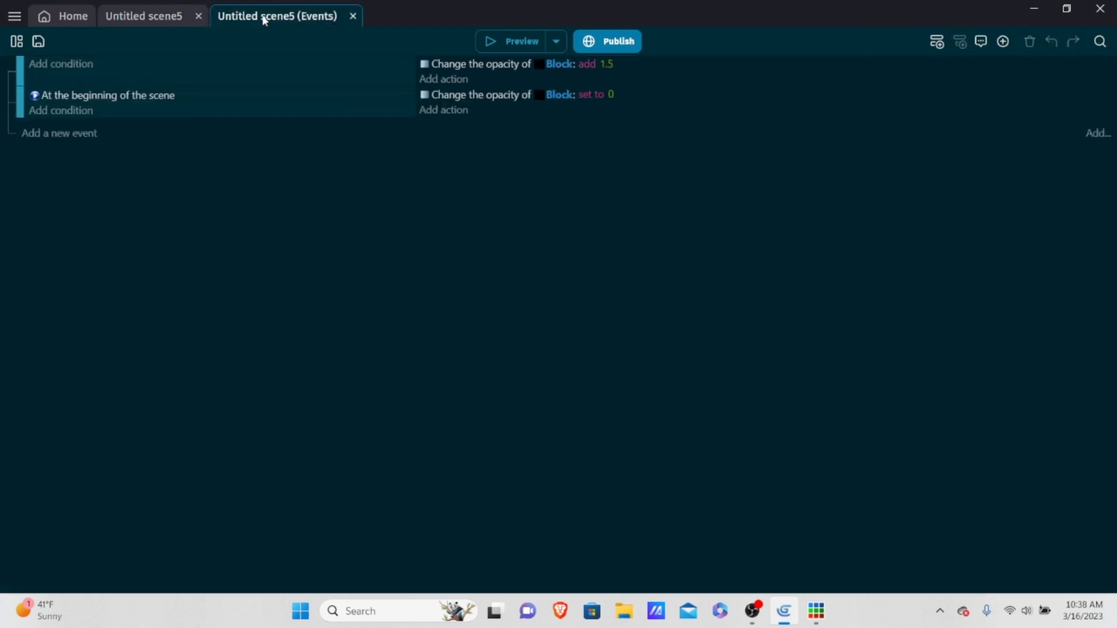
{"action": "left_click", "coordinate": [500, 110]}
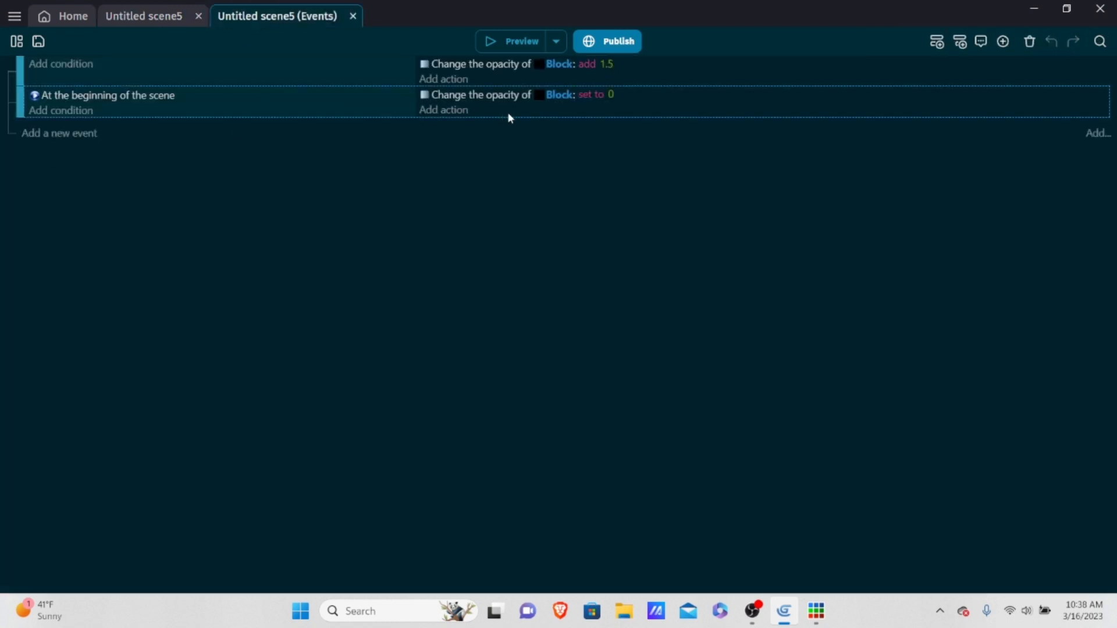
{"action": "key", "text": "Delete"}
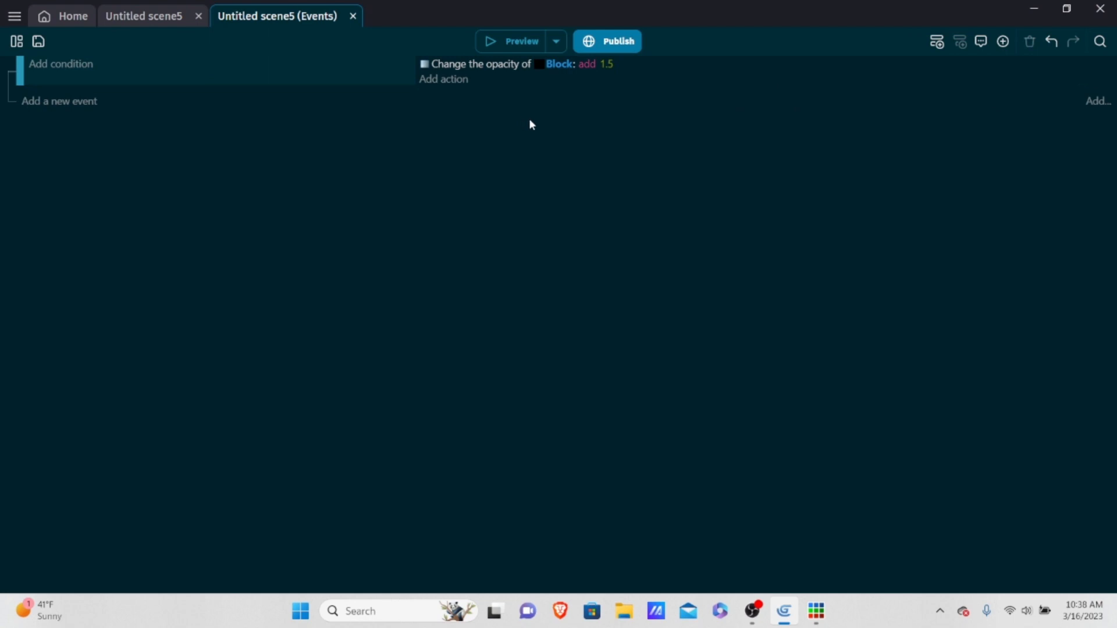
{"action": "left_click", "coordinate": [651, 68]}
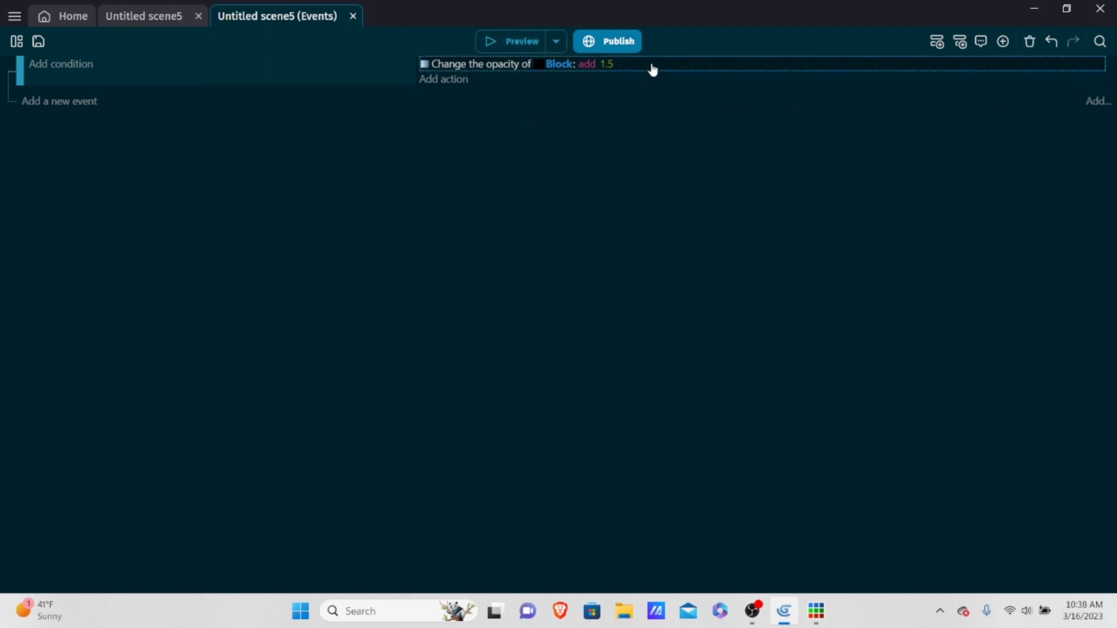
{"action": "key", "text": "Delete"}
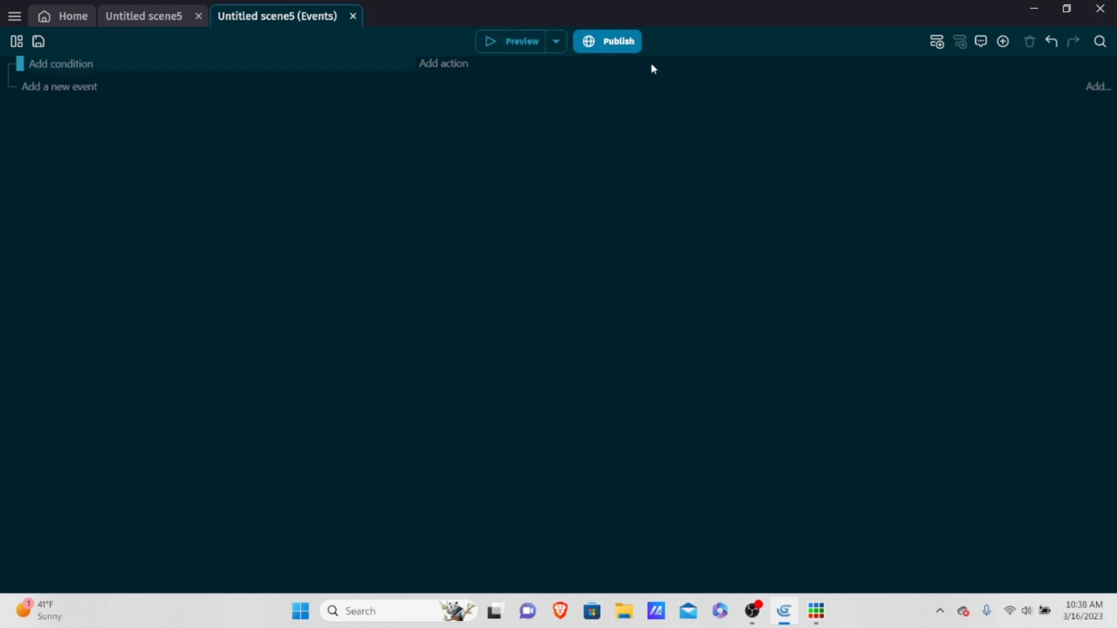
Add an action to the empty event that subtracts 10 from Block's X position, and preview the scene.
{"action": "left_click", "coordinate": [431, 62]}
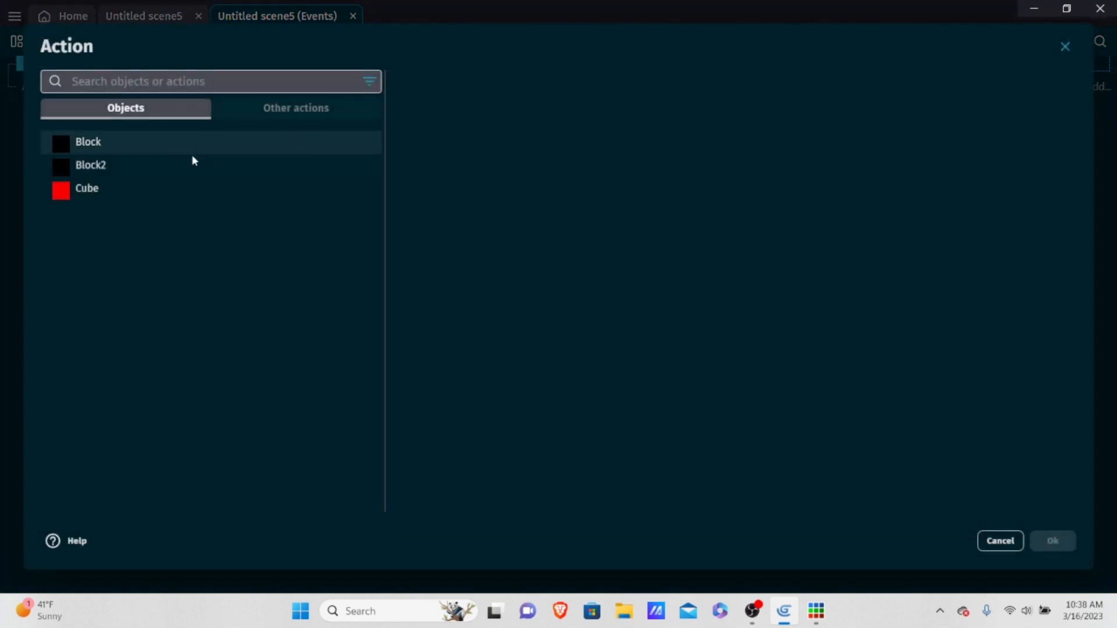
{"action": "left_click", "coordinate": [140, 141]}
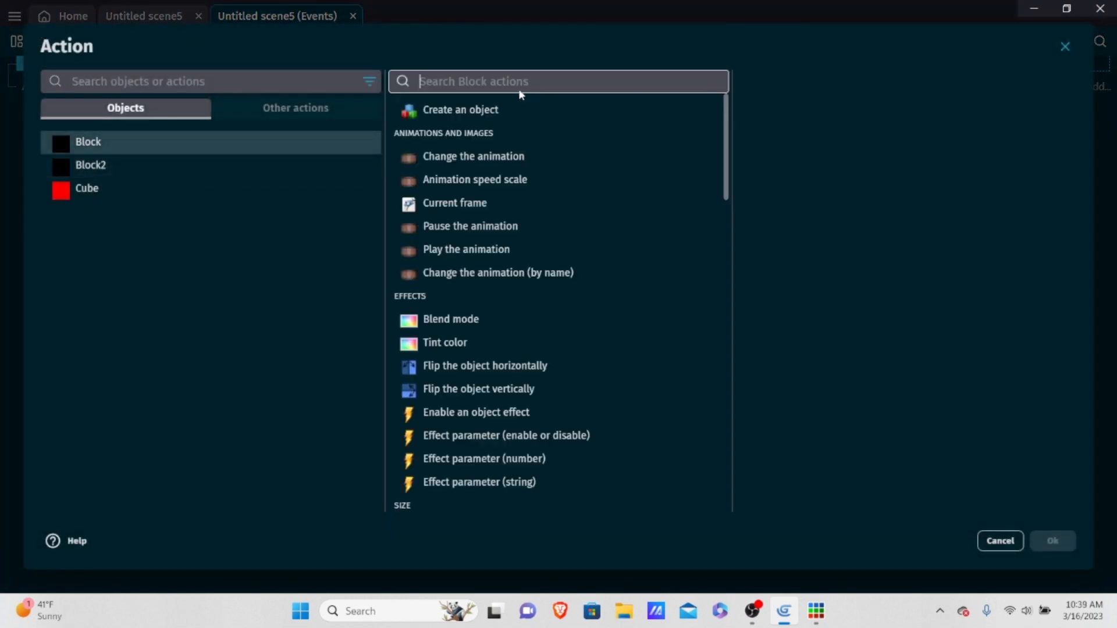
{"action": "type", "text": "pos"}
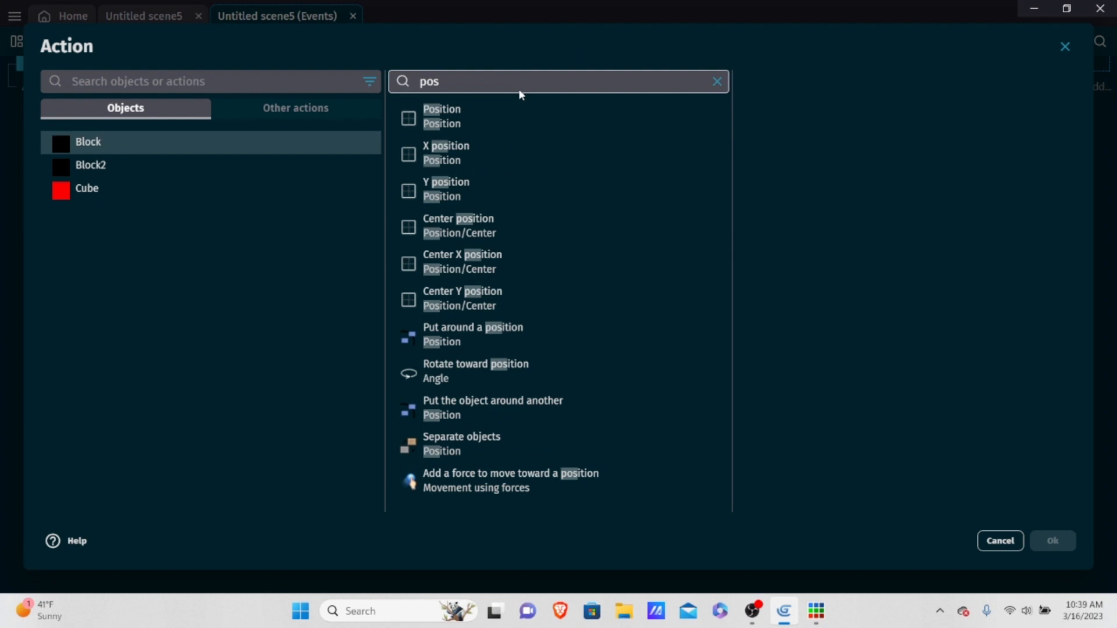
{"action": "left_click", "coordinate": [491, 150]}
{"action": "left_click", "coordinate": [822, 125]}
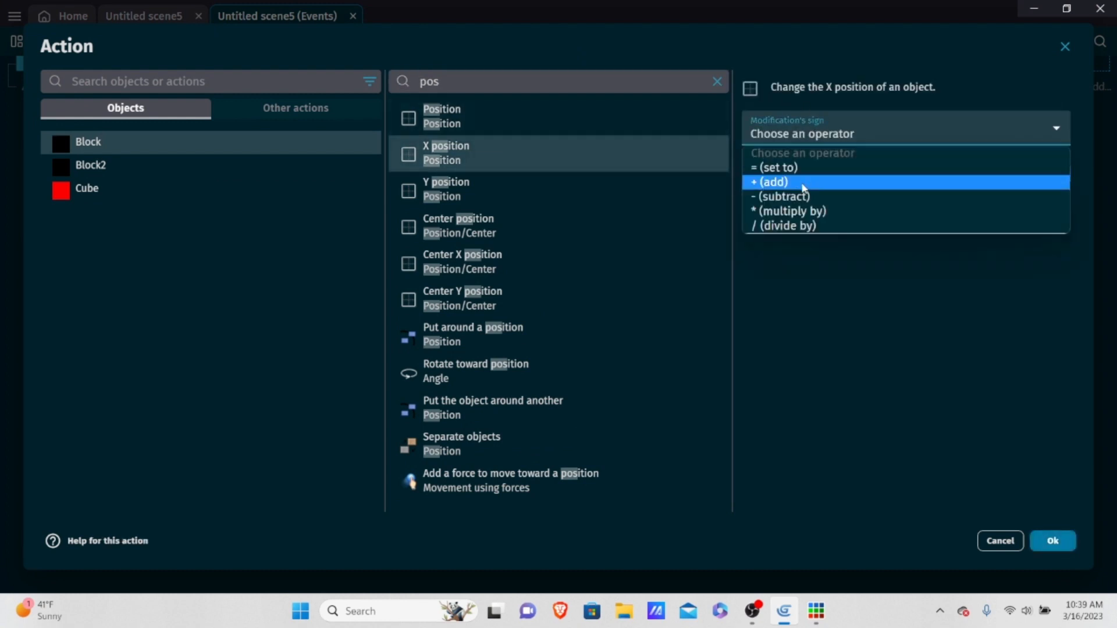
{"action": "left_click", "coordinate": [806, 196]}
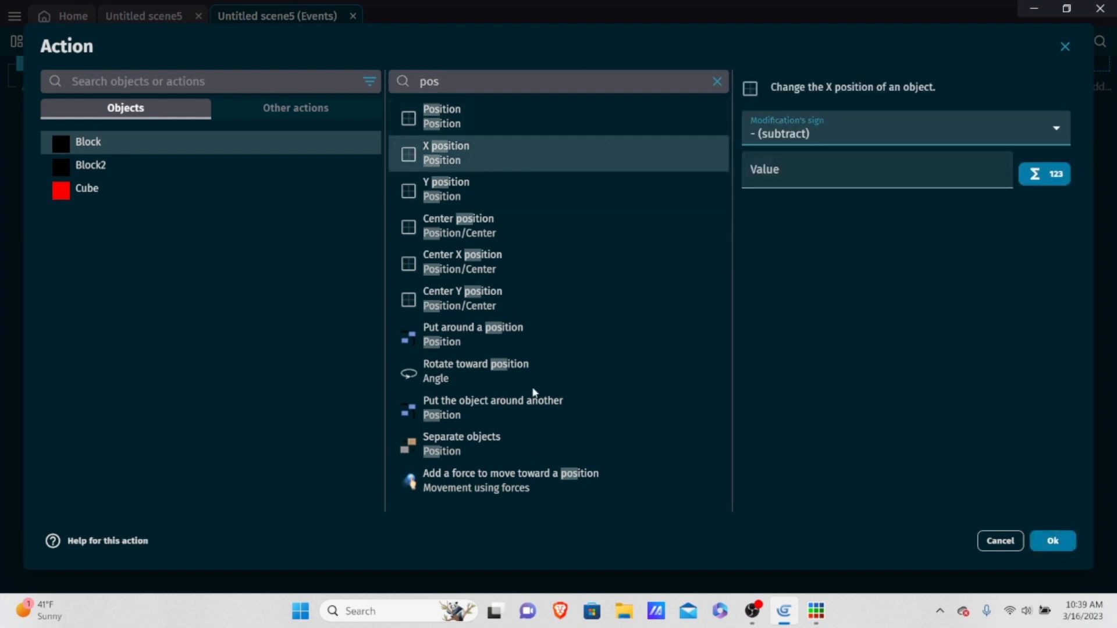
{"action": "left_click", "coordinate": [770, 167]}
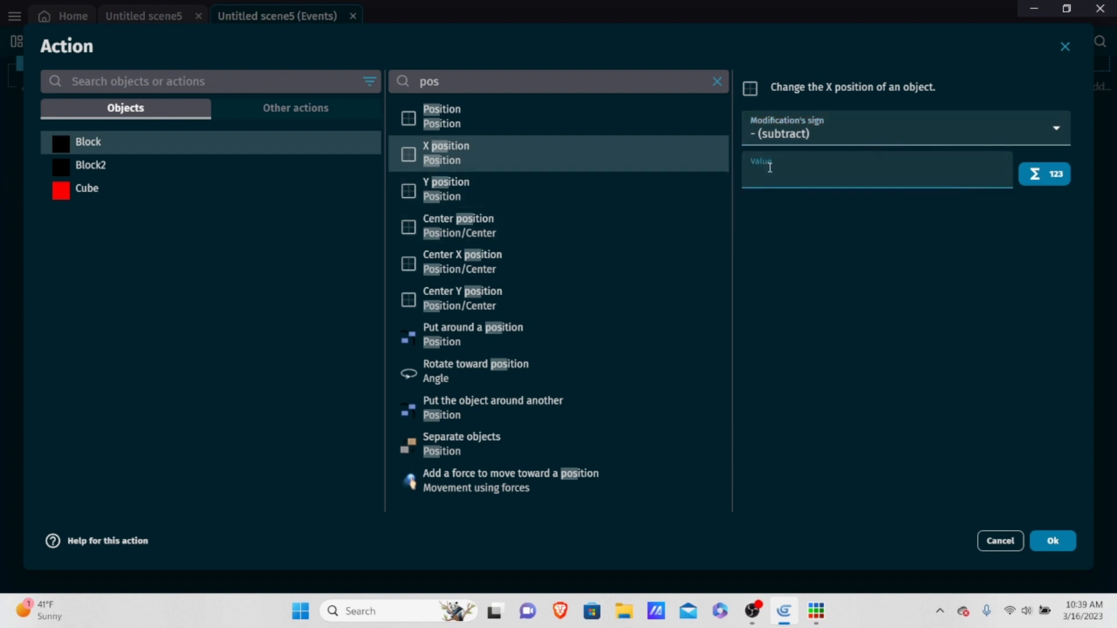
{"action": "type", "text": "10"}
{"action": "left_click", "coordinate": [1065, 541]}
{"action": "left_click", "coordinate": [512, 42]}
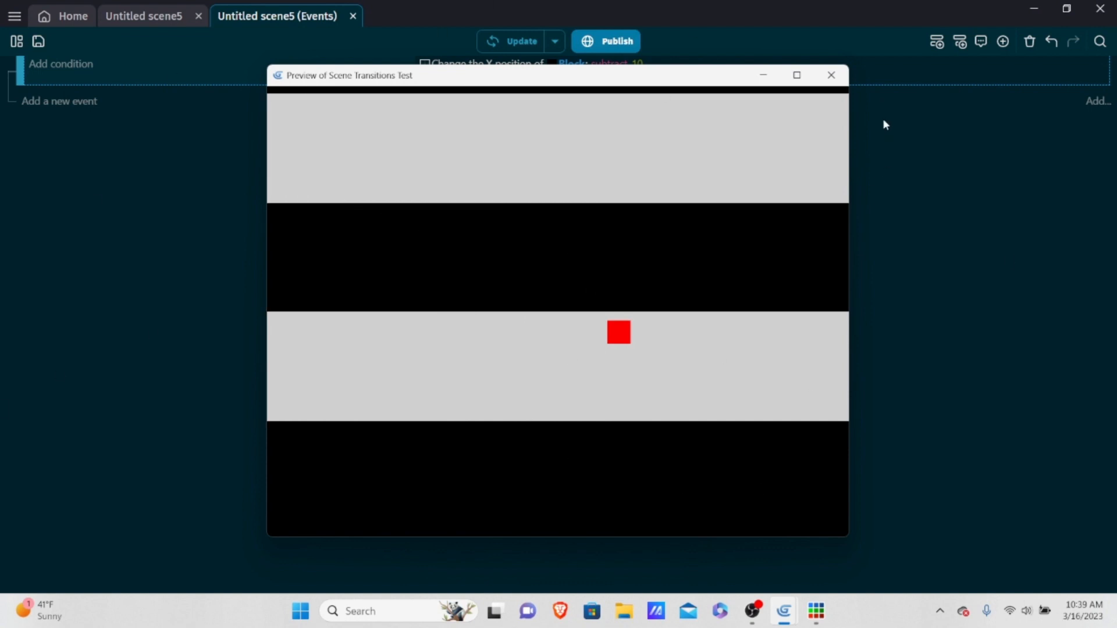
{"action": "left_click", "coordinate": [831, 75]}
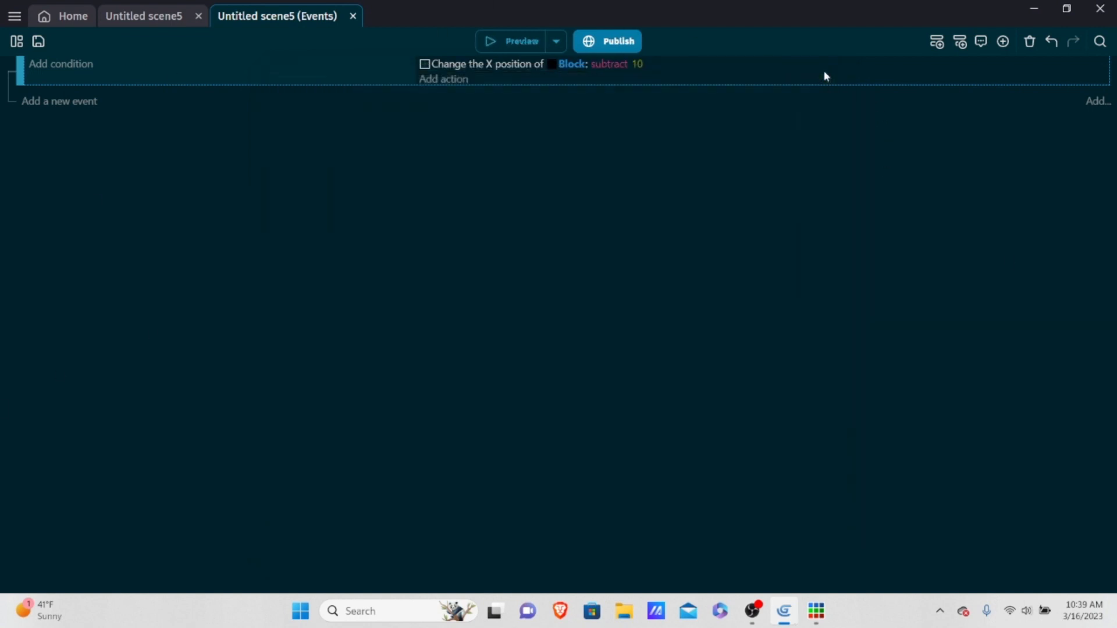
Add a second action to the event that adds 10 to Block2's X position, and preview the scene.
{"action": "right_click", "coordinate": [675, 58]}
{"action": "left_click", "coordinate": [439, 83]}
{"action": "left_click", "coordinate": [439, 83]}
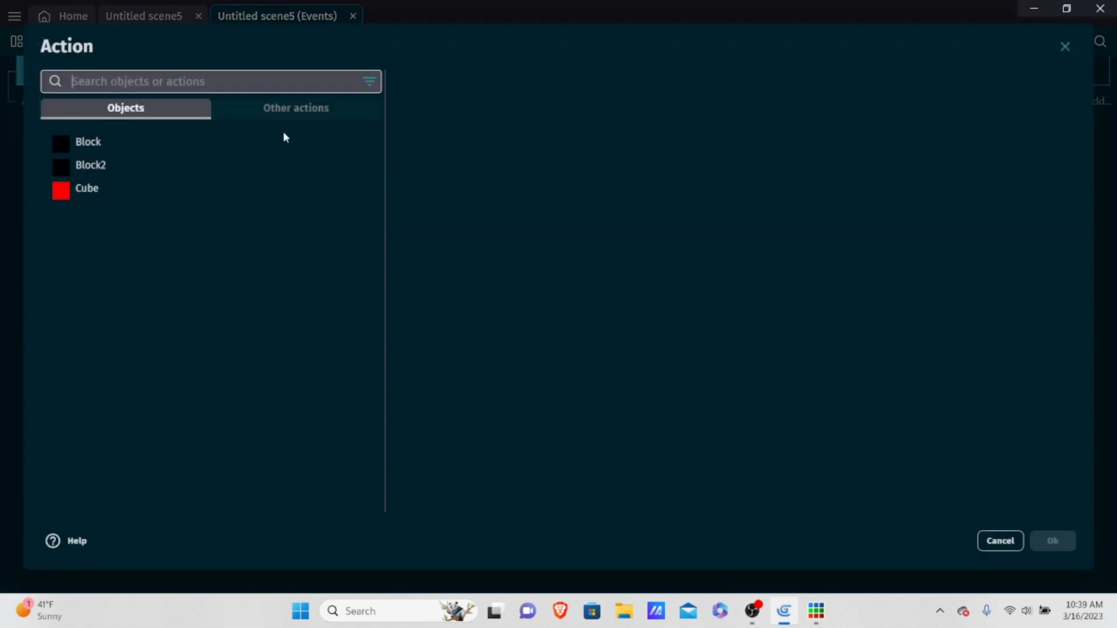
{"action": "left_click", "coordinate": [91, 168]}
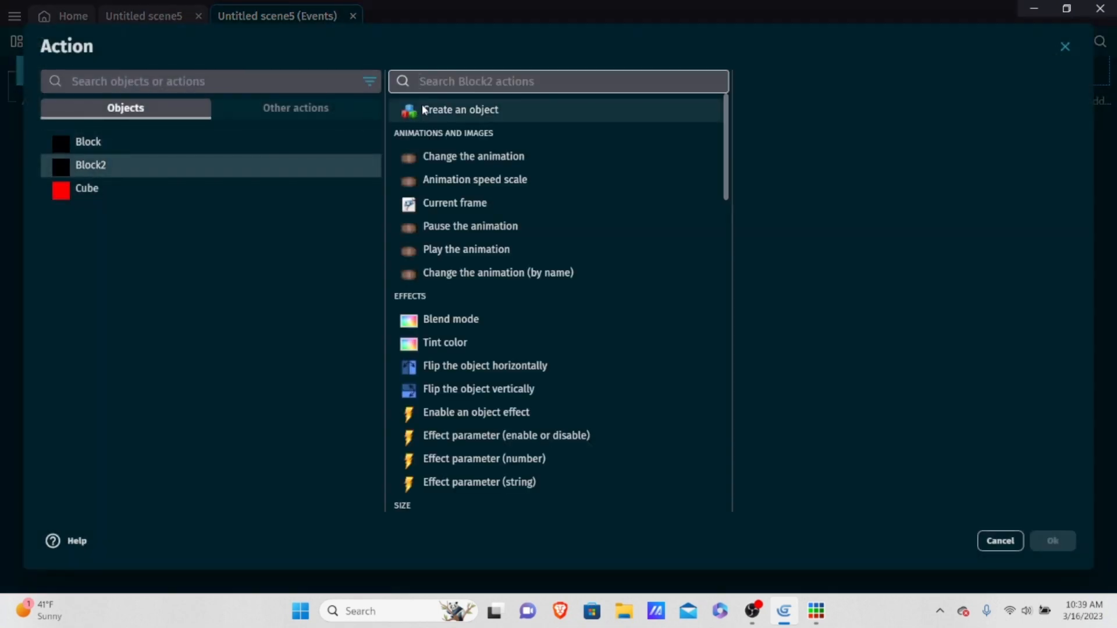
{"action": "type", "text": "pos"}
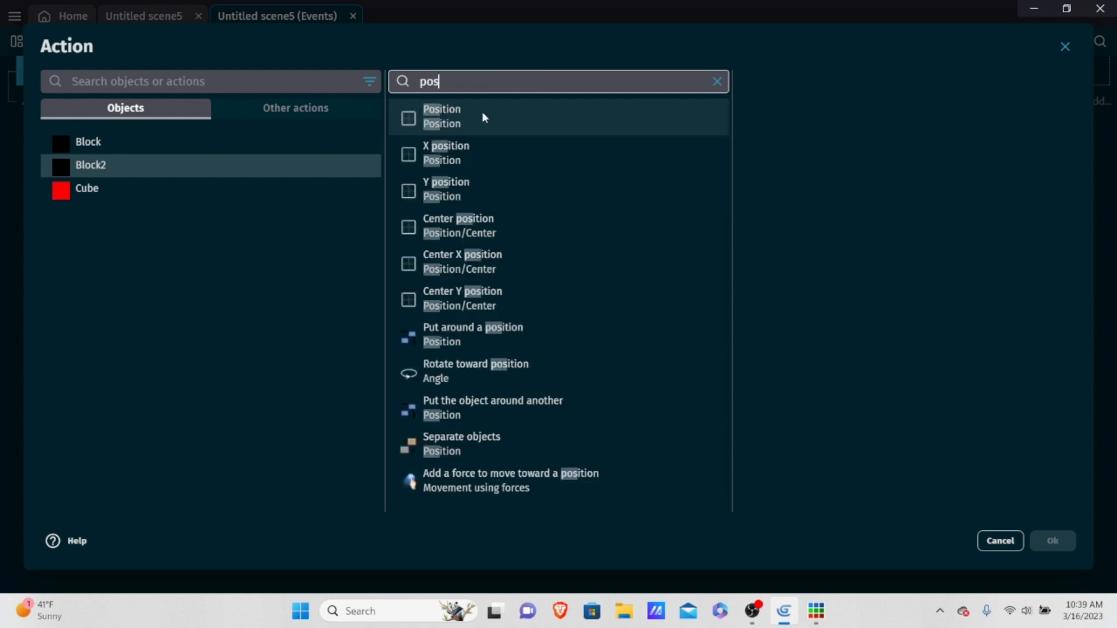
{"action": "left_click", "coordinate": [453, 150]}
{"action": "left_click", "coordinate": [804, 135]}
{"action": "left_click", "coordinate": [807, 181]}
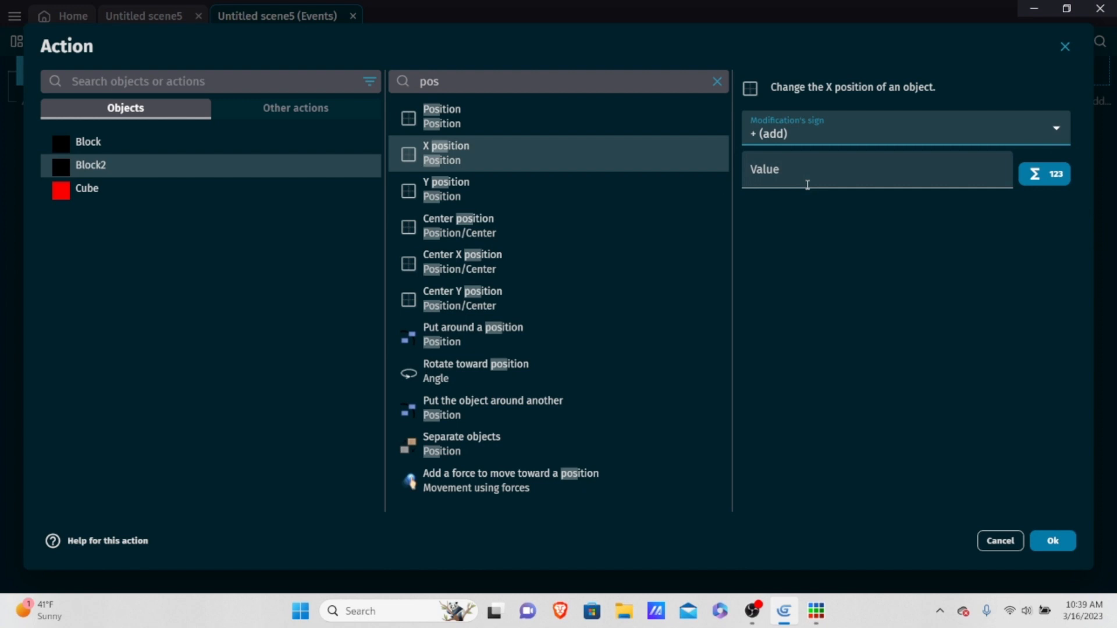
{"action": "left_click", "coordinate": [808, 185]}
{"action": "type", "text": "10"}
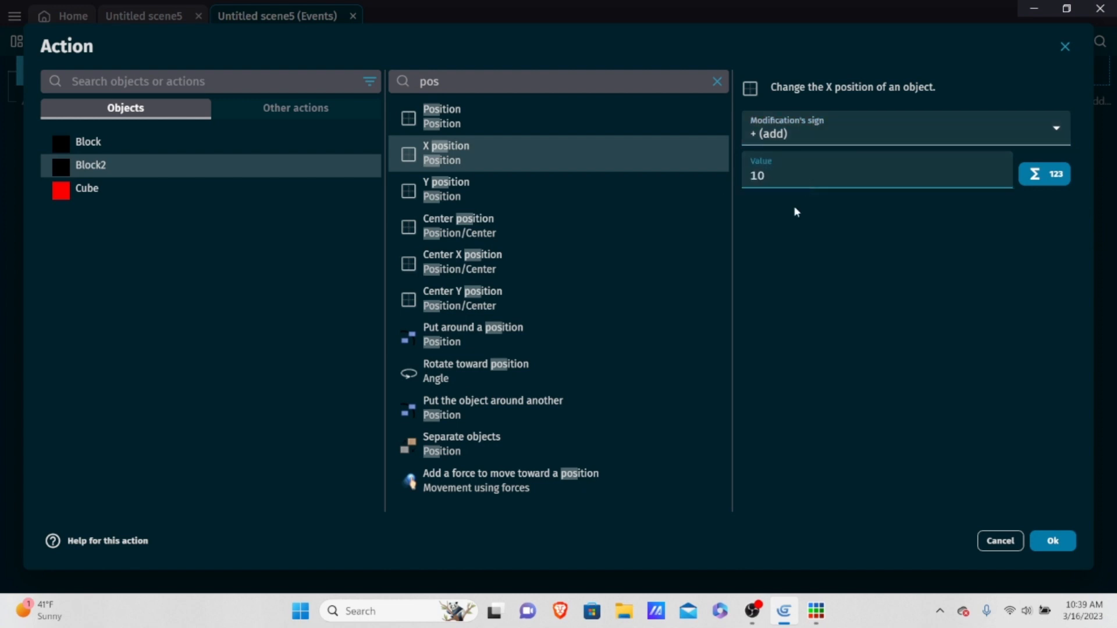
{"action": "left_click", "coordinate": [1052, 543]}
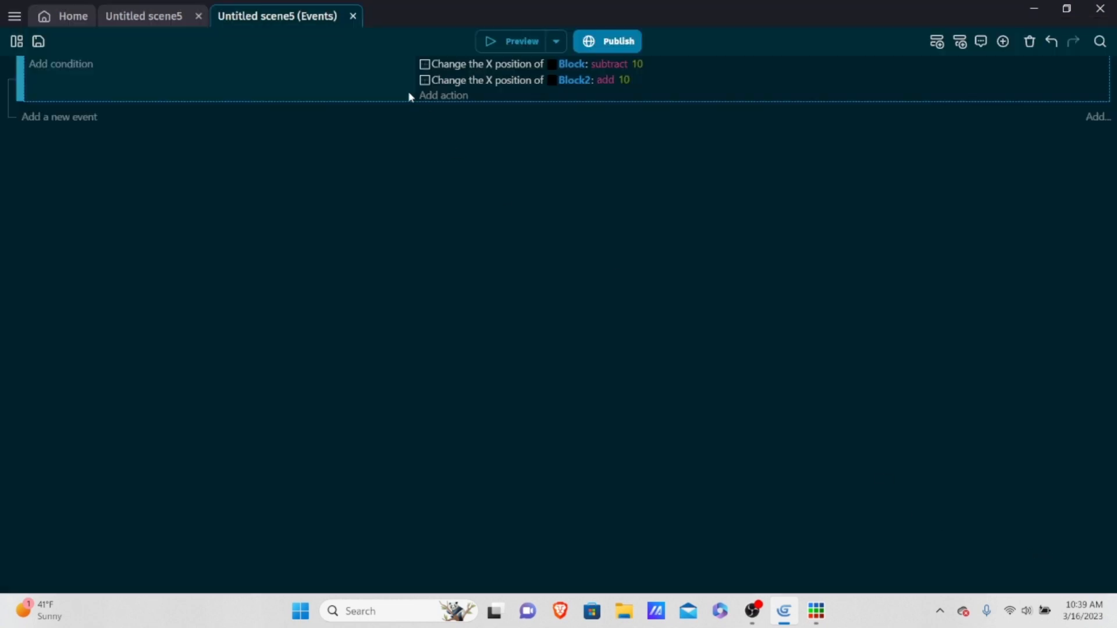
{"action": "left_click", "coordinate": [515, 41]}
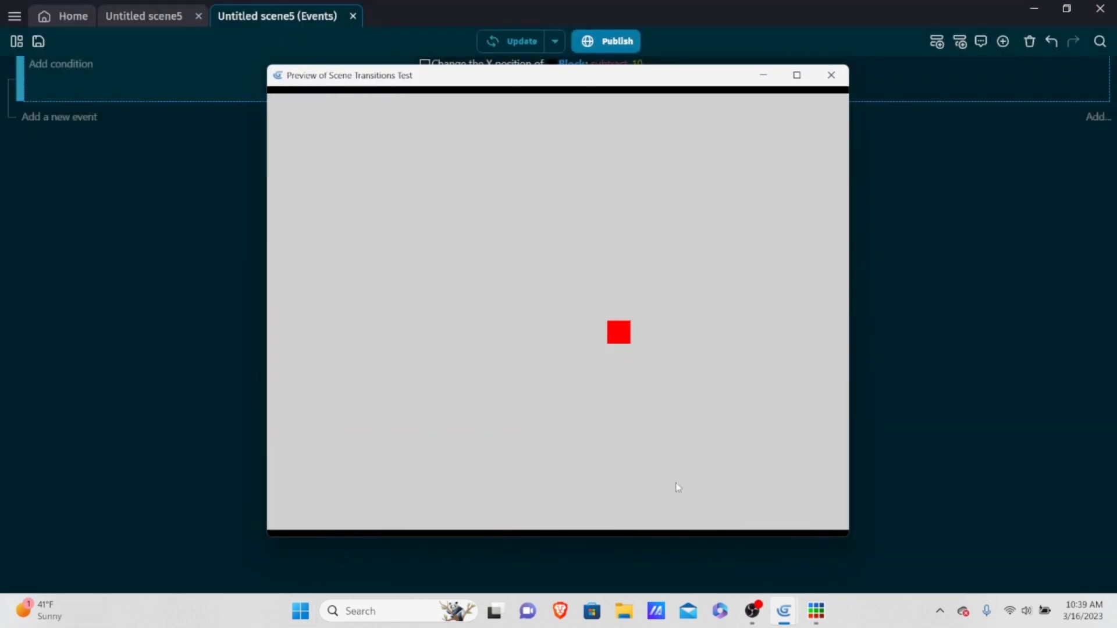
{"action": "left_click", "coordinate": [830, 75]}
Set the values of both X position actions, Block's subtract and Block2's add, to -10.
{"action": "left_click", "coordinate": [636, 64]}
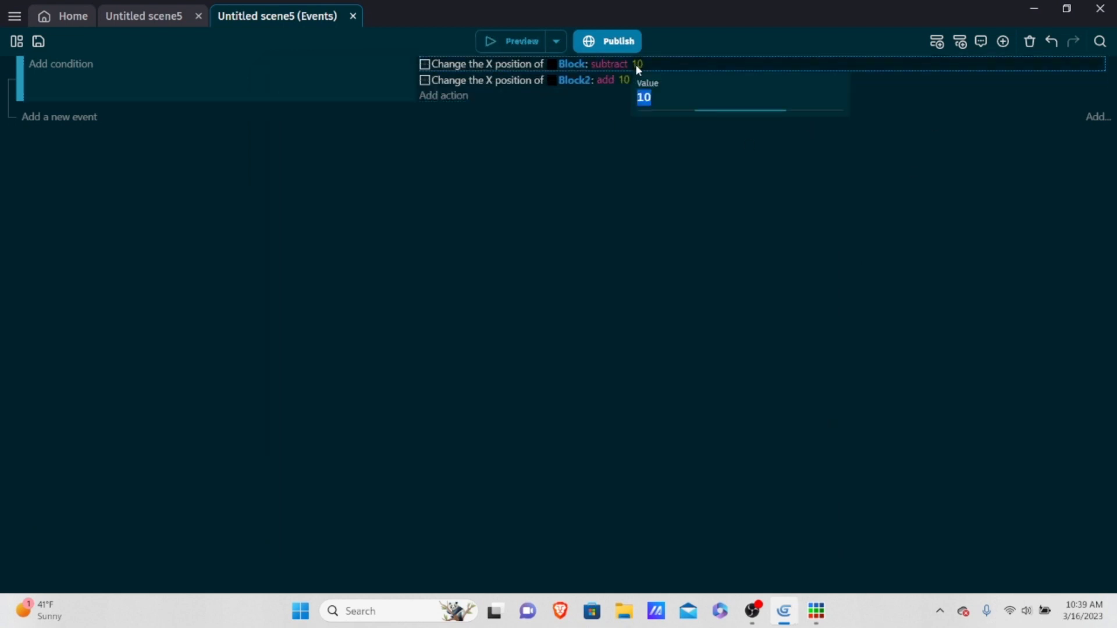
{"action": "type", "text": "-"}
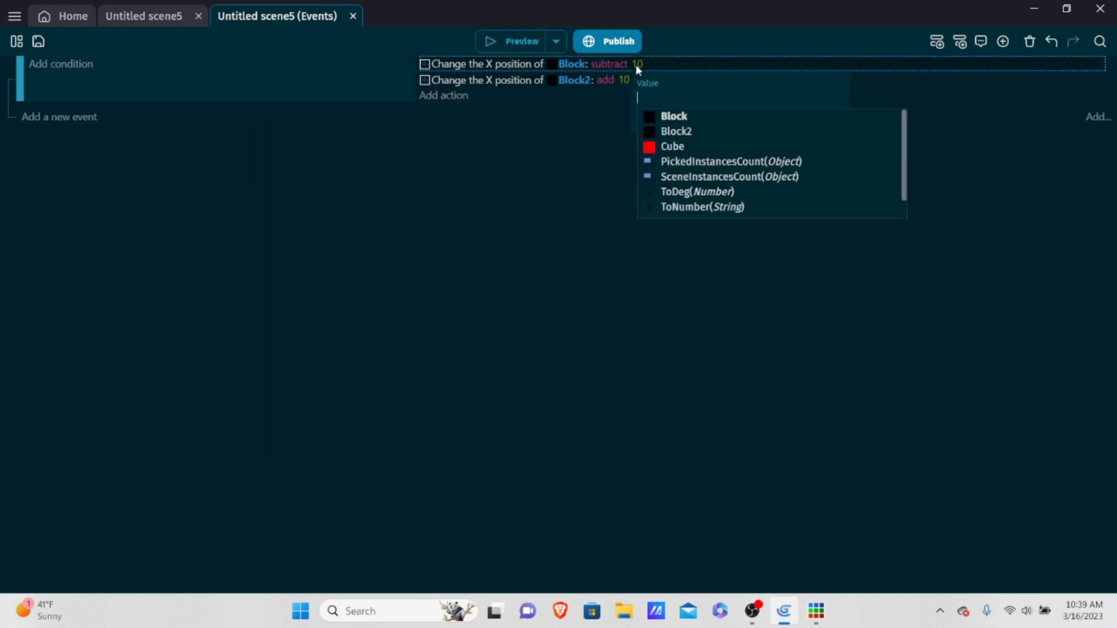
{"action": "key", "text": "BackSpace"}
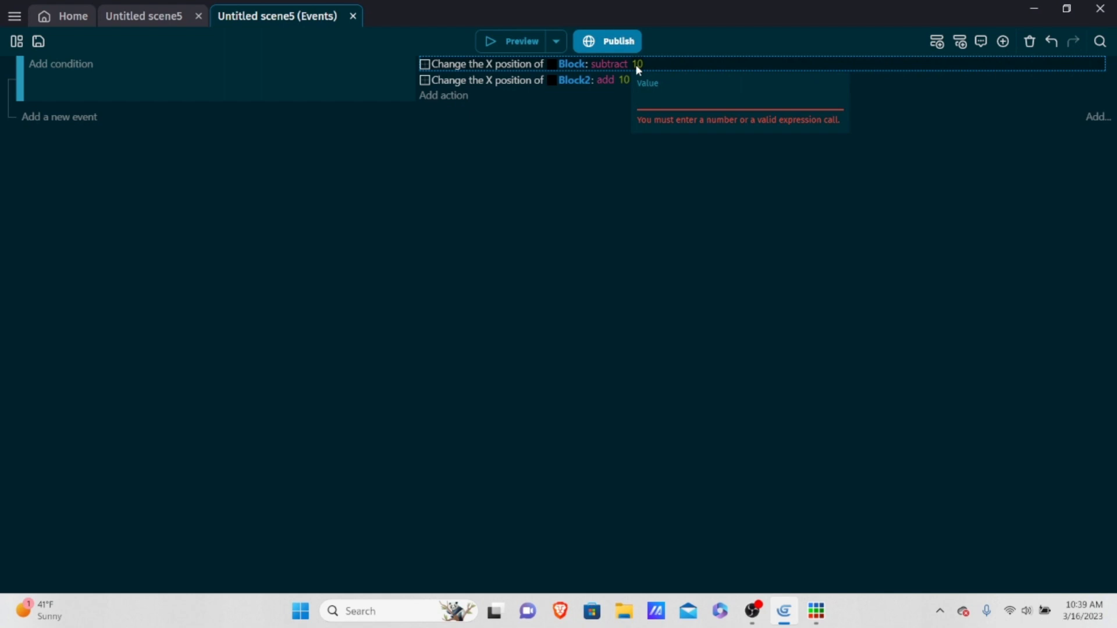
{"action": "left_click", "coordinate": [621, 86]}
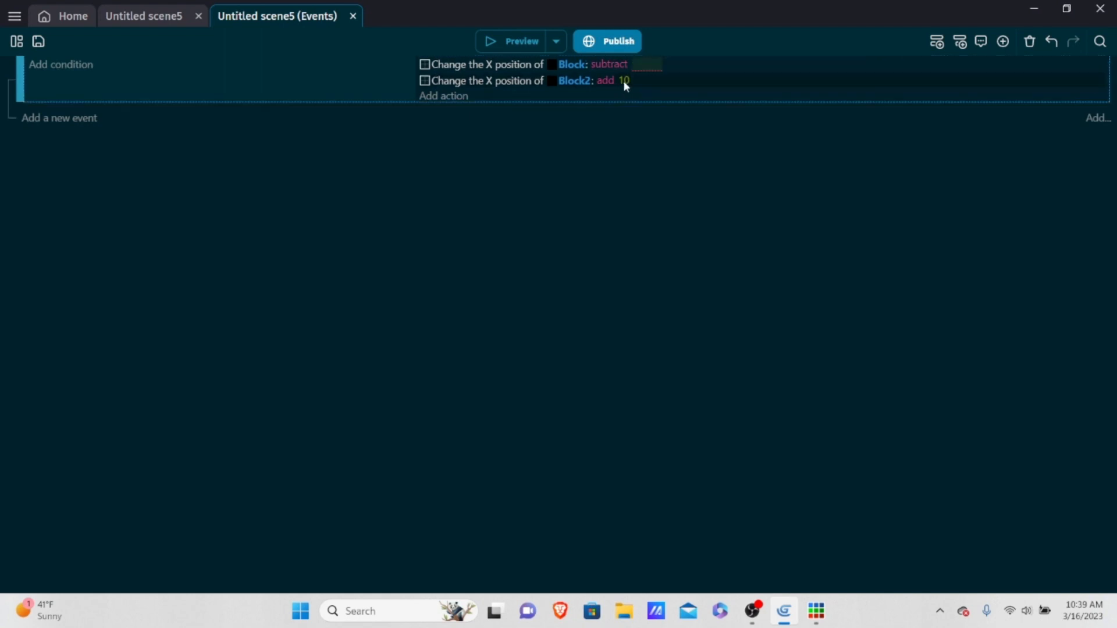
{"action": "left_click", "coordinate": [623, 80]}
{"action": "key", "text": "BackSpace"}
{"action": "type", "text": "-"}
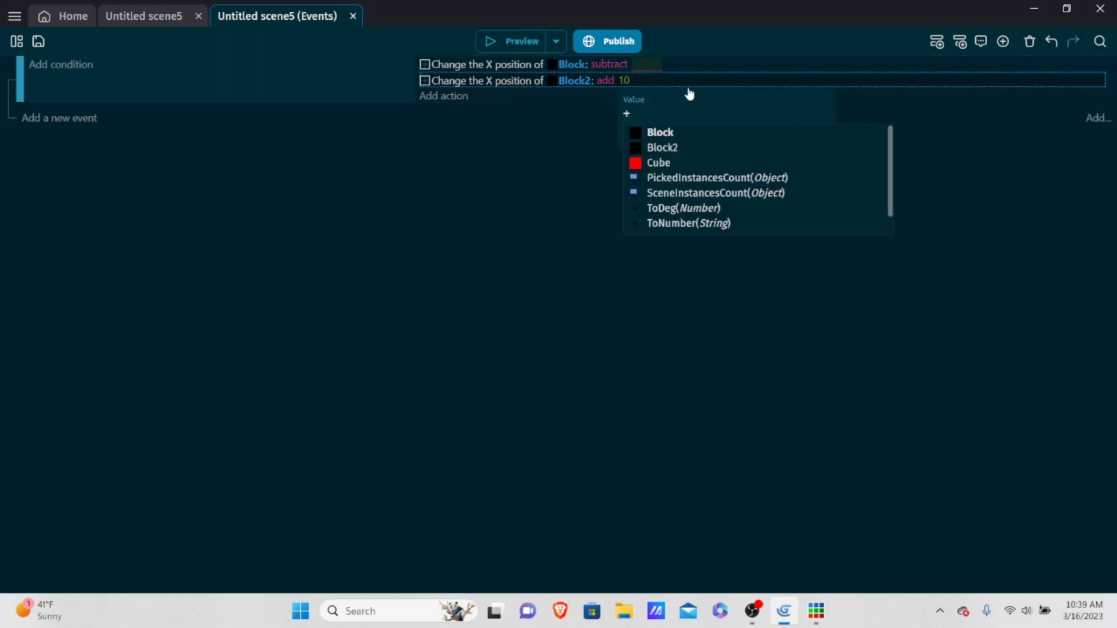
{"action": "key", "text": "BackSpace"}
{"action": "type", "text": "-100"}
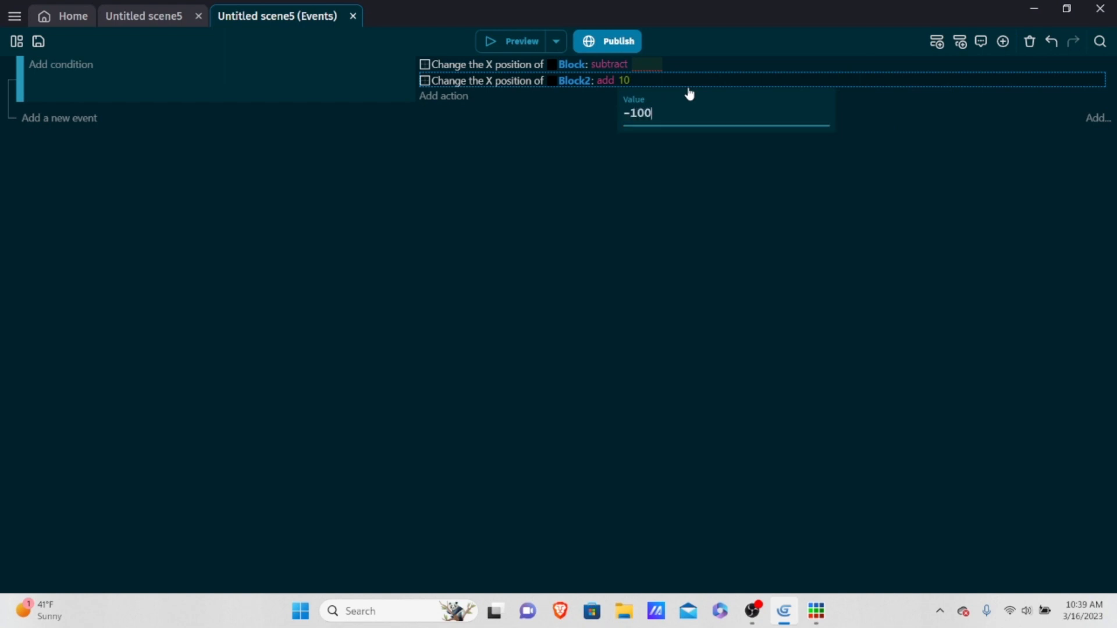
{"action": "key", "text": "BackSpace"}
{"action": "left_click", "coordinate": [657, 65]}
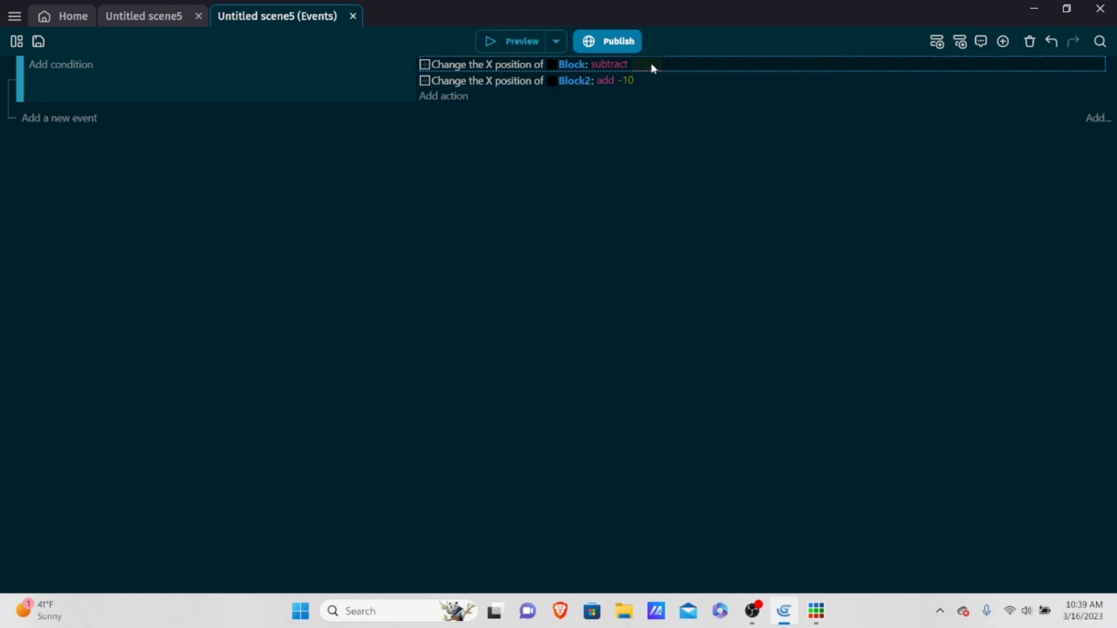
{"action": "left_click", "coordinate": [648, 66]}
{"action": "type", "text": "-10"}
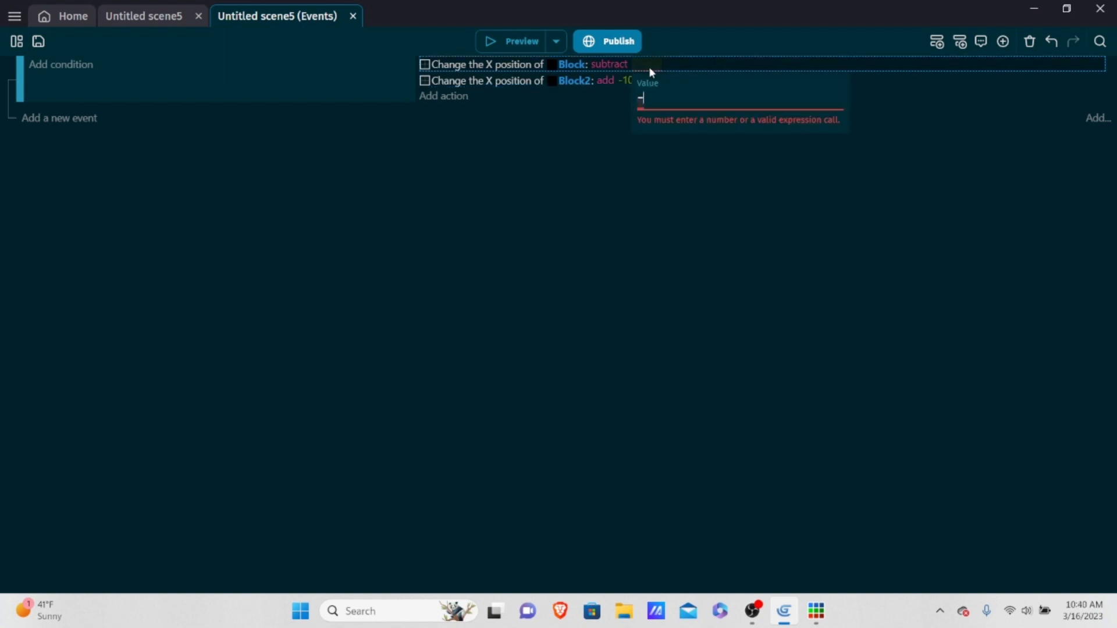
{"action": "left_click", "coordinate": [635, 197]}
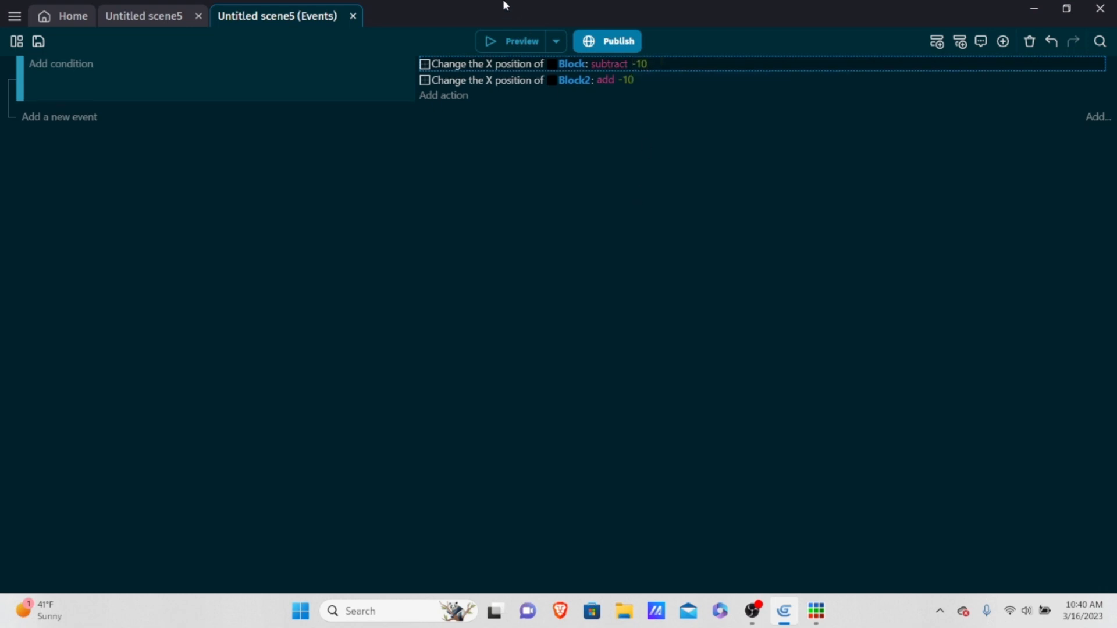
Preview the strips moving with the -10 values, and return to the Untitled scene5 layout.
{"action": "left_click", "coordinate": [495, 38]}
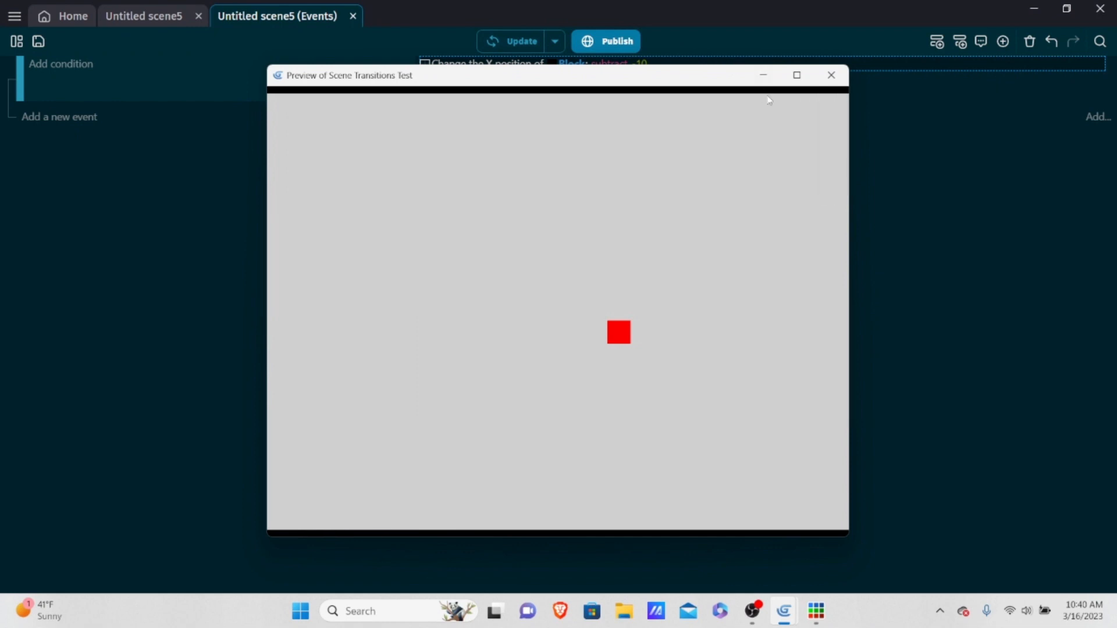
{"action": "left_click", "coordinate": [832, 75]}
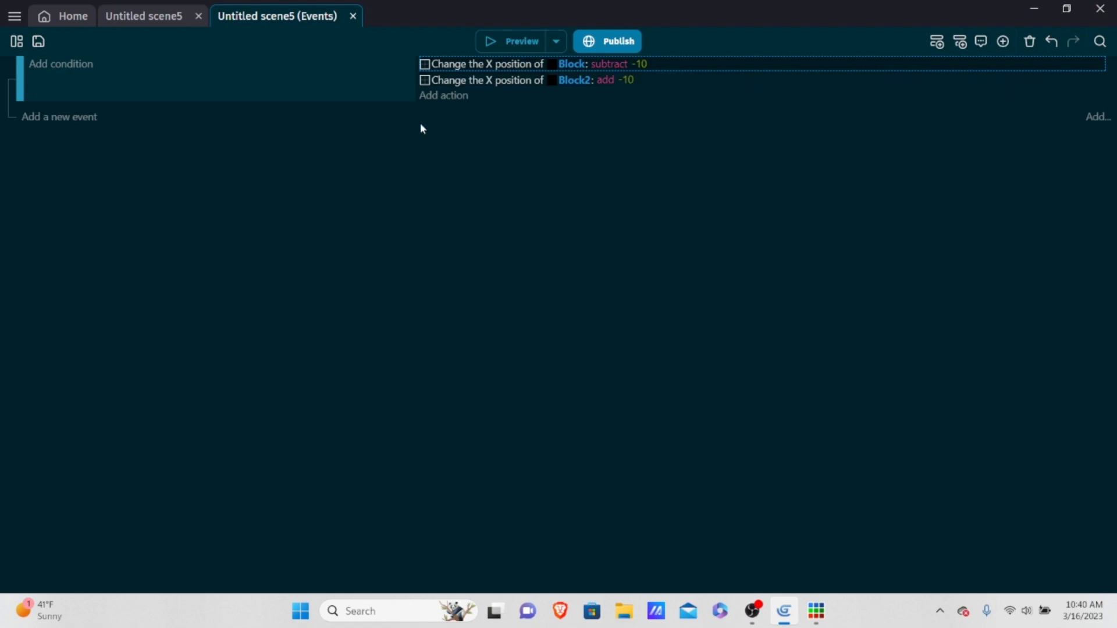
{"action": "left_click", "coordinate": [150, 17]}
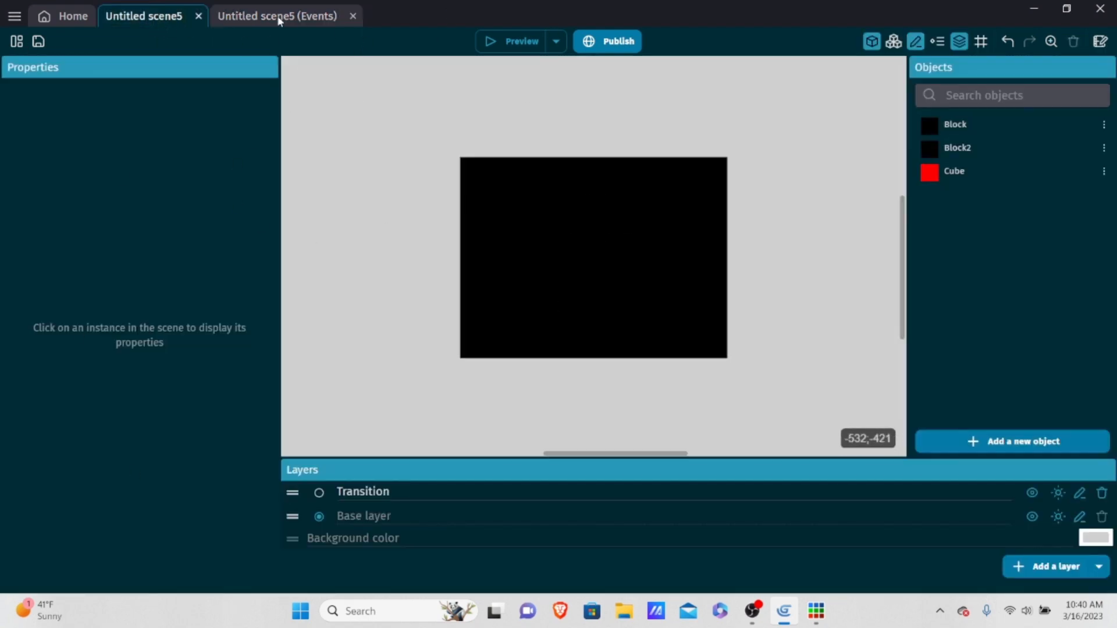